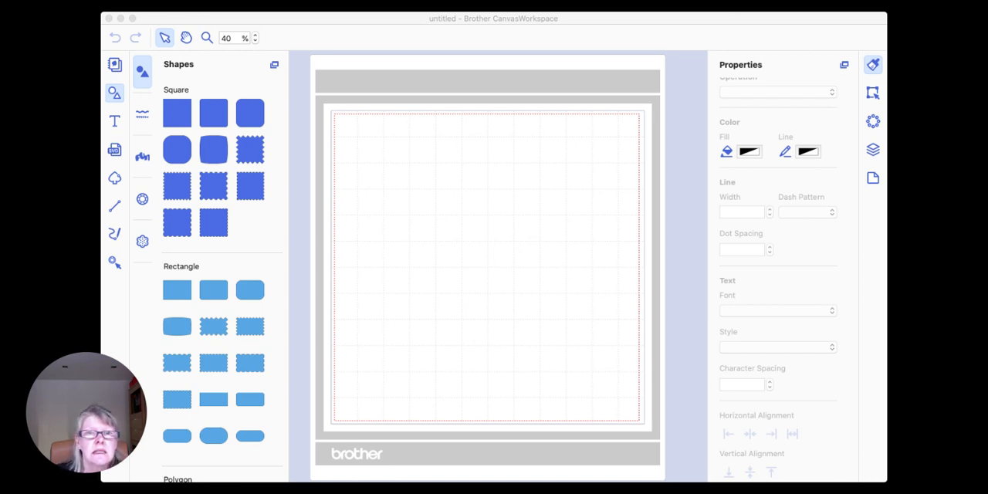
# Step: Open the Sarus E On Both Edges Card project from the Desktop and delete all its shapes from the mat
pyautogui.click(519, 319)
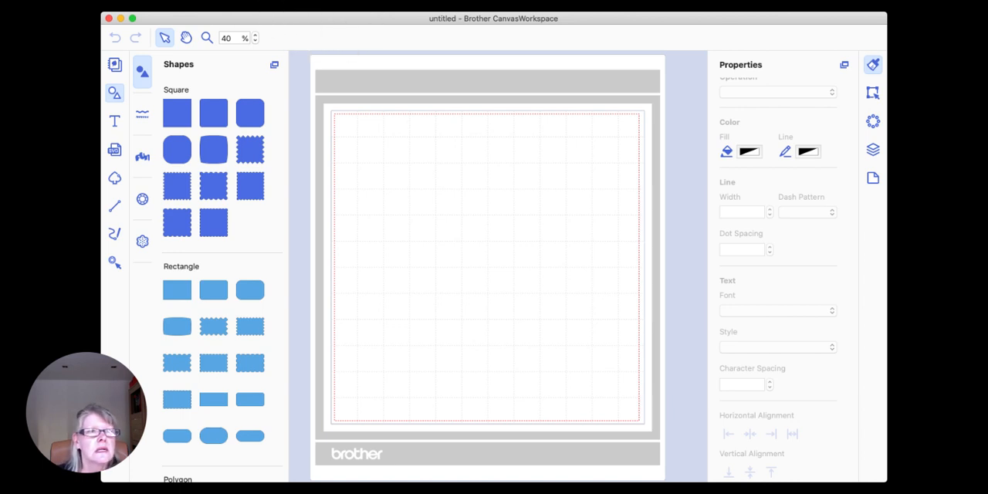
pyautogui.click(179, 6)
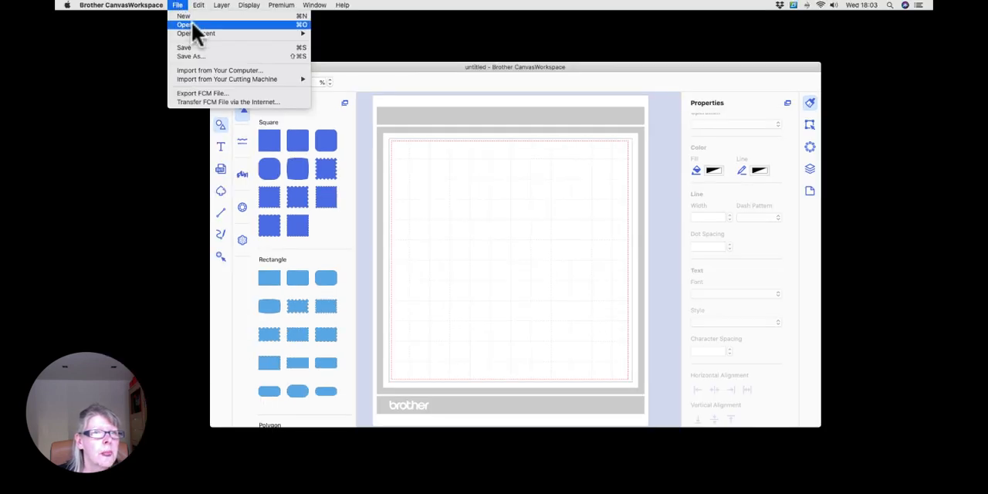
pyautogui.click(198, 23)
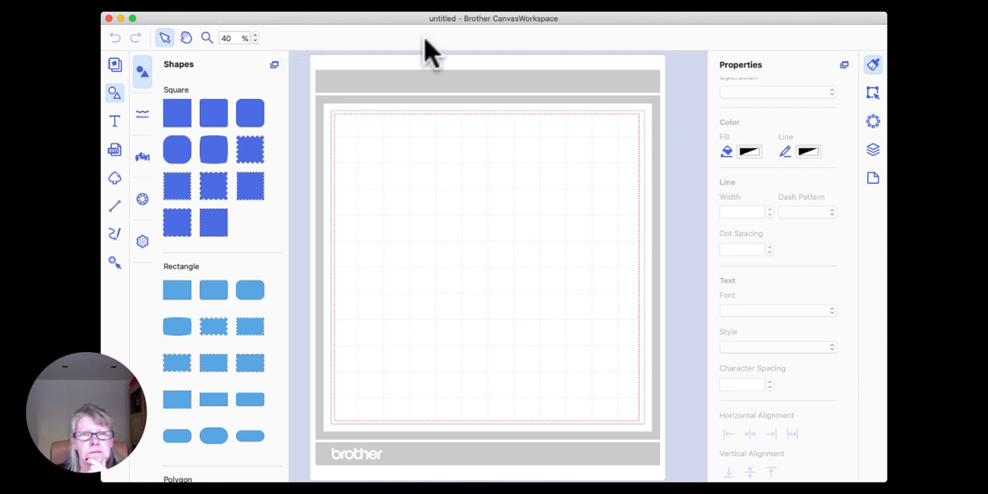
pyautogui.press('super+o')
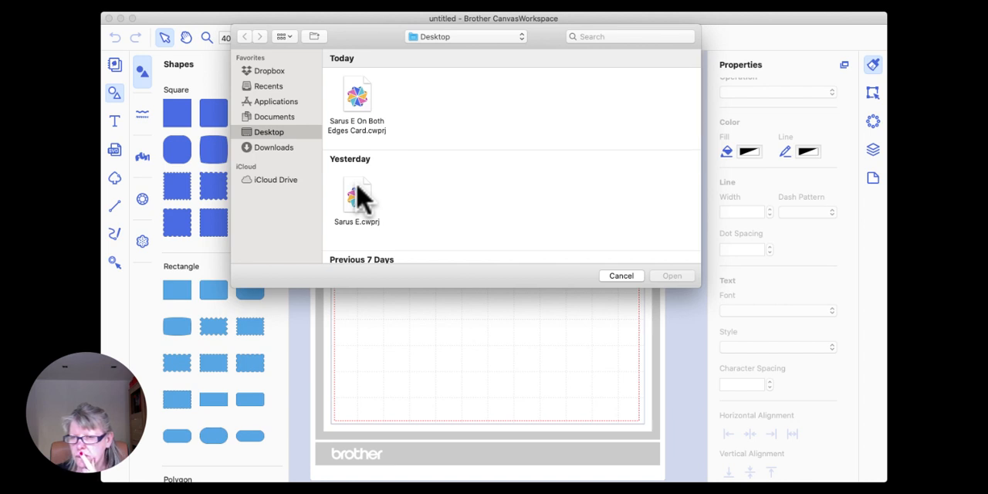
pyautogui.click(363, 105)
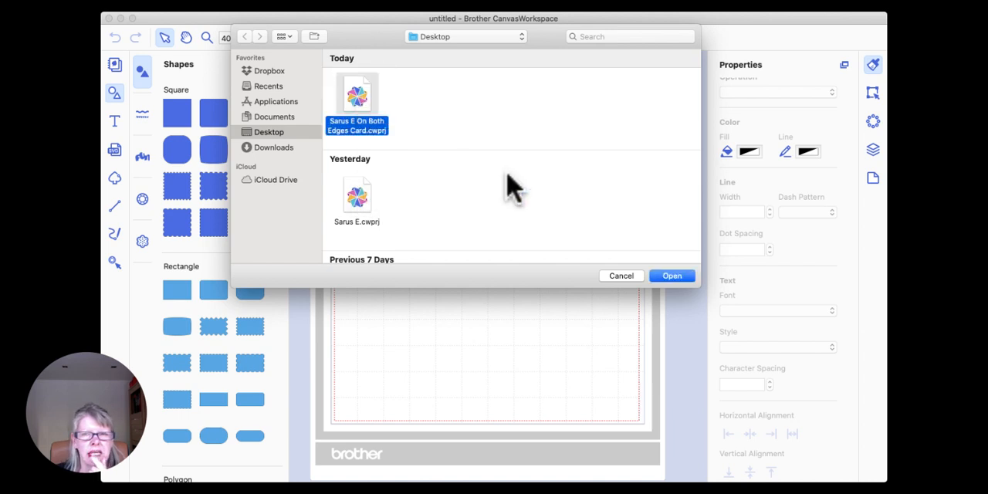
pyautogui.click(671, 276)
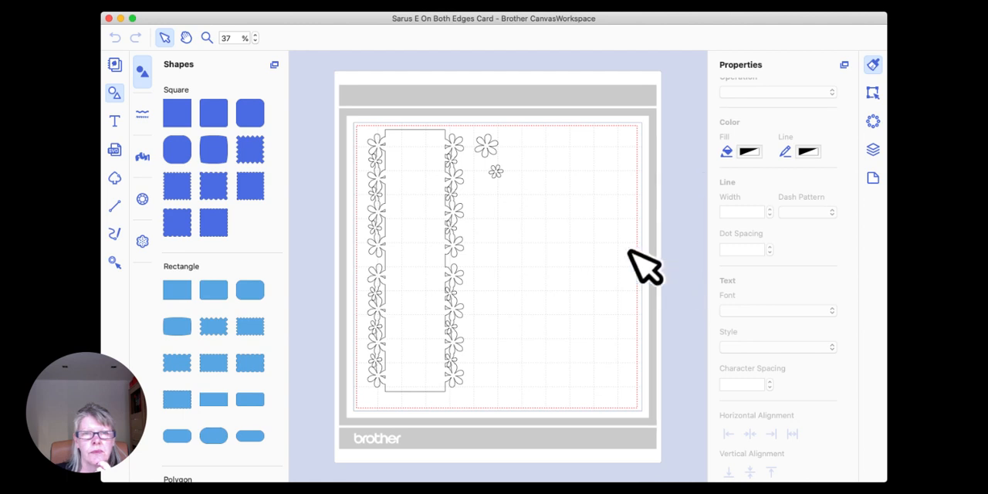
pyautogui.moveTo(352, 98); pyautogui.dragTo(547, 408)
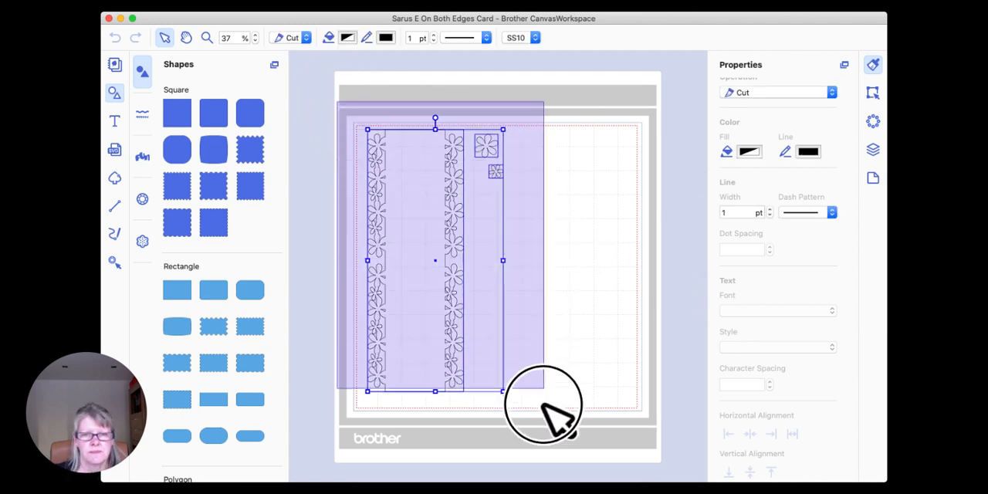
pyautogui.press('Delete')
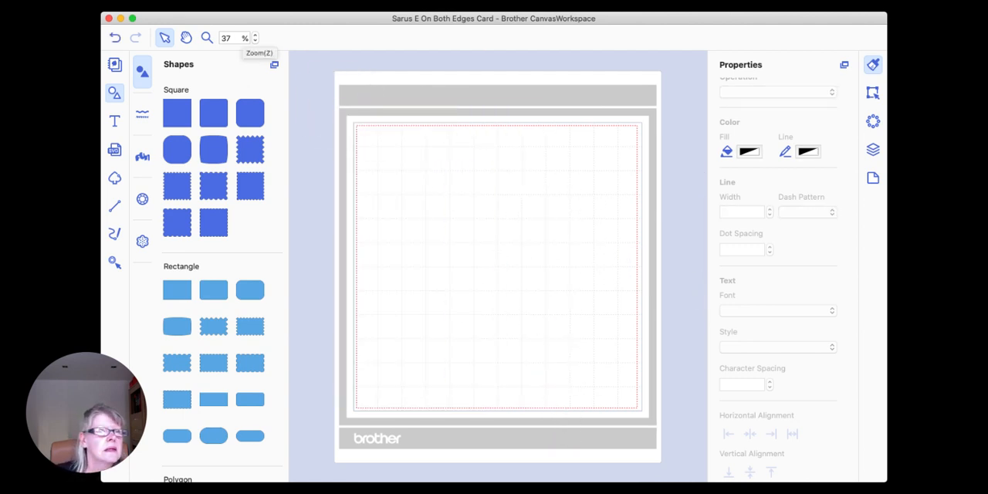
# Step: Open the Sarus E project from the Desktop, discarding the changes to the current project
pyautogui.click(179, 5)
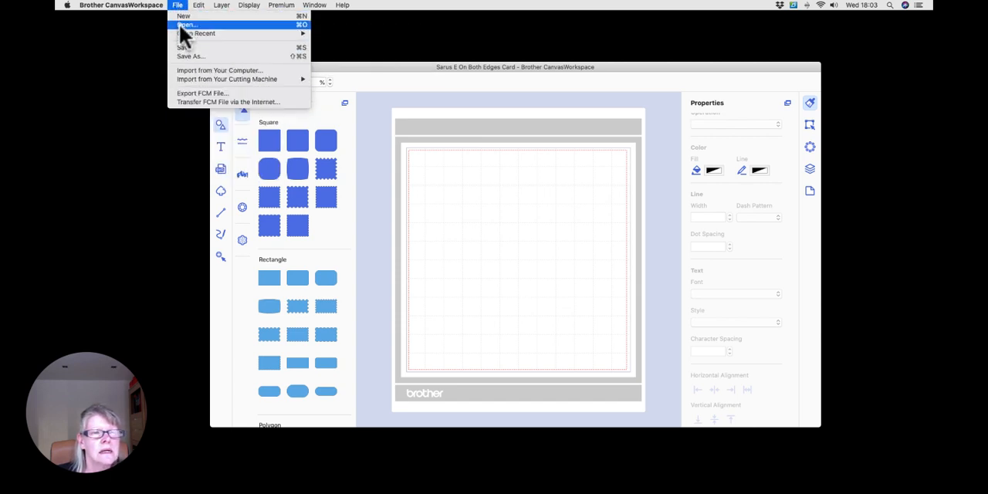
pyautogui.click(179, 25)
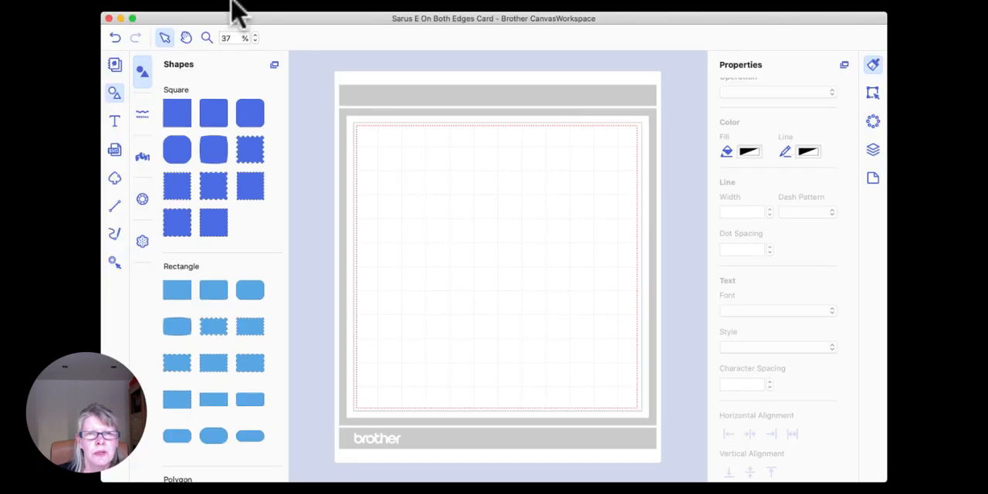
pyautogui.click(360, 196)
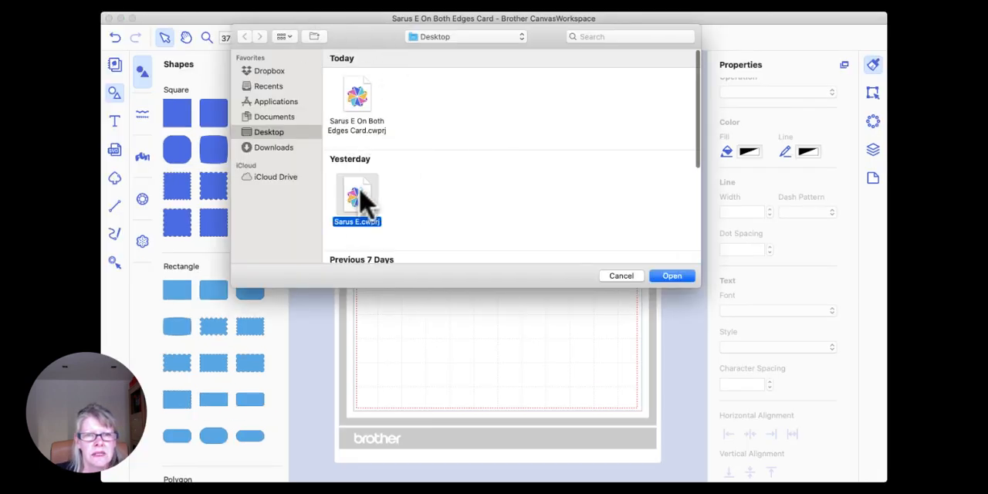
pyautogui.click(680, 277)
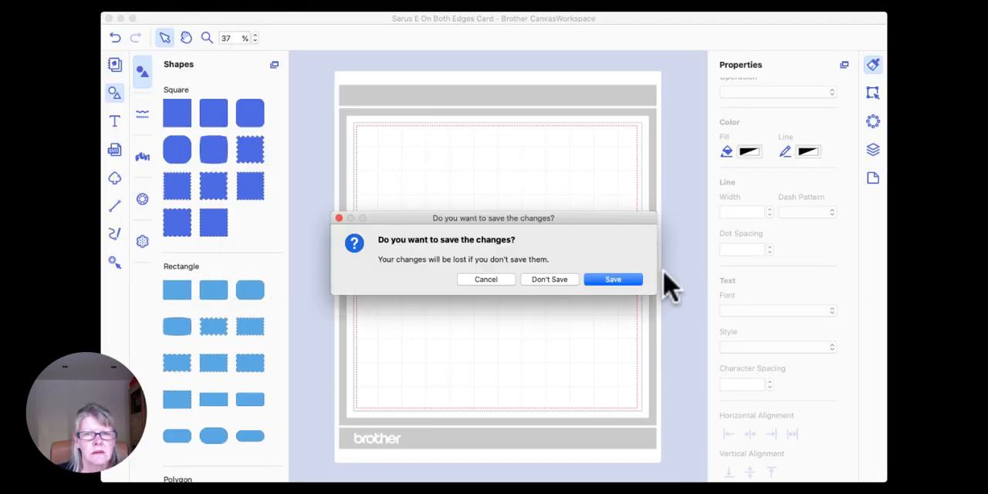
pyautogui.click(550, 280)
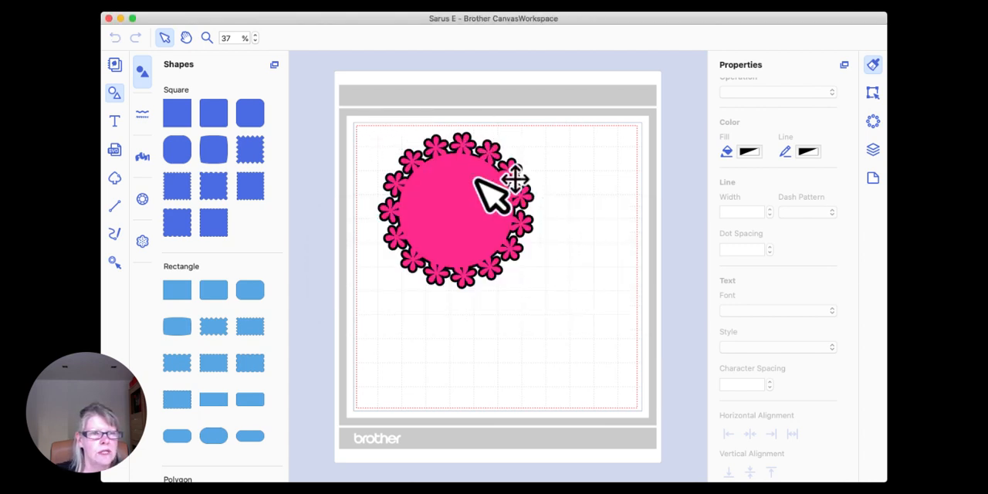
# Step: Select both layers of the flower wreath and move them together slightly down and to the right on the mat
pyautogui.click(382, 120)
pyautogui.moveTo(382, 121); pyautogui.dragTo(528, 225)
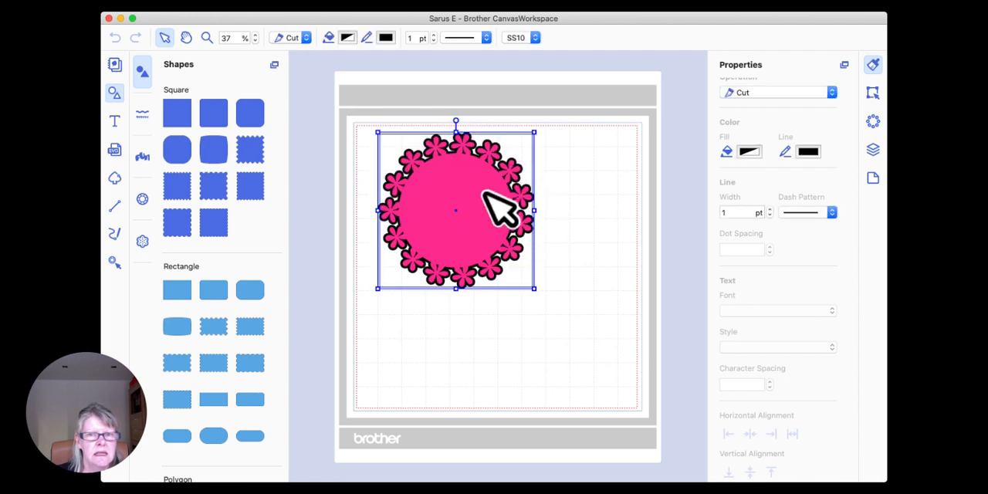
pyautogui.moveTo(458, 176); pyautogui.dragTo(468, 200)
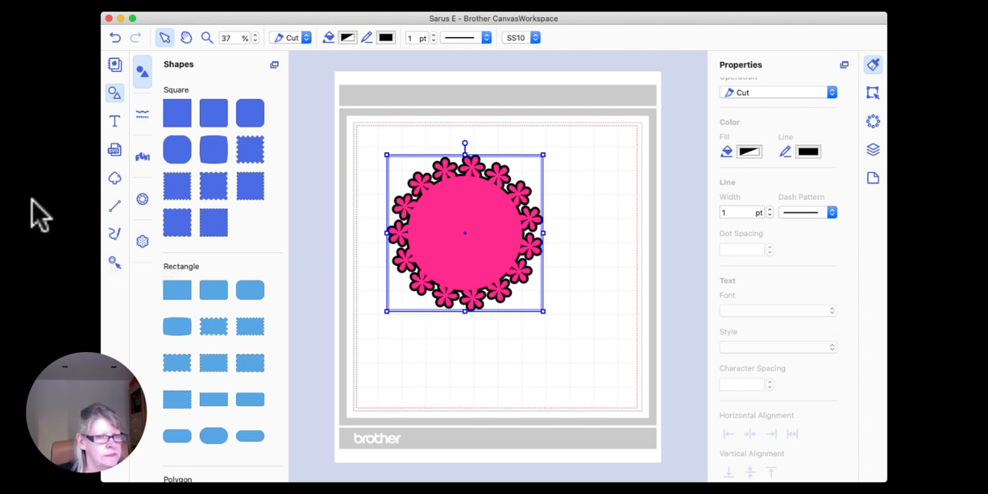
pyautogui.click(570, 2)
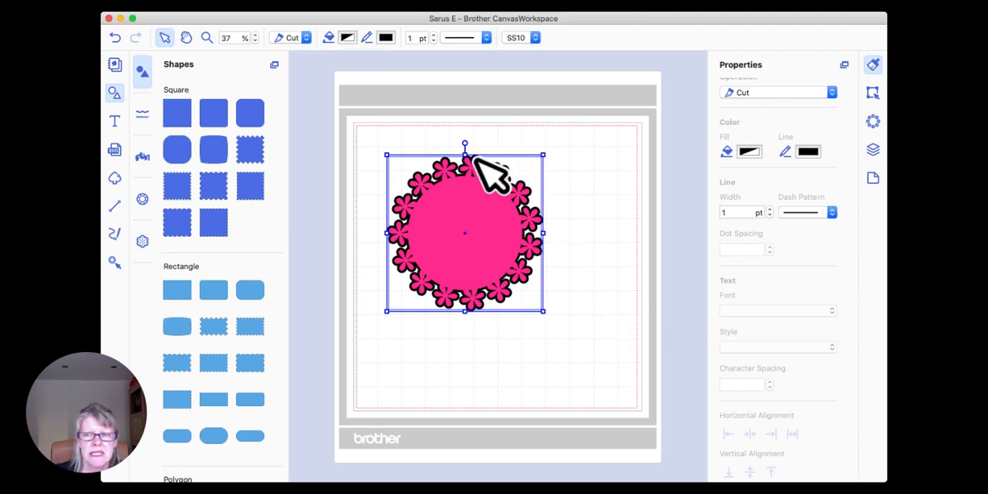
# Step: Separate the pink wreath layer from the black layer, then place it centred back on top of the black one
pyautogui.click(489, 210)
pyautogui.moveTo(489, 210); pyautogui.dragTo(529, 230)
pyautogui.click(569, 213)
pyautogui.click(444, 218)
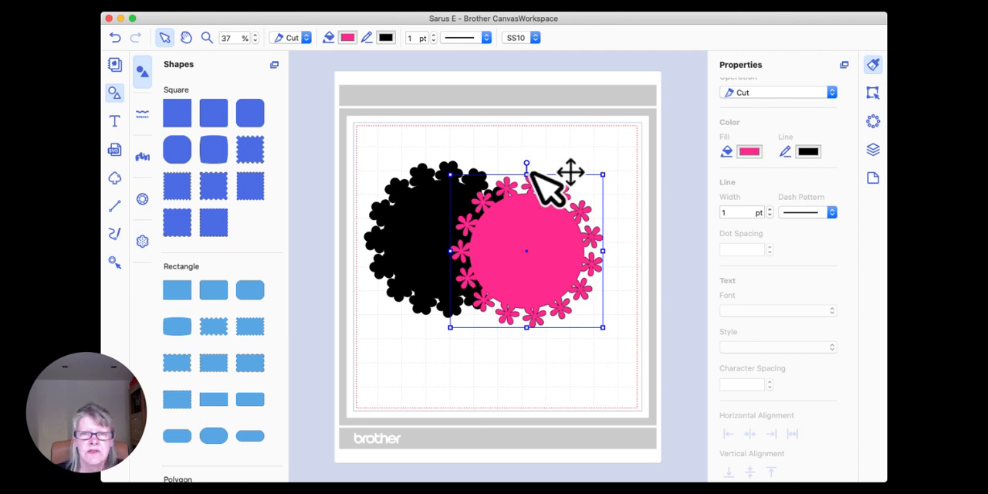
pyautogui.moveTo(550, 230); pyautogui.dragTo(453, 219)
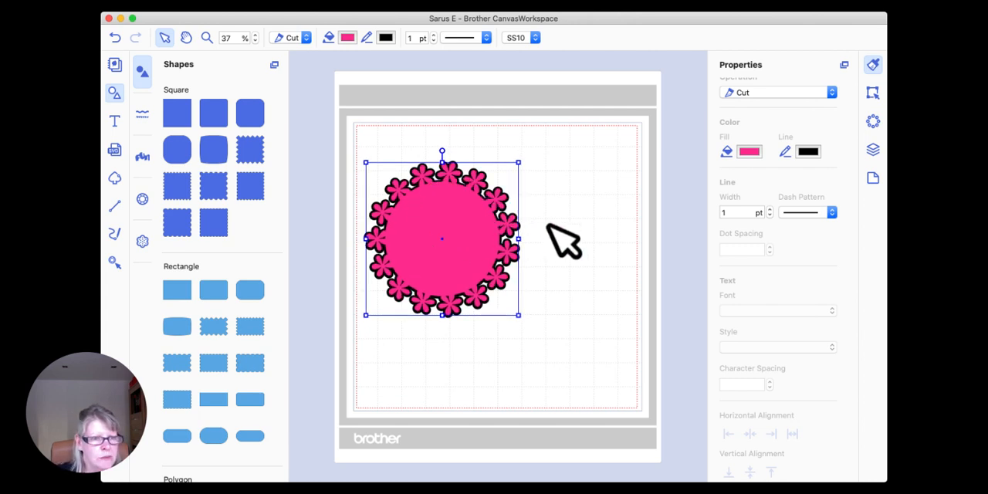
pyautogui.click(421, 149)
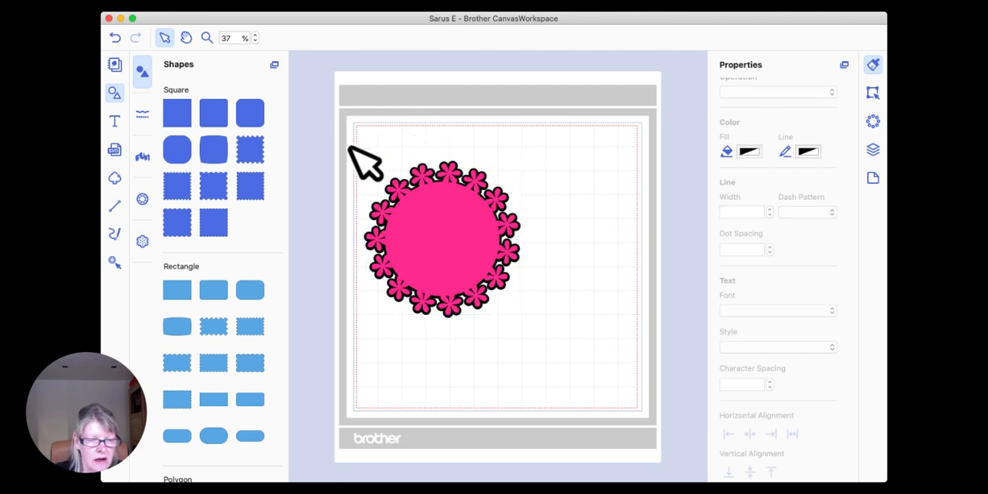
# Step: Move both wreath layers together to the upper-left corner of the cutting area and enlarge them to nearly fill it
pyautogui.moveTo(353, 129); pyautogui.dragTo(579, 356)
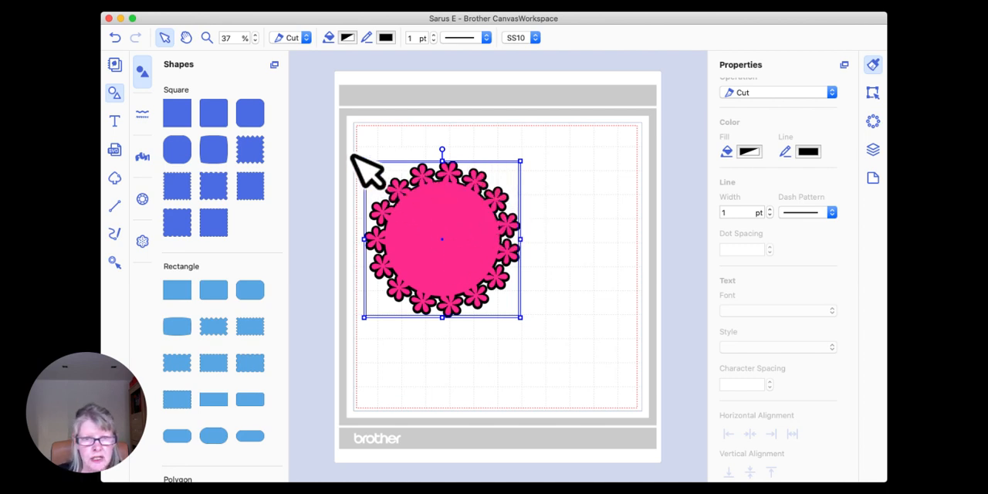
pyautogui.moveTo(464, 267); pyautogui.dragTo(462, 234)
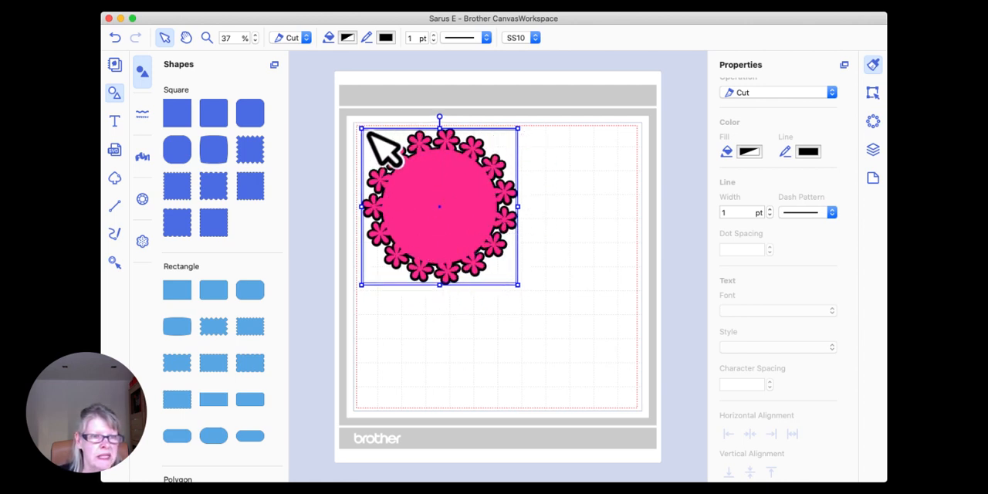
pyautogui.moveTo(517, 285); pyautogui.dragTo(631, 415)
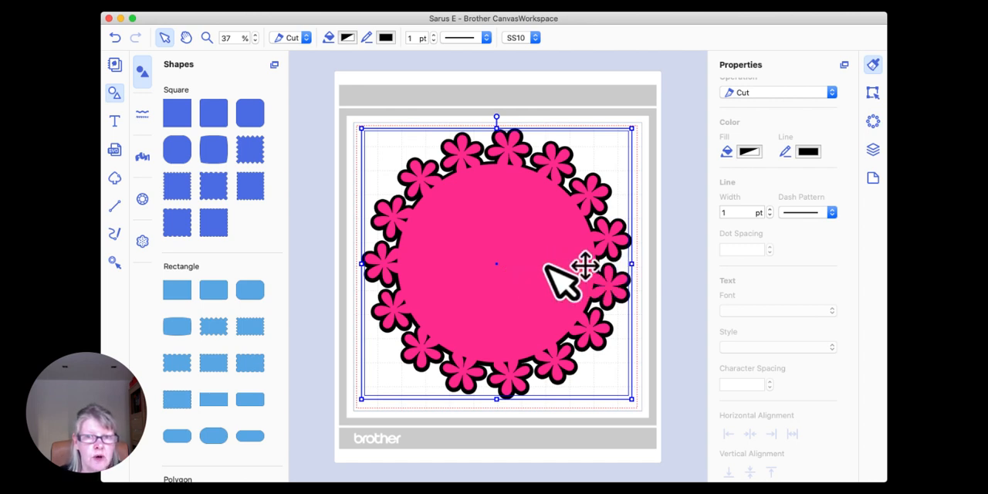
pyautogui.click(653, 277)
# Step: Move the pink wreath layer down to expose the black layer, and change the black layer's fill colour to Blueberry
pyautogui.click(520, 257)
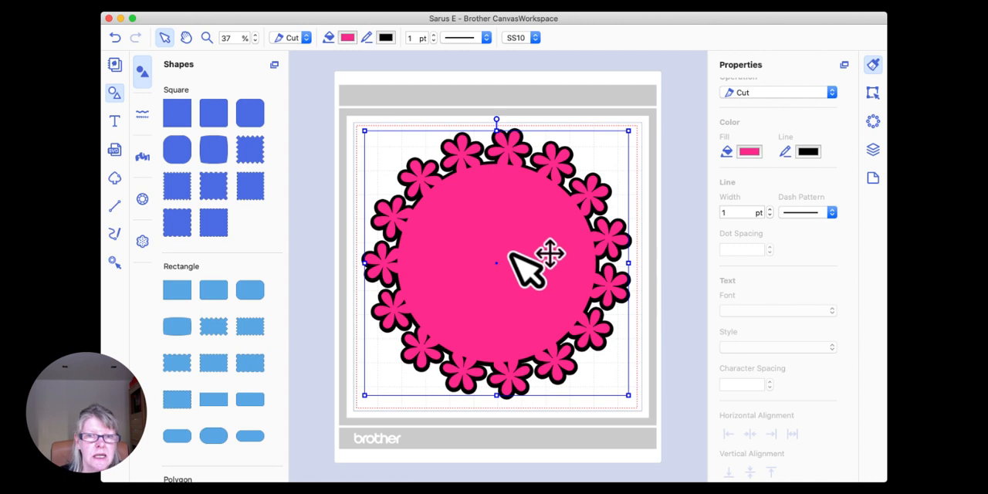
pyautogui.moveTo(514, 260); pyautogui.dragTo(509, 320)
pyautogui.click(522, 170)
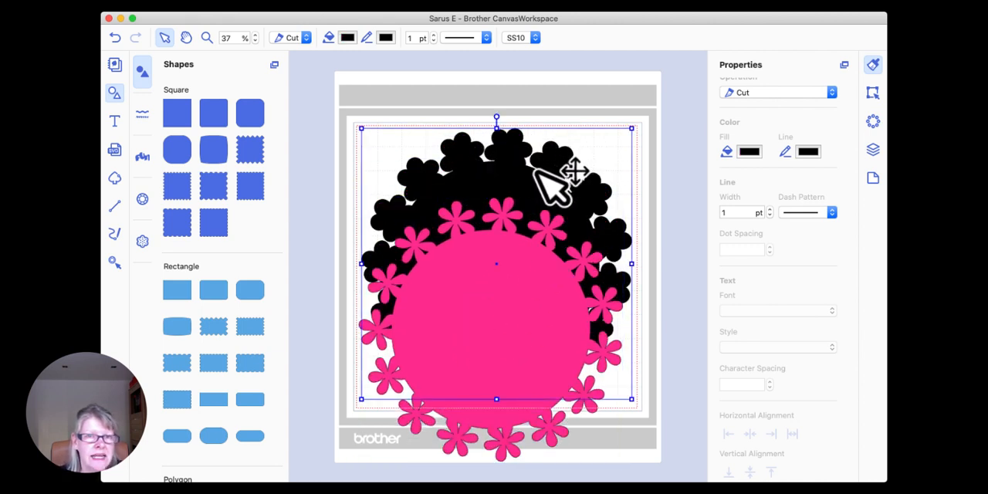
pyautogui.click(346, 37)
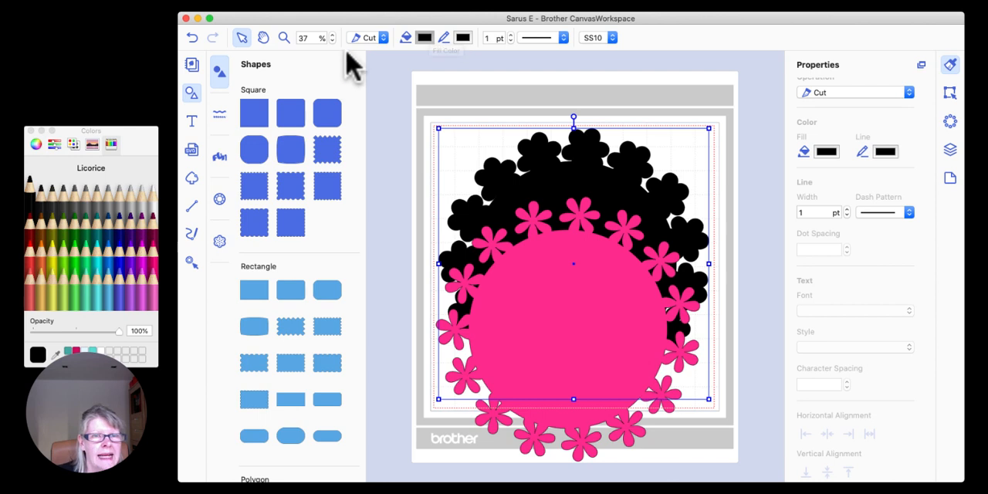
pyautogui.click(425, 43)
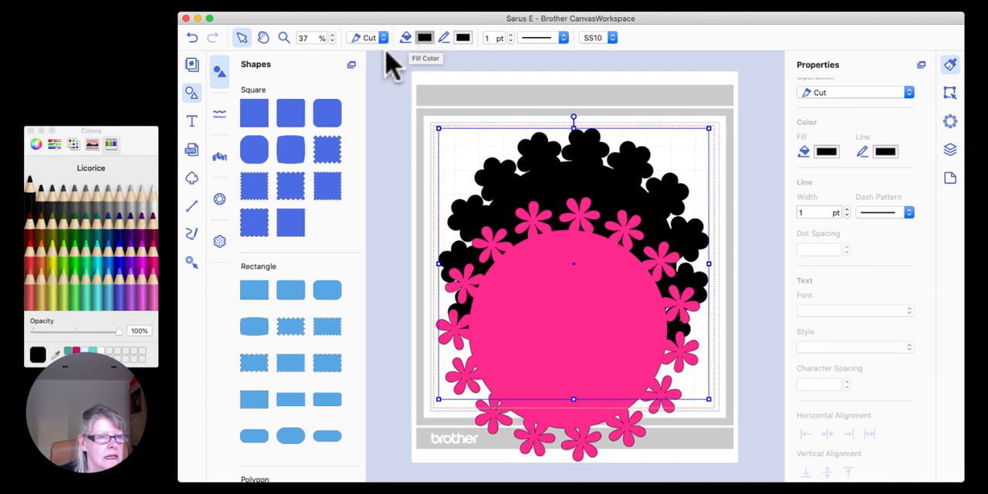
pyautogui.click(151, 345)
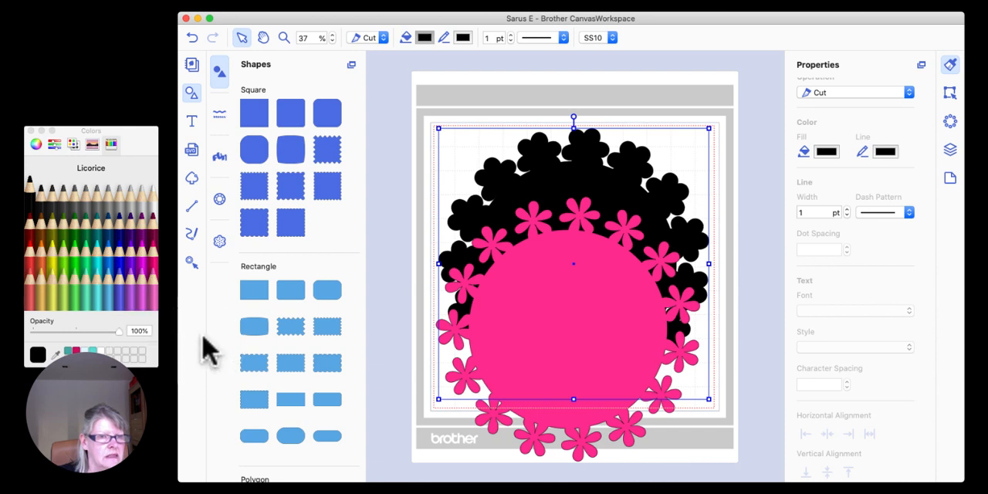
pyautogui.moveTo(110, 77)
pyautogui.mouseDown()
pyautogui.moveTo(122, 142)
pyautogui.moveTo(93, 178)
pyautogui.mouseUp()
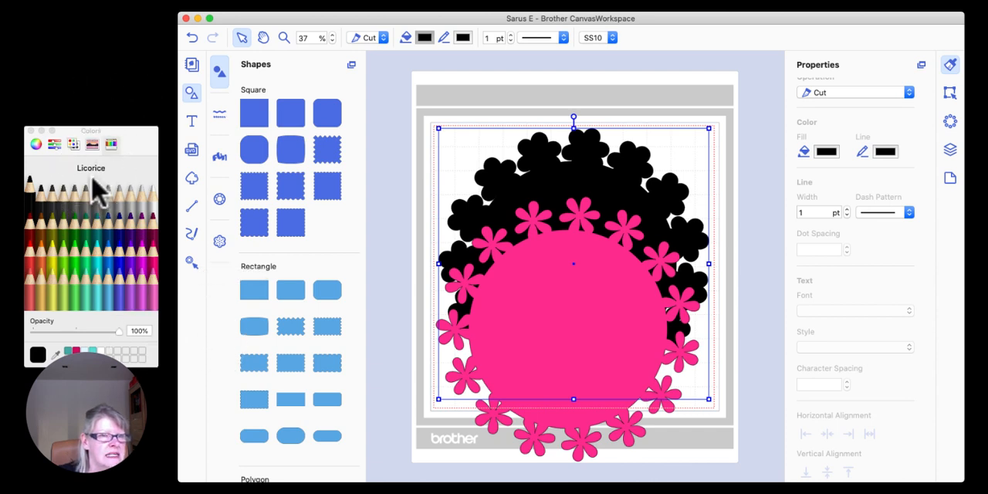
pyautogui.moveTo(136, 131); pyautogui.dragTo(395, 82)
pyautogui.click(160, 145)
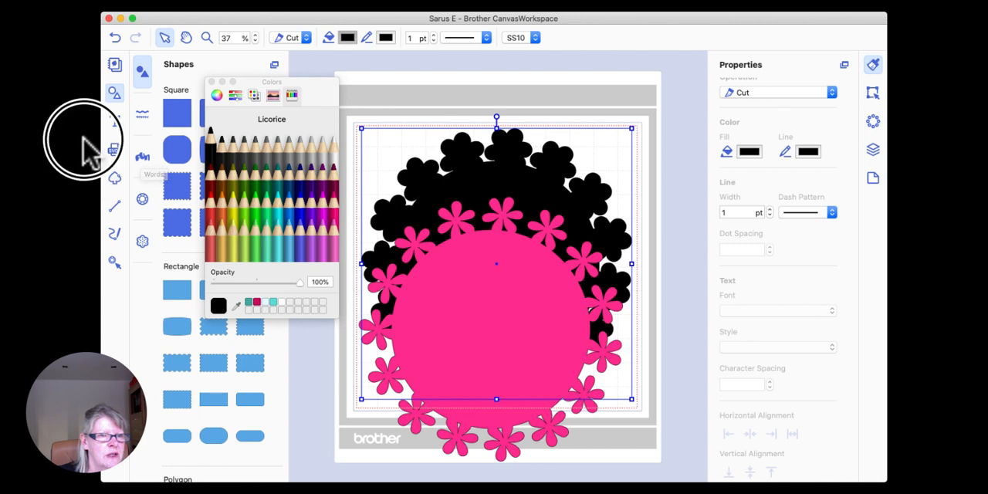
pyautogui.moveTo(282, 80); pyautogui.dragTo(217, 102)
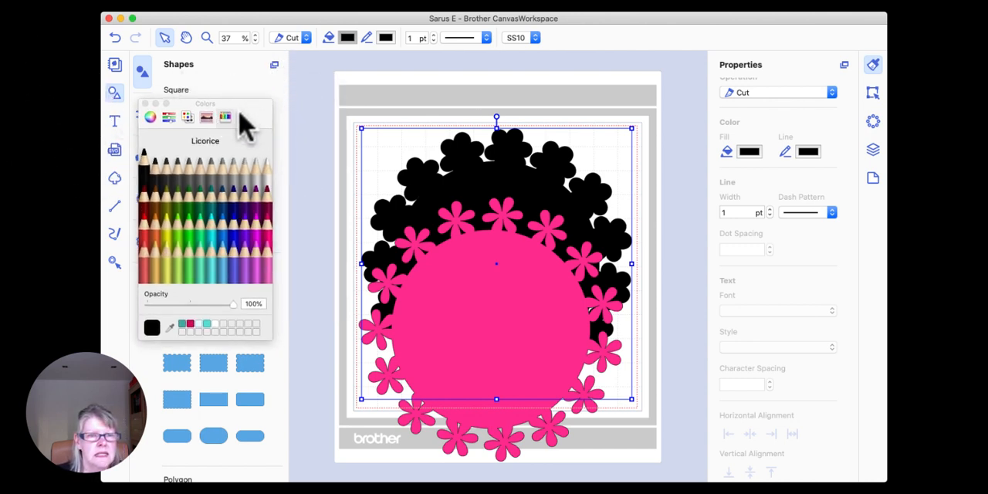
pyautogui.click(235, 226)
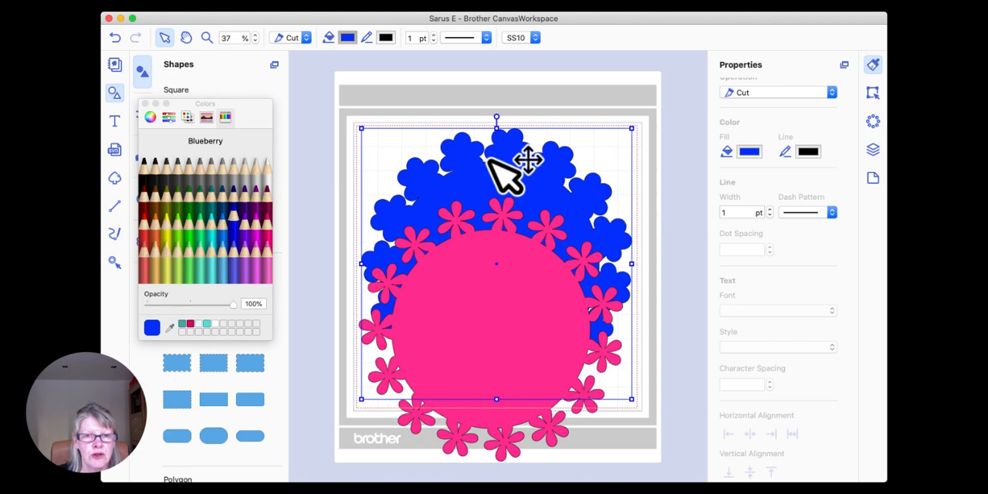
# Step: Move the pink wreath layer back centred on the blue layer and change its fill colour to Snow
pyautogui.click(650, 386)
pyautogui.moveTo(525, 377); pyautogui.dragTo(528, 297)
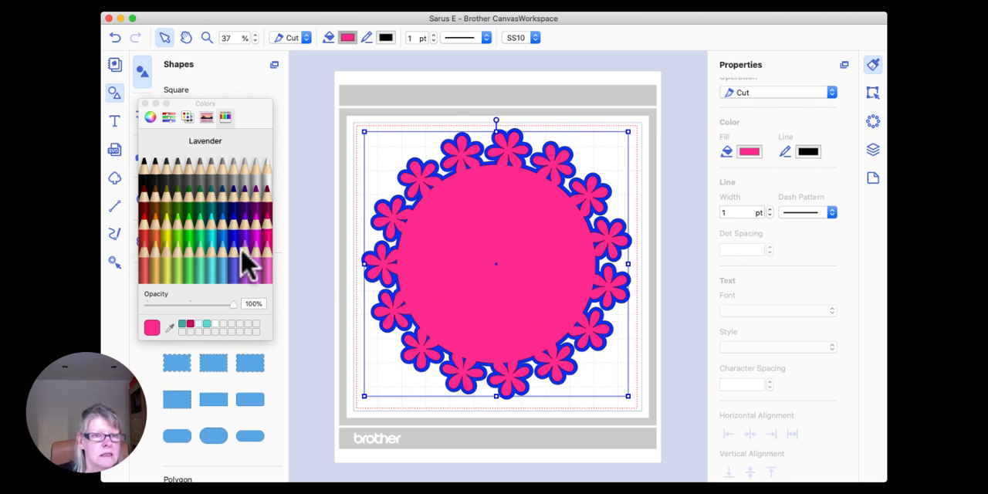
pyautogui.click(262, 166)
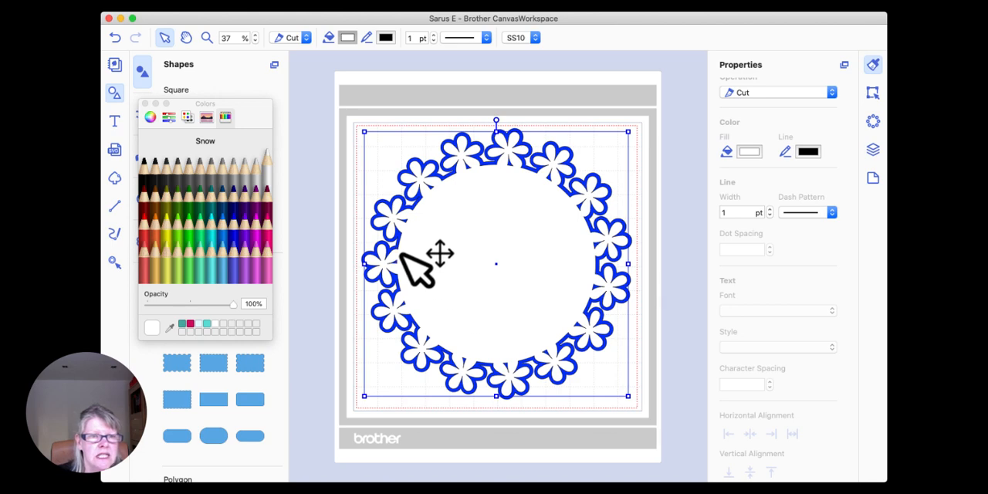
pyautogui.click(144, 104)
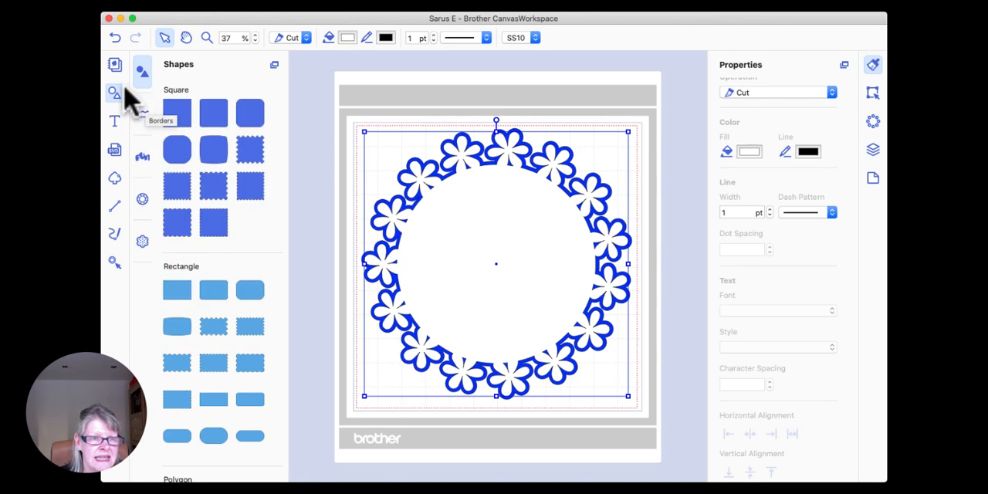
# Step: Add a plain circle inside the wreath and set its width to 3.25 inches with the aspect ratio kept
pyautogui.scroll(-15, 212, 200)
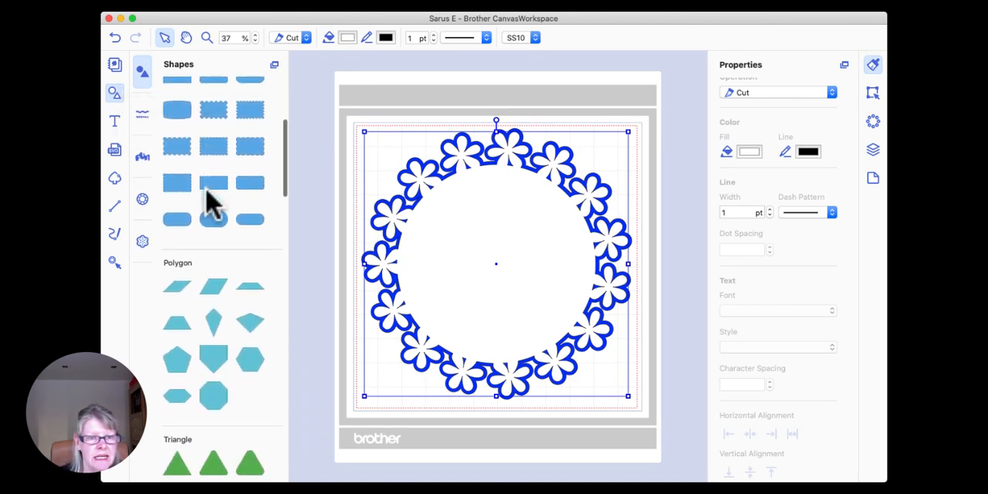
pyautogui.moveTo(176, 207); pyautogui.dragTo(503, 275)
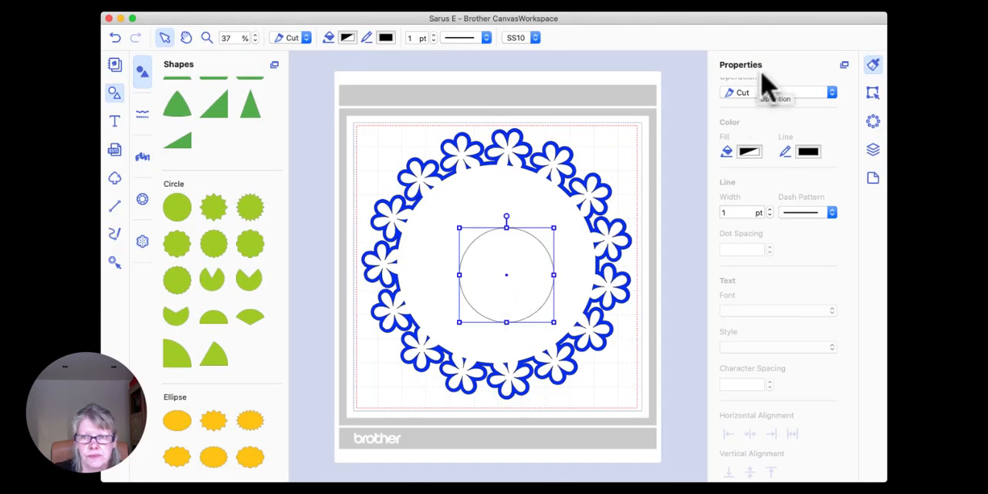
pyautogui.click(873, 93)
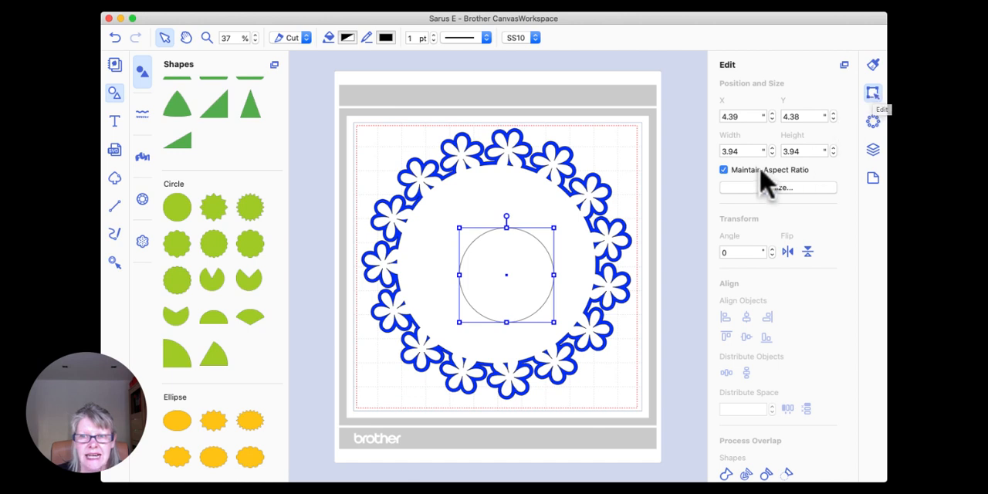
pyautogui.doubleClick(748, 150)
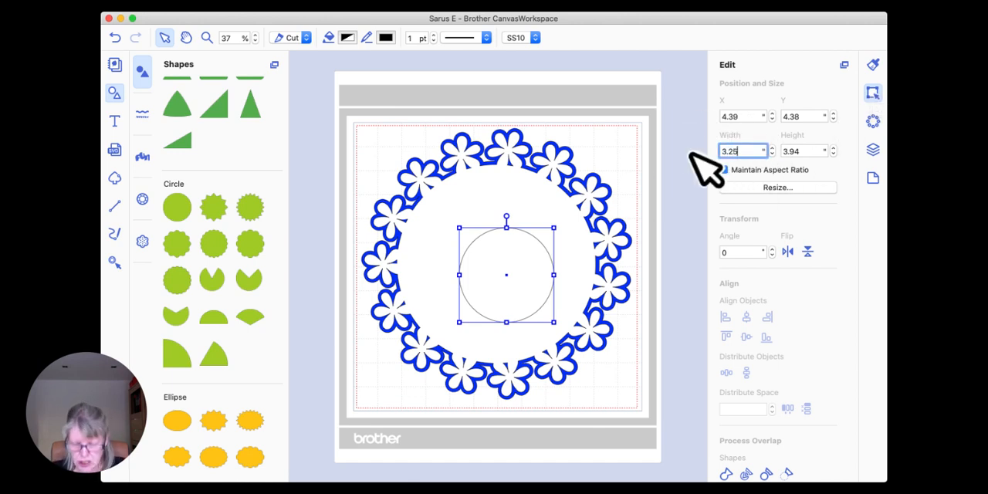
pyautogui.press('Return')
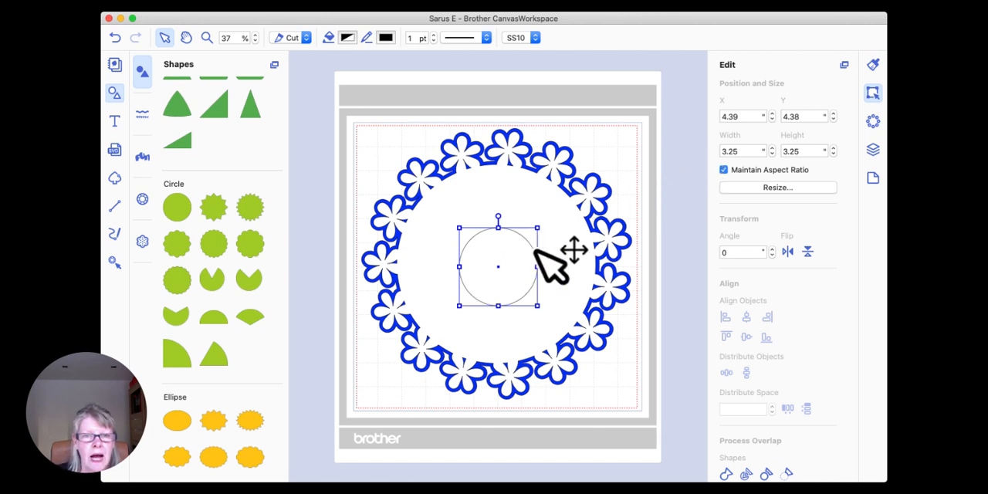
# Step: Move the 3.25-inch circle to the lower-right part of the wreath's centre and fill it with Silver
pyautogui.moveTo(486, 250); pyautogui.dragTo(519, 311)
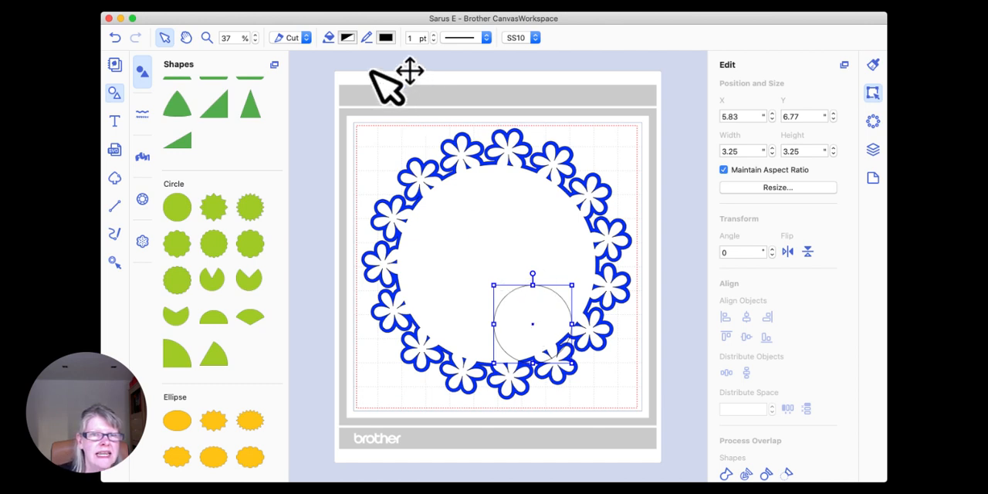
pyautogui.click(348, 38)
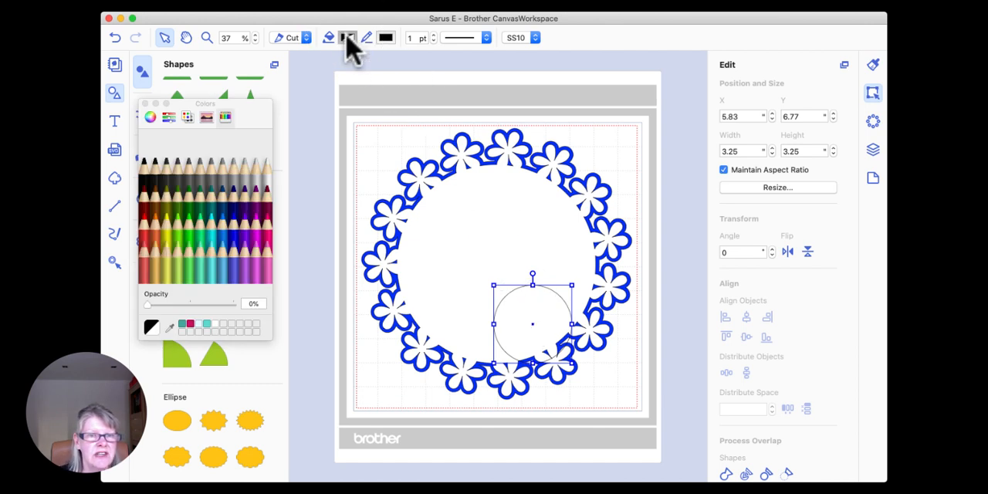
pyautogui.click(245, 176)
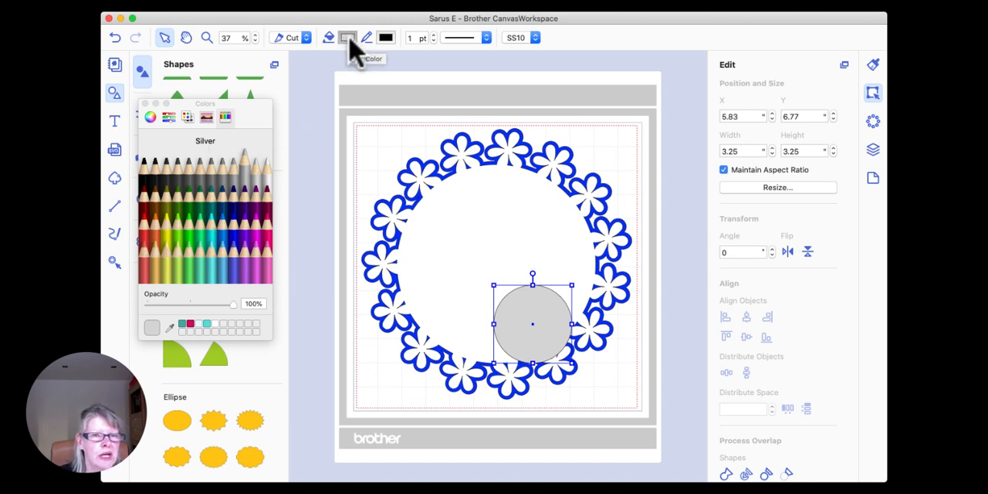
# Step: Examine the colour picker's wheel, sliders, spectrum and pencil modes, and close the picker
pyautogui.moveTo(246, 112); pyautogui.dragTo(284, 138)
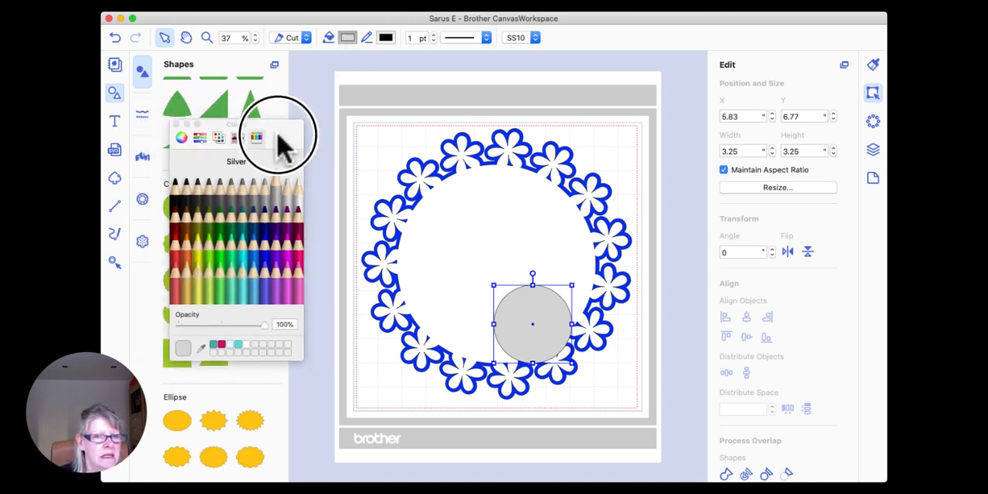
pyautogui.click(182, 139)
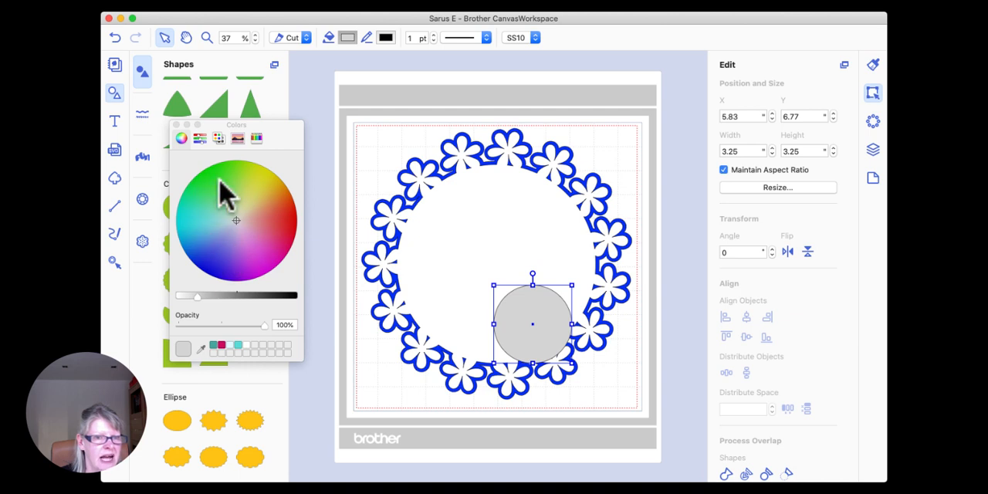
pyautogui.click(200, 140)
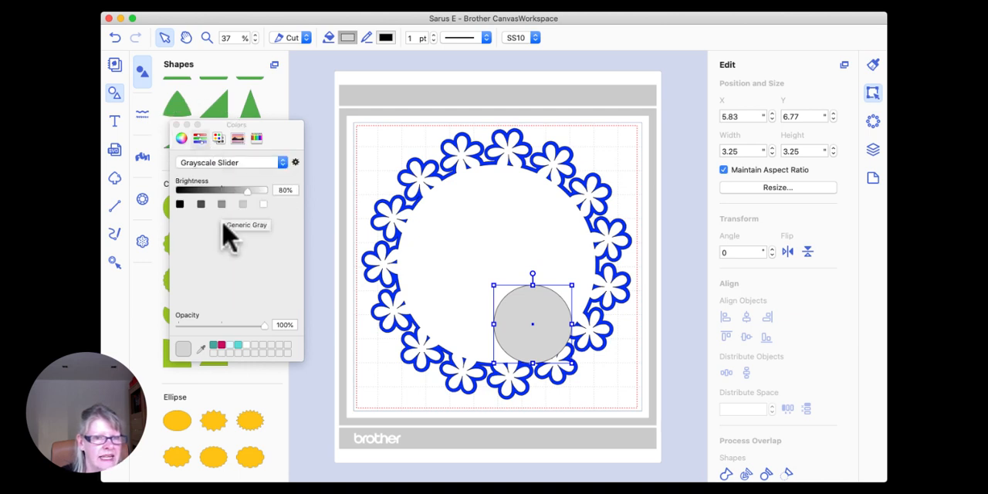
pyautogui.click(283, 162)
pyautogui.click(220, 139)
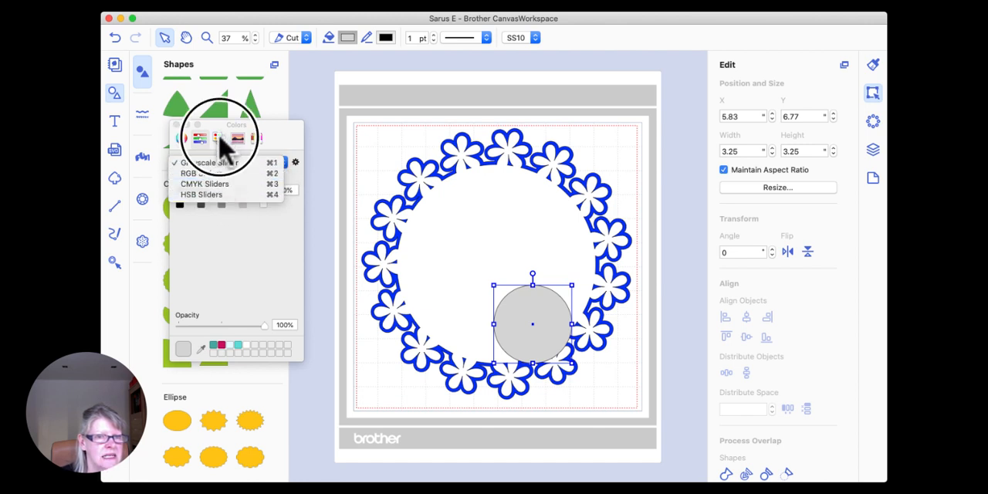
pyautogui.click(238, 139)
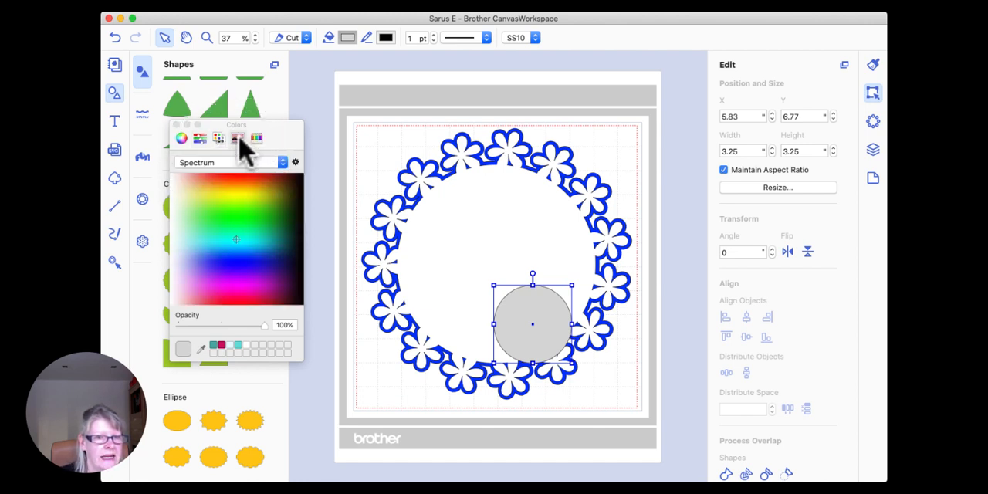
pyautogui.click(256, 139)
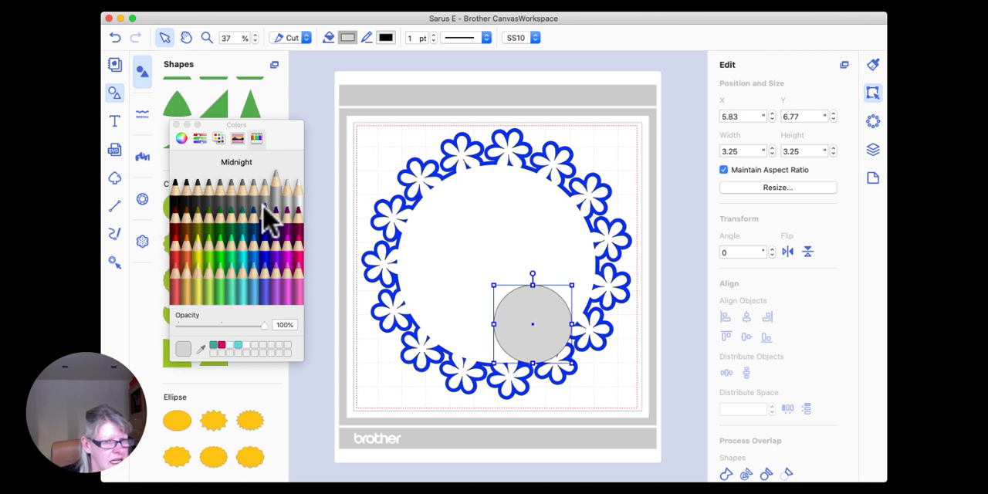
pyautogui.moveTo(289, 141); pyautogui.dragTo(264, 132)
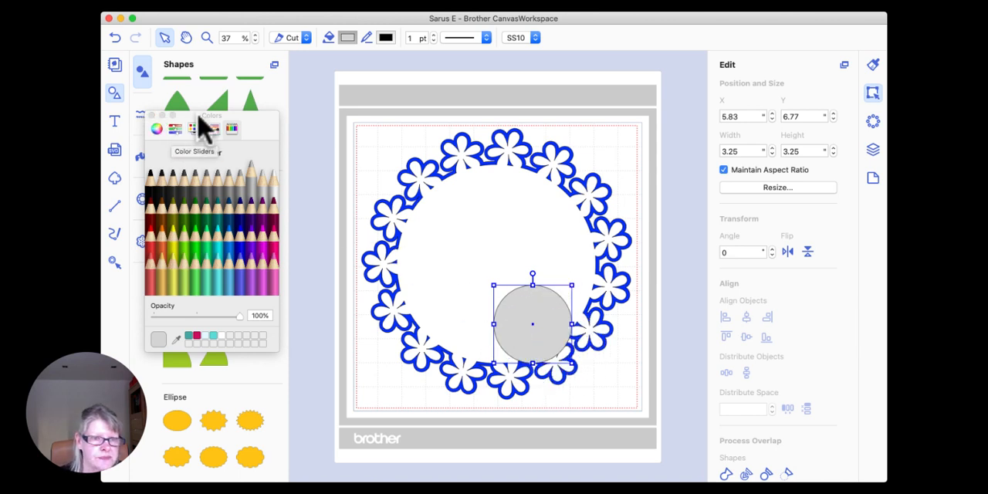
pyautogui.click(152, 115)
# Step: Add a second plain circle, set its width to 3.5 inches, and position it beside the grey circle, overlapping its left edge
pyautogui.moveTo(177, 207); pyautogui.dragTo(478, 298)
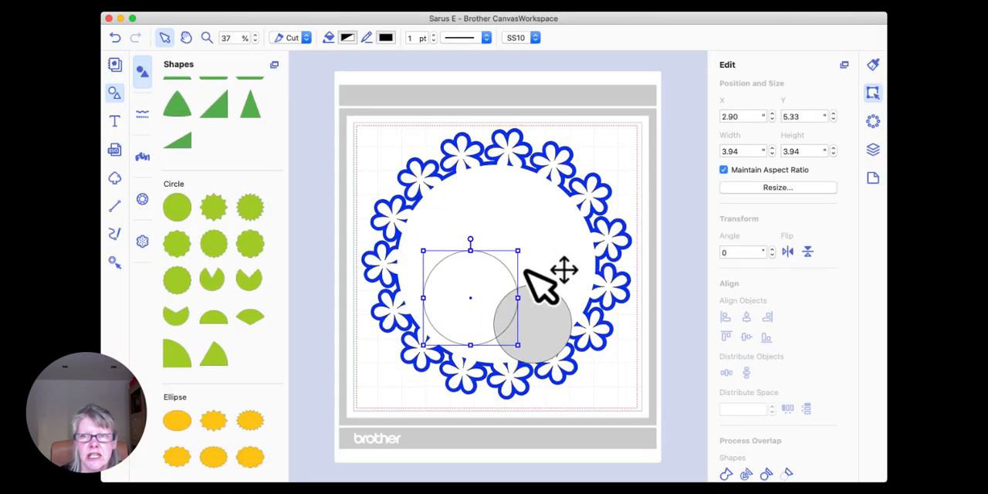
pyautogui.moveTo(749, 150); pyautogui.dragTo(704, 151)
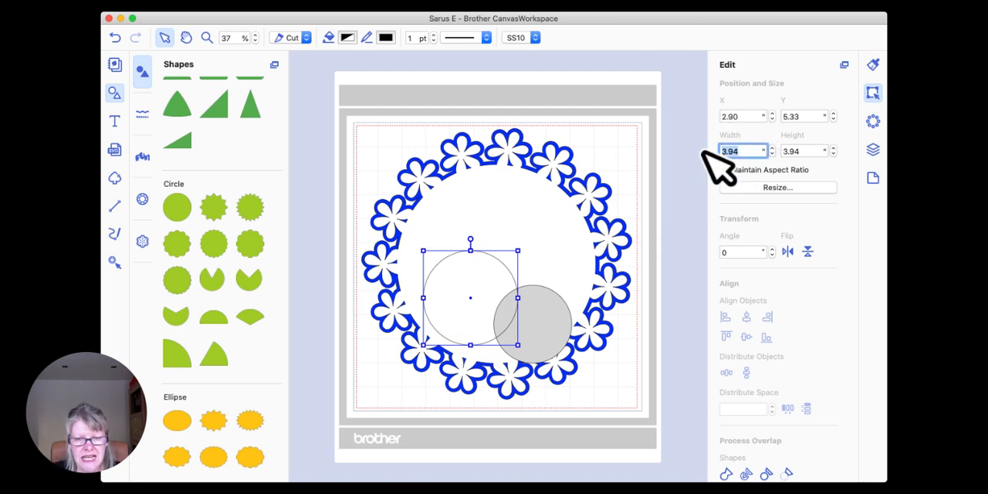
pyautogui.write('3.5')
pyautogui.press('Return')
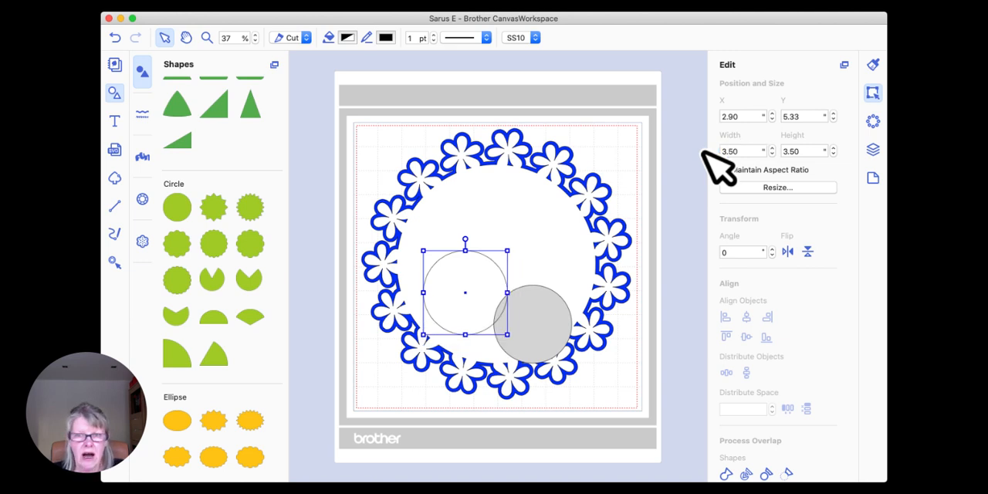
pyautogui.moveTo(507, 264)
pyautogui.mouseDown()
pyautogui.moveTo(490, 262)
pyautogui.moveTo(494, 280)
pyautogui.moveTo(524, 272)
pyautogui.mouseUp()
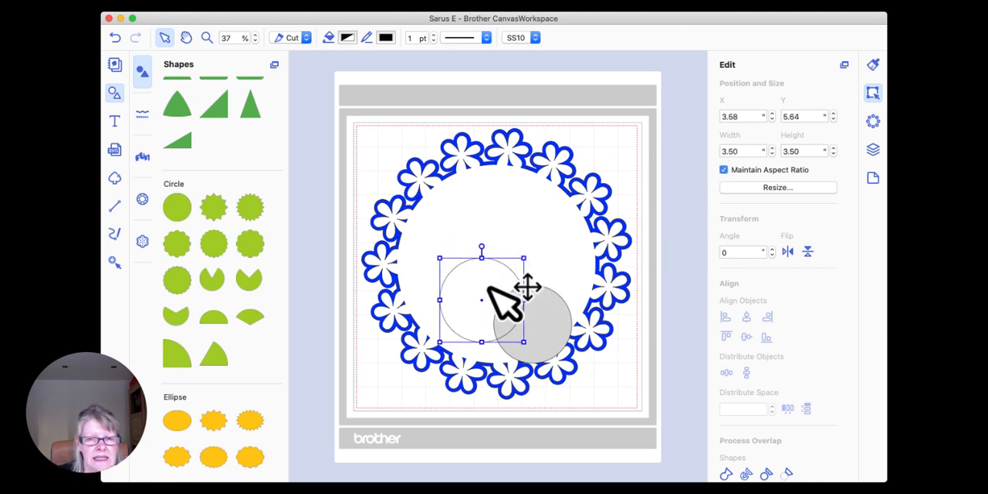
# Step: Duplicate the 3.5-inch circle and place the copy above the grey circle, inside the wreath's right edge
pyautogui.rightClick(488, 287)
pyautogui.click(536, 327)
pyautogui.moveTo(503, 309); pyautogui.dragTo(539, 270)
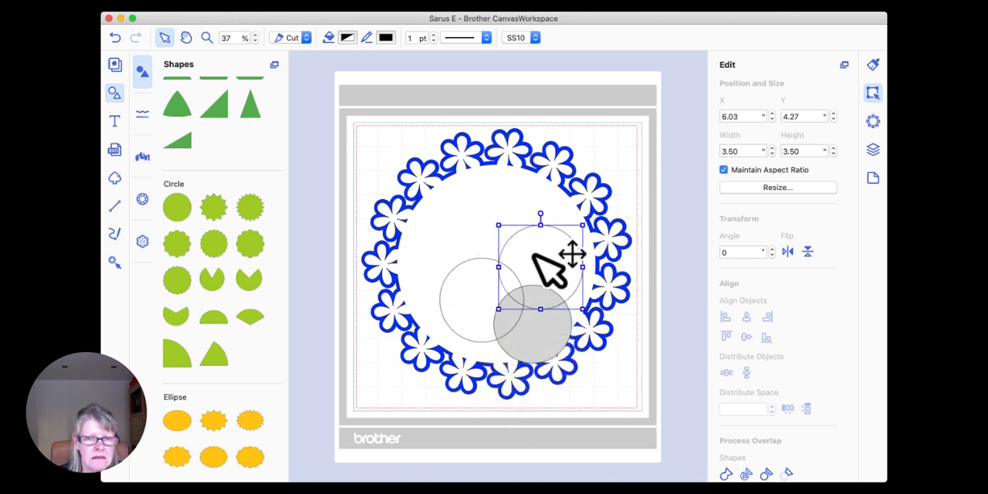
# Step: Fill the left 3.5-inch circle with Aqua and the upper-right one with Blueberry
pyautogui.click(475, 291)
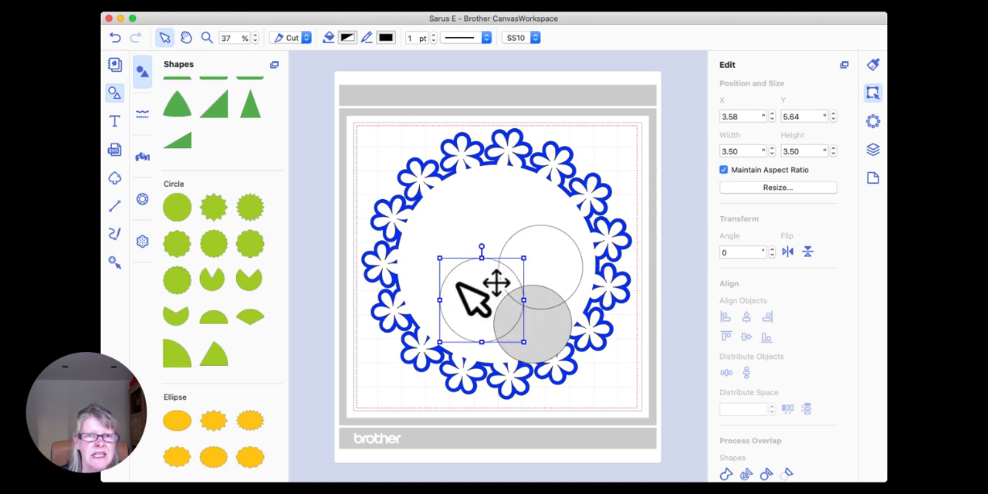
pyautogui.click(348, 39)
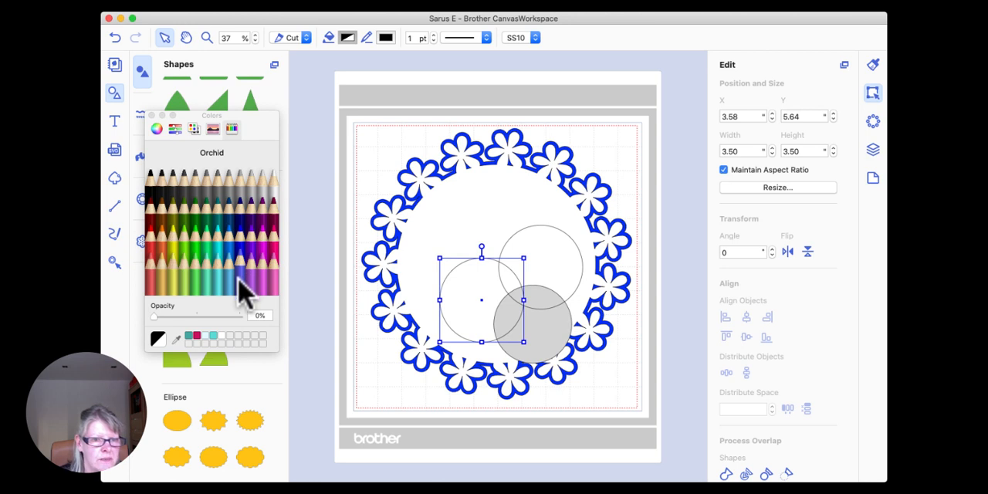
pyautogui.click(239, 248)
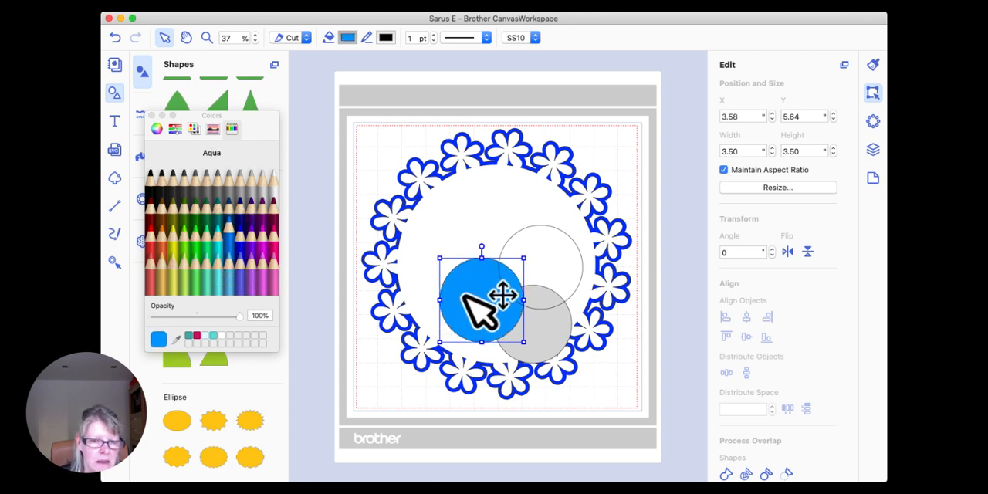
pyautogui.click(569, 265)
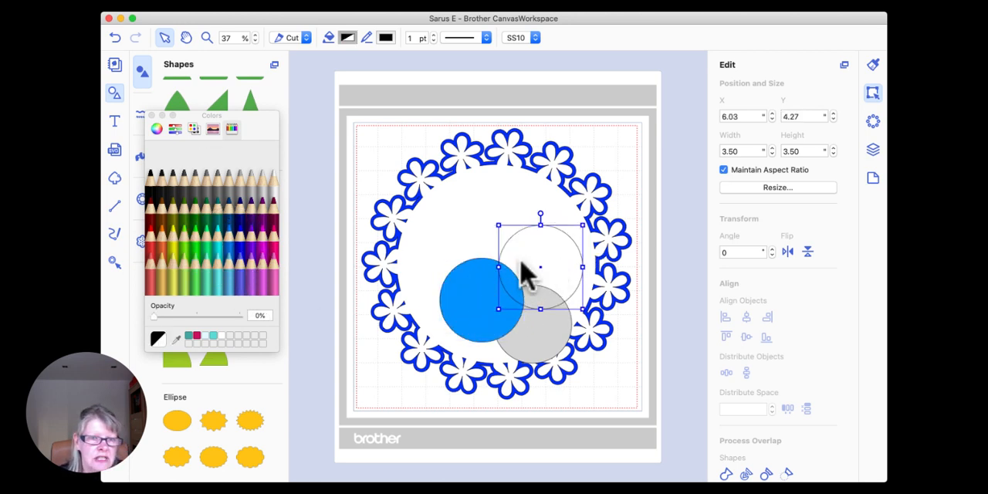
pyautogui.click(242, 256)
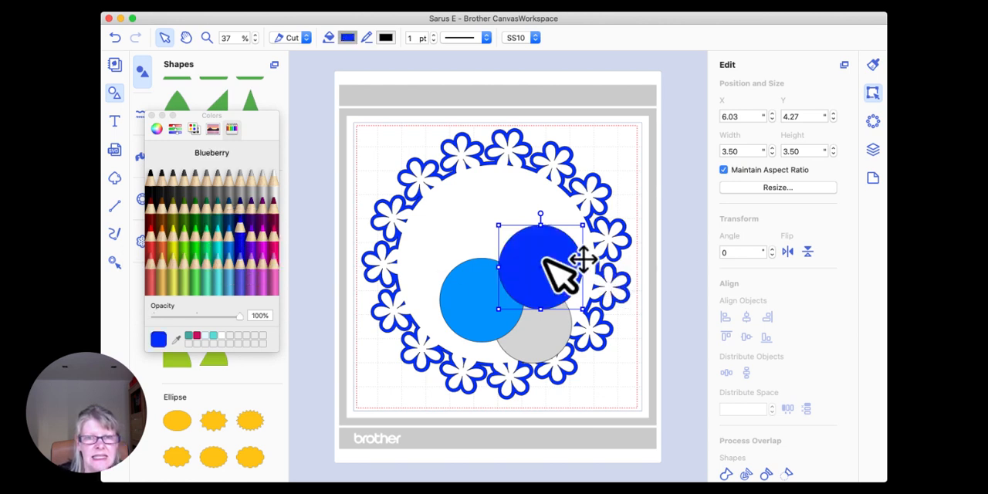
# Step: Bring the grey circle to the front, shift it slightly down and left, and close the colour picker
pyautogui.click(552, 342)
pyautogui.rightClick(535, 329)
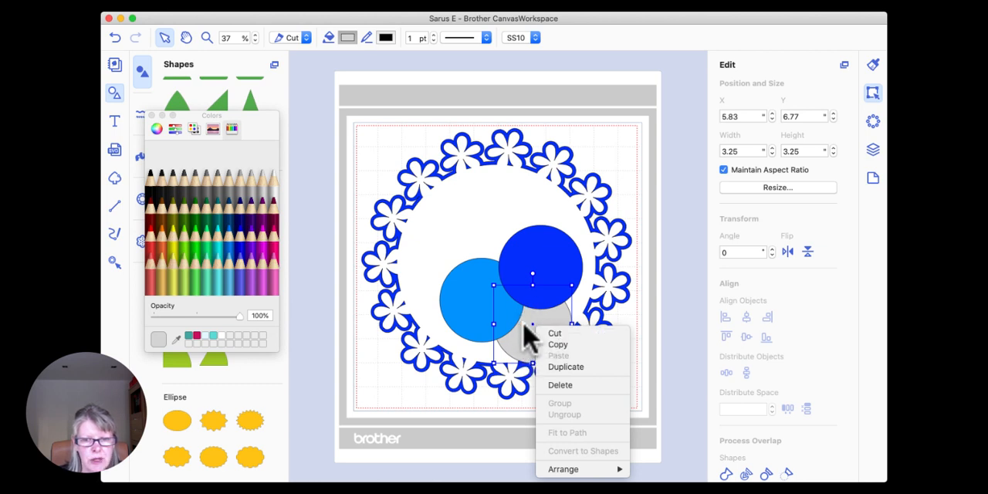
pyautogui.moveTo(583, 469)
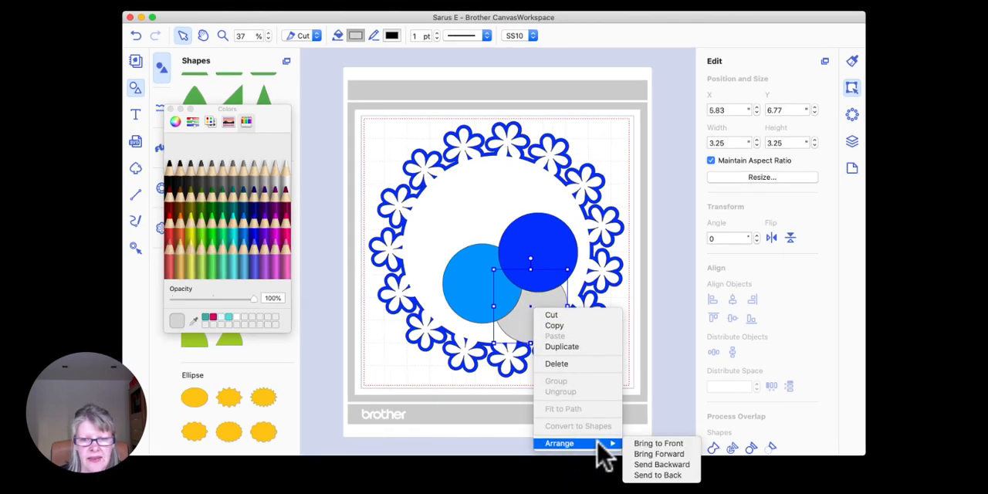
pyautogui.click(652, 446)
pyautogui.moveTo(547, 312); pyautogui.dragTo(552, 340)
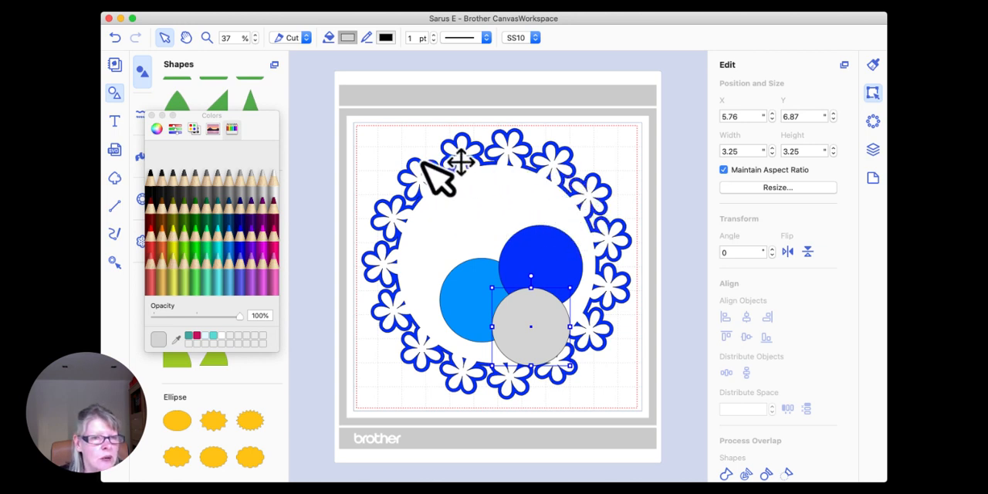
pyautogui.click(152, 115)
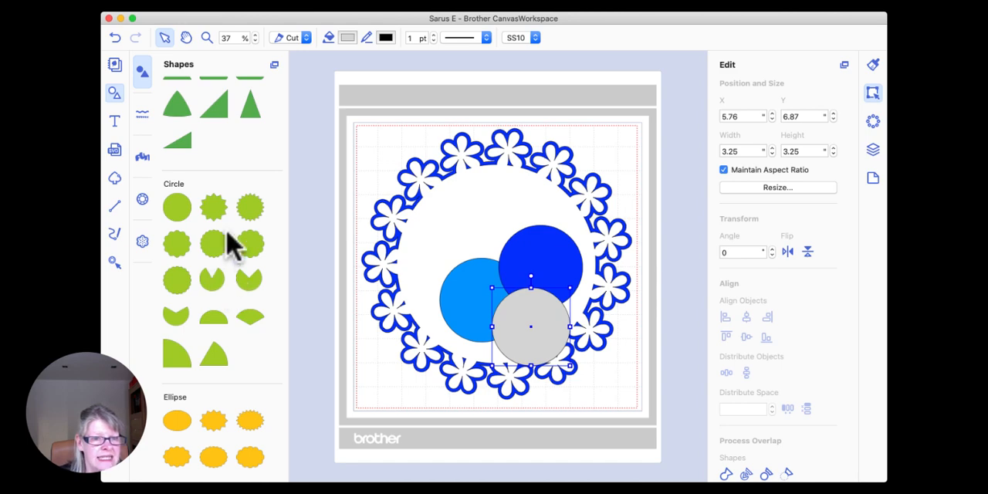
# Step: Add a half circle above the three circles and place the text "stay home" across it
pyautogui.moveTo(214, 319); pyautogui.dragTo(513, 212)
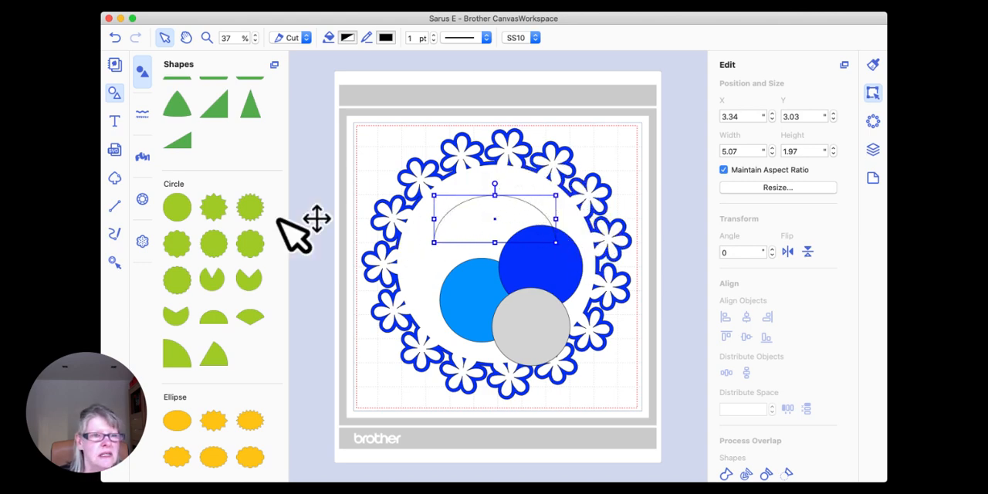
pyautogui.click(113, 121)
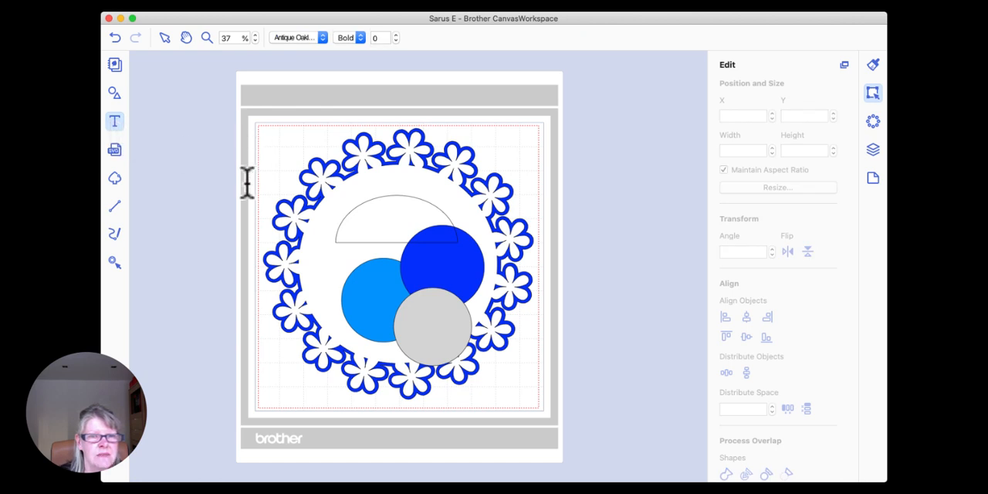
pyautogui.click(349, 201)
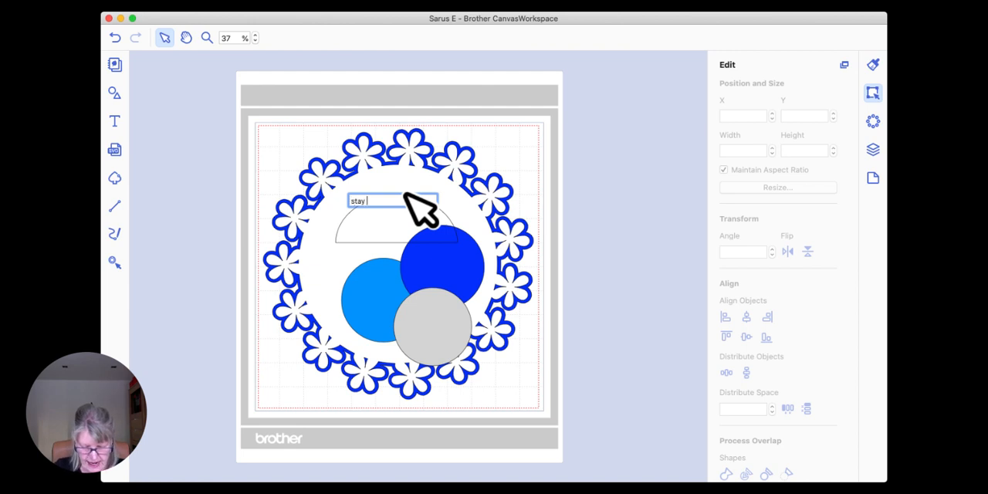
pyautogui.press('Return')
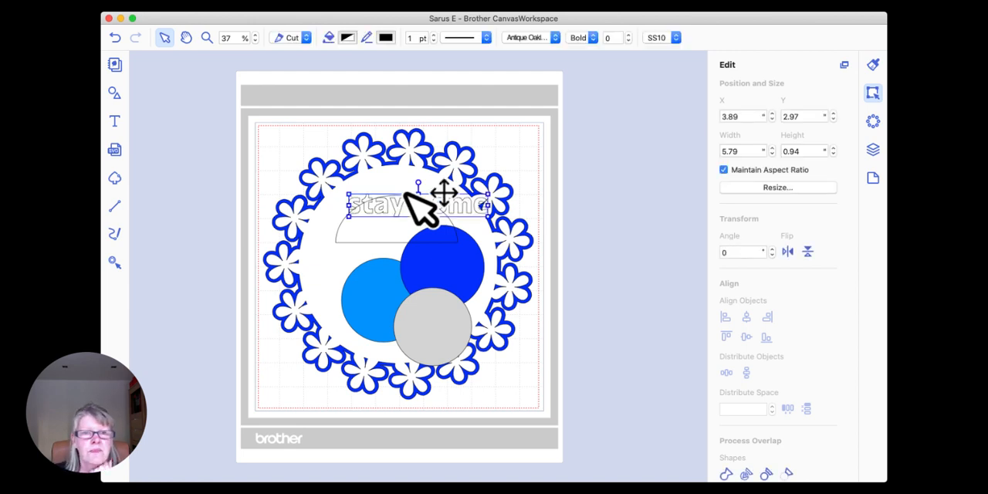
# Step: Change the lettering to read "STAY HOME" in capitals and place it across the top of the half circle
pyautogui.doubleClick(475, 206)
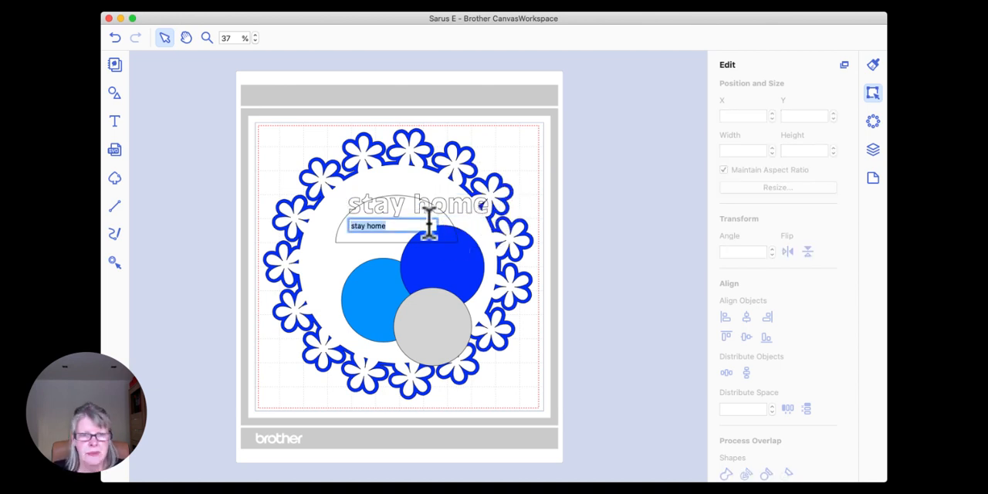
pyautogui.write('s')
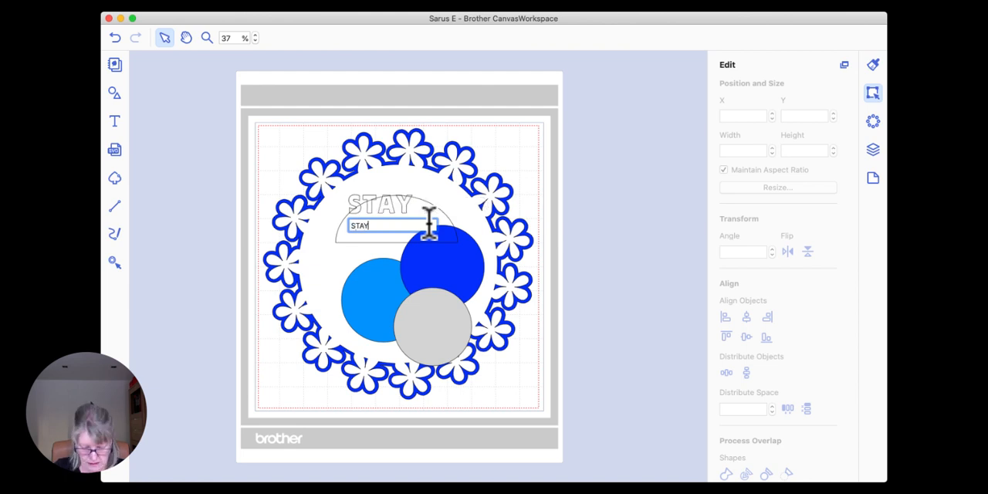
pyautogui.press('Return')
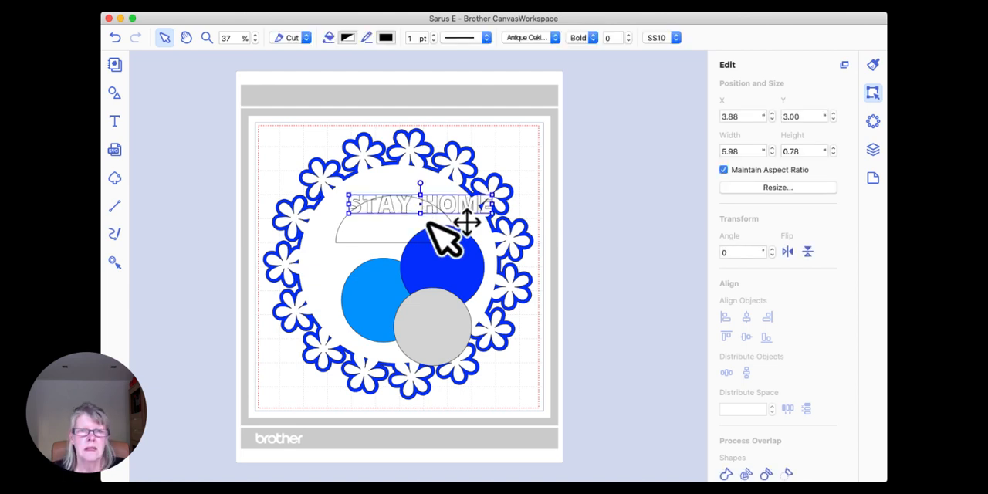
pyautogui.moveTo(435, 199); pyautogui.dragTo(417, 194)
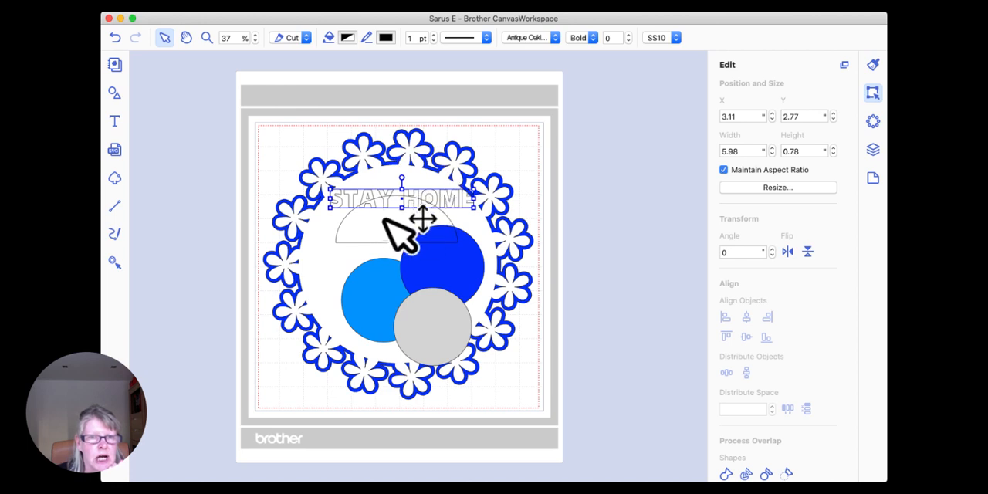
# Step: Fit the "STAY HOME" text along the curve of the half circle
pyautogui.click(367, 225)
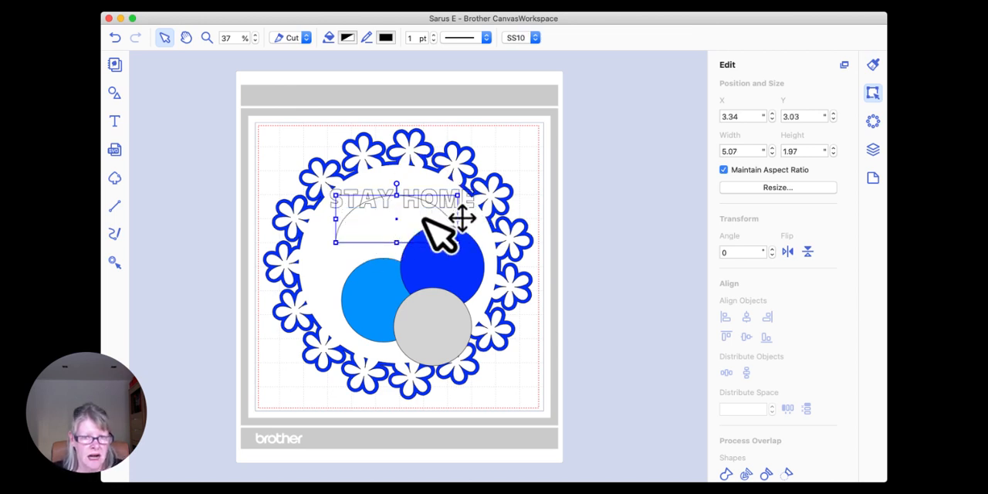
pyautogui.keyDown('shift'); pyautogui.click(436, 194); pyautogui.keyUp('shift')
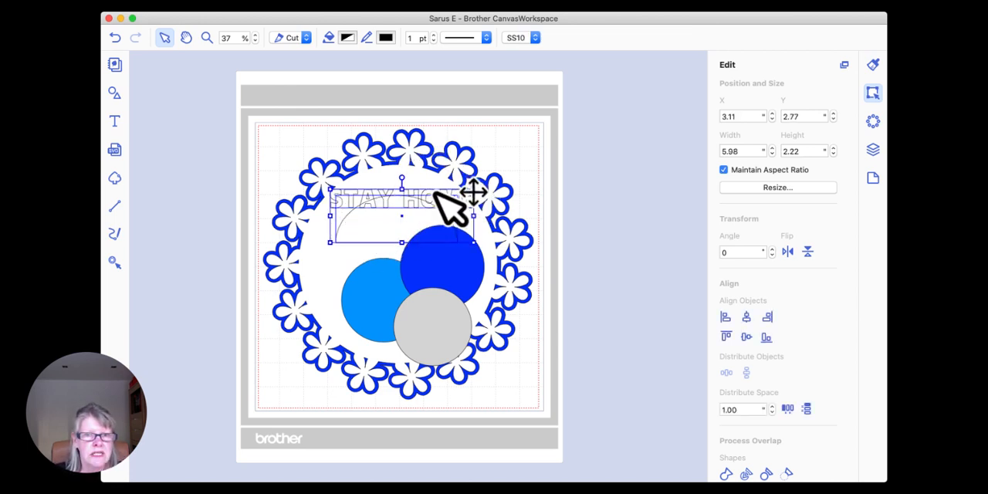
pyautogui.scroll(-5, 742, 271)
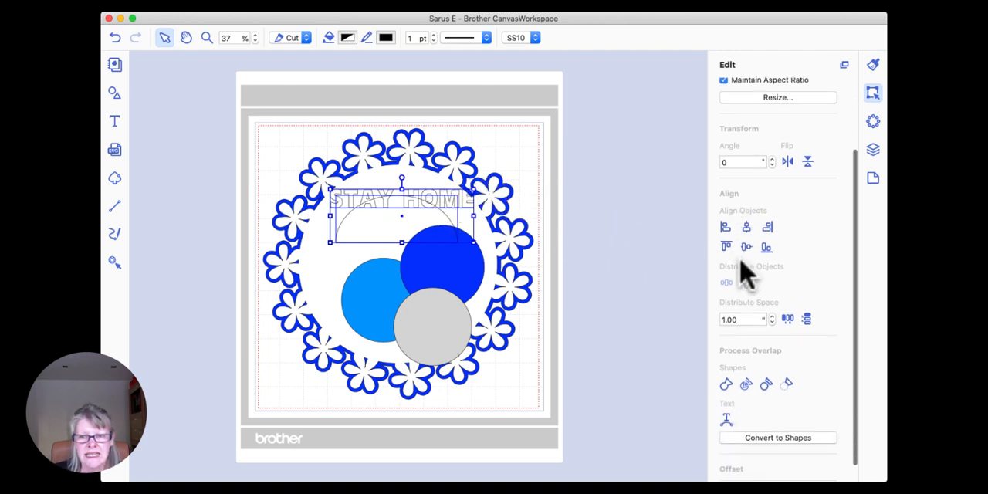
pyautogui.click(728, 400)
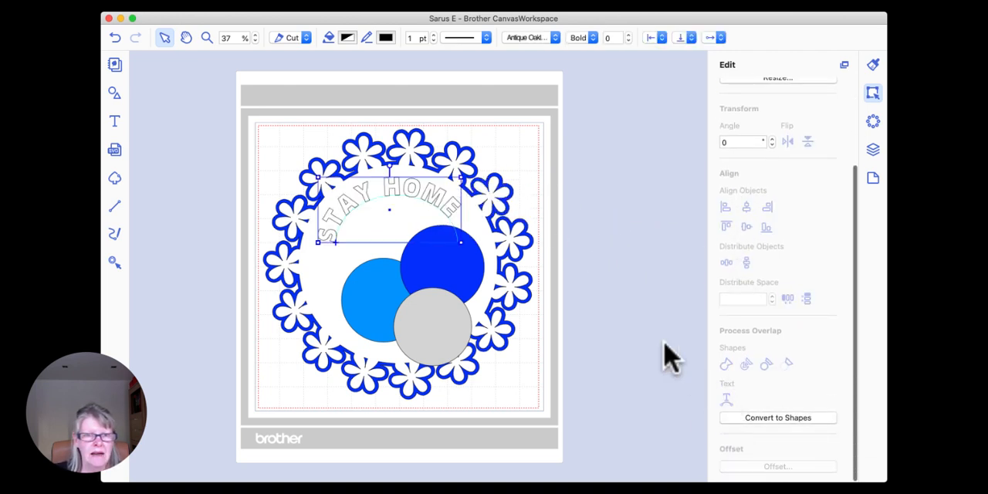
# Step: Enlarge the curved lettering slightly, rotate it by about 1°, and position it along the wreath's upper inner edge
pyautogui.moveTo(423, 196); pyautogui.dragTo(423, 197)
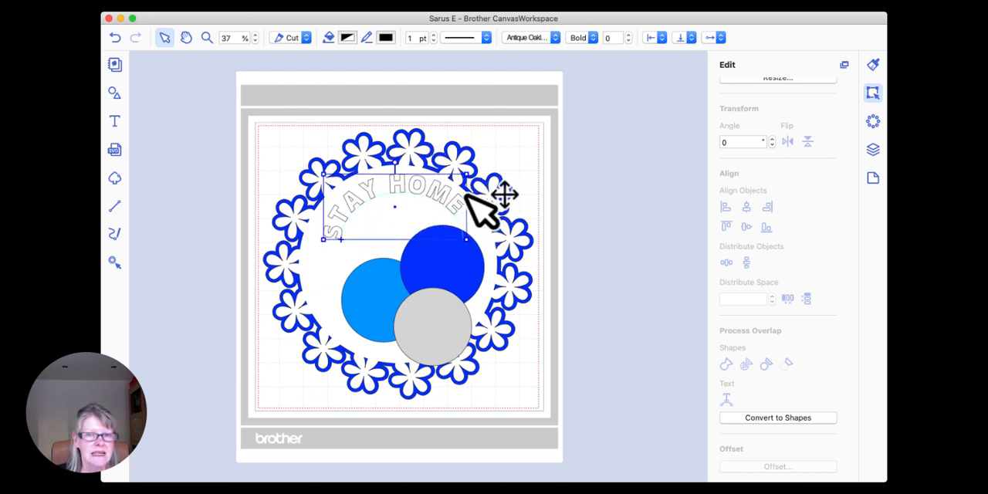
pyautogui.moveTo(469, 240); pyautogui.dragTo(483, 244)
pyautogui.moveTo(461, 198); pyautogui.dragTo(452, 199)
pyautogui.moveTo(395, 164); pyautogui.dragTo(395, 162)
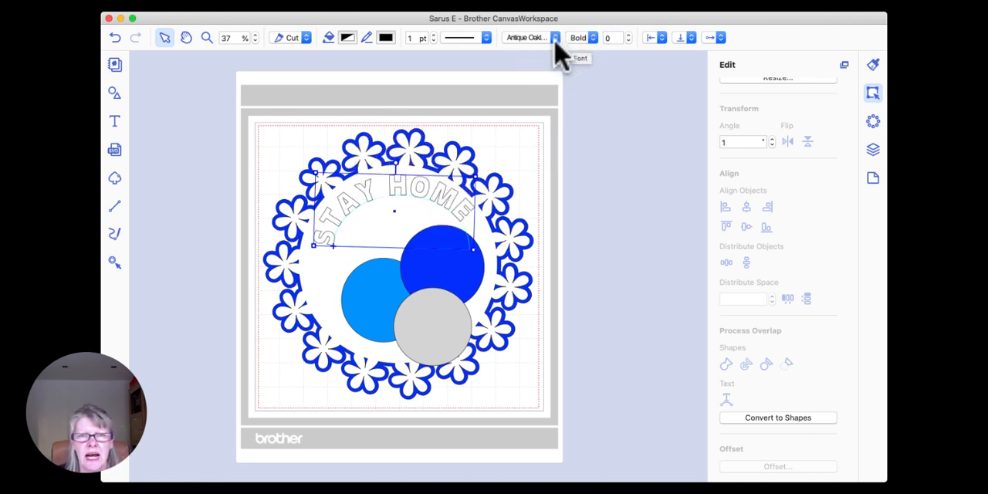
# Step: Set the font of the curved lettering to Marker Felt
pyautogui.click(555, 37)
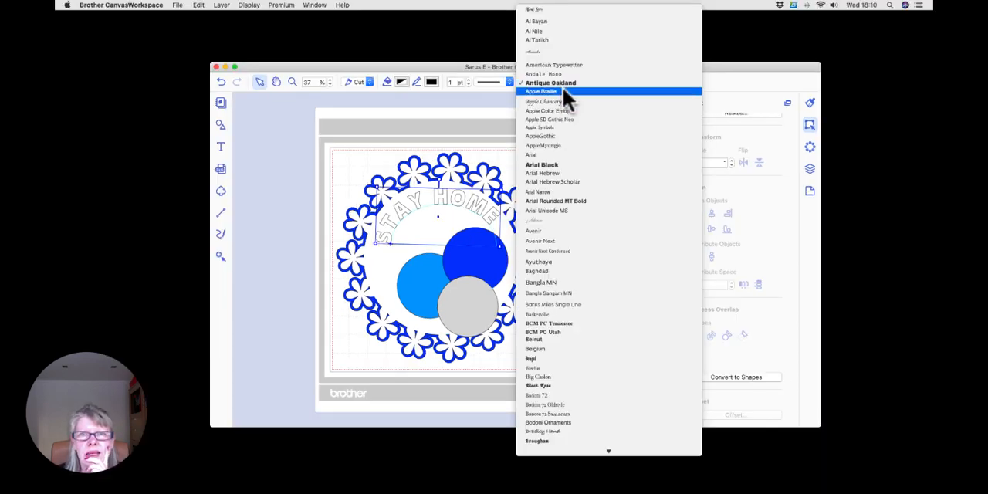
pyautogui.scroll(-2, 558, 69)
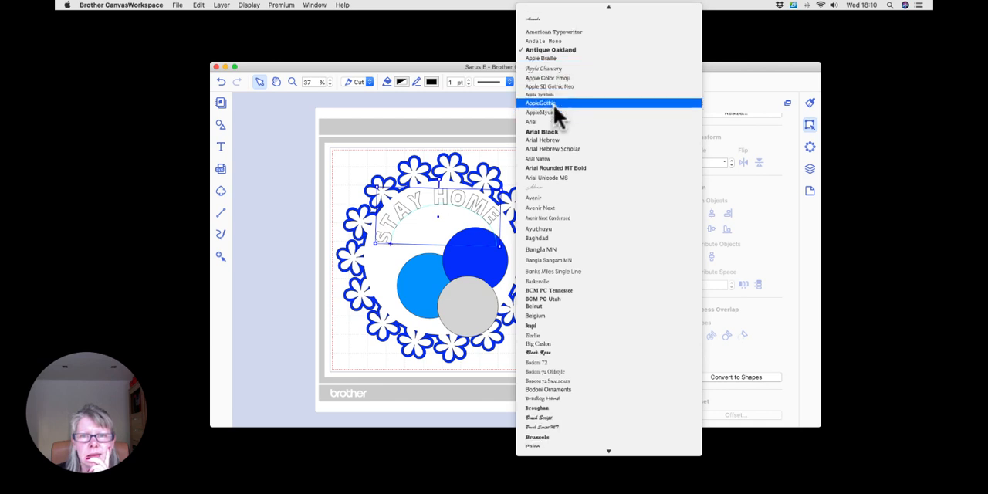
pyautogui.scroll(-20, 554, 108)
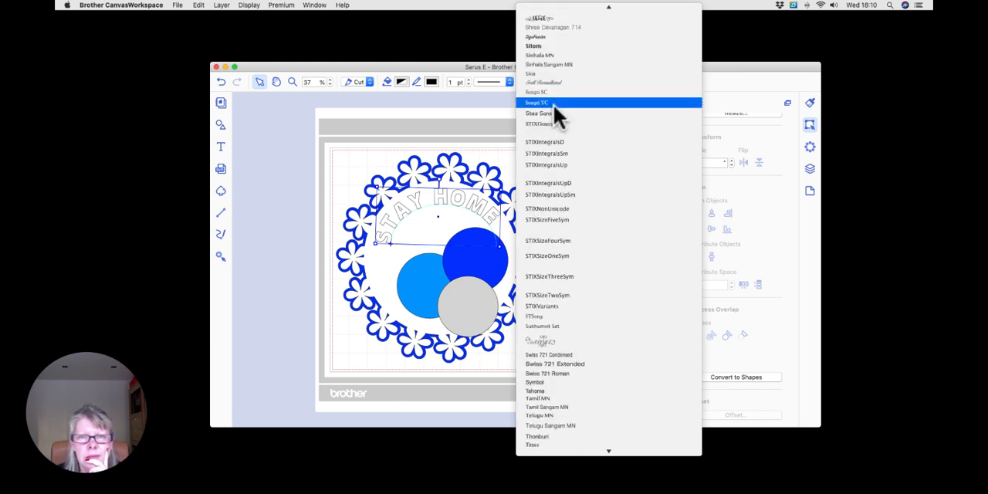
pyautogui.scroll(5, 554, 104)
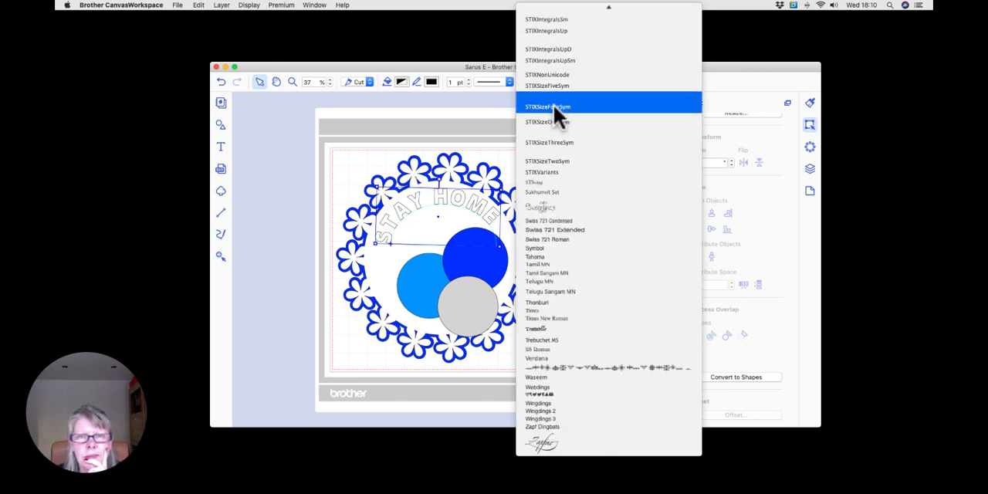
pyautogui.scroll(10, 554, 105)
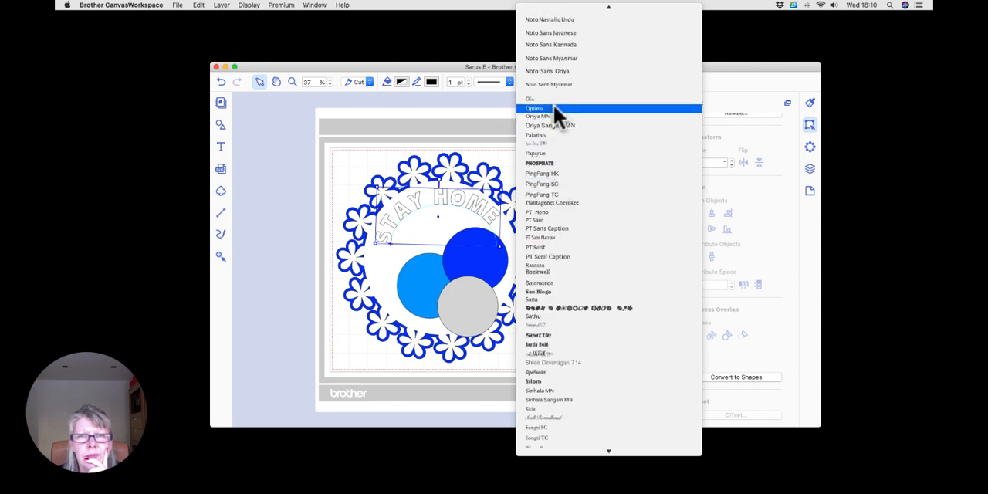
pyautogui.scroll(3, 554, 104)
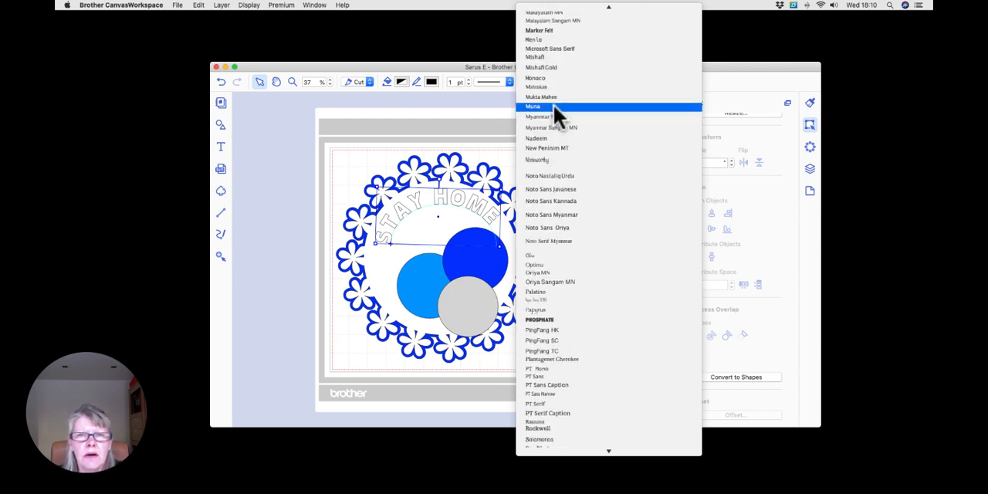
pyautogui.click(549, 31)
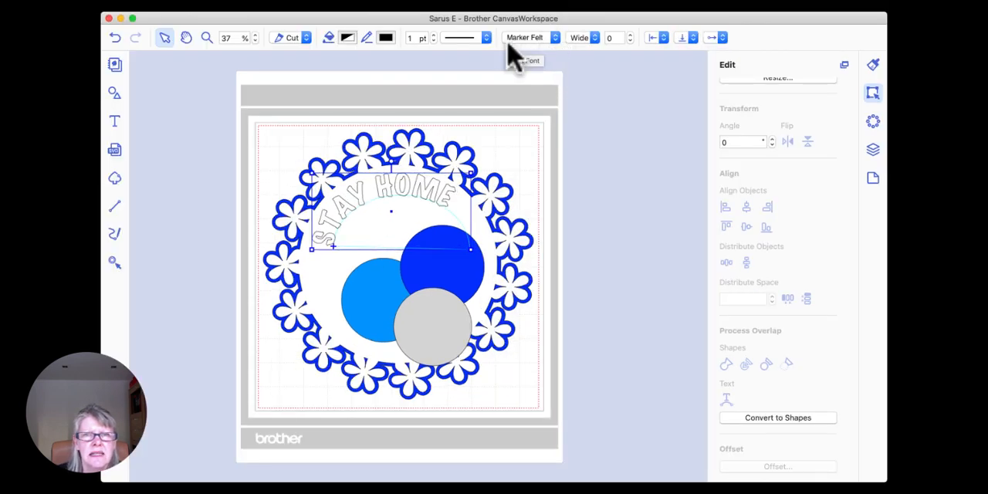
# Step: Rotate the curved lettering to 7° and move it out of the wreath, beyond the mat's upper right edge
pyautogui.click(413, 190)
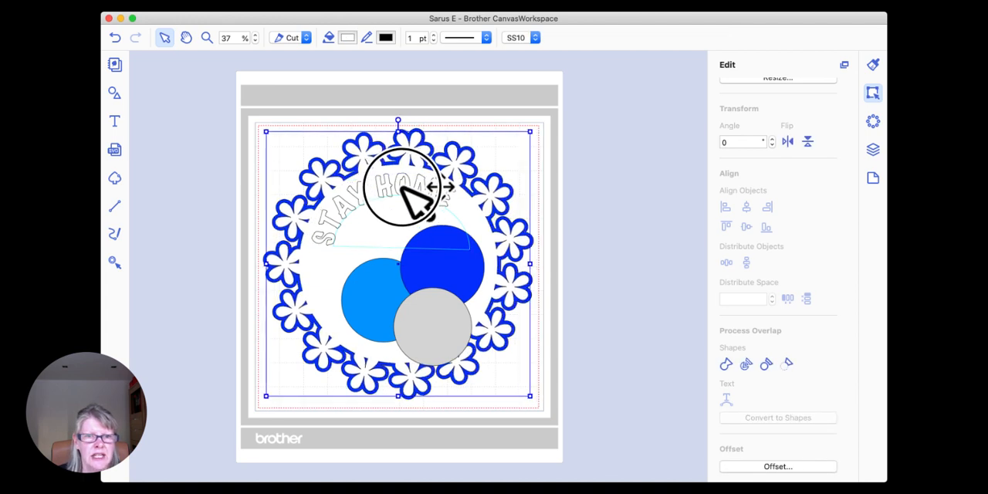
pyautogui.click(626, 203)
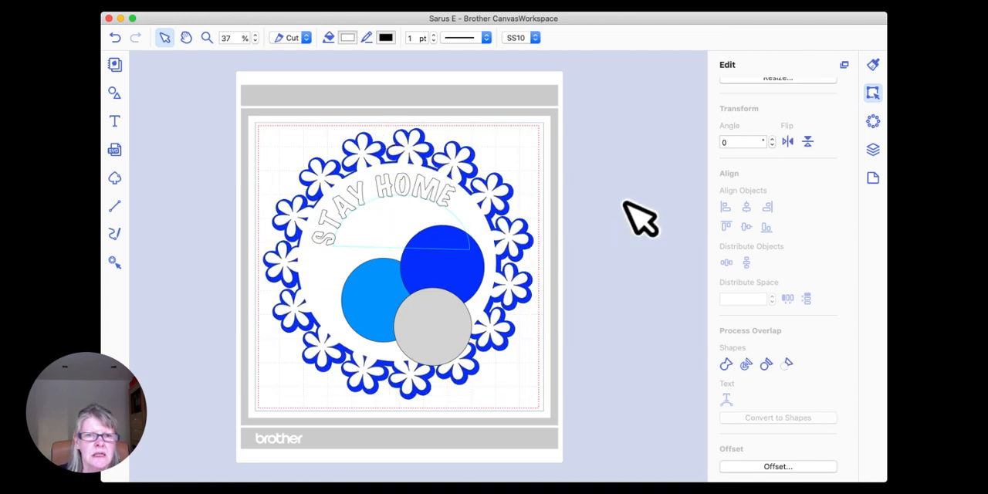
pyautogui.click(423, 185)
pyautogui.moveTo(394, 159); pyautogui.dragTo(631, 136)
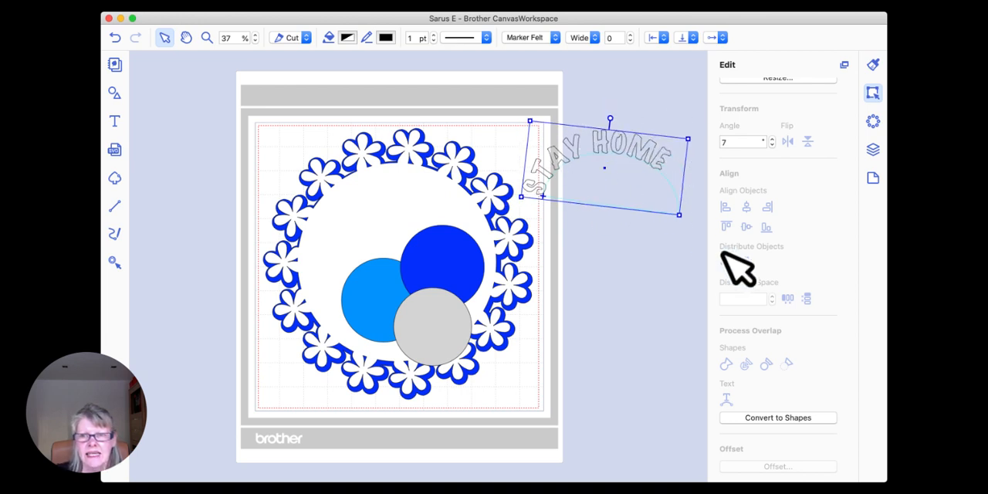
# Step: Convert the curved text to shapes and rotate the lettering to 14°
pyautogui.click(874, 90)
pyautogui.scroll(-2, 738, 255)
pyautogui.click(858, 417)
pyautogui.click(771, 425)
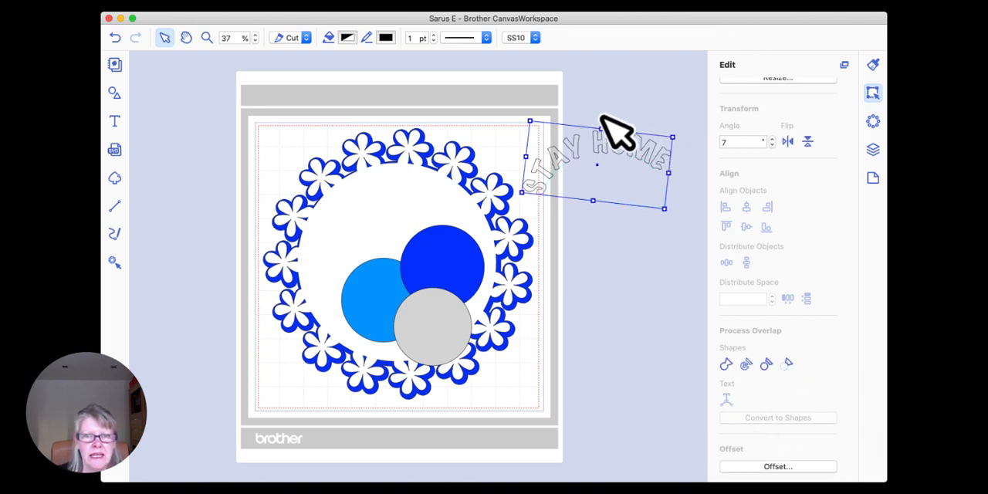
pyautogui.moveTo(602, 120); pyautogui.dragTo(606, 117)
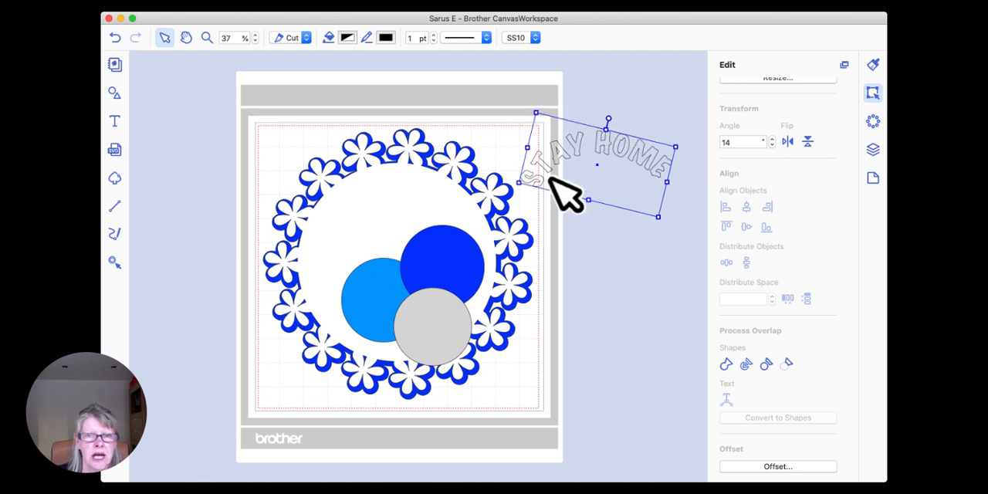
pyautogui.moveTo(623, 142); pyautogui.dragTo(545, 159)
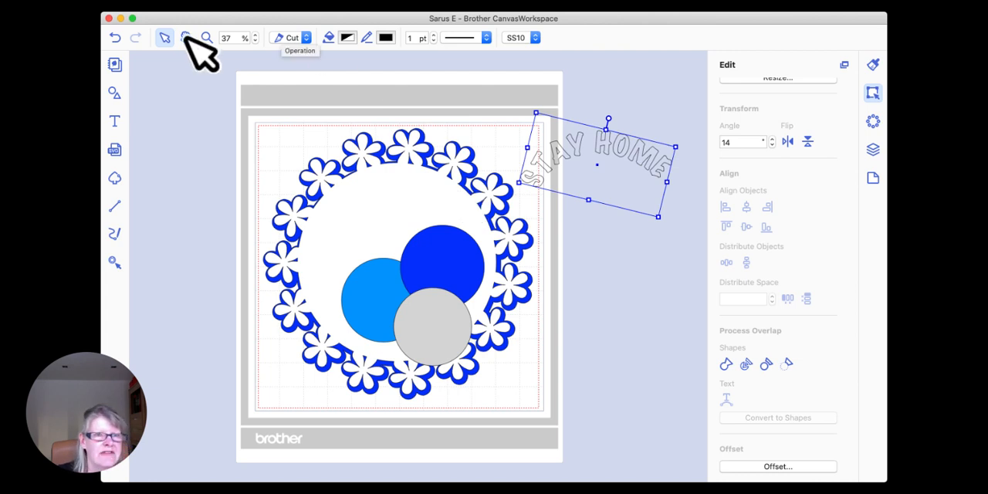
# Step: Fill the lettering with Aqua and move it back inside the top of the wreath
pyautogui.click(349, 37)
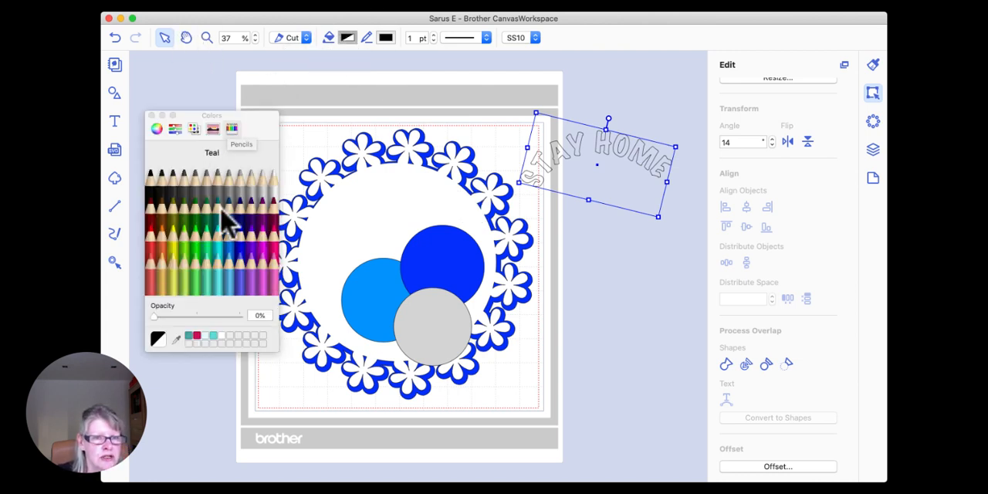
pyautogui.click(232, 254)
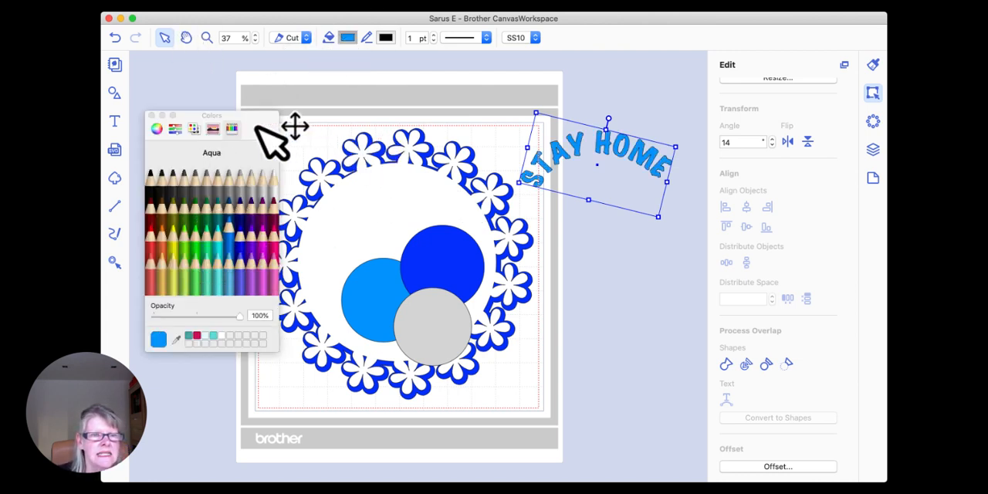
pyautogui.click(151, 115)
pyautogui.moveTo(617, 146); pyautogui.dragTo(407, 188)
pyautogui.click(628, 222)
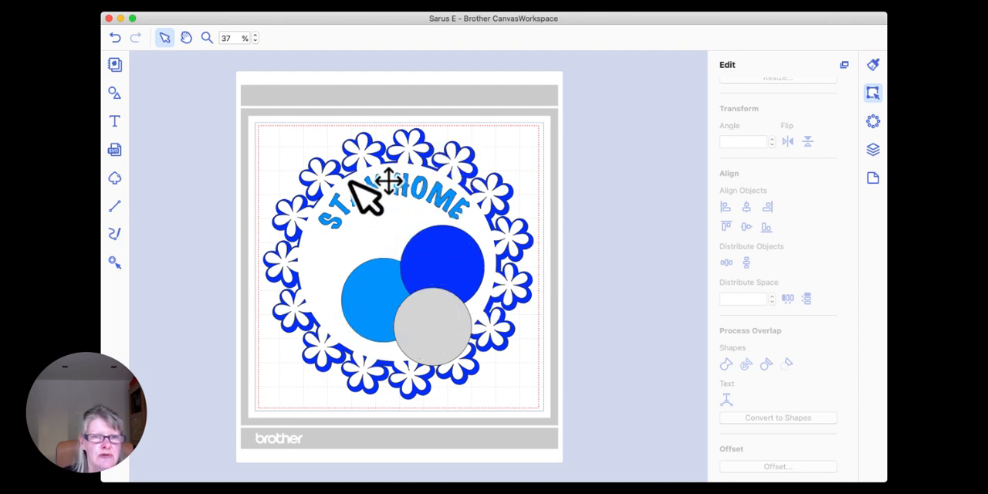
# Step: Move the three circles and the lettering off the mat to its right, and realign the white wreath over the blue one
pyautogui.moveTo(436, 268); pyautogui.dragTo(606, 258)
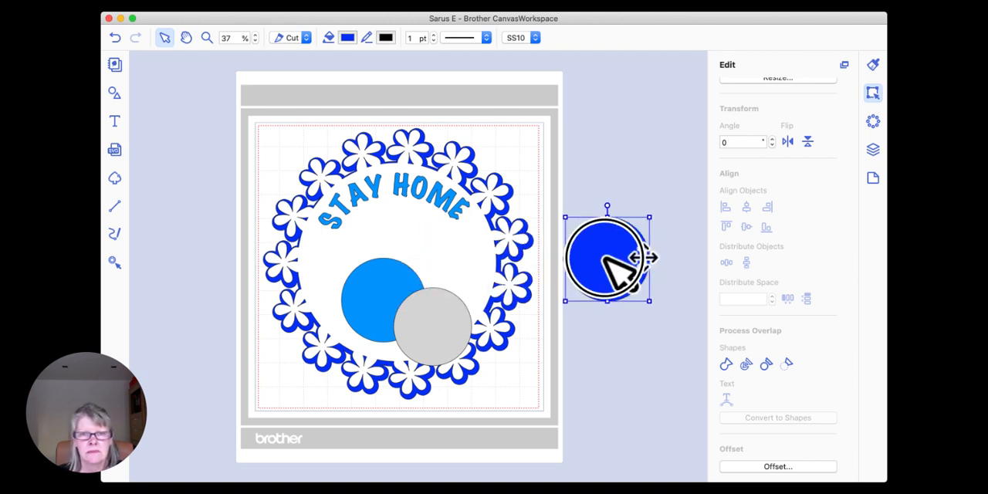
pyautogui.moveTo(437, 330); pyautogui.dragTo(600, 291)
pyautogui.moveTo(403, 298); pyautogui.dragTo(610, 308)
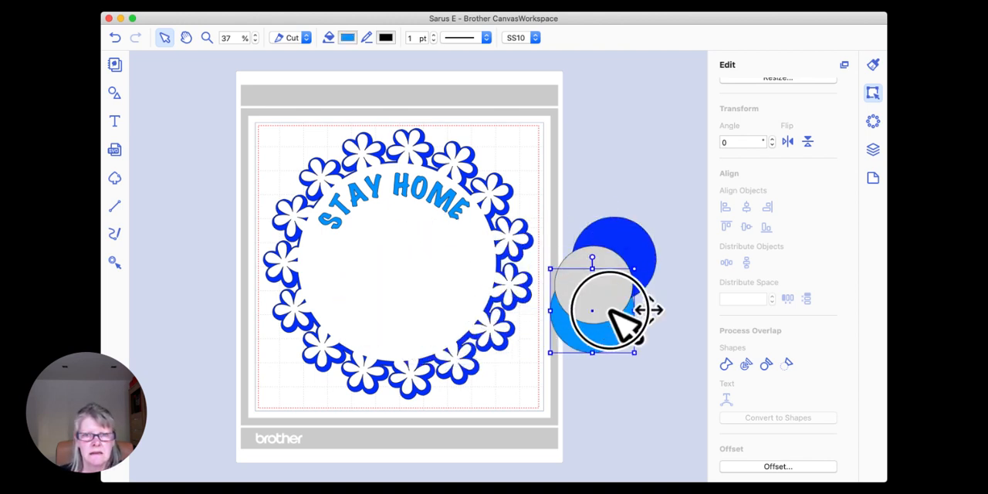
pyautogui.moveTo(453, 200); pyautogui.dragTo(661, 153)
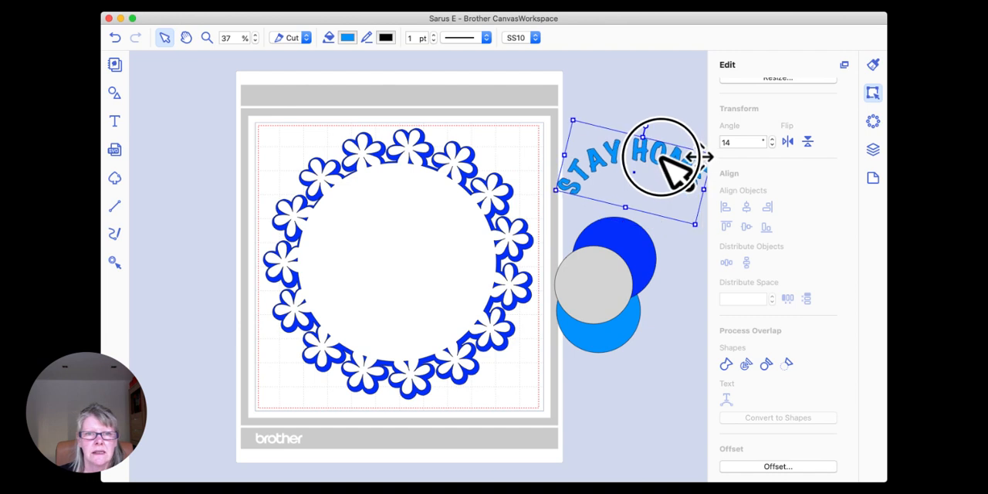
pyautogui.click(482, 202)
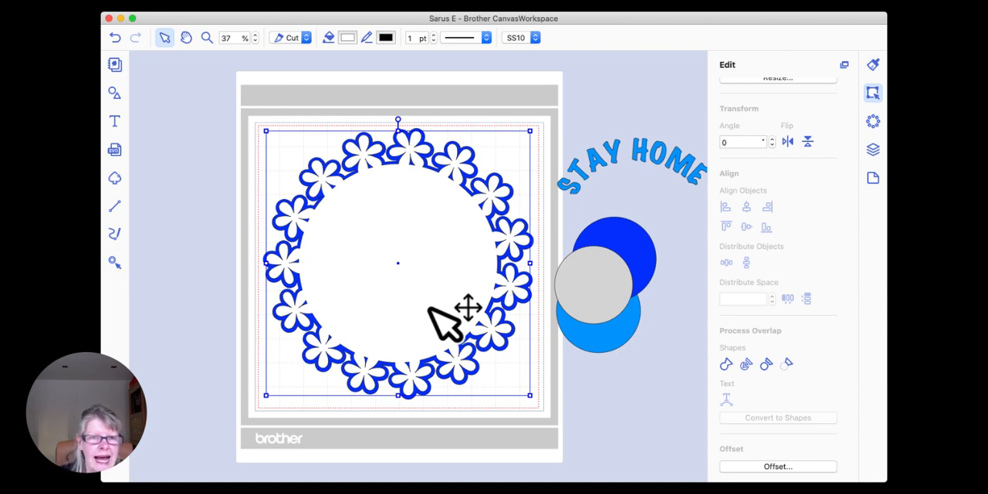
pyautogui.click(183, 290)
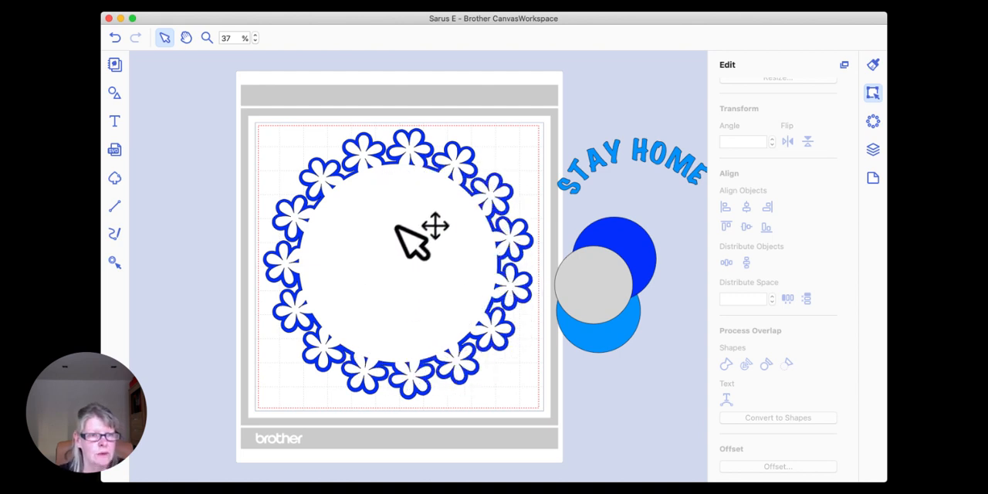
# Step: Add a plain circle from the shape library and enlarge and position it to sit just inside the white wreath's opening
pyautogui.click(114, 94)
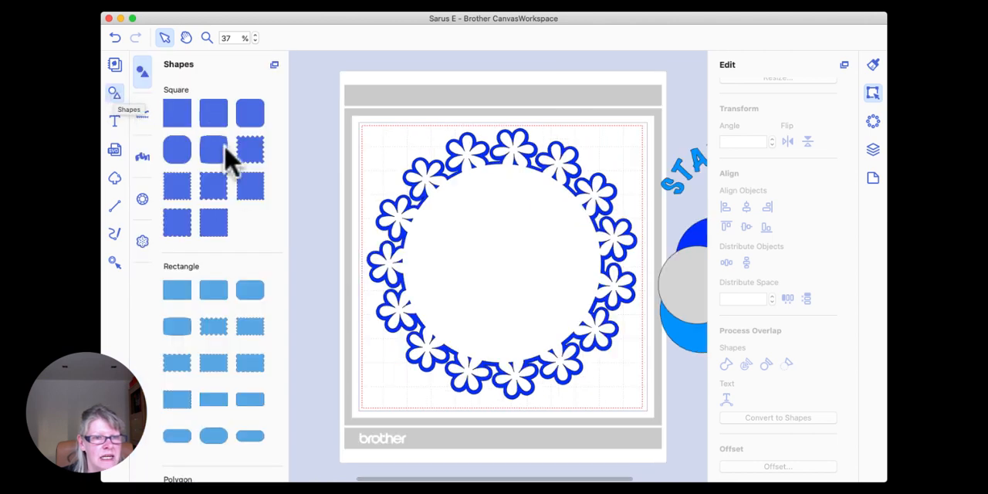
pyautogui.scroll(-10, 239, 187)
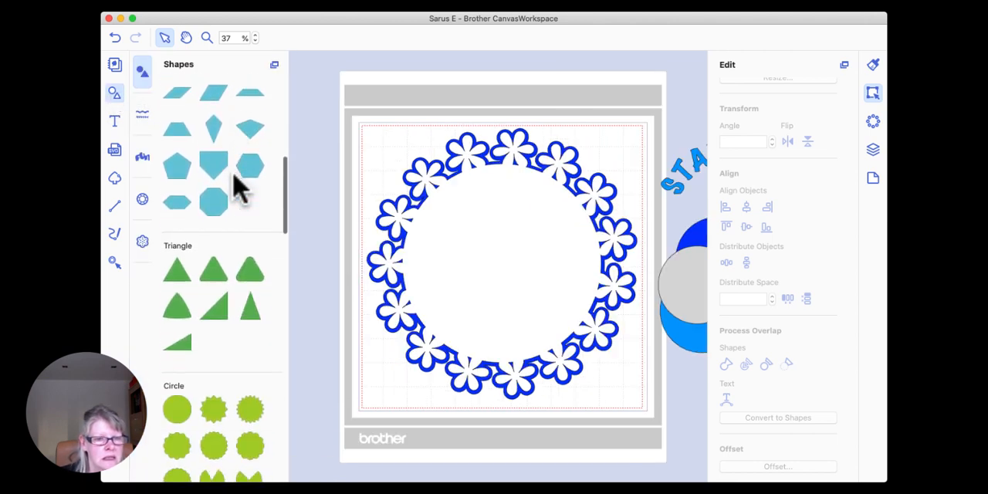
pyautogui.moveTo(177, 390); pyautogui.dragTo(482, 247)
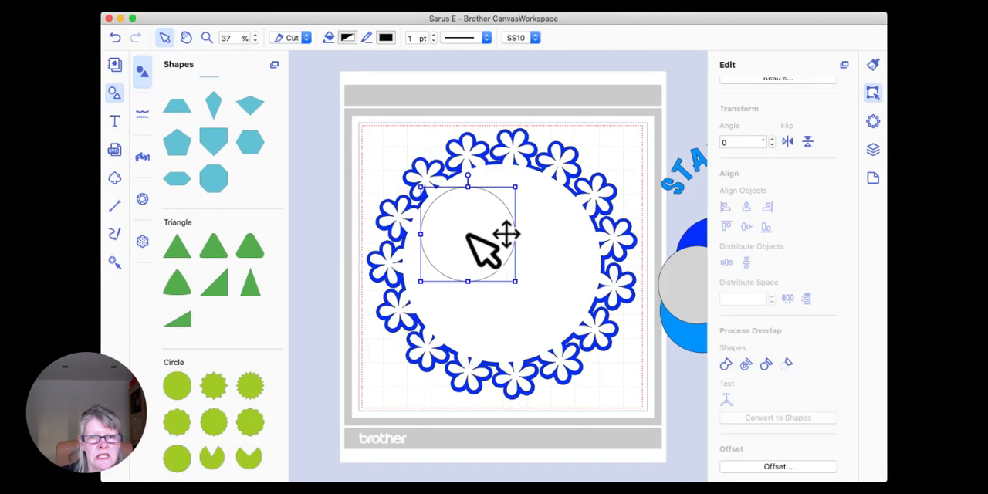
pyautogui.moveTo(515, 280); pyautogui.dragTo(603, 369)
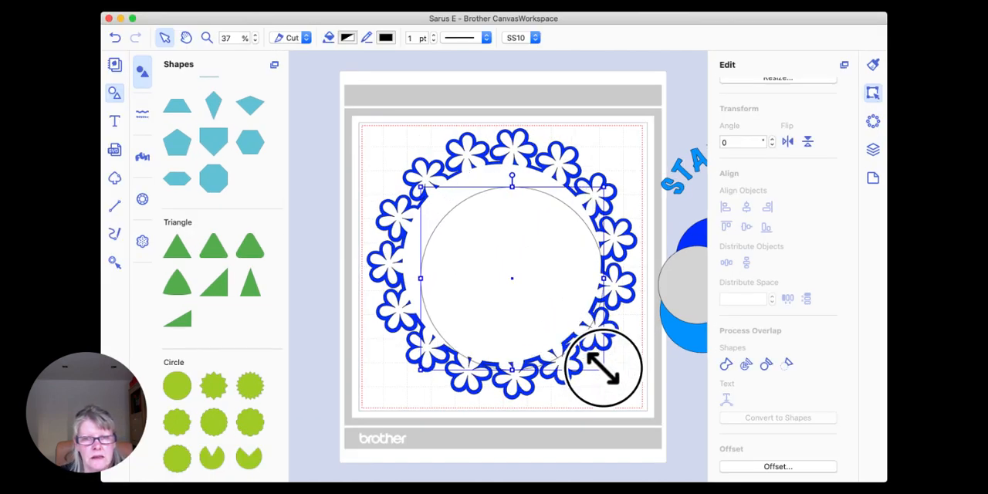
pyautogui.moveTo(519, 320); pyautogui.dragTo(507, 298)
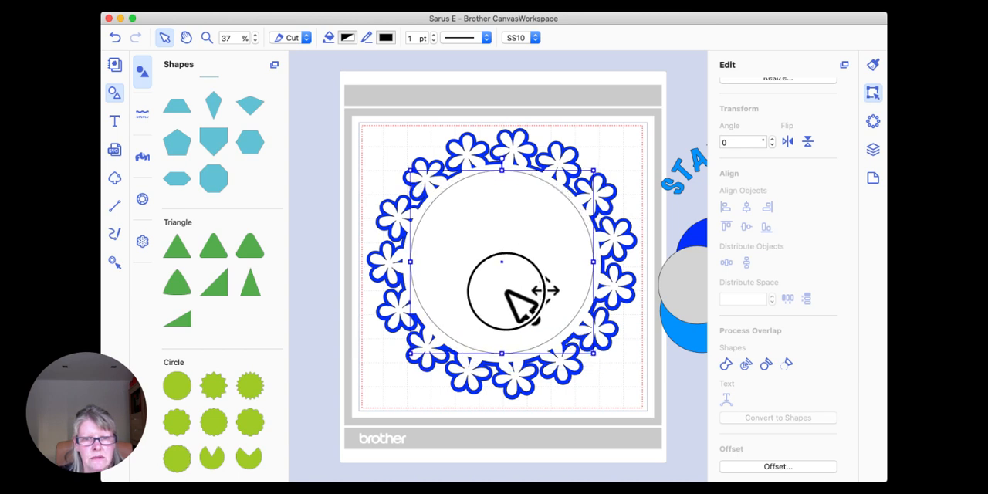
pyautogui.moveTo(593, 355); pyautogui.dragTo(595, 354)
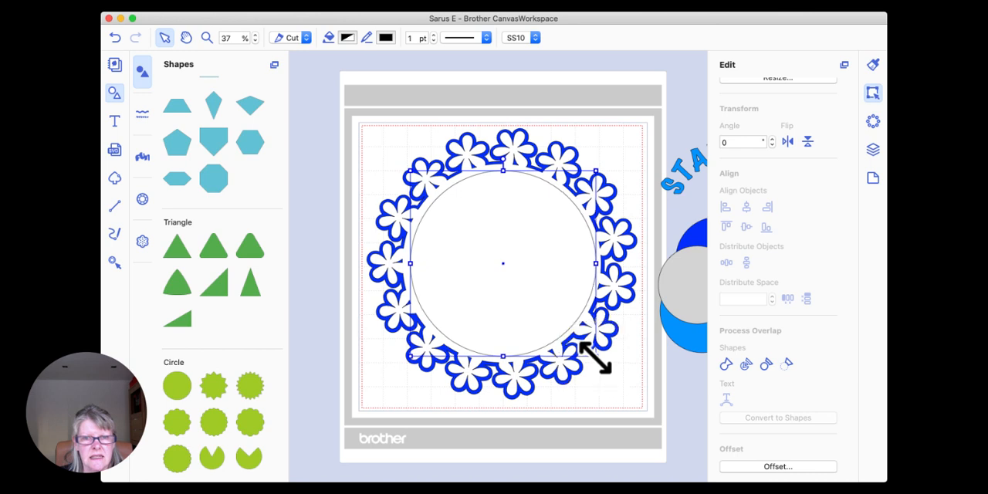
pyautogui.moveTo(523, 288); pyautogui.dragTo(523, 290)
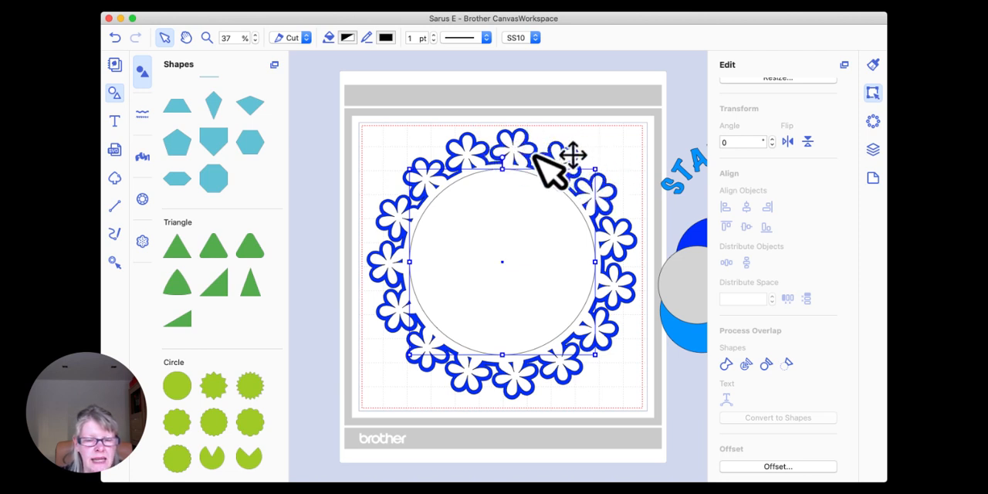
# Step: Change the new circle's operation from Cut to Draw and give its outline a medium-gapped, short-dash pattern
pyautogui.click(513, 148)
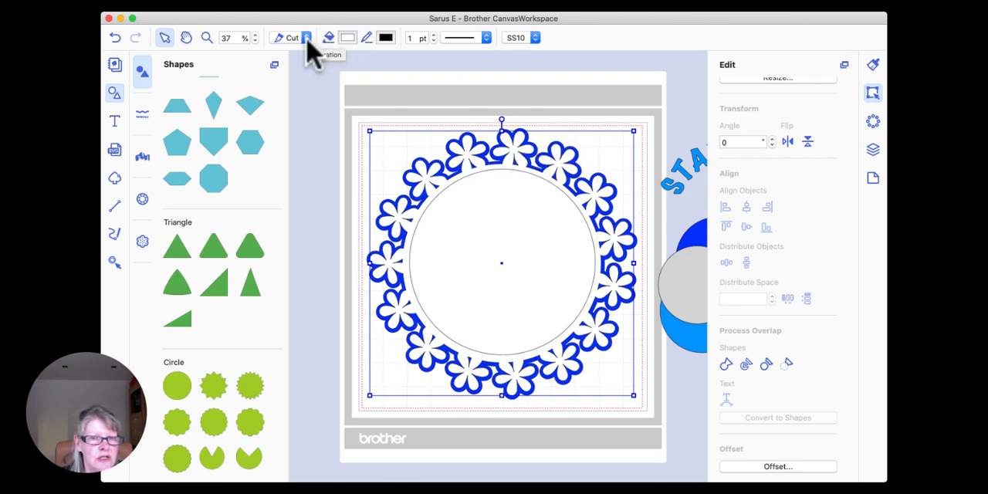
pyautogui.click(334, 139)
pyautogui.click(505, 220)
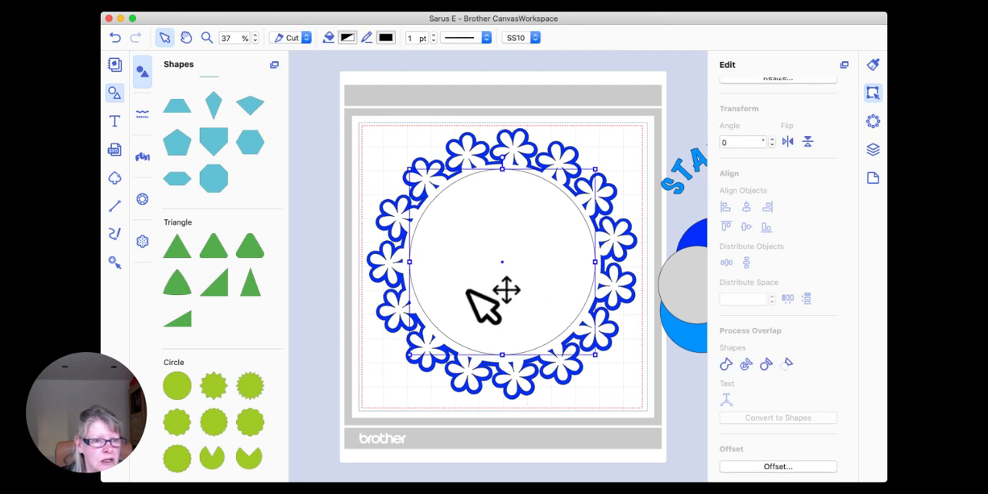
pyautogui.click(301, 39)
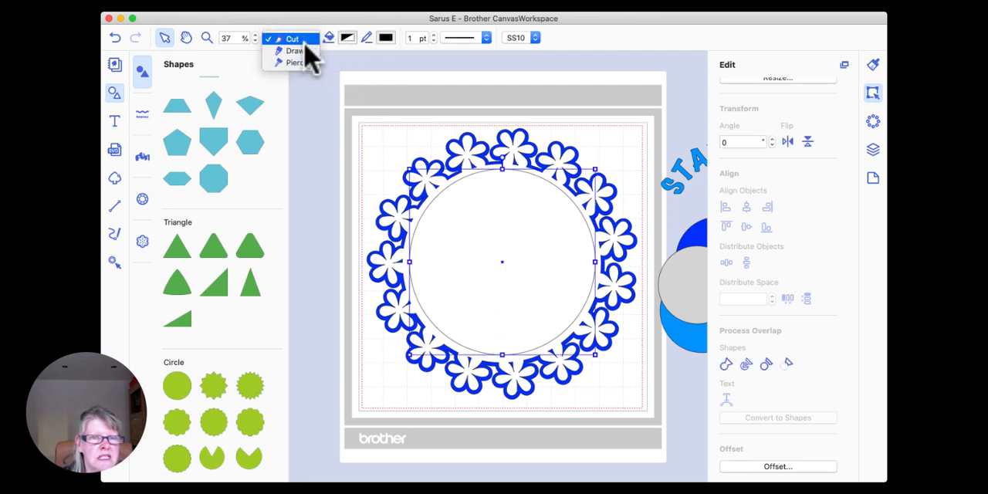
pyautogui.click(299, 51)
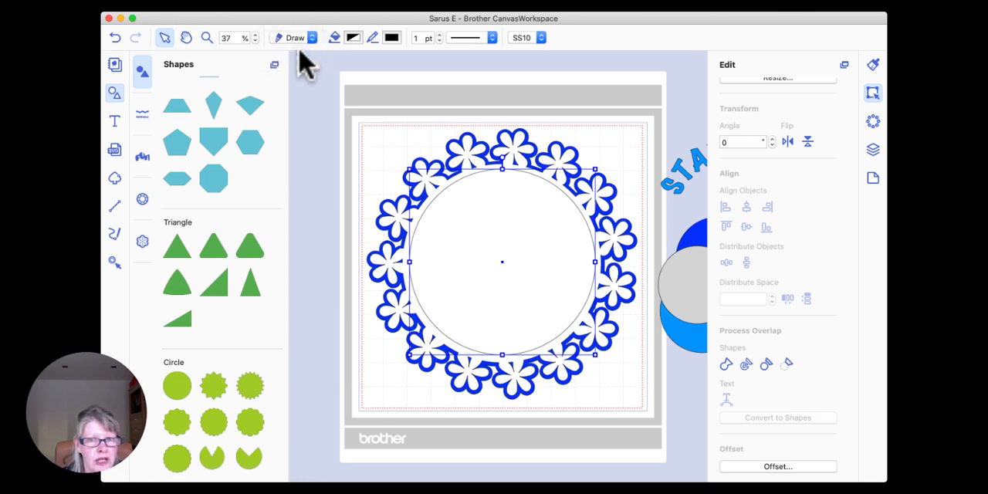
pyautogui.click(492, 39)
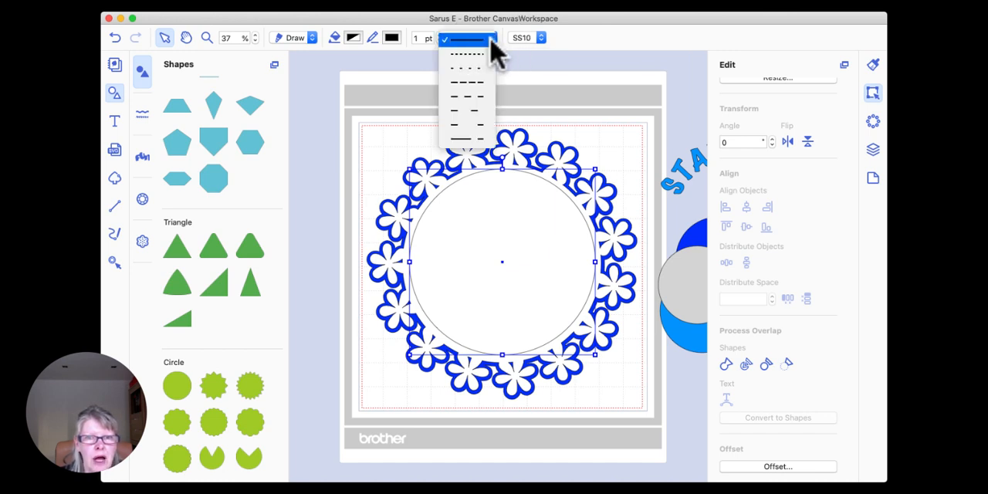
pyautogui.click(473, 97)
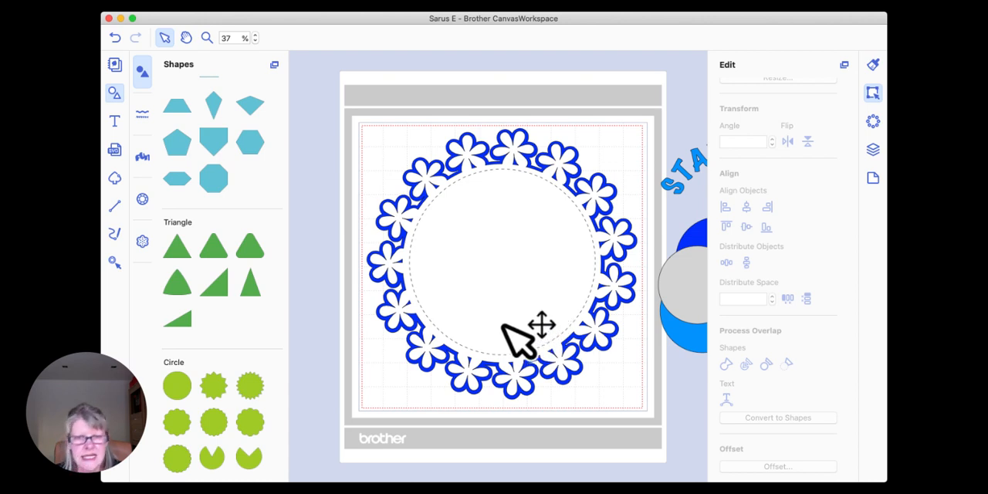
# Step: Change the circle's outline to the short-dash pattern with the widest gaps
pyautogui.click(512, 227)
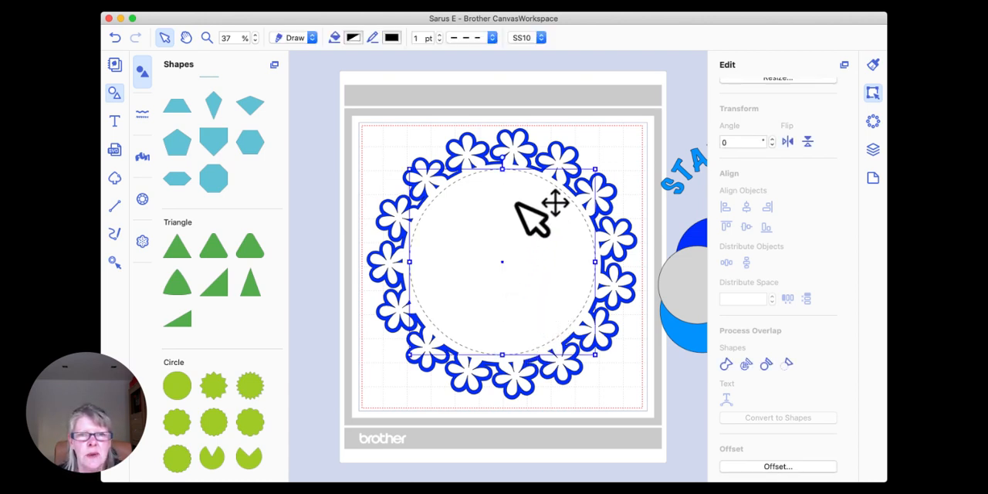
pyautogui.click(492, 37)
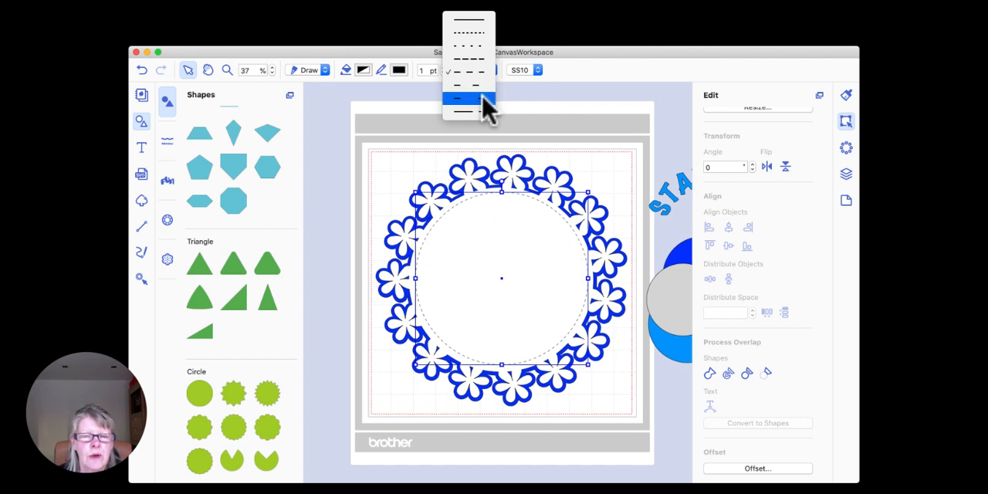
pyautogui.click(481, 99)
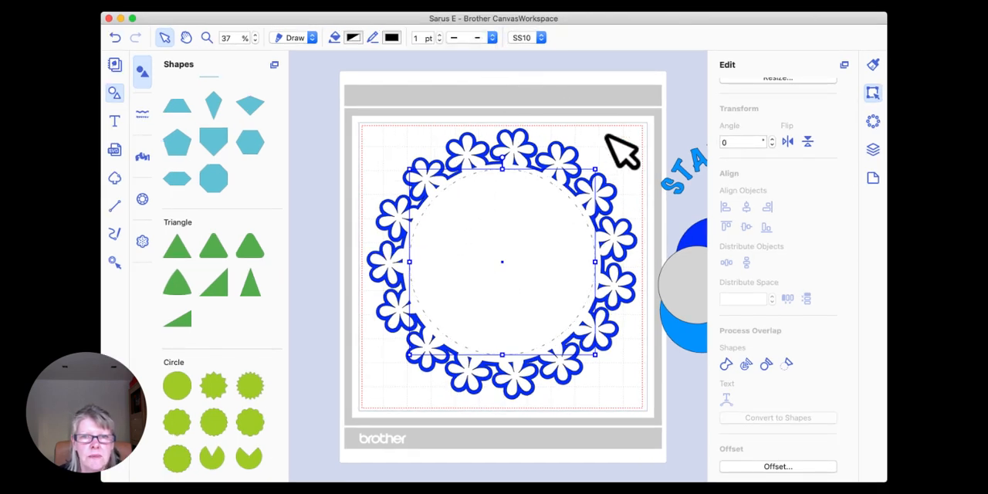
pyautogui.click(607, 137)
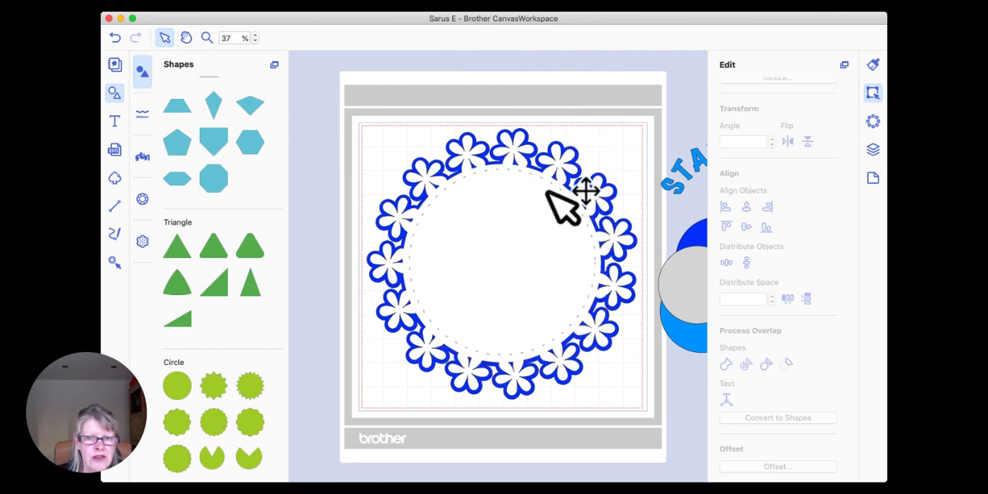
# Step: Select the dashed circle together with the white wreath and group them
pyautogui.click(513, 152)
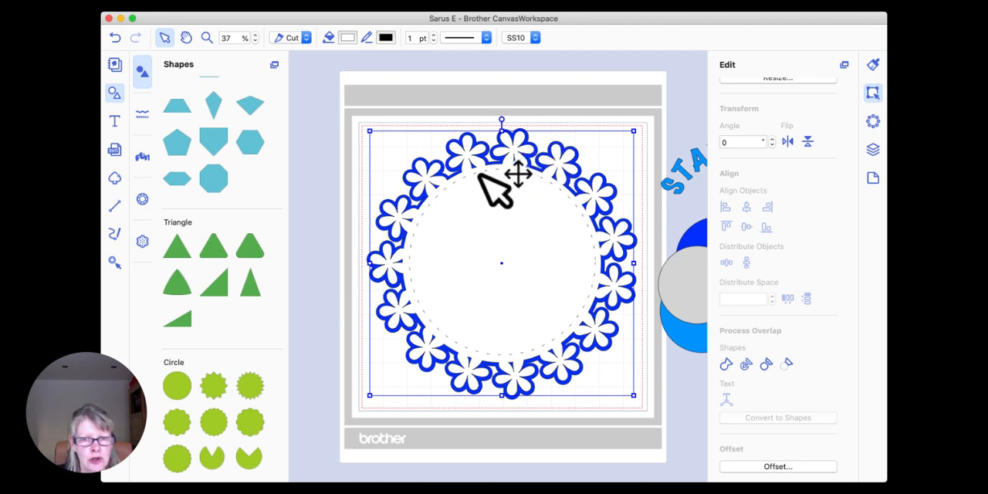
pyautogui.click(514, 195)
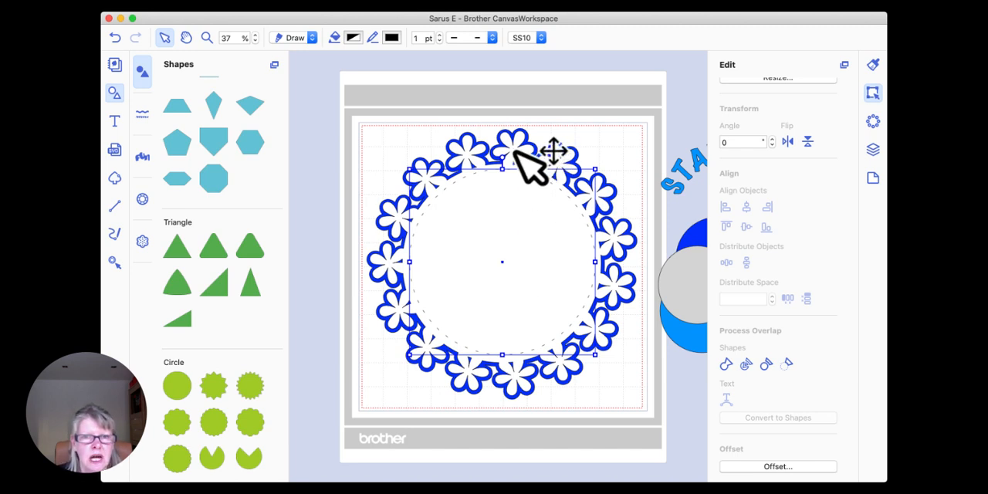
pyautogui.click(517, 151)
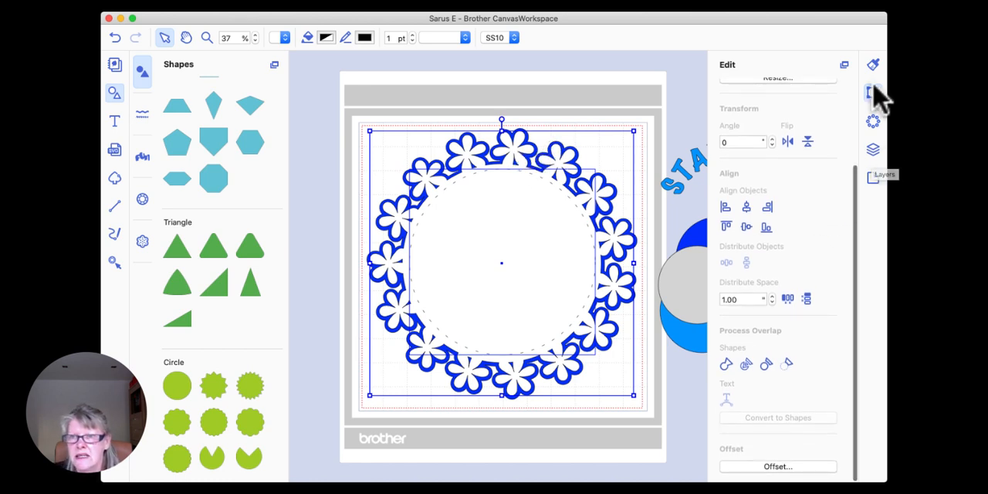
pyautogui.click(873, 151)
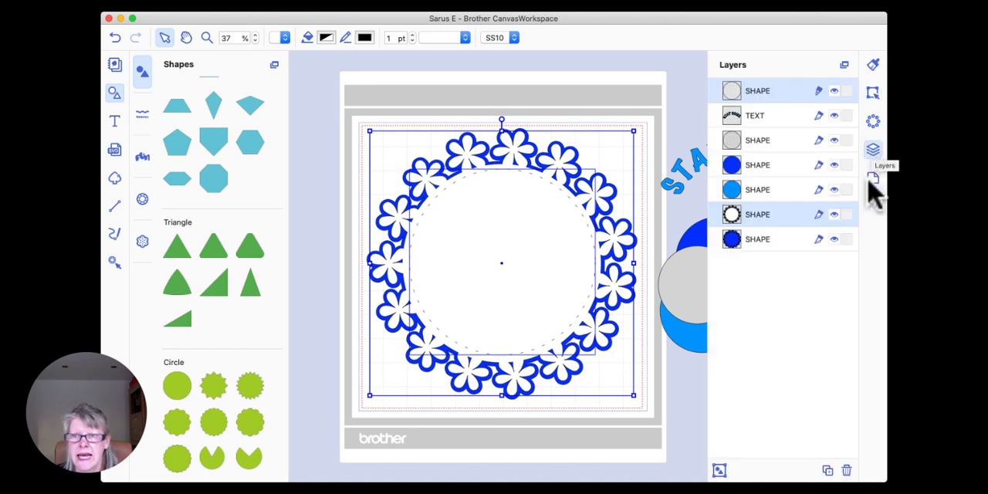
pyautogui.click(720, 471)
# Step: Move the grouped wreath and circle off the blue wreath and realign the group over it
pyautogui.moveTo(540, 184); pyautogui.dragTo(466, 171)
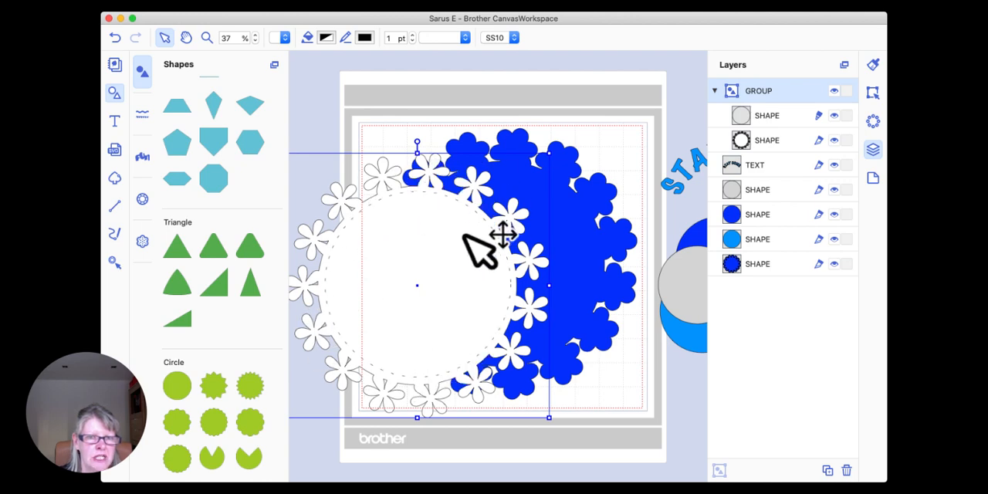
pyautogui.click(460, 280)
pyautogui.moveTo(460, 280); pyautogui.dragTo(481, 263)
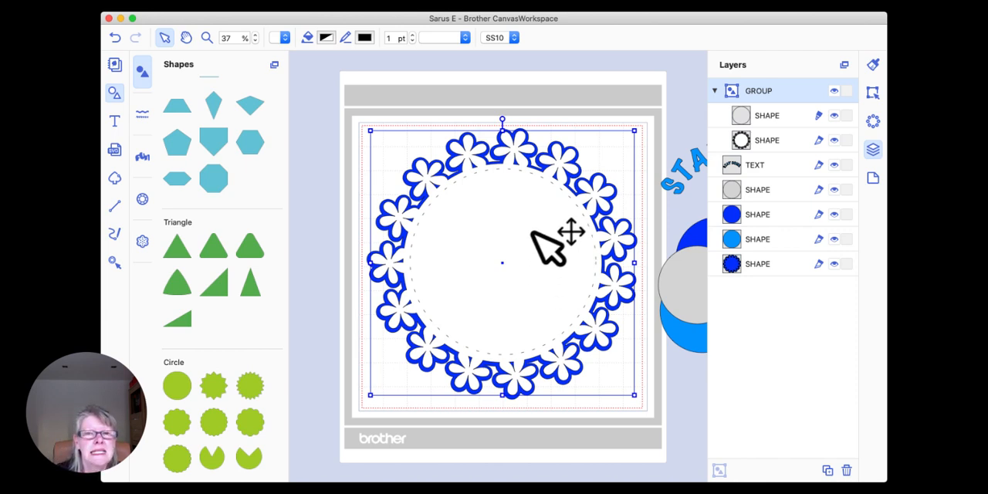
pyautogui.moveTo(528, 221)
pyautogui.mouseDown()
pyautogui.moveTo(470, 221)
pyautogui.moveTo(486, 229)
pyautogui.moveTo(503, 184)
pyautogui.moveTo(503, 220)
pyautogui.moveTo(522, 212)
pyautogui.mouseUp()
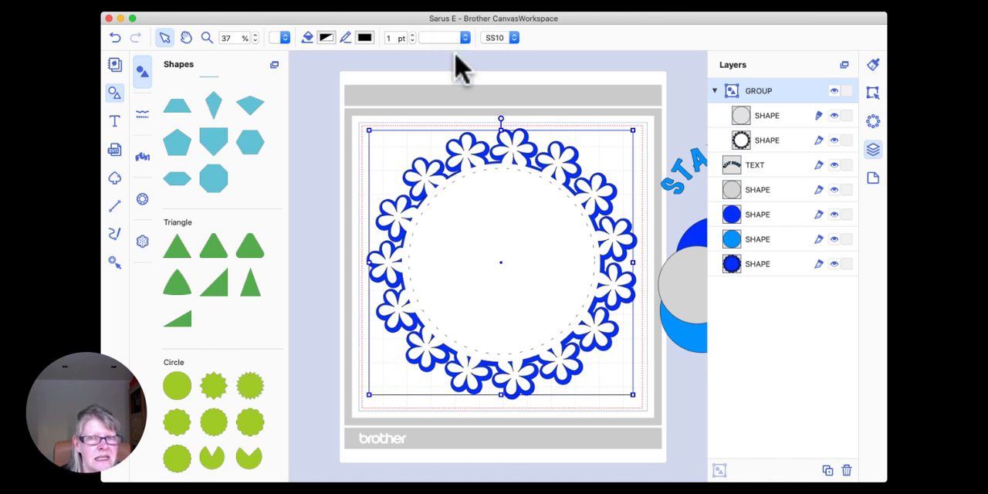
pyautogui.click(551, 239)
# Step: Change the outline of the circle inside the group to a finer line pattern
pyautogui.moveTo(506, 229)
pyautogui.mouseDown()
pyautogui.moveTo(477, 230)
pyautogui.moveTo(503, 228)
pyautogui.mouseUp()
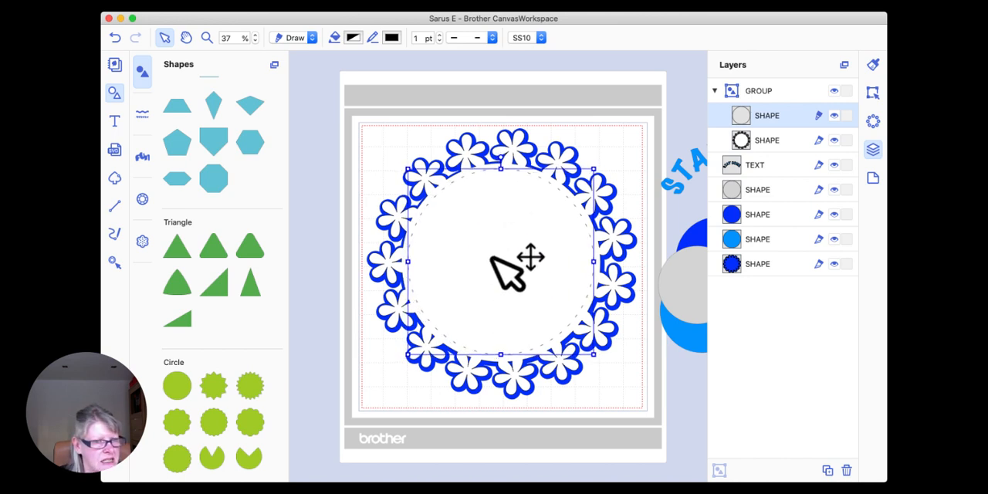
pyautogui.click(493, 38)
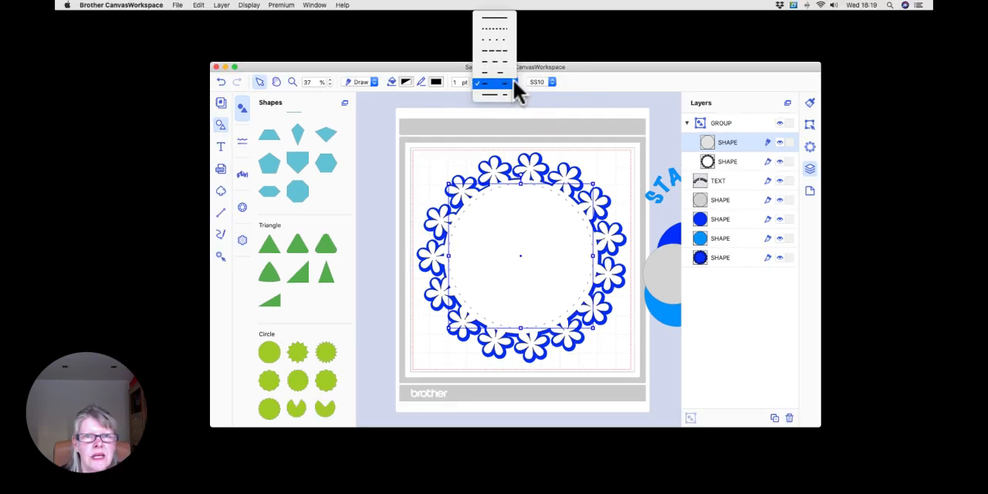
pyautogui.click(498, 29)
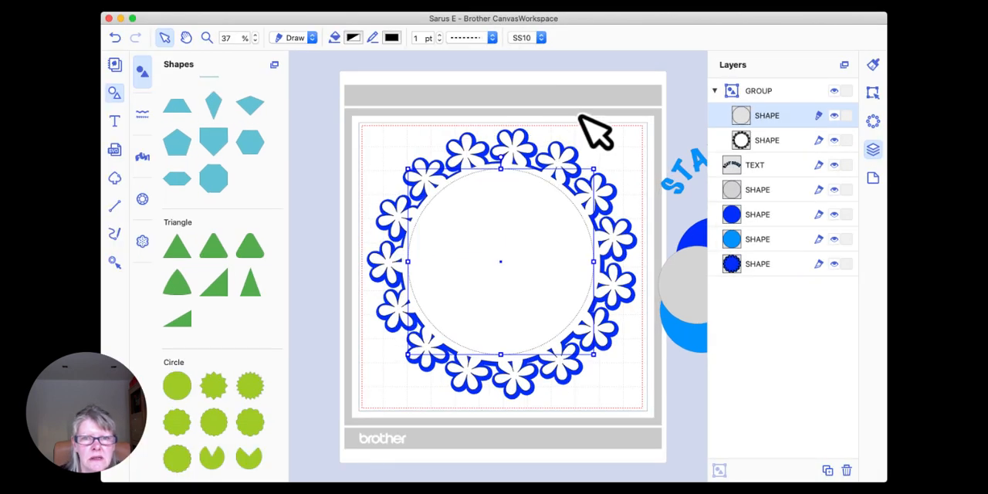
pyautogui.click(580, 117)
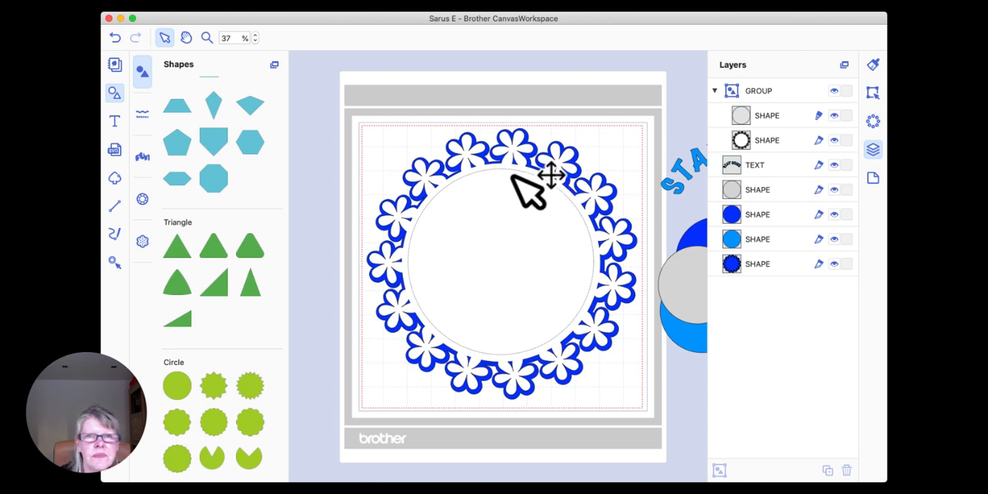
# Step: Set the line pattern of the whole wreath-and-circle group to solid
pyautogui.click(512, 130)
pyautogui.click(465, 37)
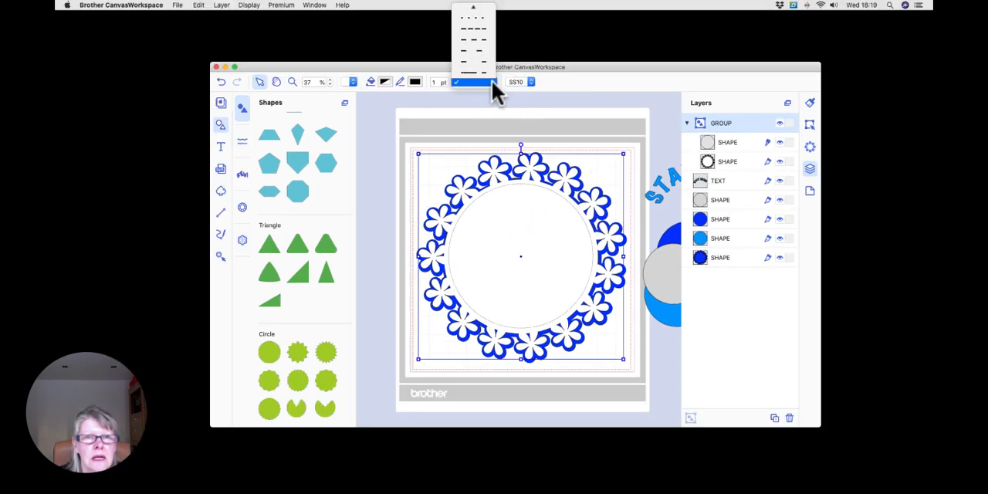
pyautogui.scroll(2, 473, 41)
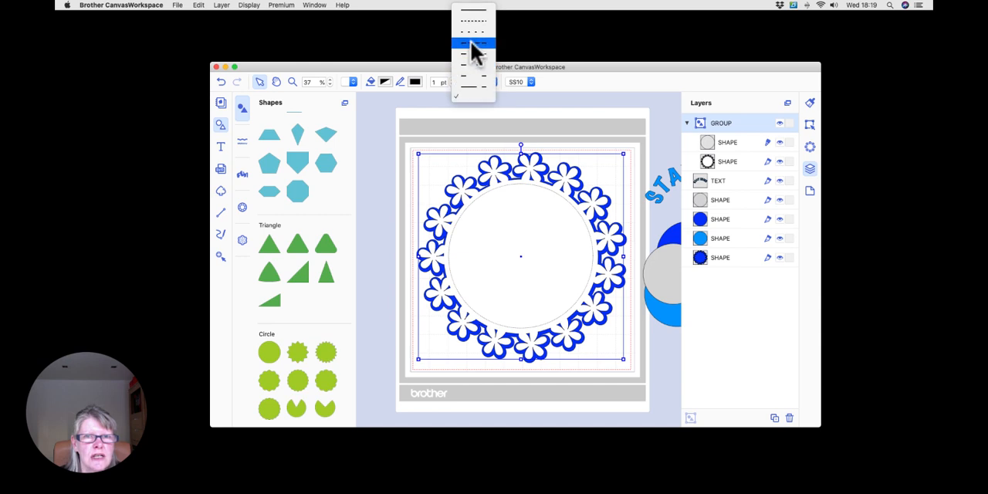
pyautogui.click(493, 20)
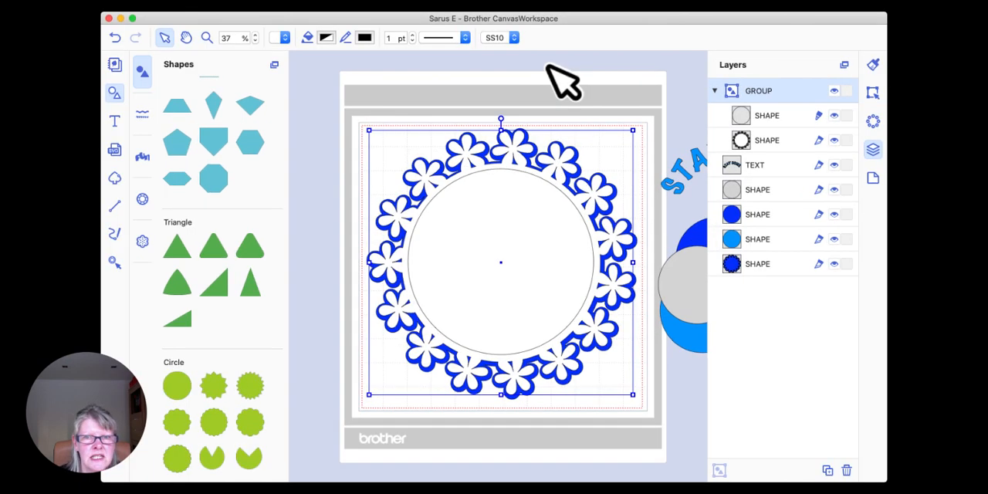
pyautogui.click(568, 117)
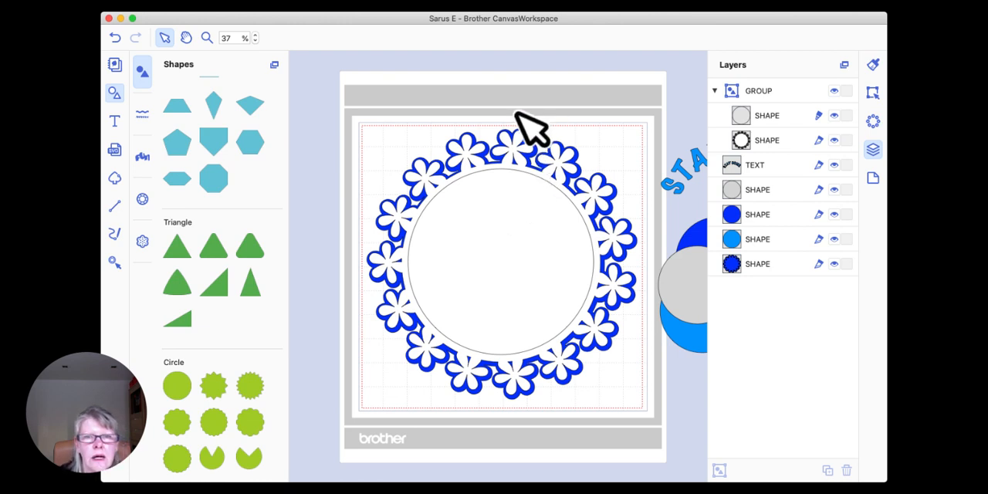
# Step: Apply the alternating long-and-short dash pattern to the wreath-and-circle group
pyautogui.click(500, 230)
pyautogui.click(464, 38)
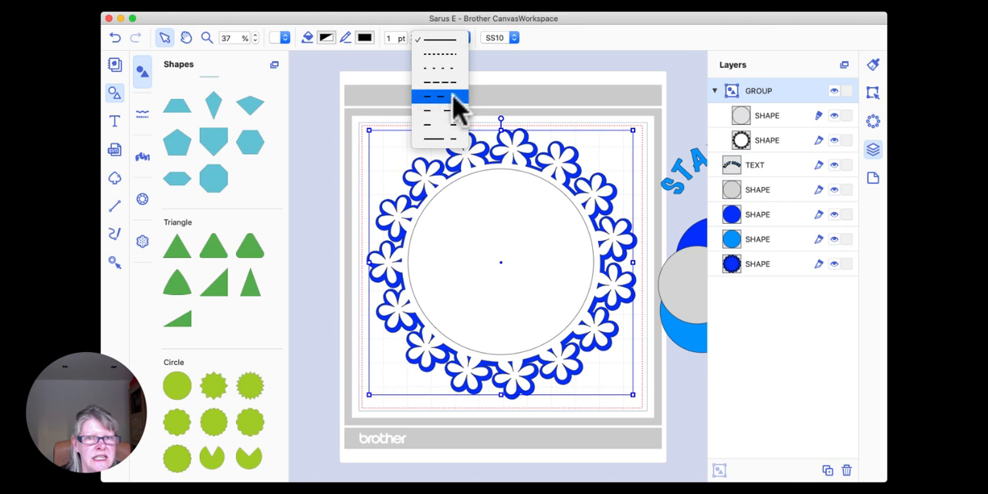
pyautogui.click(439, 139)
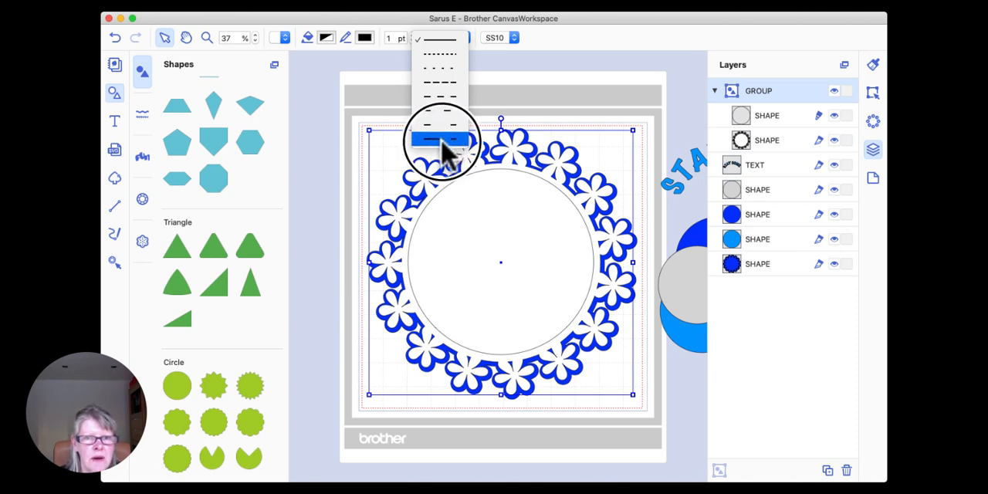
pyautogui.click(579, 105)
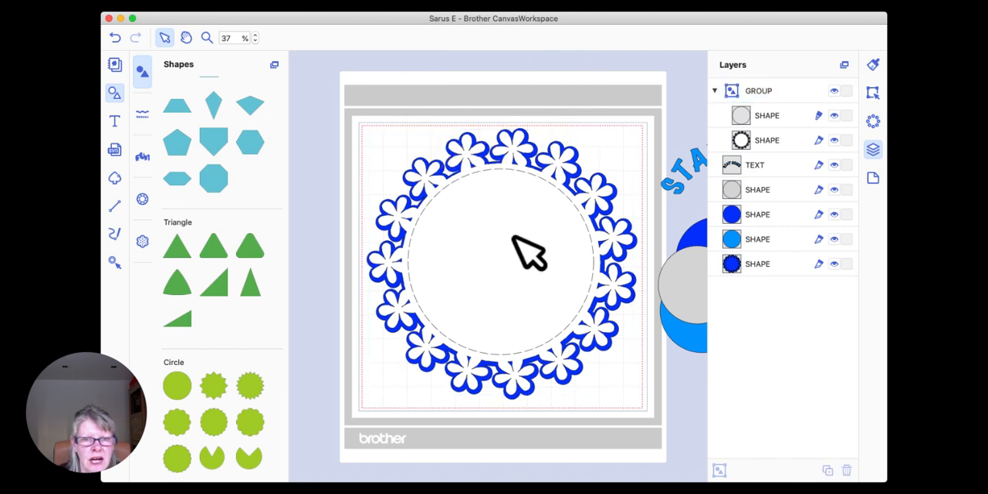
# Step: Examine the dashed circle and flower outlines near the wreath's upper edge up close and restore the view to 40% zoom
pyautogui.click(206, 38)
pyautogui.moveTo(415, 145); pyautogui.dragTo(587, 224)
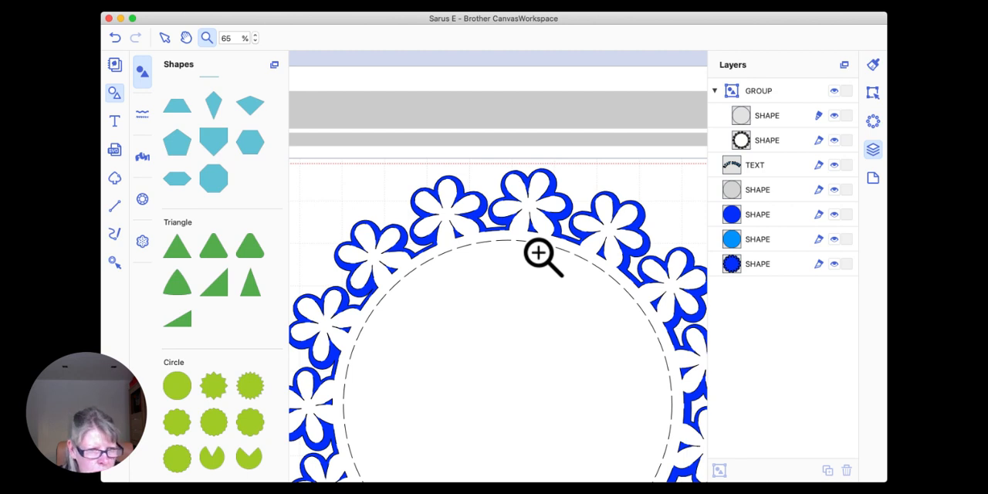
pyautogui.click(164, 38)
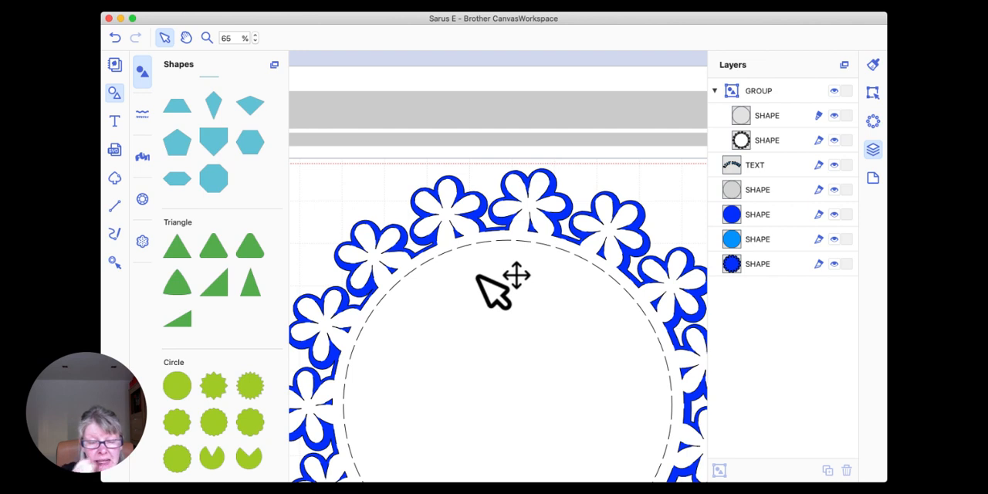
pyautogui.click(486, 240)
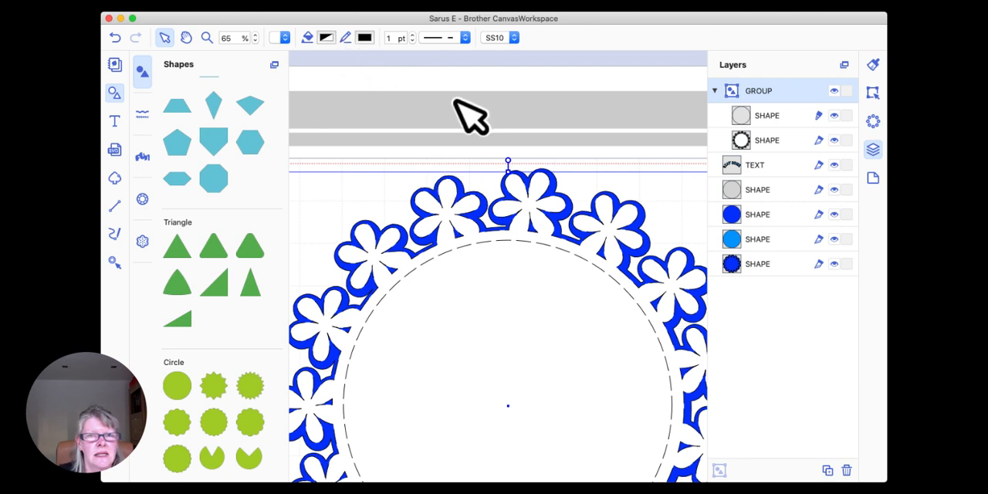
pyautogui.click(226, 38)
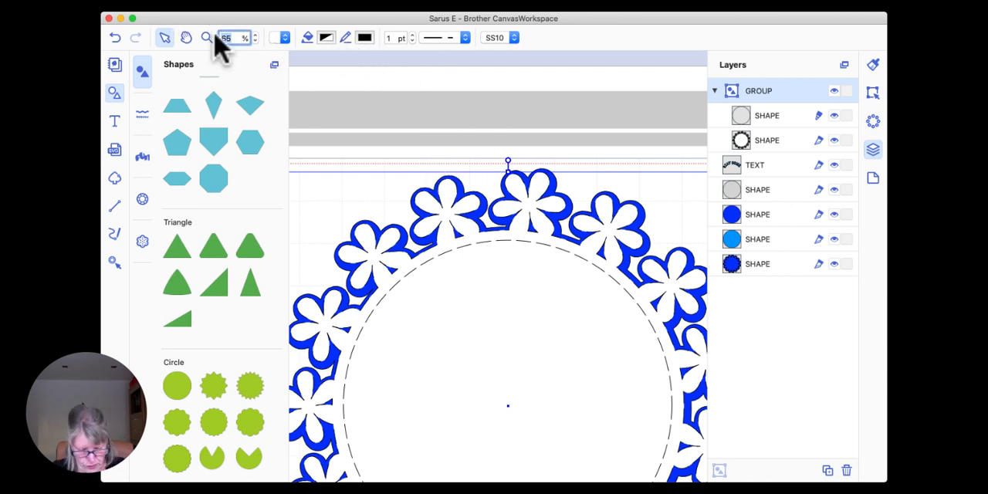
pyautogui.write('40')
pyautogui.press('Return')
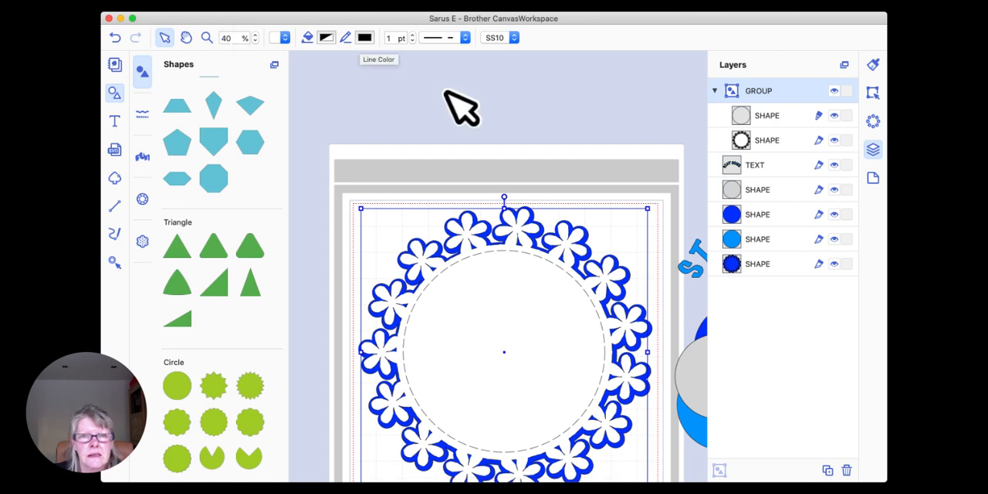
pyautogui.scroll(-3, 445, 91)
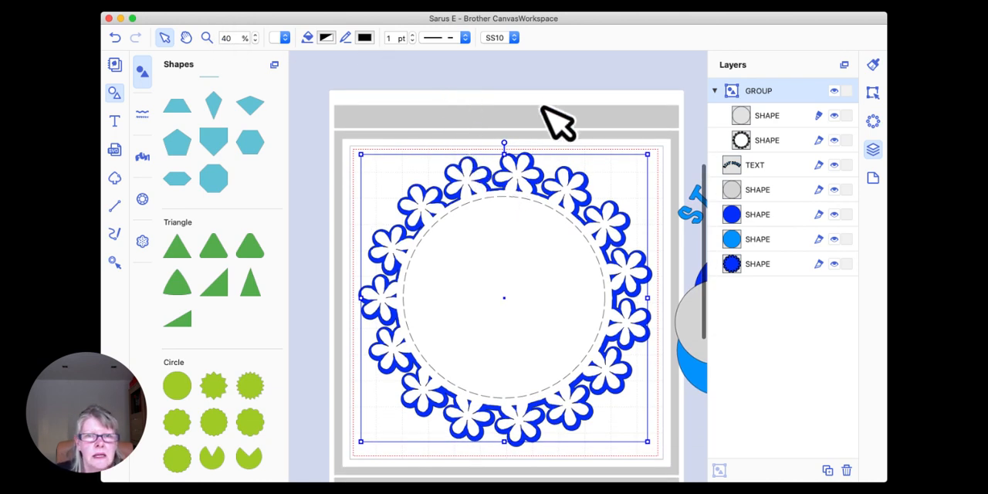
# Step: Change the line type of the circle inside the wreath group from Draw to Cut
pyautogui.doubleClick(502, 238)
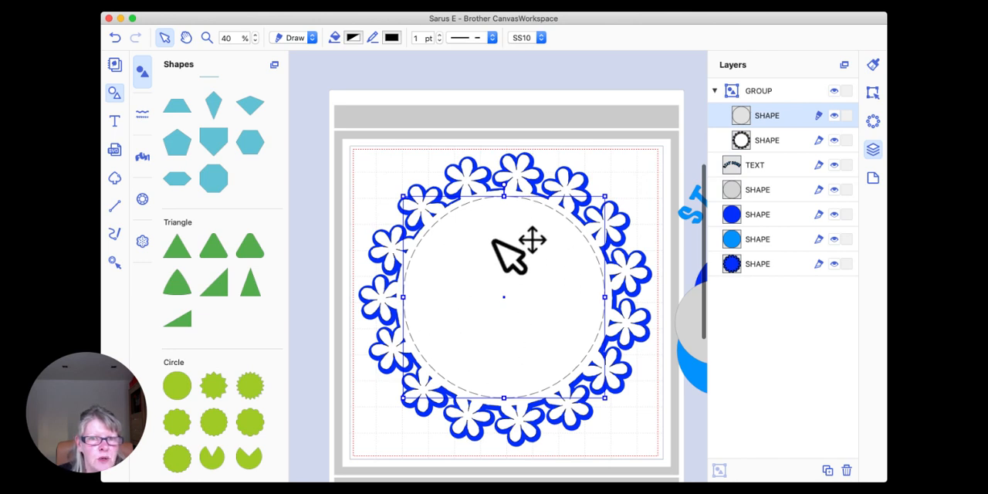
pyautogui.click(311, 38)
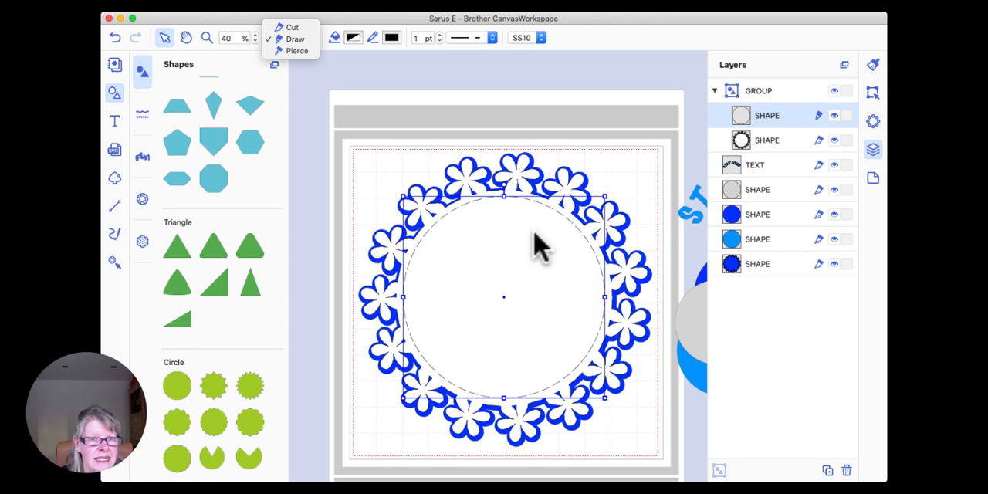
pyautogui.click(293, 28)
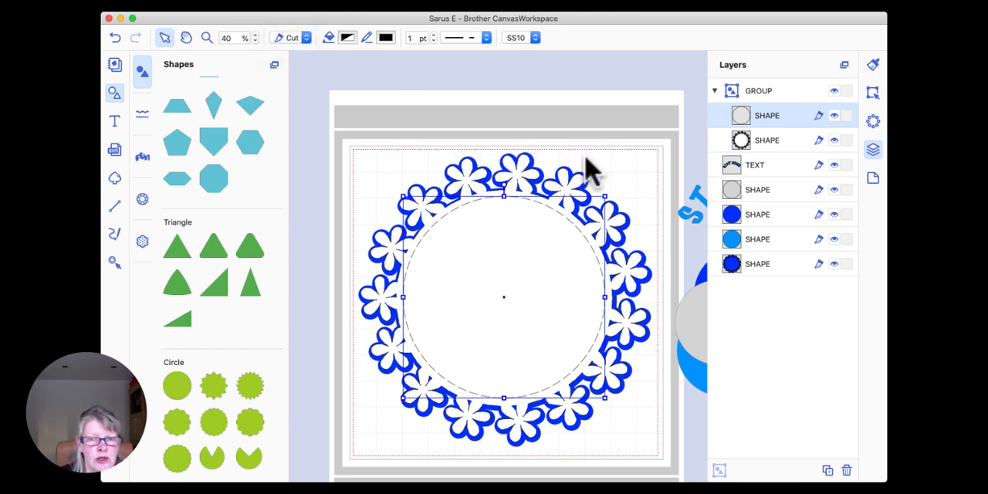
pyautogui.click(587, 162)
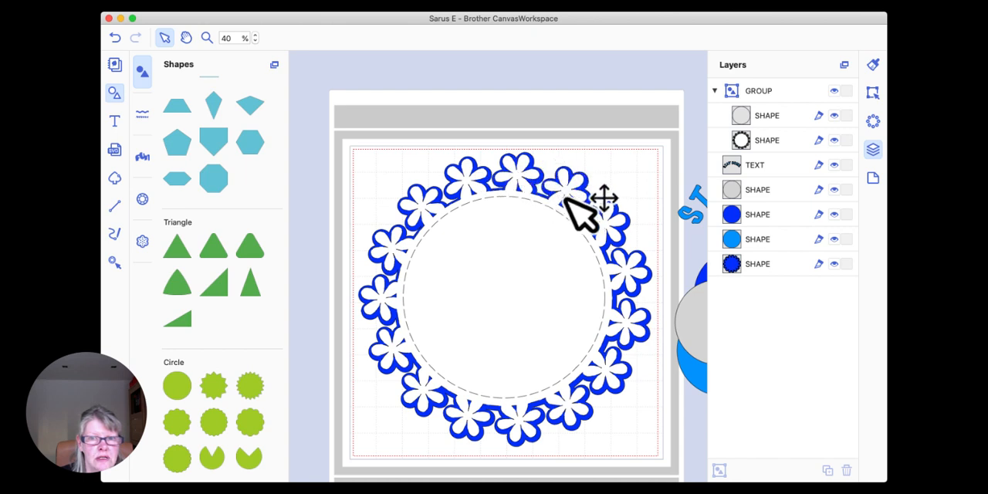
# Step: Delete the solid blue wreath lying behind the wreath-and-circle group
pyautogui.click(414, 231)
pyautogui.moveTo(414, 230); pyautogui.dragTo(385, 228)
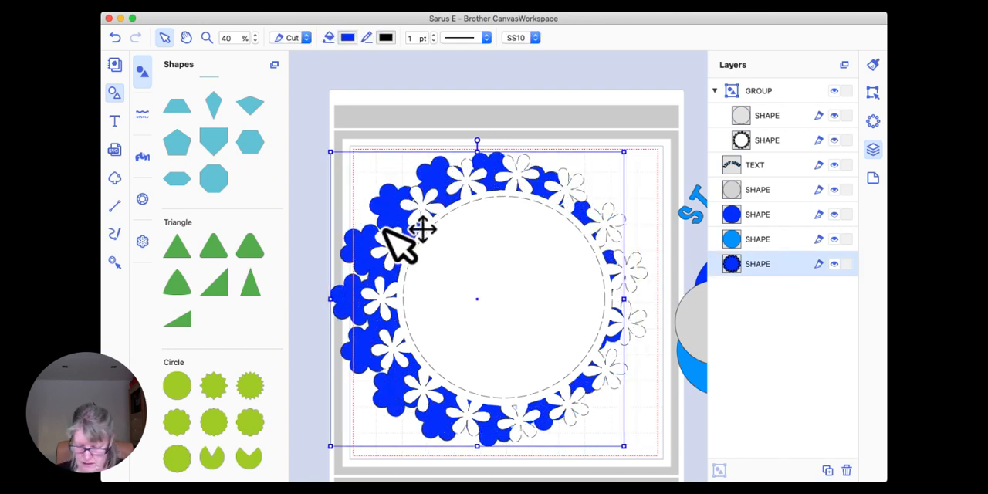
pyautogui.press('Delete')
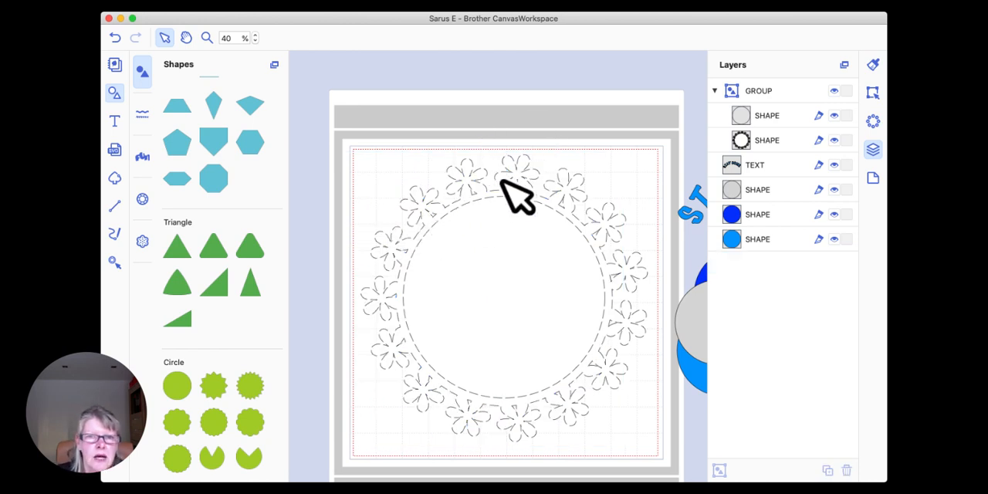
# Step: Set the line pattern of the wreath-and-circle group to a solid line
pyautogui.click(437, 193)
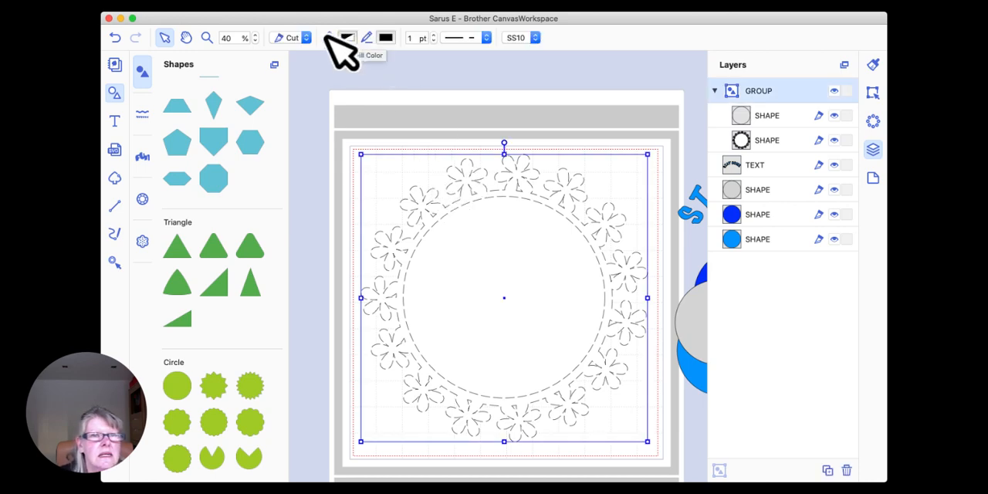
pyautogui.click(485, 38)
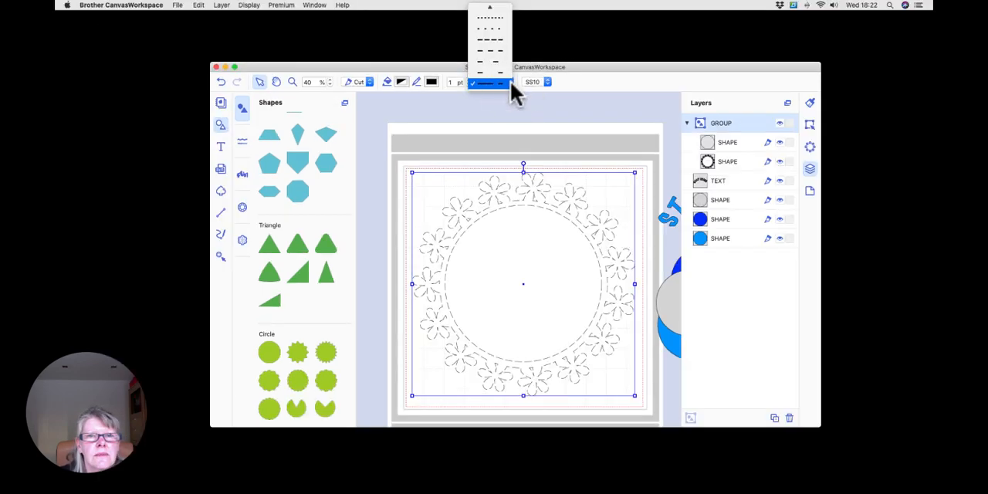
pyautogui.click(499, 18)
pyautogui.click(539, 139)
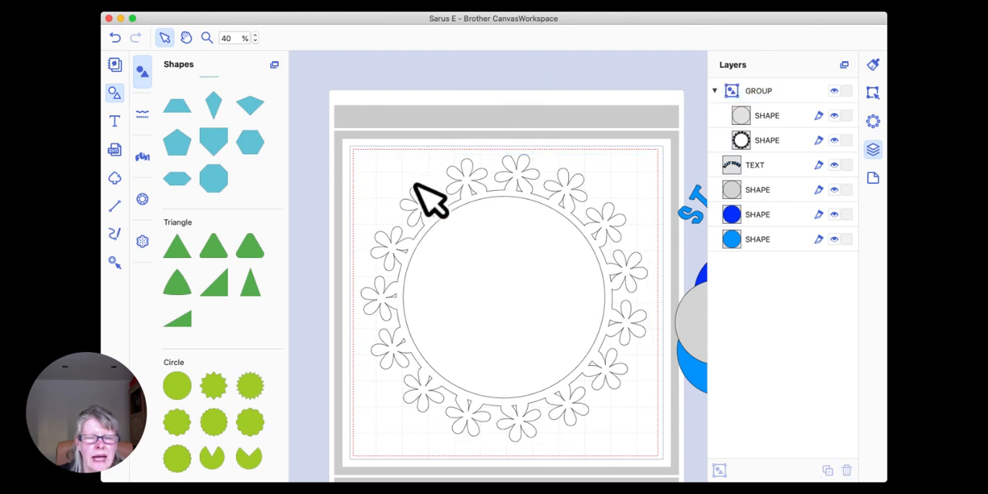
# Step: Send the wreath-and-circle group to the back of the layer stack
pyautogui.click(492, 199)
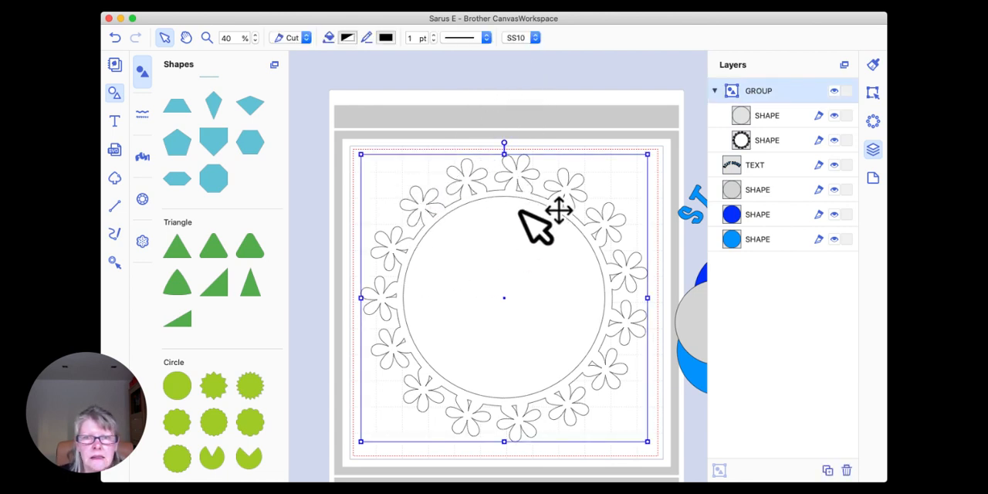
pyautogui.click(374, 128)
pyautogui.click(499, 203)
pyautogui.rightClick(520, 177)
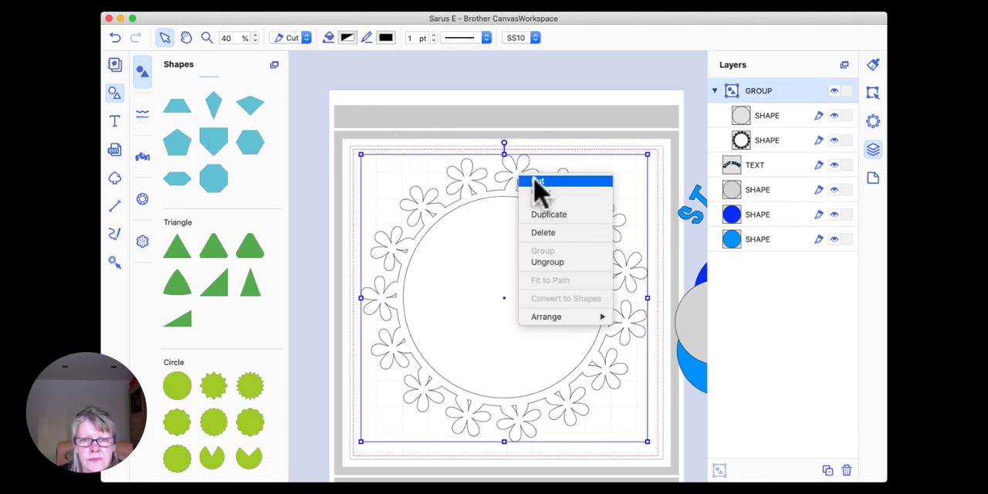
pyautogui.moveTo(569, 318)
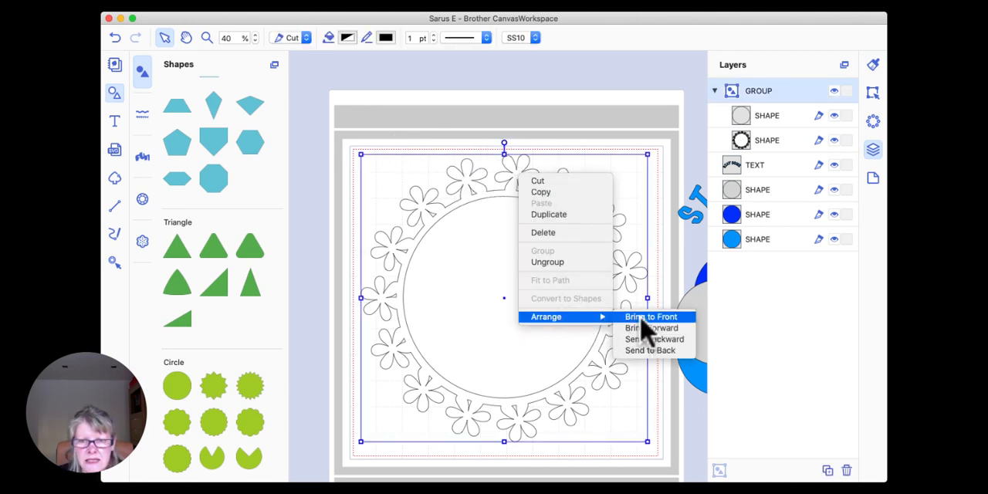
pyautogui.click(650, 350)
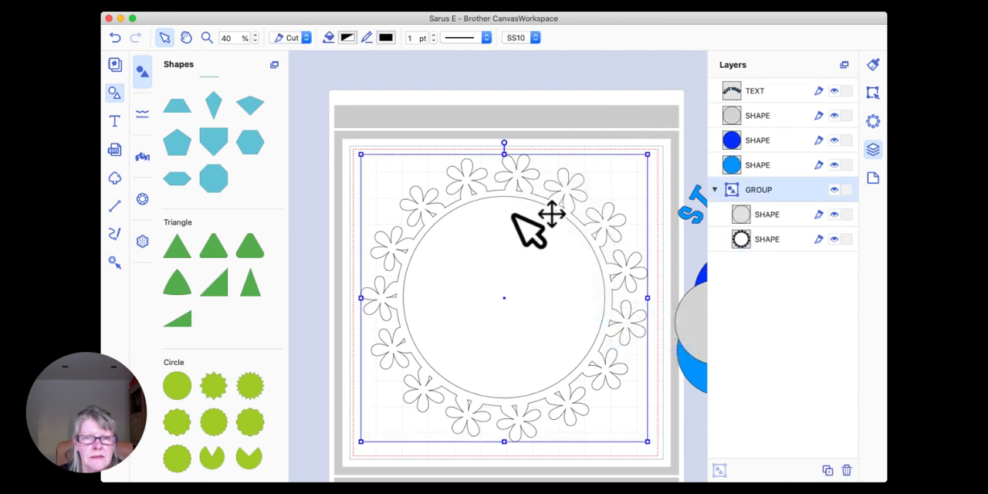
# Step: Select the grey circle's layer and the circle inside the group in turn to identify each one on the canvas
pyautogui.moveTo(532, 175)
pyautogui.mouseDown()
pyautogui.moveTo(488, 168)
pyautogui.moveTo(532, 175)
pyautogui.mouseUp()
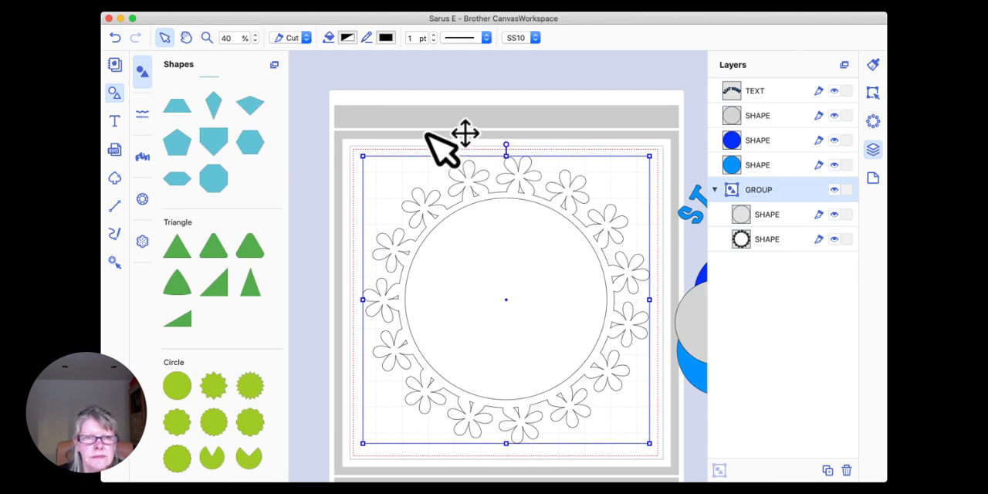
pyautogui.click(431, 138)
pyautogui.click(460, 210)
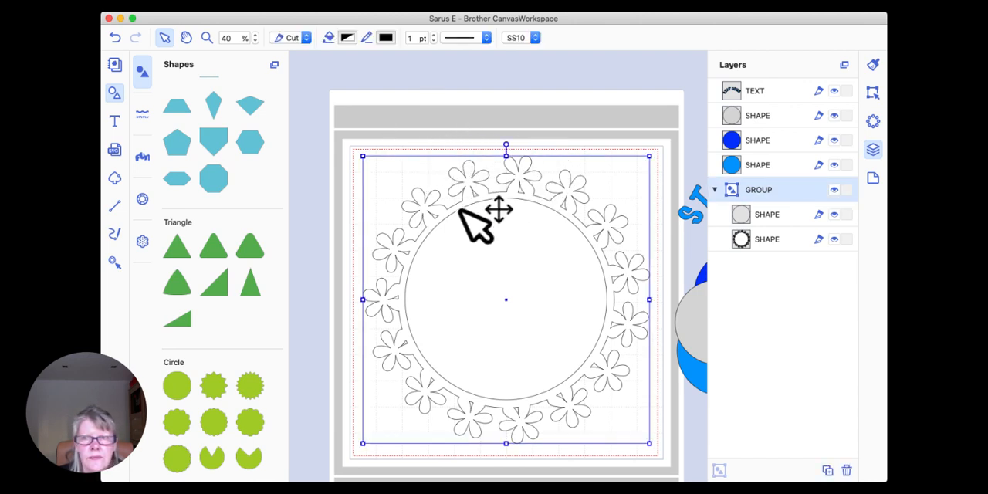
pyautogui.click(735, 116)
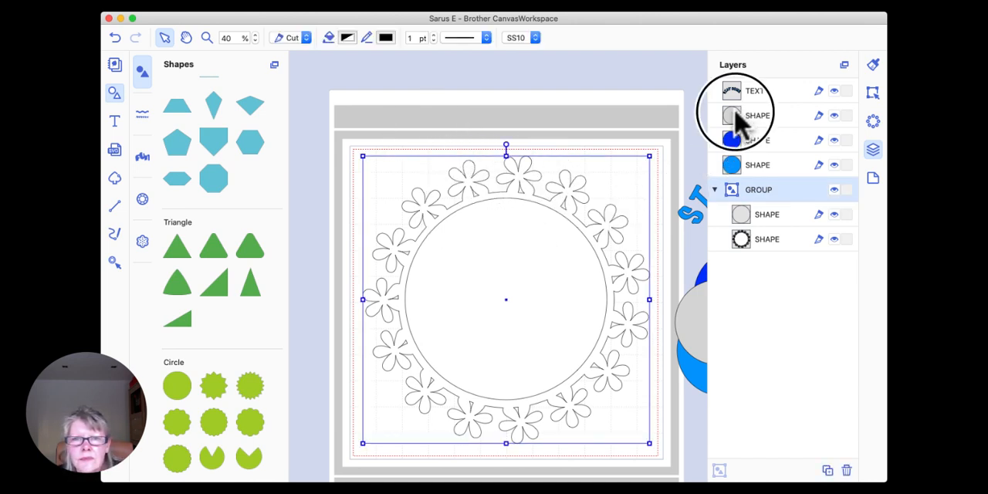
pyautogui.click(744, 214)
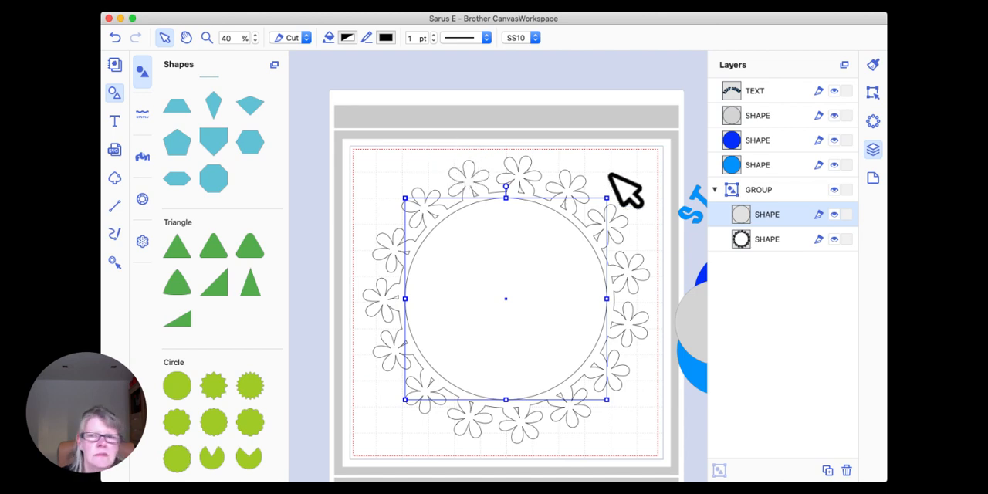
# Step: Clear the canvas by deleting the wreath group, the curved lettering and the dark blue, grey and light blue circles
pyautogui.moveTo(418, 135); pyautogui.dragTo(601, 340)
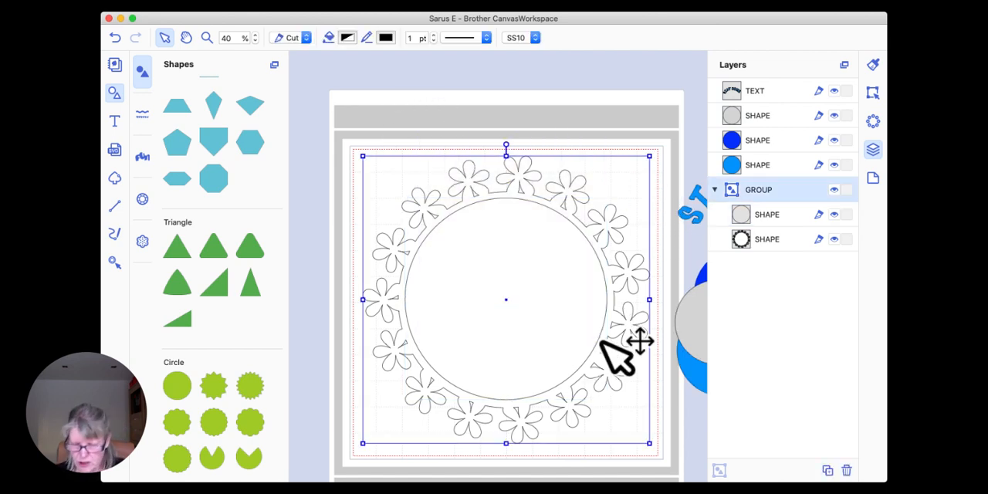
pyautogui.press('Delete')
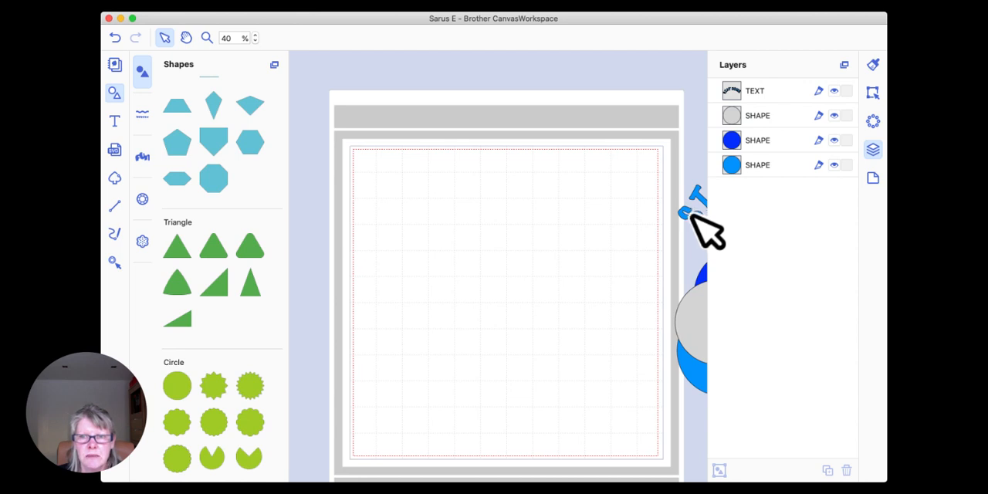
pyautogui.click(693, 213)
pyautogui.press('Delete')
pyautogui.click(701, 278)
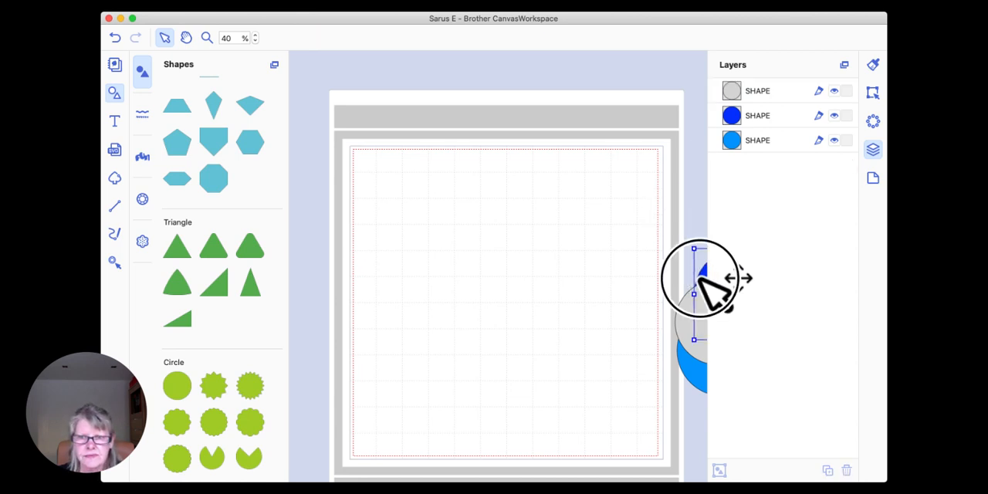
pyautogui.press('Delete')
pyautogui.click(696, 351)
pyautogui.press('Delete')
pyautogui.click(697, 369)
pyautogui.press('Delete')
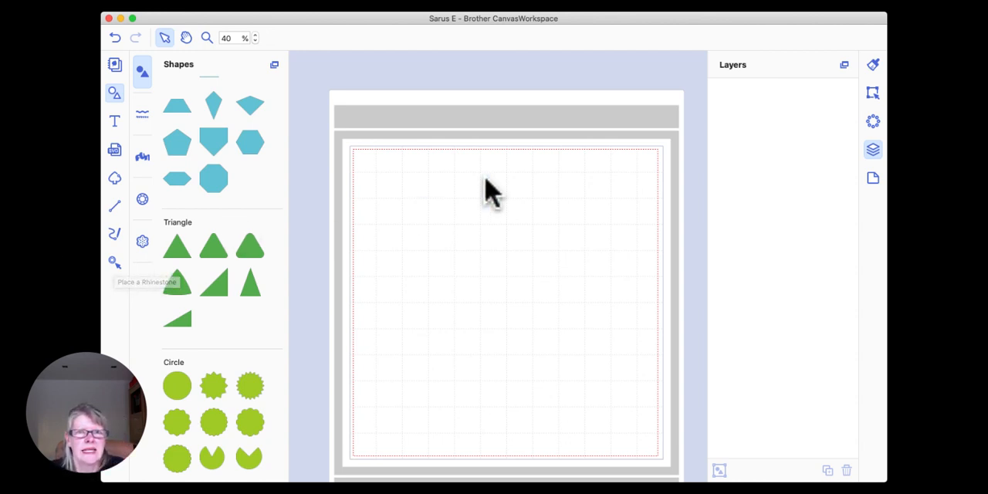
# Step: Place a plain circle in the upper part of the empty mat and set its width to 4 inches
pyautogui.moveTo(177, 386); pyautogui.dragTo(425, 210)
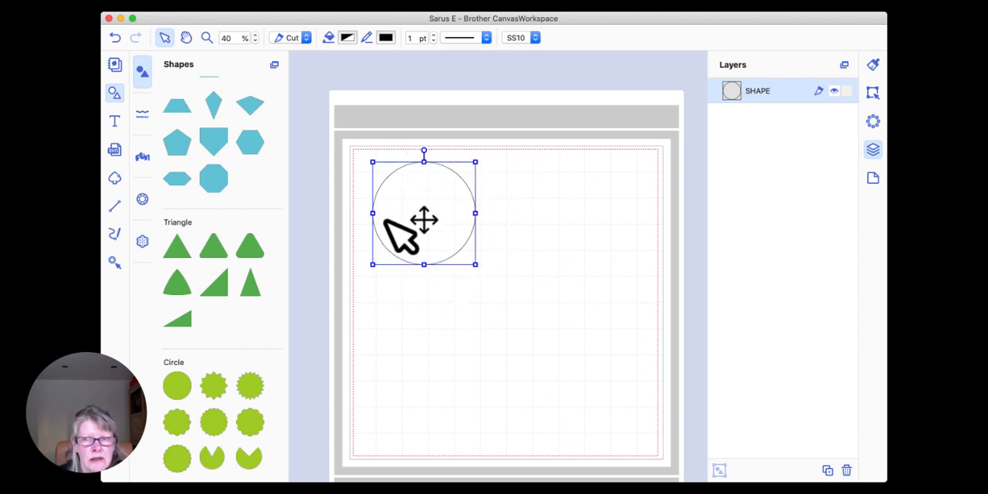
pyautogui.click(871, 90)
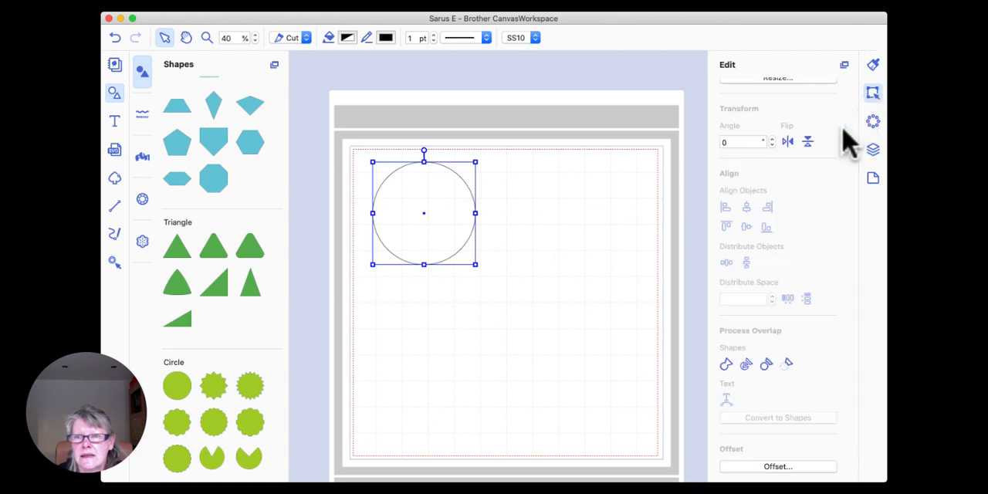
pyautogui.scroll(3, 760, 163)
pyautogui.doubleClick(745, 152)
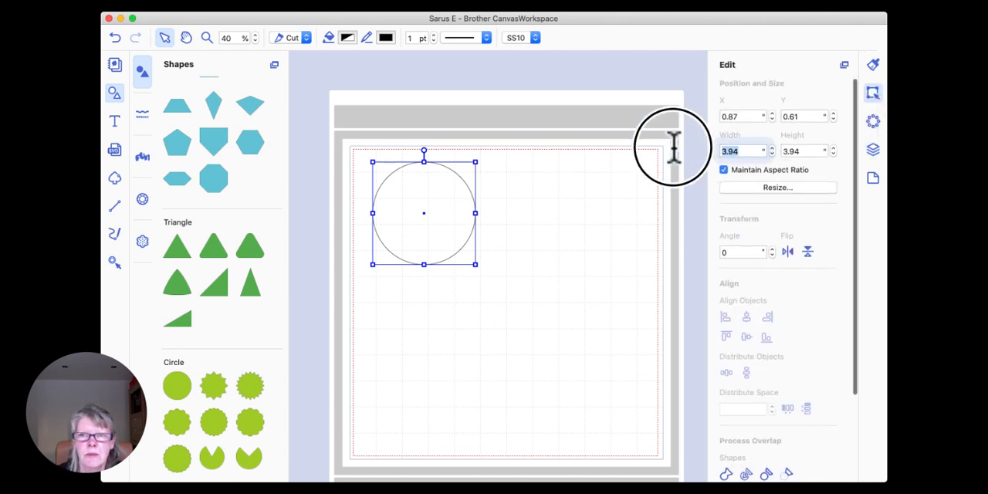
pyautogui.write('4')
pyautogui.press('Return')
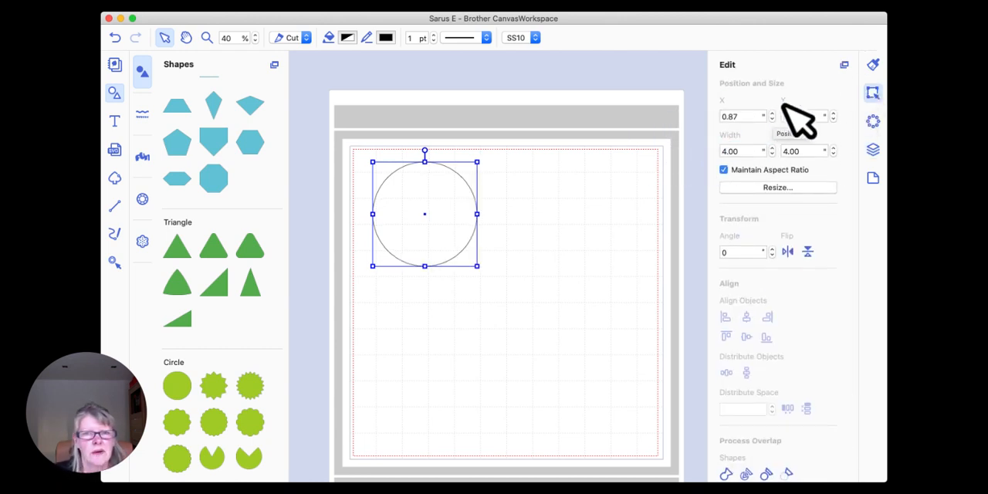
# Step: Create an offset line inward from the 4-inch circle with 0.08" spacing, round corners and the original line left as is
pyautogui.click(529, 201)
pyautogui.click(453, 190)
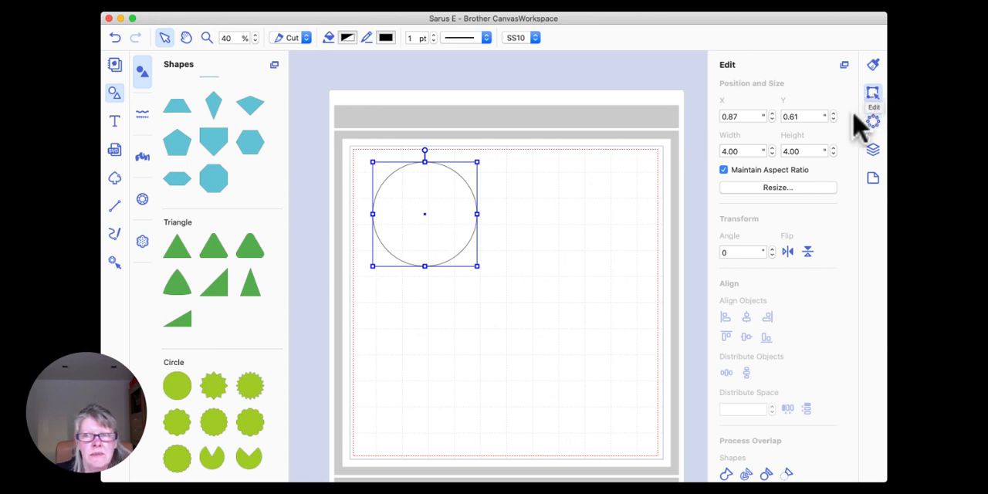
pyautogui.scroll(-4, 756, 151)
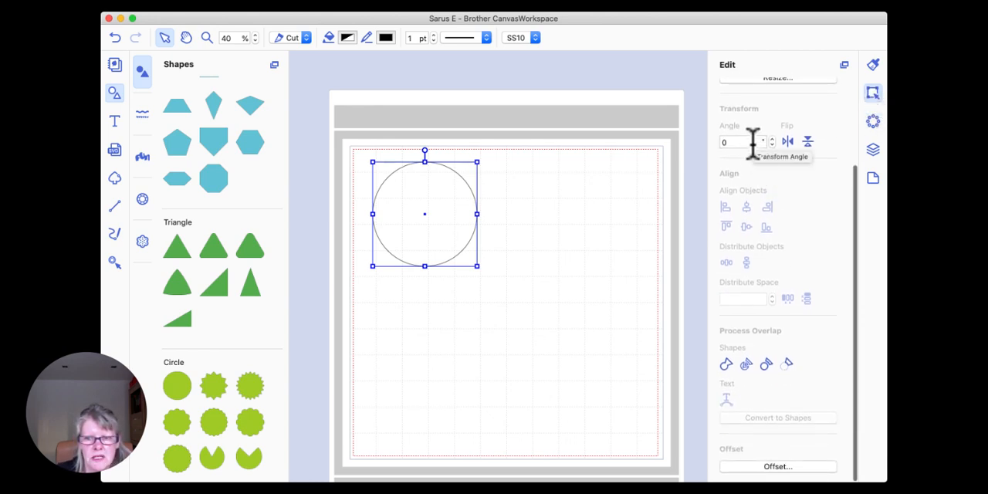
pyautogui.click(778, 468)
pyautogui.moveTo(579, 145); pyautogui.dragTo(559, 291)
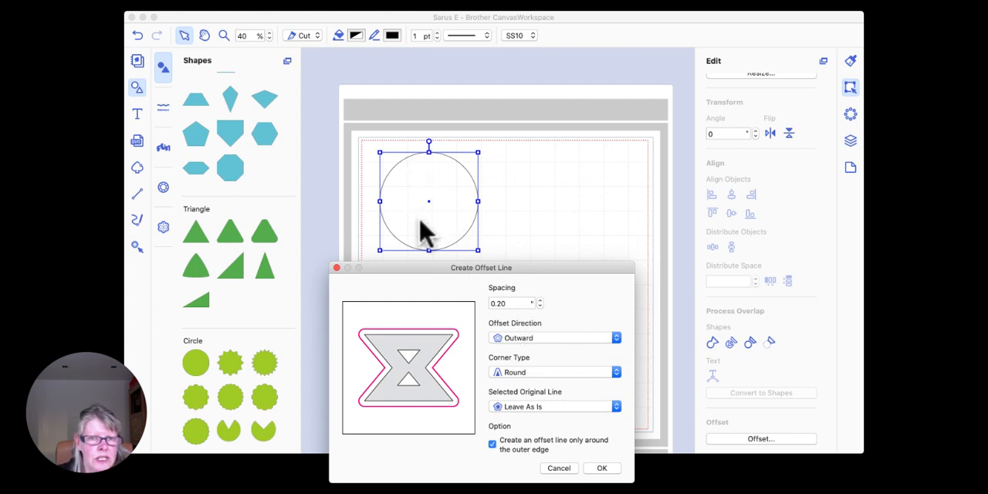
pyautogui.click(540, 306)
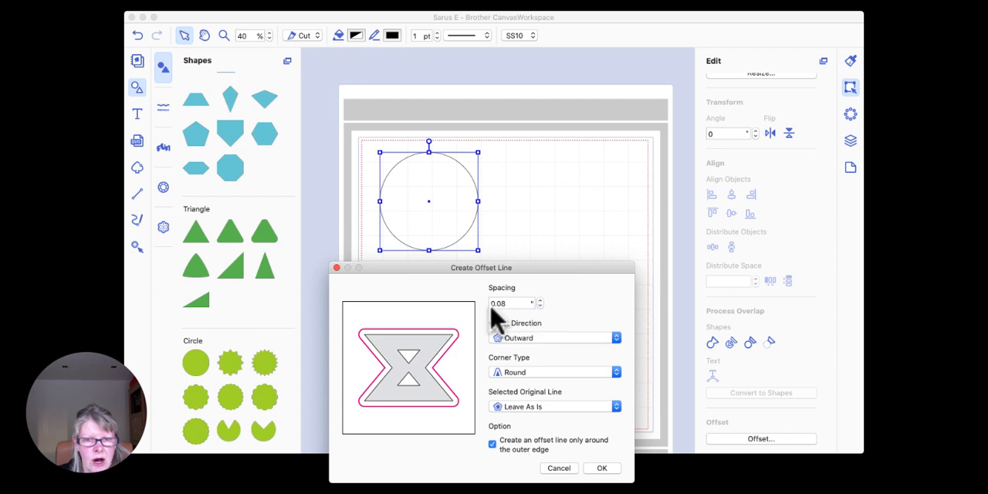
pyautogui.click(529, 340)
pyautogui.click(521, 350)
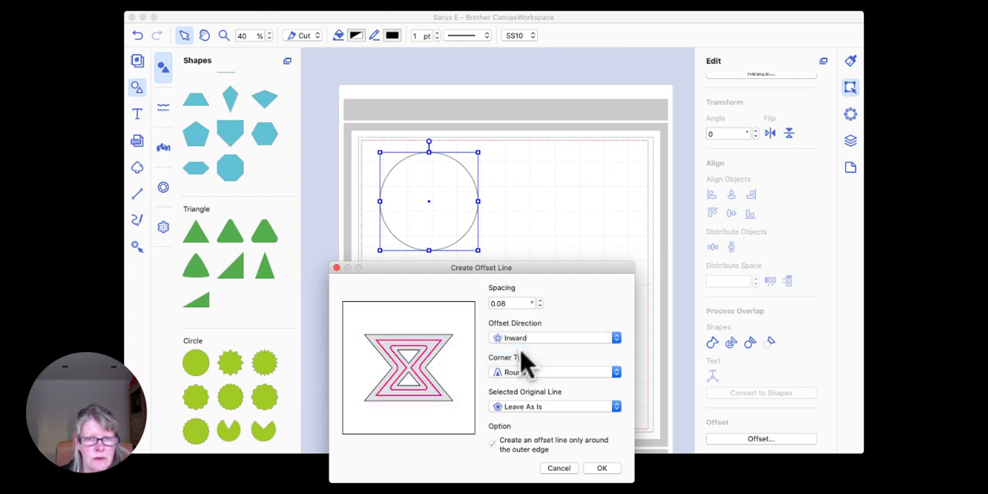
pyautogui.click(603, 468)
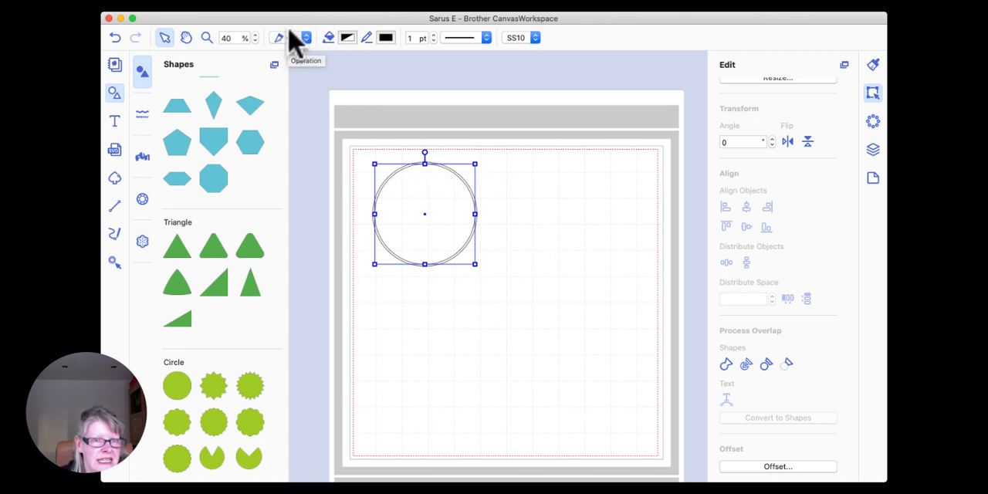
# Step: Give the inner offset circle a widely spaced dashed line style and the red Maraschino line colour
pyautogui.click(485, 39)
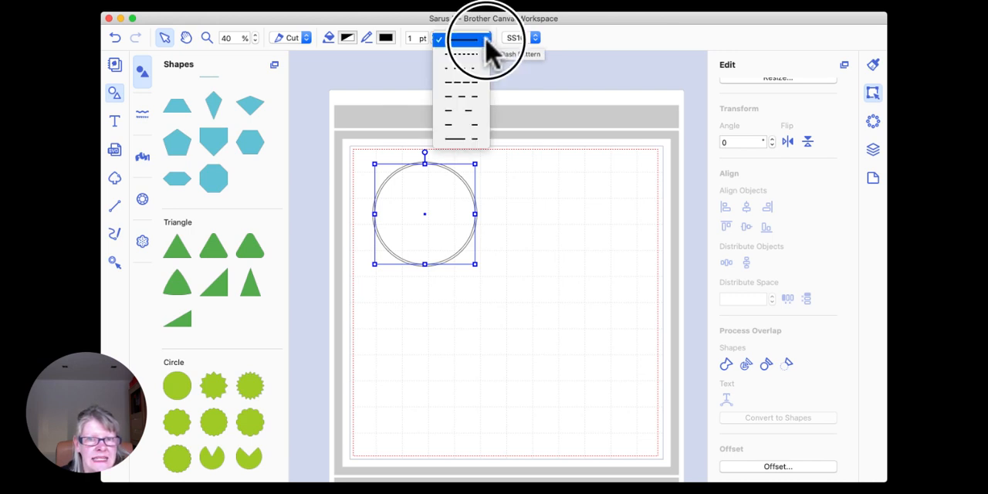
pyautogui.click(470, 98)
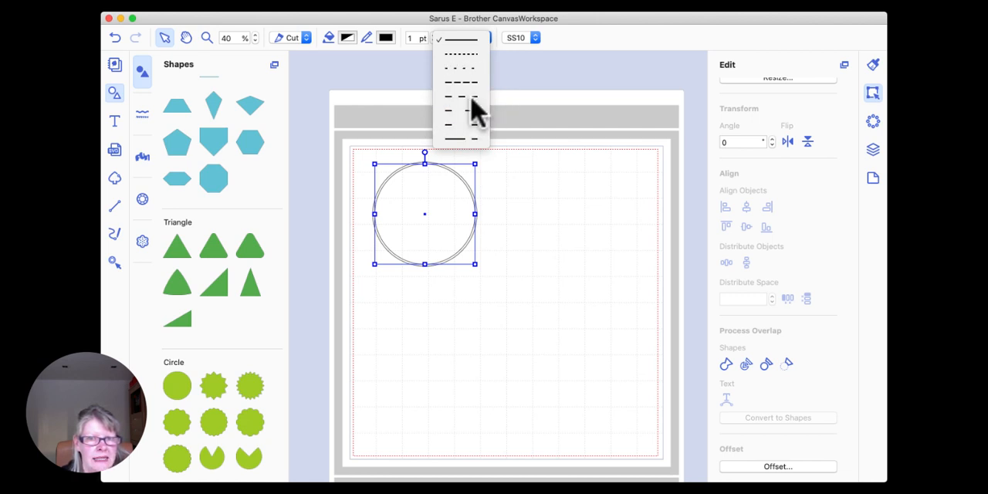
pyautogui.click(386, 38)
pyautogui.click(152, 245)
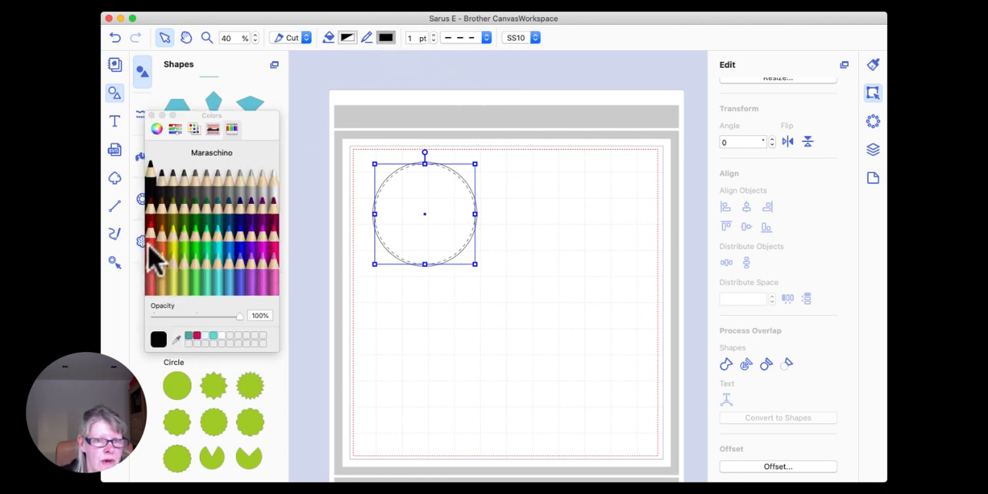
pyautogui.click(151, 115)
# Step: Examine the solid outer circle and the dashed inner circle up close, selecting each in turn to compare their line settings
pyautogui.click(207, 39)
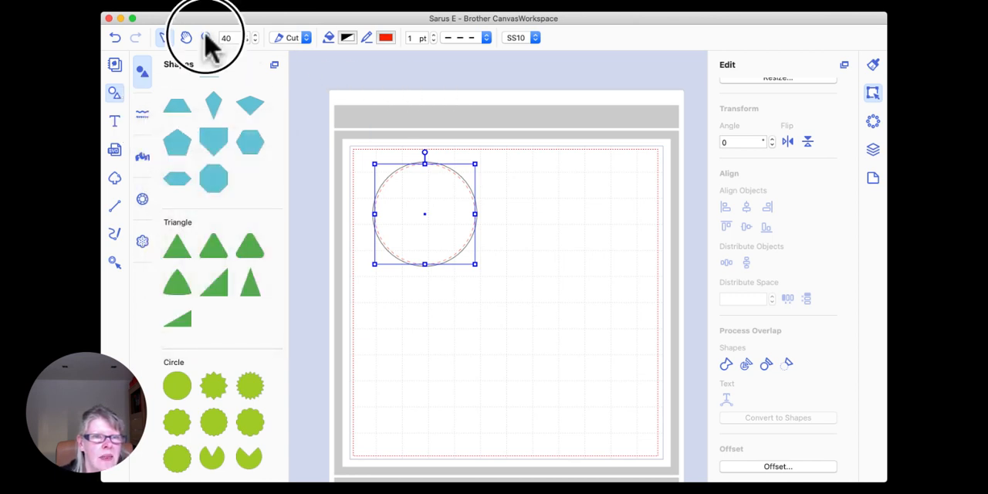
pyautogui.moveTo(353, 145); pyautogui.dragTo(495, 280)
pyautogui.click(165, 38)
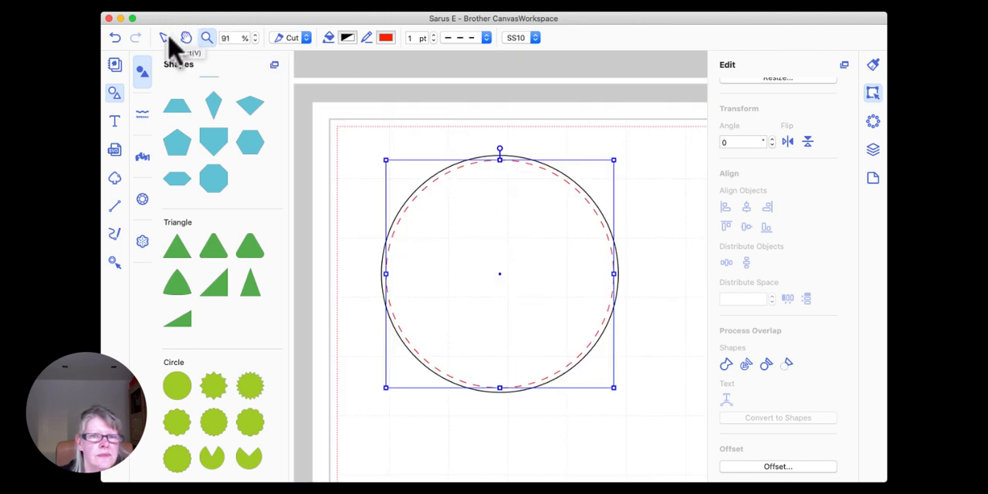
pyautogui.click(544, 126)
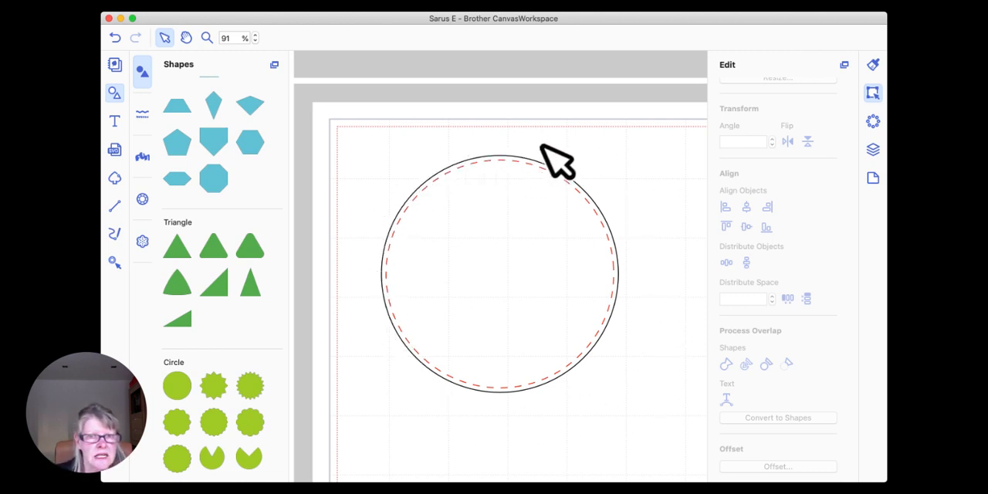
pyautogui.click(502, 155)
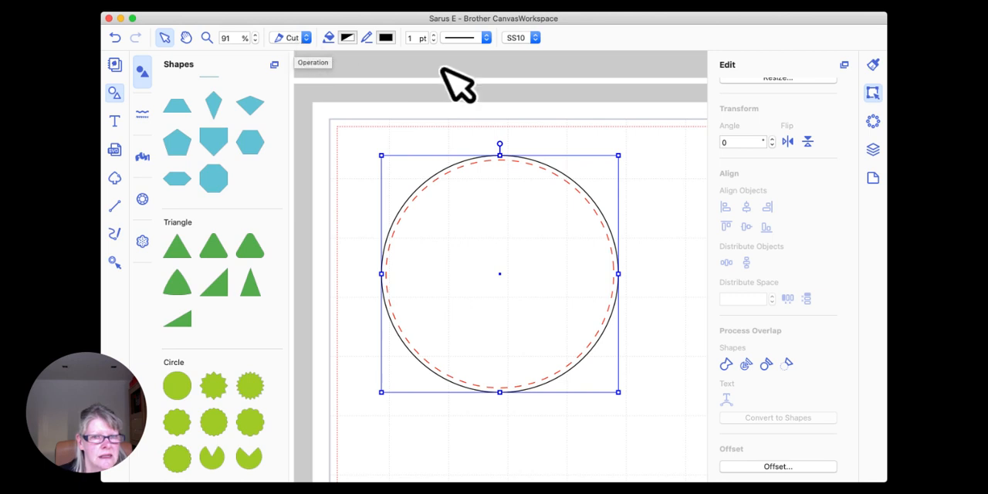
pyautogui.click(650, 173)
pyautogui.click(503, 162)
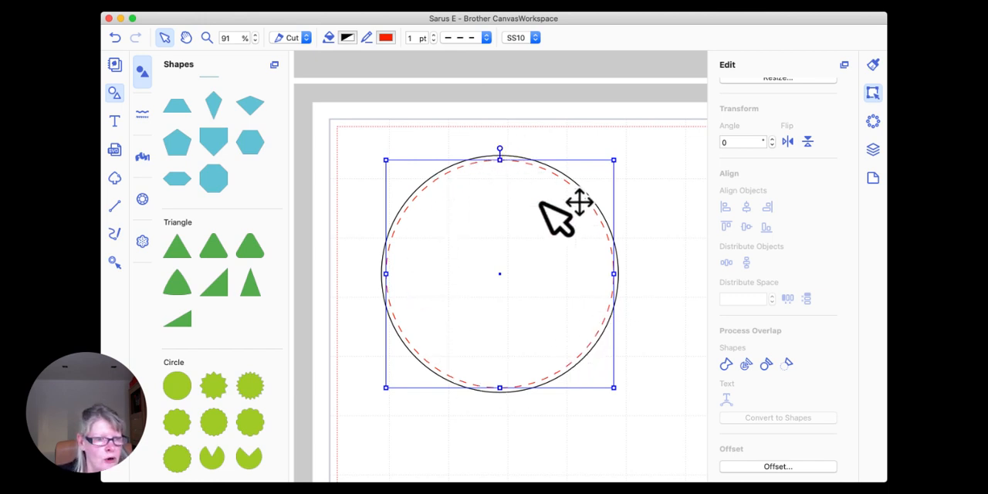
pyautogui.click(594, 135)
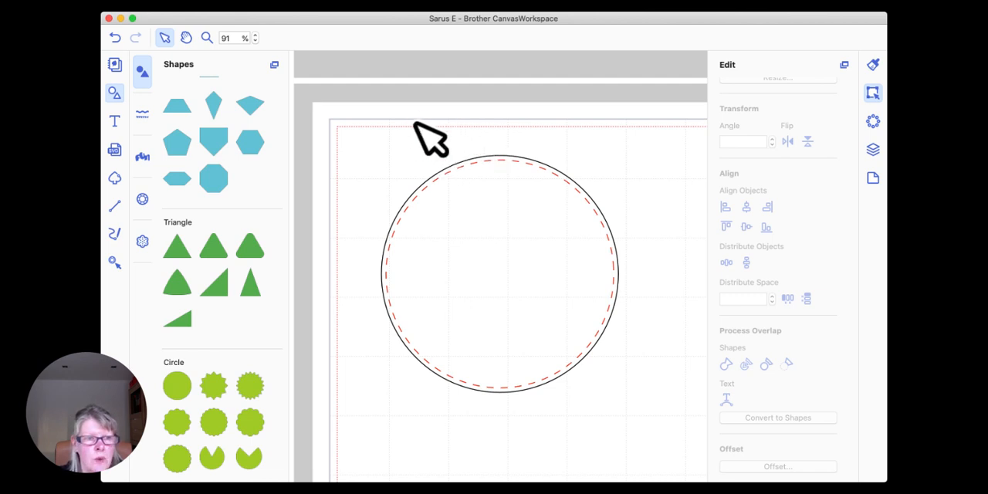
# Step: Group the solid outer circle with its dashed red offset circle
pyautogui.moveTo(383, 111); pyautogui.dragTo(570, 287)
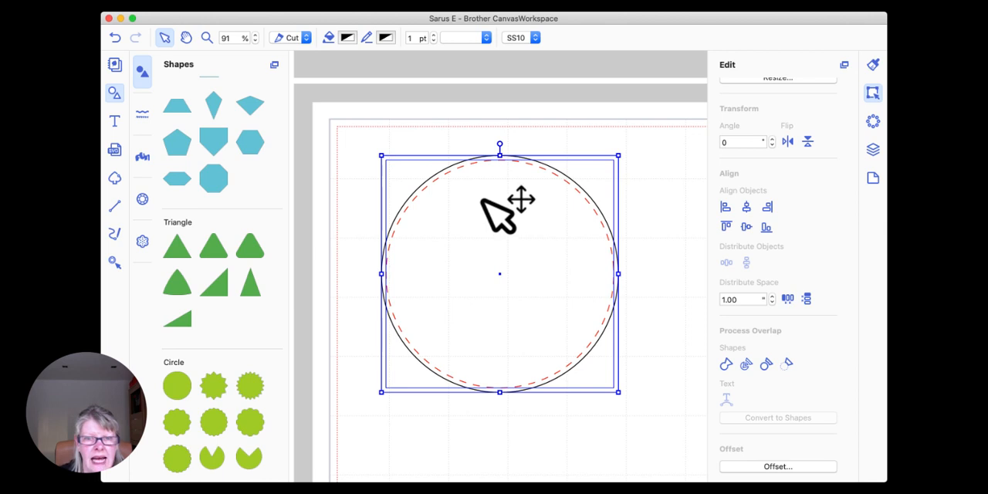
pyautogui.rightClick(492, 163)
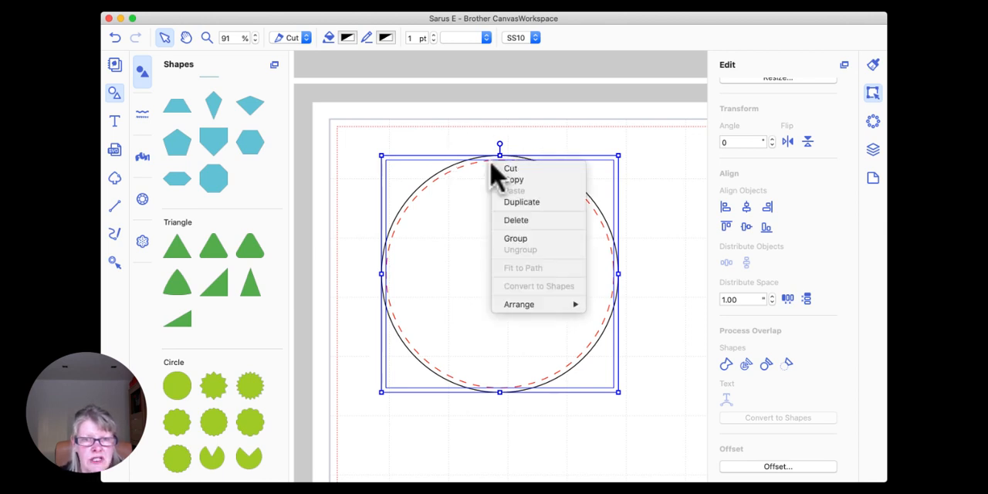
pyautogui.click(534, 239)
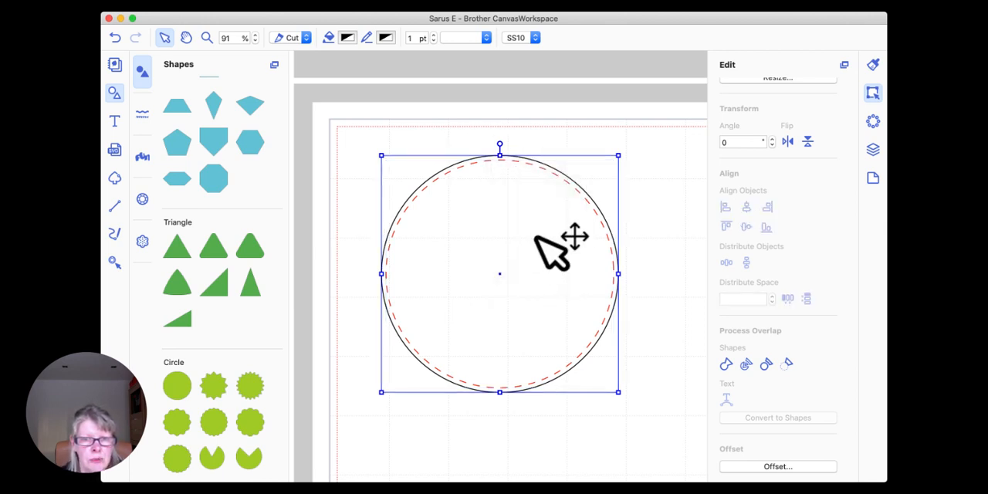
# Step: Return to the 40% view and move the circle group into the mat's upper-left corner, at about X 0.36", Y 0.41"
pyautogui.moveTo(236, 38); pyautogui.dragTo(217, 37)
pyautogui.write('40')
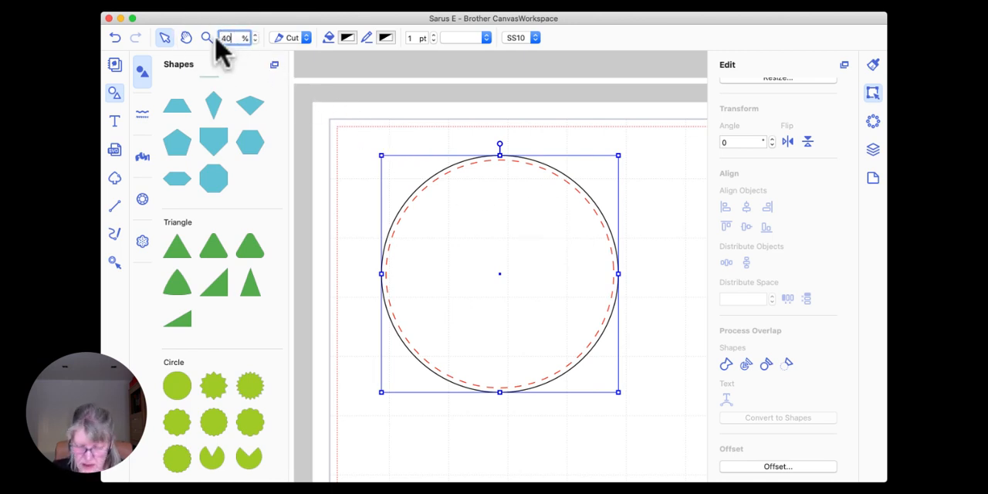
pyautogui.press('Return')
pyautogui.hscroll(2, 436, 166)
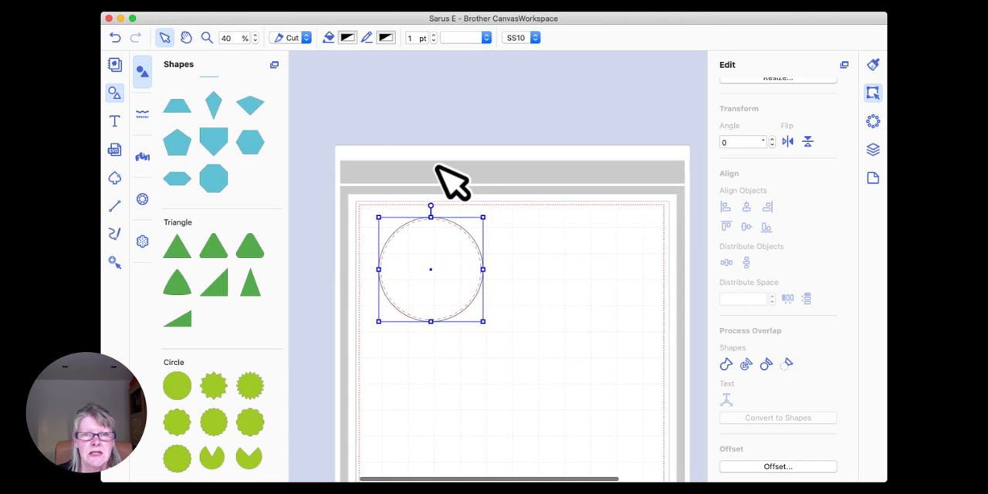
pyautogui.scroll(-2, 436, 166)
pyautogui.hscroll(2, 438, 166)
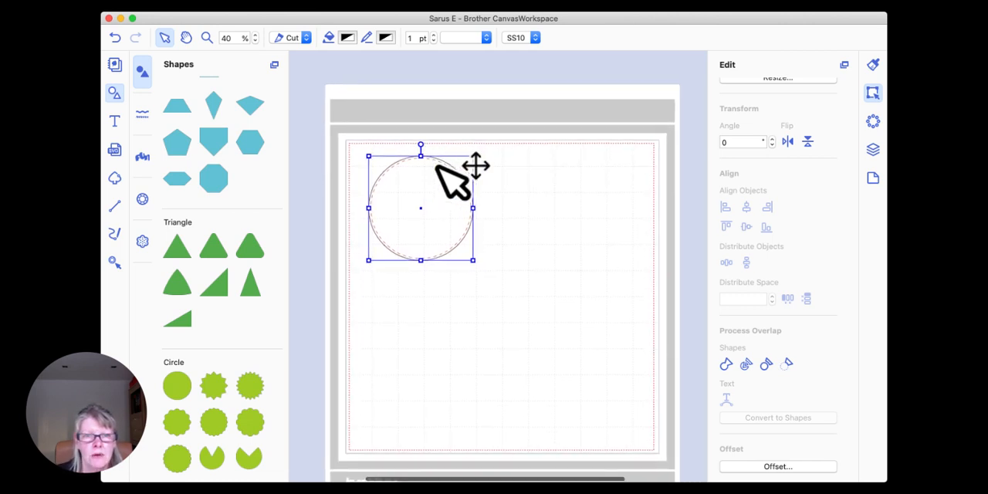
pyautogui.moveTo(428, 165); pyautogui.dragTo(412, 158)
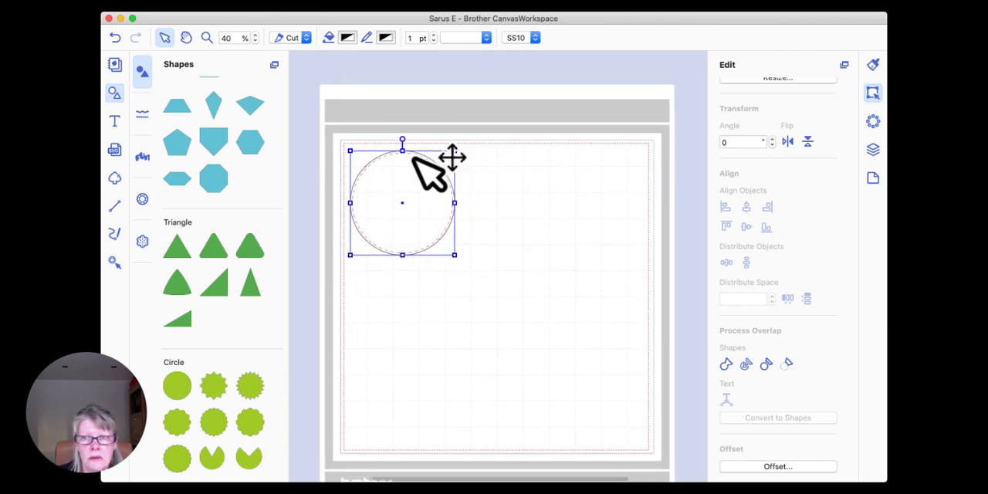
pyautogui.scroll(3, 803, 158)
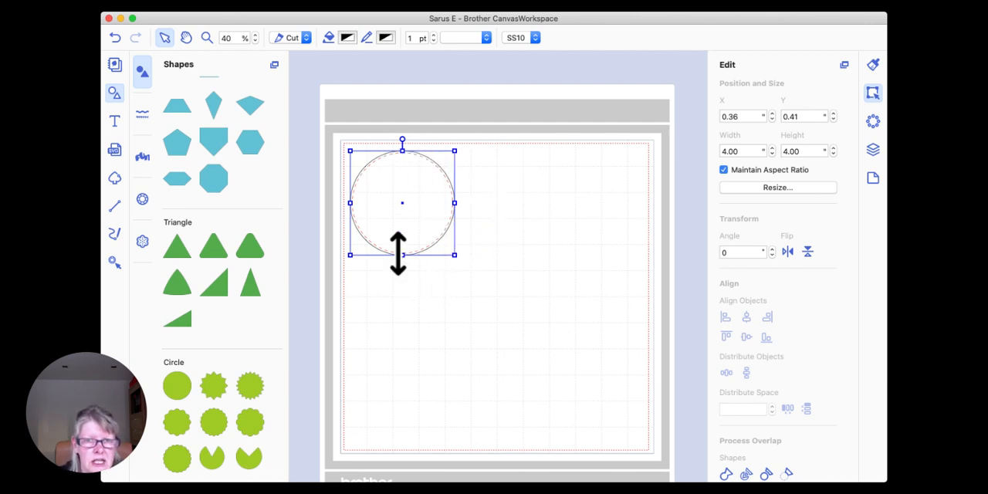
# Step: Duplicate the circle group, place the copy beside the original and set its width to 3 inches
pyautogui.rightClick(401, 170)
pyautogui.click(453, 210)
pyautogui.moveTo(455, 223); pyautogui.dragTo(559, 216)
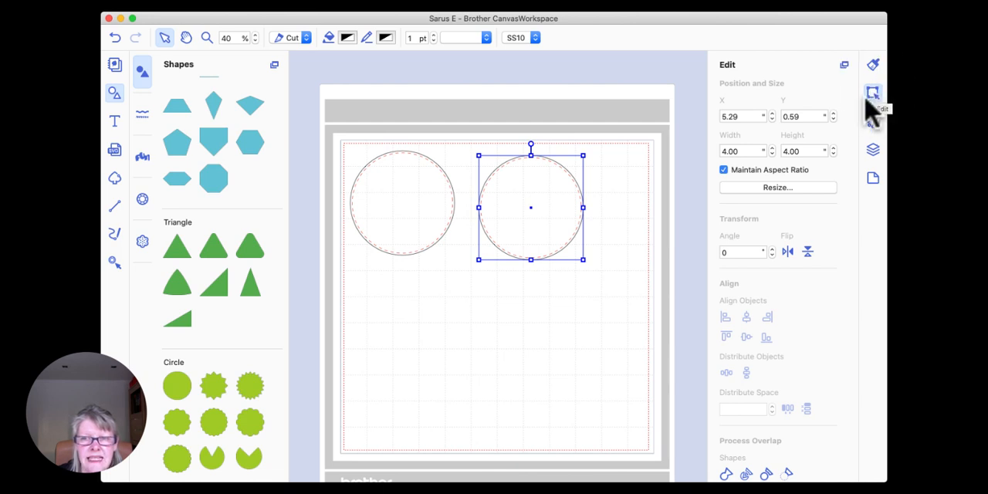
pyautogui.click(730, 151)
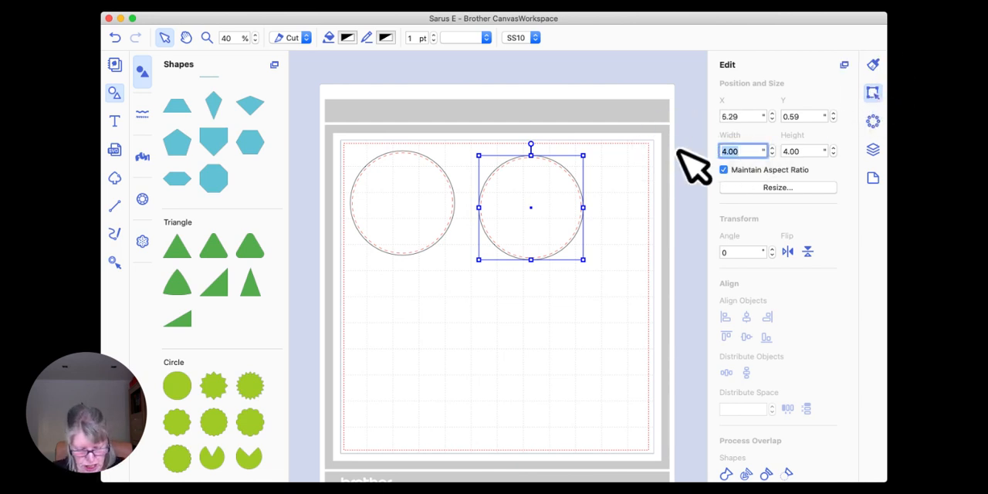
pyautogui.write('3')
pyautogui.press('Return')
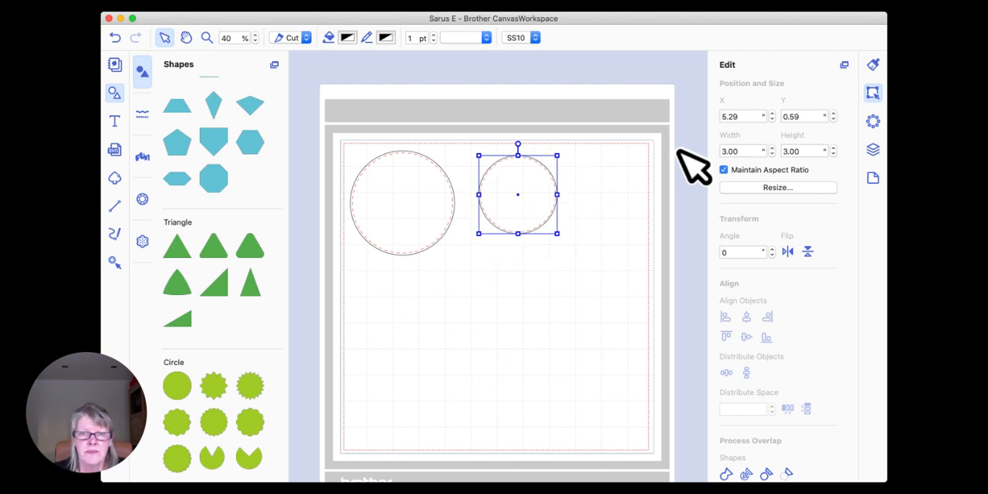
pyautogui.moveTo(486, 182); pyautogui.dragTo(517, 189)
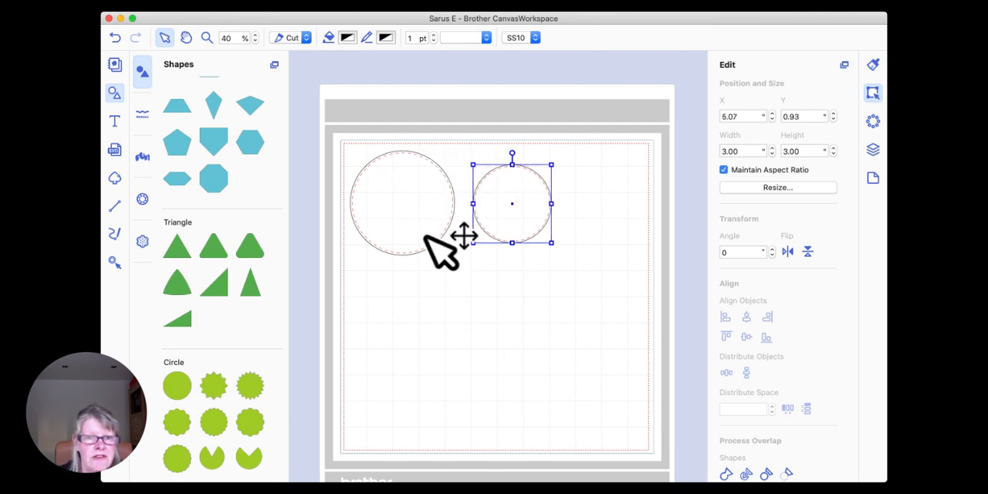
# Step: Duplicate the 4-inch circle group again, place the copy in the empty area below and set its width to 3.50 inches
pyautogui.click(407, 192)
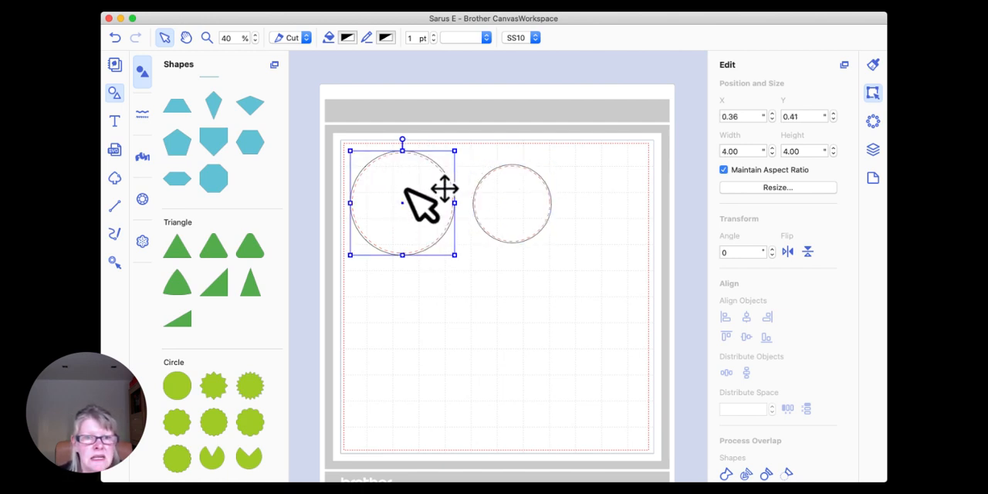
pyautogui.rightClick(394, 195)
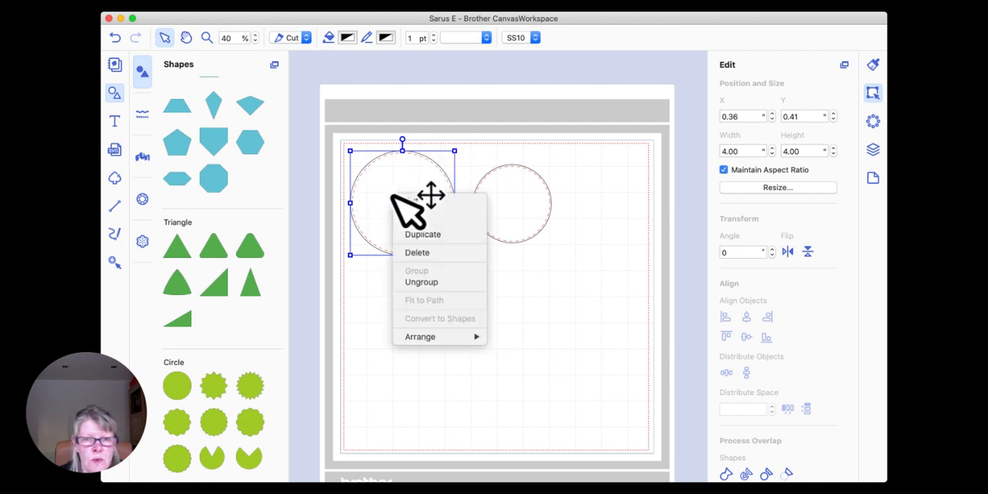
pyautogui.click(434, 234)
pyautogui.moveTo(441, 209); pyautogui.dragTo(531, 346)
pyautogui.moveTo(749, 153); pyautogui.dragTo(707, 150)
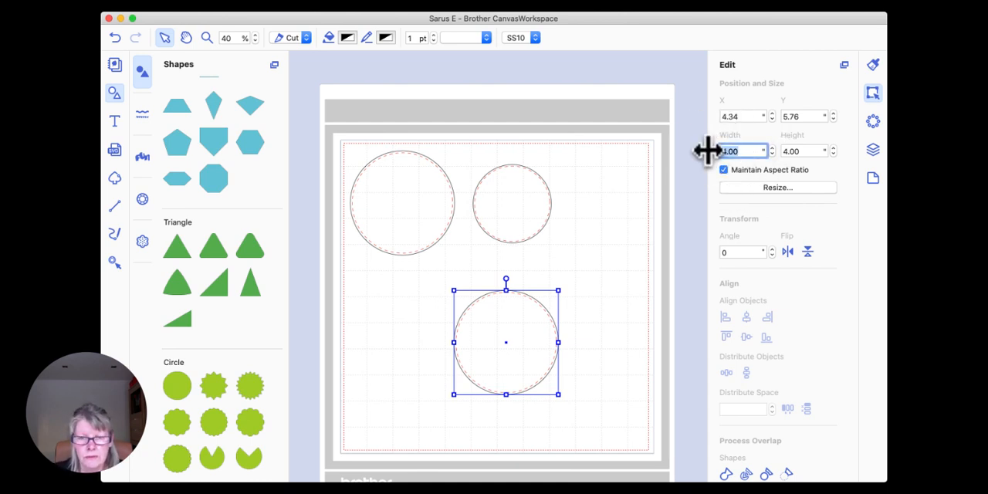
pyautogui.write('3.50')
pyautogui.press('Return')
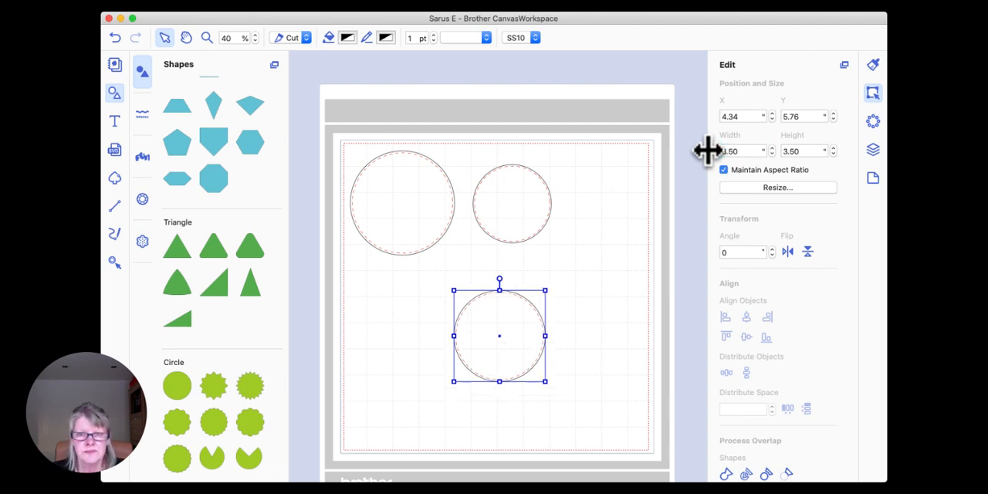
# Step: Nest the 3.5-inch and 3-inch circle groups concentrically inside the 4-inch group and check the rings up close
pyautogui.moveTo(509, 347); pyautogui.dragTo(407, 219)
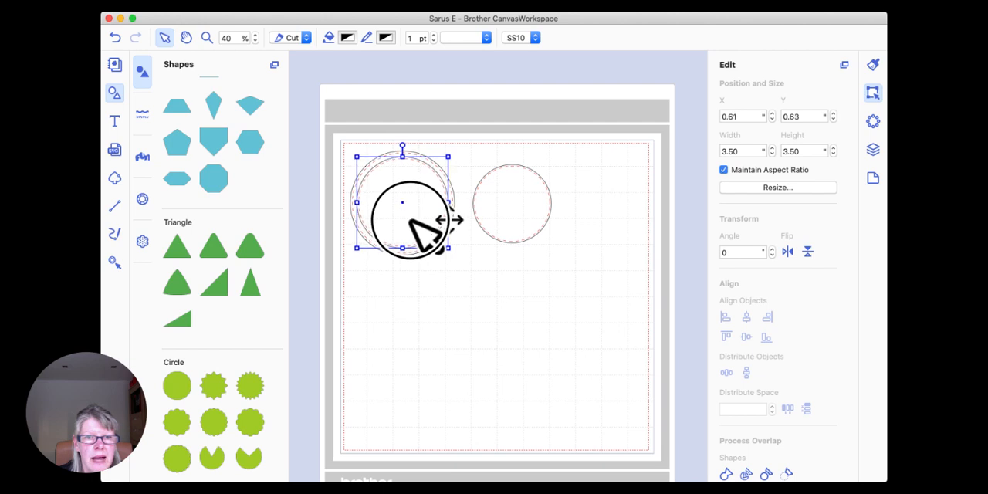
pyautogui.click(579, 400)
pyautogui.moveTo(512, 206); pyautogui.dragTo(397, 201)
pyautogui.click(517, 228)
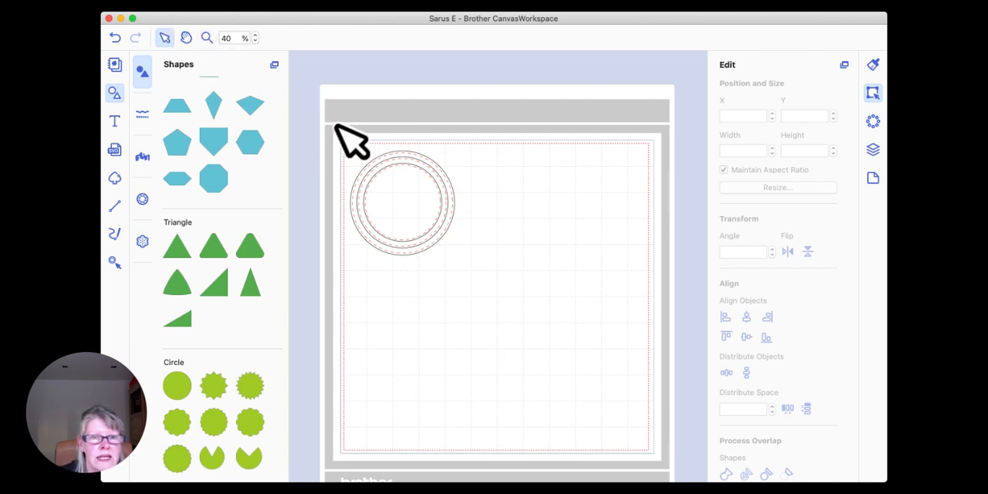
pyautogui.click(207, 38)
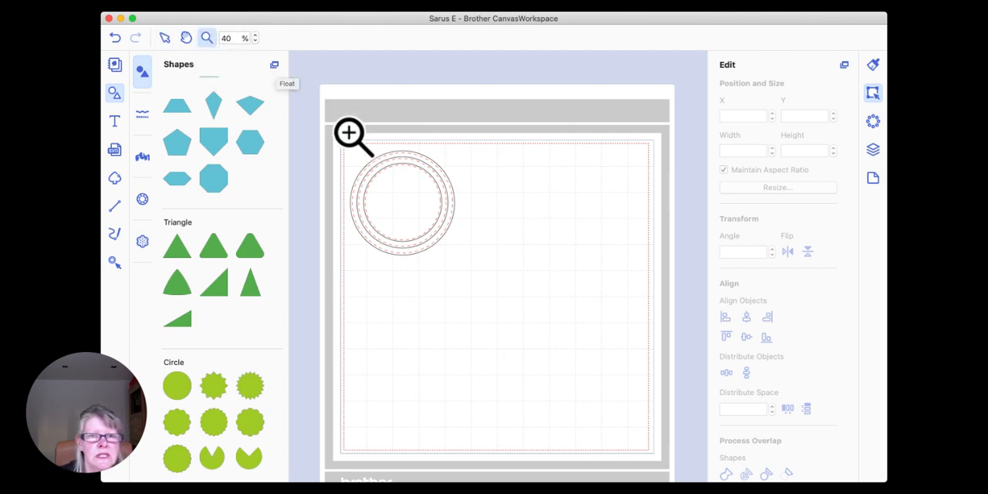
pyautogui.moveTo(347, 135); pyautogui.dragTo(461, 263)
pyautogui.click(164, 38)
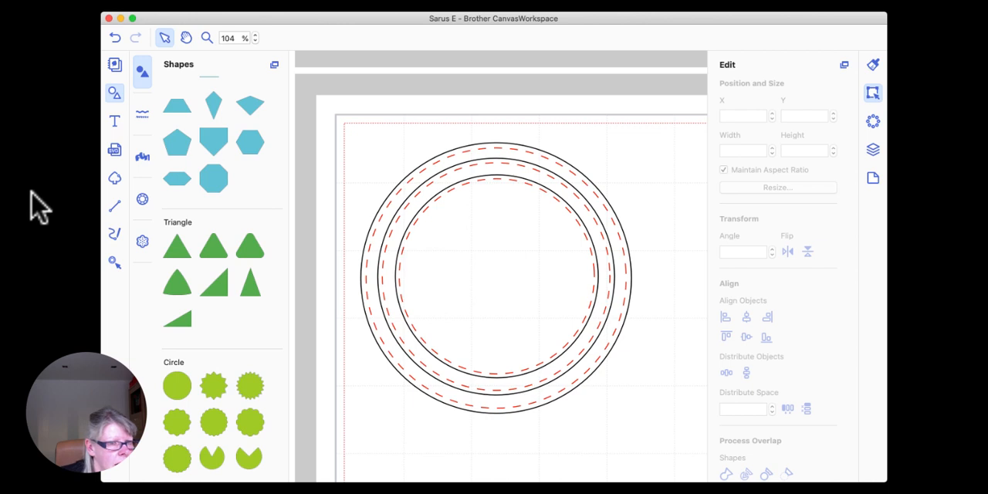
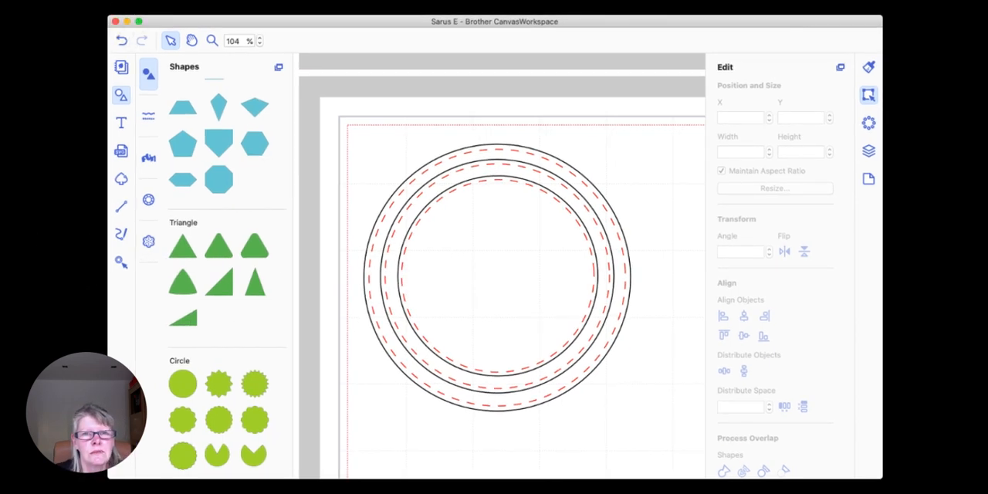
# Step: Un-nest the circle groups and stack them along the mat's right edge: 4-inch above, 3-inch at about X 8.81", Y 4.87", 3.5-inch below
pyautogui.doubleClick(224, 37)
pyautogui.write('40')
pyautogui.press('Return')
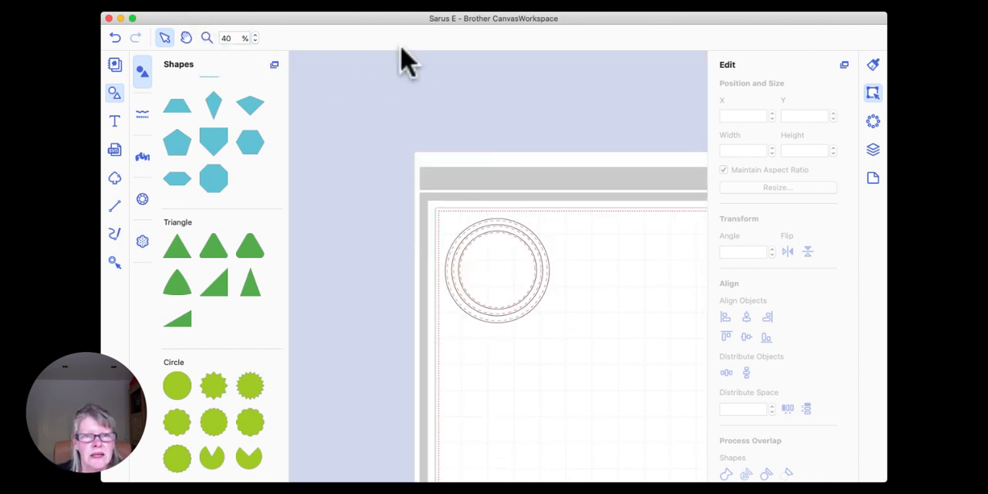
pyautogui.hscroll(3, 399, 84)
pyautogui.scroll(-2, 399, 84)
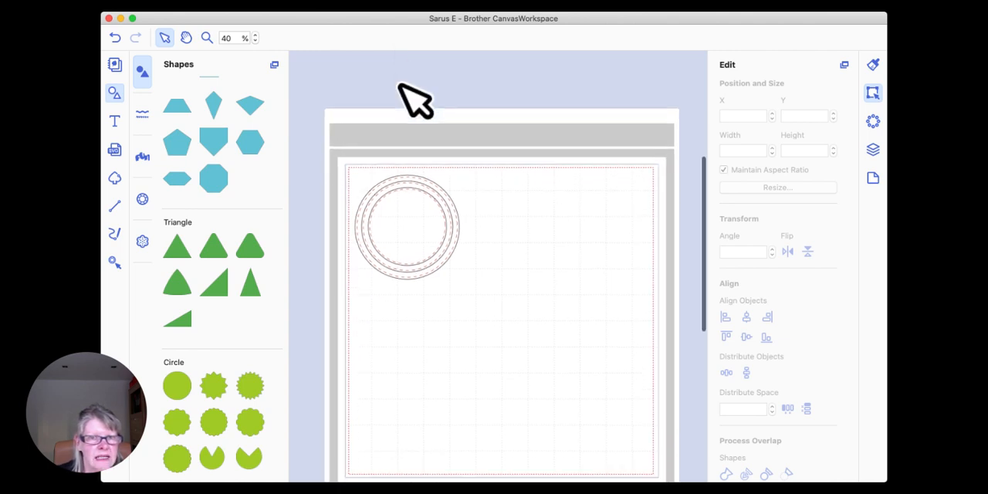
pyautogui.moveTo(352, 111); pyautogui.dragTo(596, 384)
pyautogui.click(604, 83)
pyautogui.moveTo(588, 213); pyautogui.dragTo(589, 239)
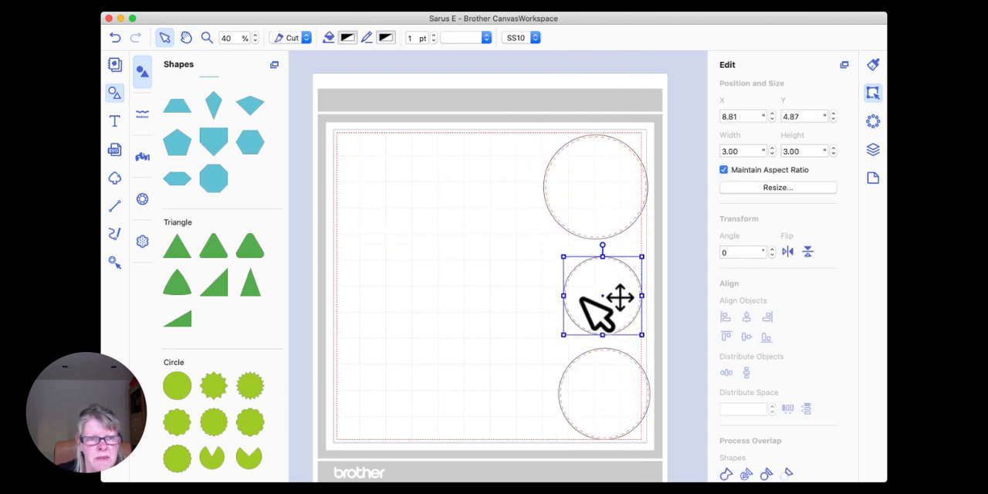
# Step: Add a scalloped circle in the mat's upper-left area at about X 0.50", Y 0.64" and set its width to 4 inches
pyautogui.scroll(-5, 207, 263)
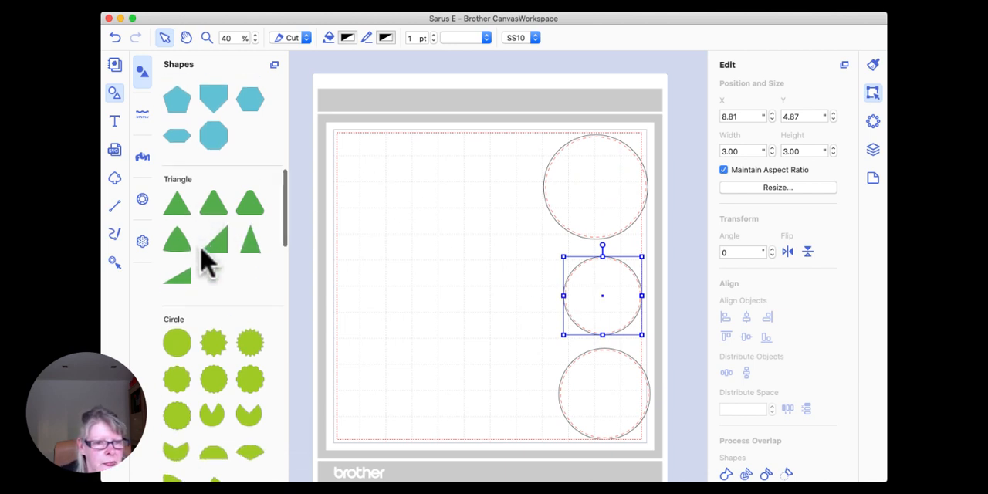
pyautogui.moveTo(252, 309); pyautogui.dragTo(390, 297)
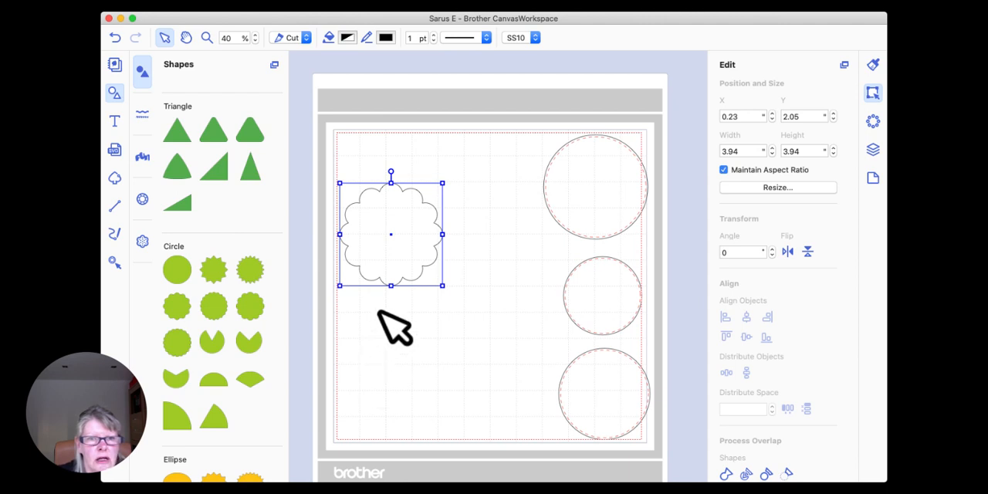
pyautogui.moveTo(386, 263); pyautogui.dragTo(397, 220)
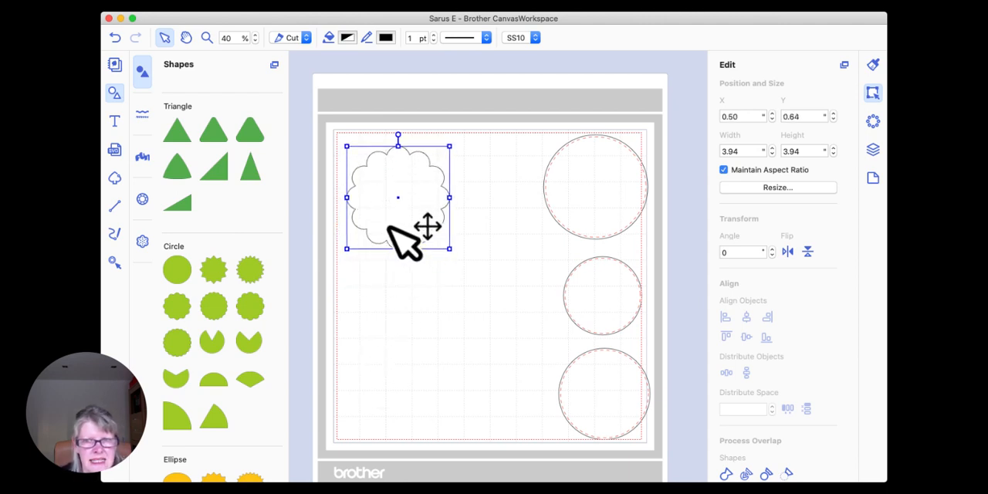
pyautogui.moveTo(746, 151); pyautogui.dragTo(699, 151)
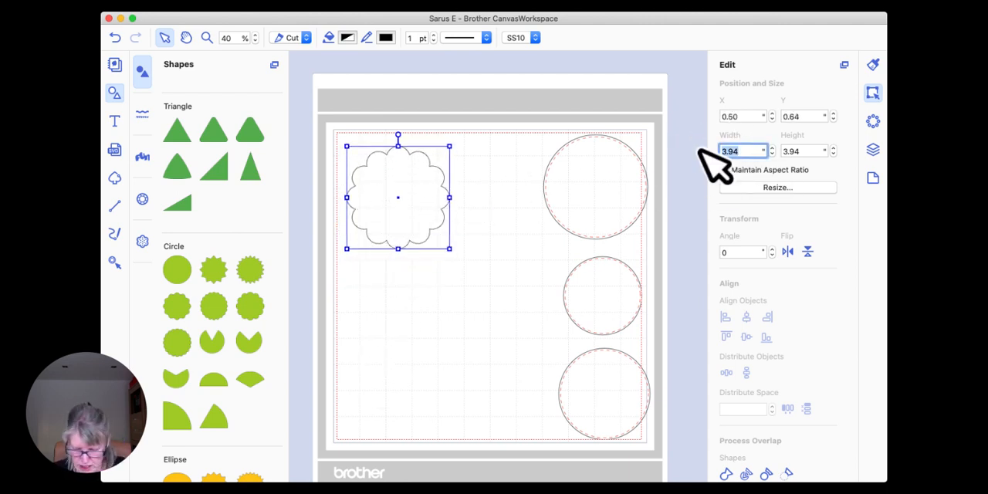
pyautogui.write('4')
pyautogui.press('Return')
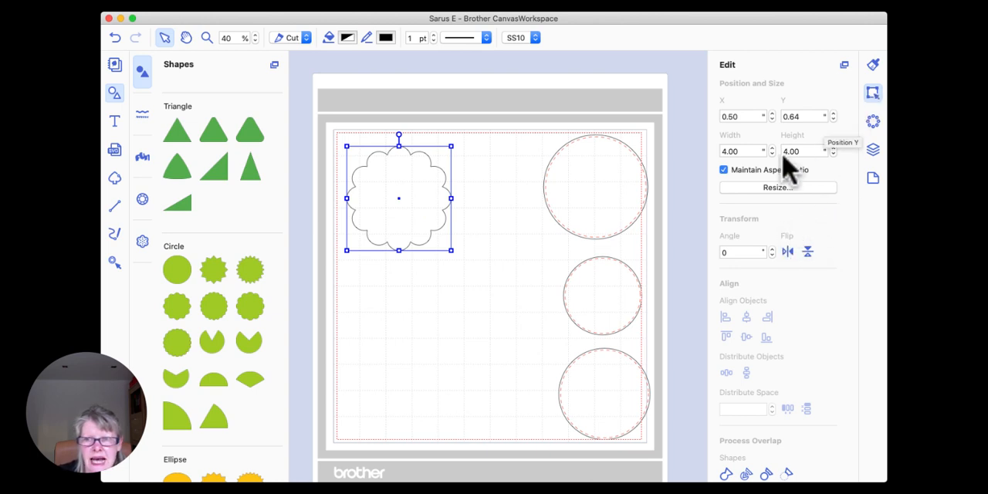
# Step: Create an inward offset line for the scalloped circle with 0.08" spacing and round corners, leaving the original line as is
pyautogui.scroll(-5, 750, 207)
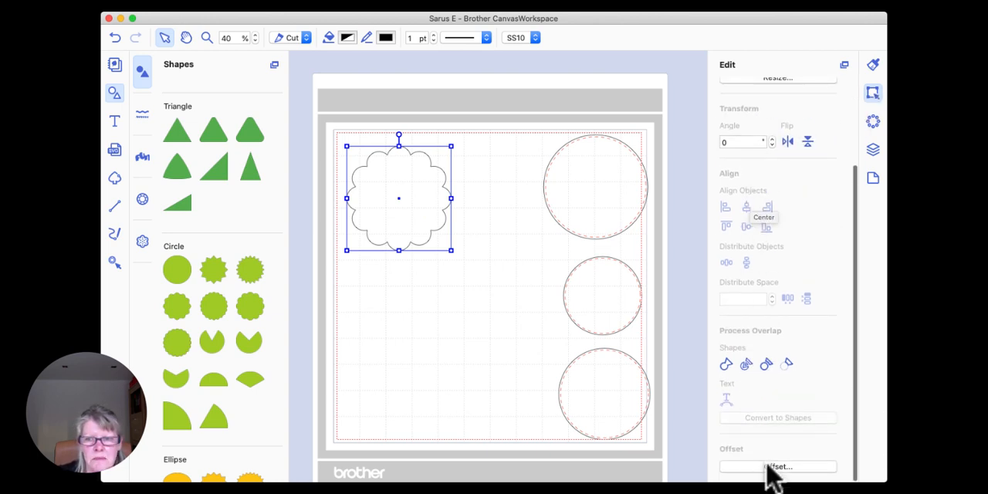
pyautogui.click(777, 467)
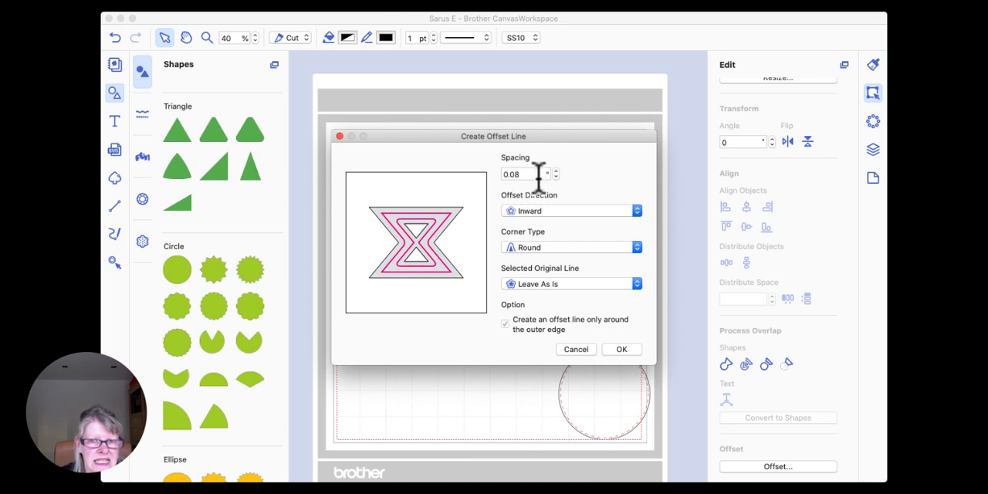
pyautogui.moveTo(463, 139); pyautogui.dragTo(630, 235)
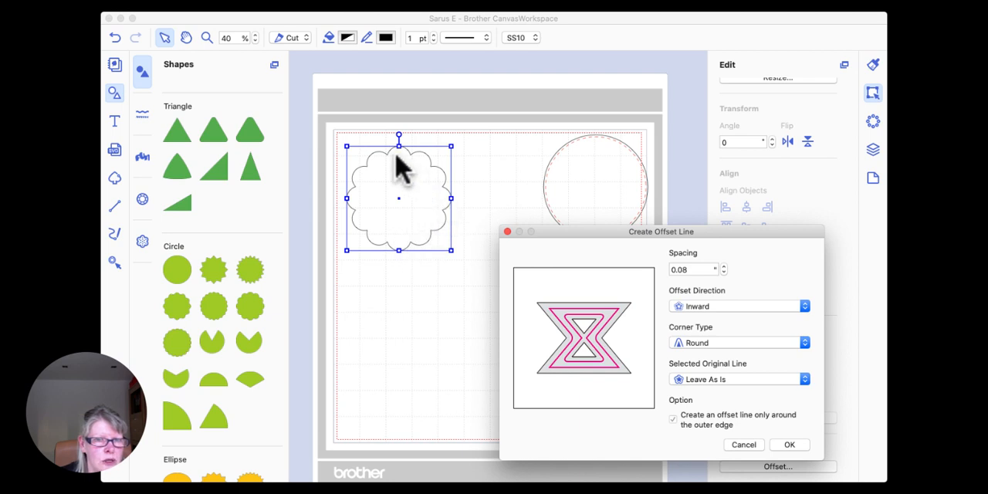
pyautogui.moveTo(569, 232); pyautogui.dragTo(541, 155)
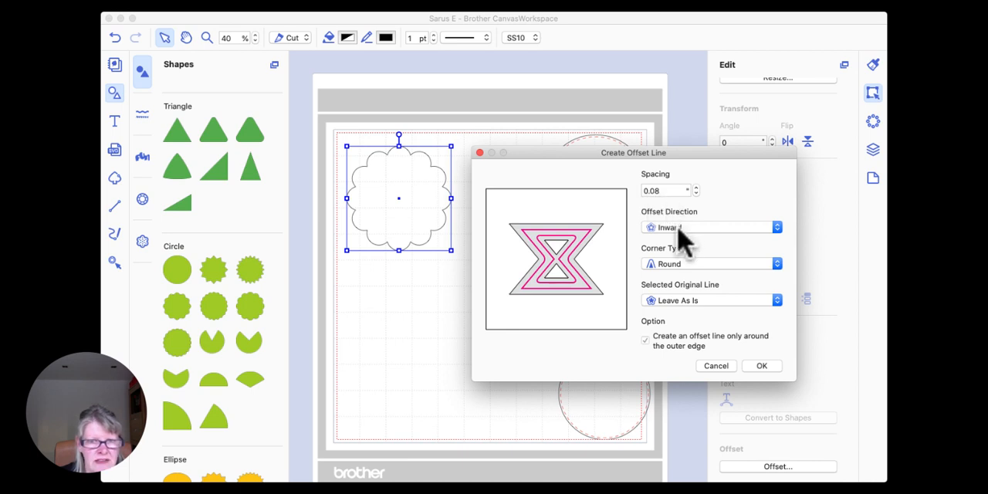
pyautogui.click(765, 368)
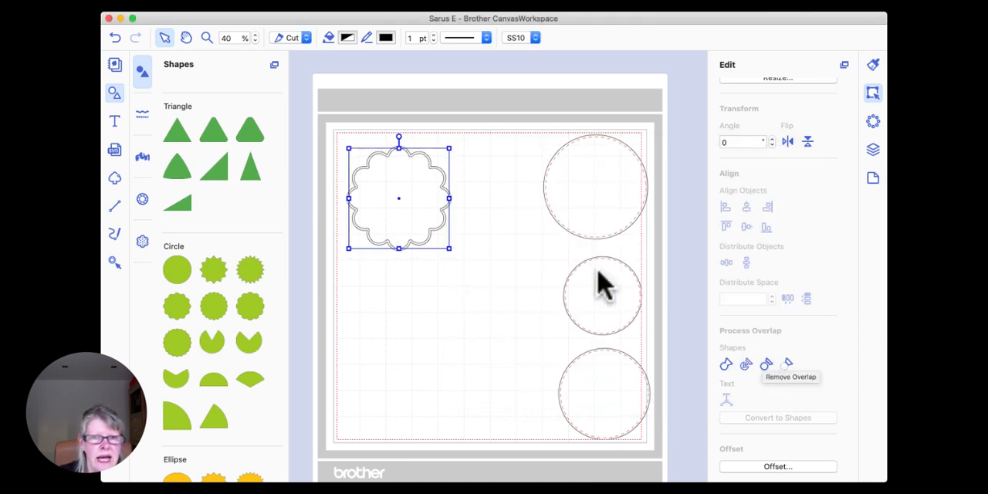
# Step: Colour the scalloped circle's offset line Maraschino red and give it a dashed pattern
pyautogui.click(386, 38)
pyautogui.click(148, 240)
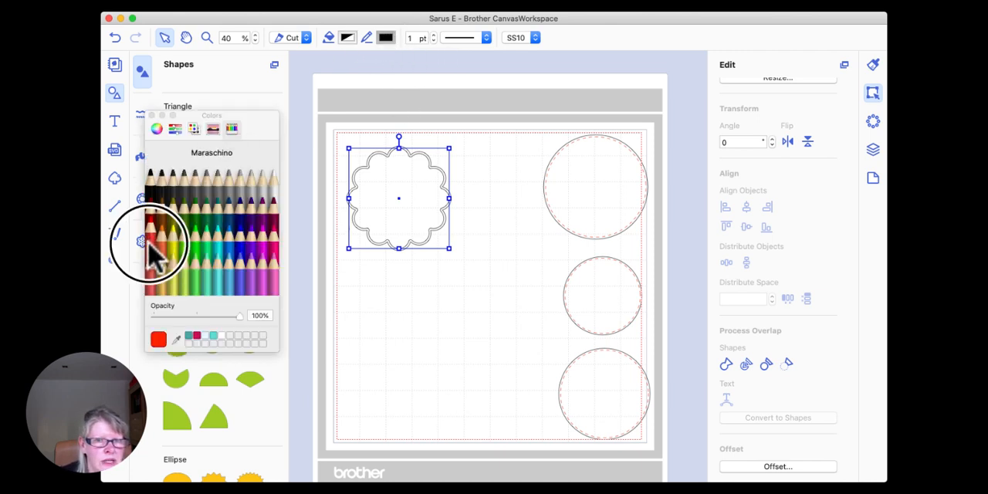
pyautogui.click(486, 39)
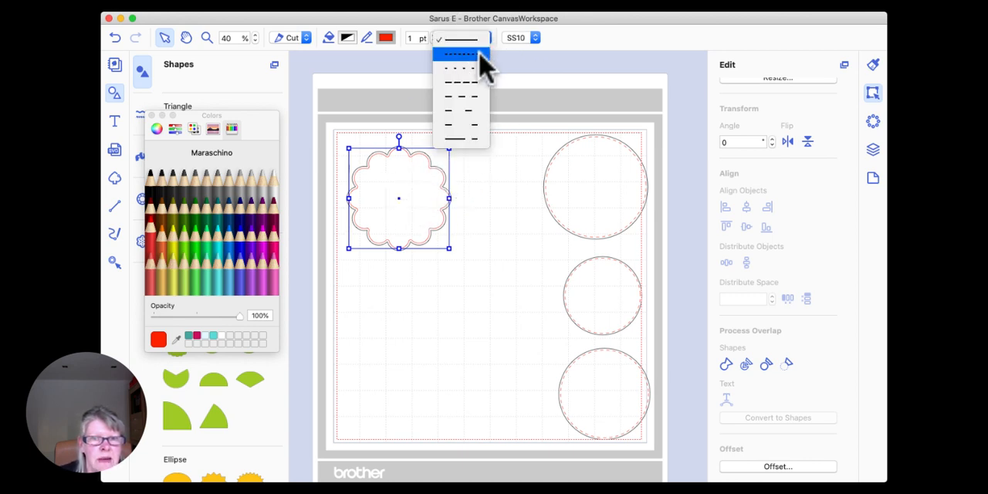
pyautogui.click(470, 100)
pyautogui.click(486, 110)
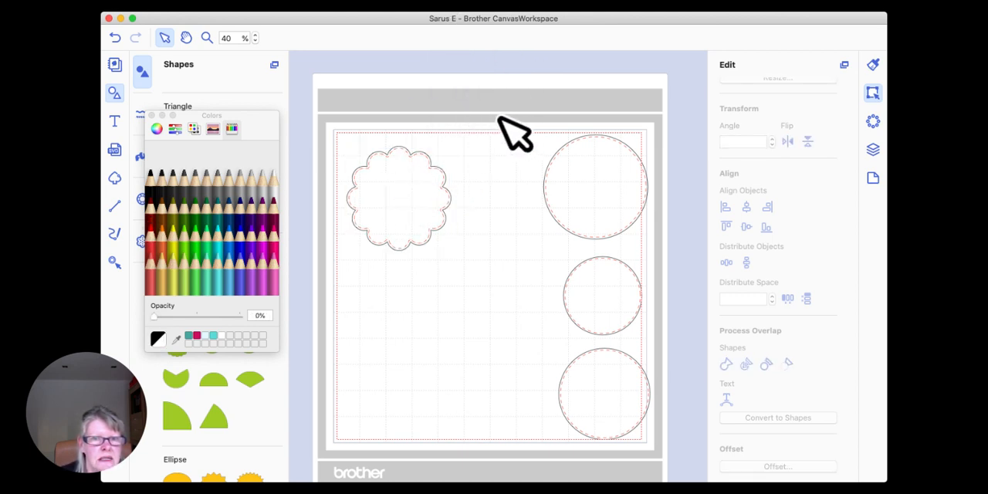
# Step: Examine the scalloped circle's dashed offset line up close and close the colour picker
pyautogui.click(206, 38)
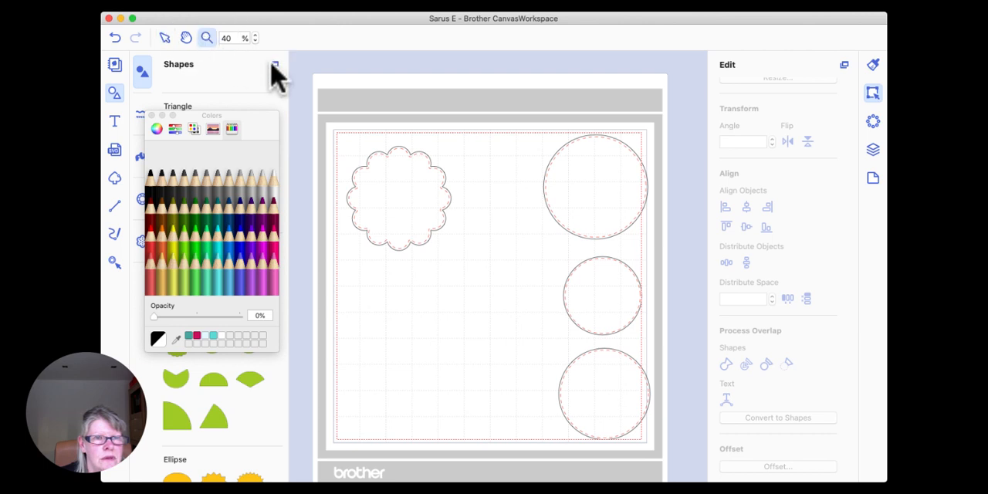
pyautogui.moveTo(340, 131); pyautogui.dragTo(457, 260)
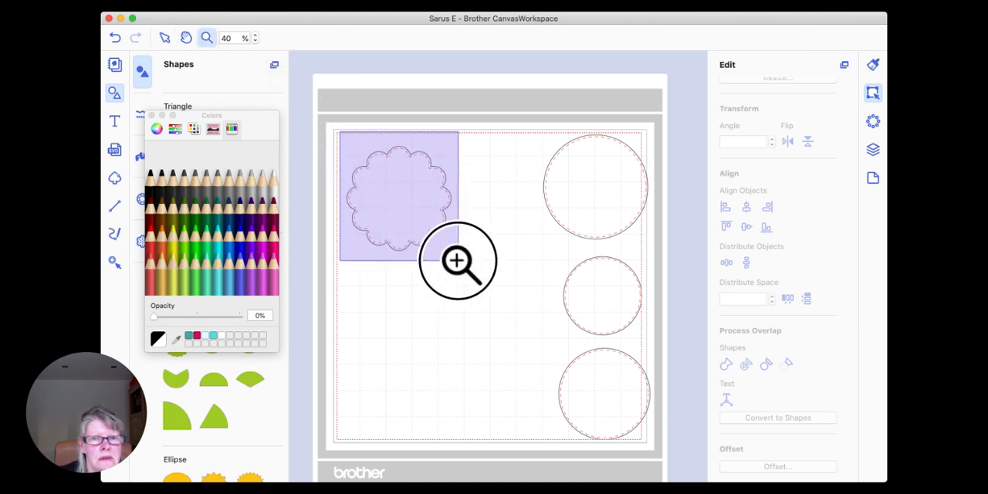
pyautogui.click(164, 38)
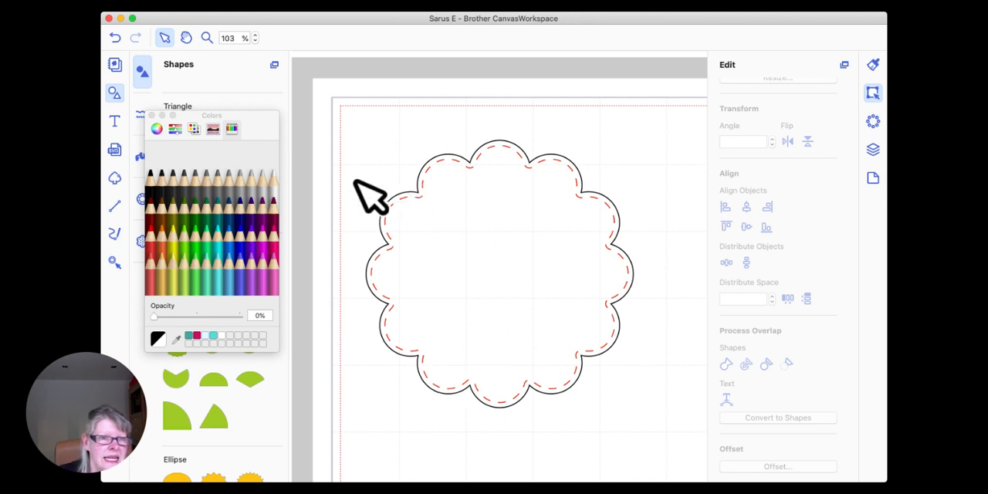
pyautogui.click(152, 116)
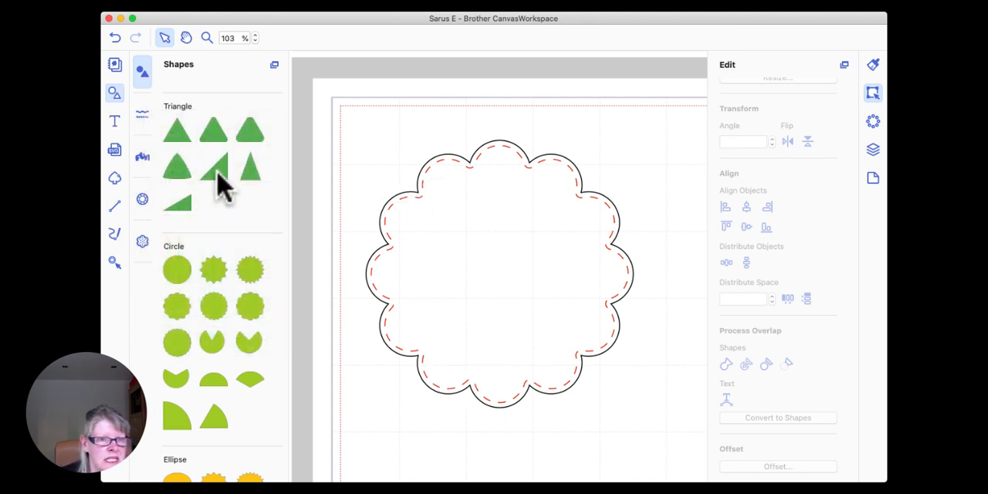
# Step: Add an equilateral triangle and move it clear of the scalloped circle, past the mat's upper-left corner, at 40% view
pyautogui.moveTo(186, 133); pyautogui.dragTo(390, 153)
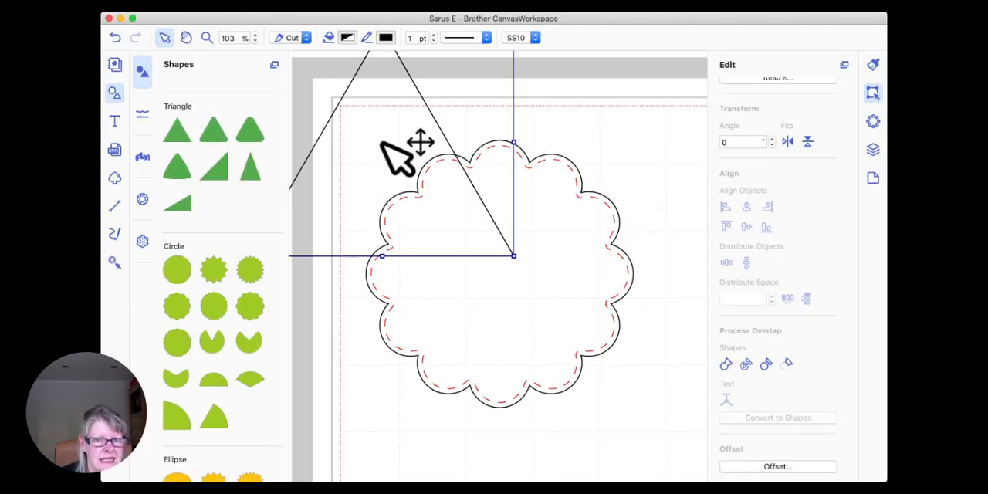
pyautogui.click(212, 38)
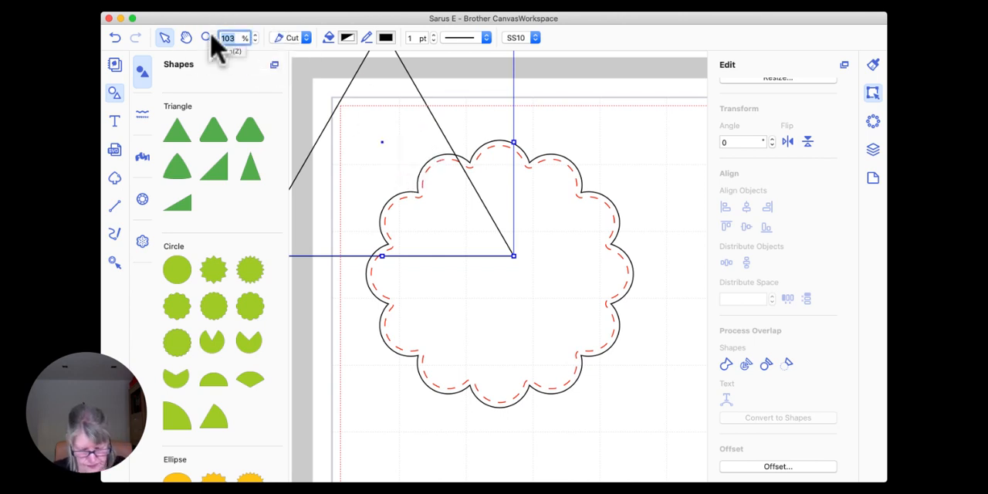
pyautogui.write('40')
pyautogui.press('Return')
pyautogui.moveTo(444, 218); pyautogui.dragTo(398, 164)
# Step: Group the scalloped circle with its dashed offset line and move the group toward the mat's centre, beside the 3-inch circle
pyautogui.click(496, 176)
pyautogui.click(507, 279)
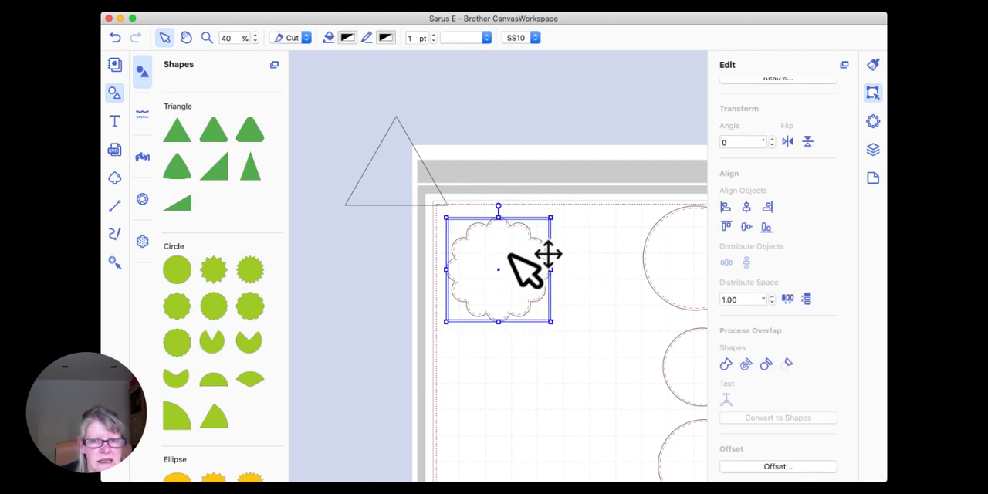
pyautogui.rightClick(511, 253)
pyautogui.click(555, 340)
pyautogui.moveTo(525, 282); pyautogui.dragTo(634, 370)
# Step: Move the triangle into the mat's upper-left corner, inside the cutting area
pyautogui.moveTo(386, 165); pyautogui.dragTo(466, 244)
pyautogui.hscroll(5, 488, 160)
pyautogui.scroll(-3, 488, 161)
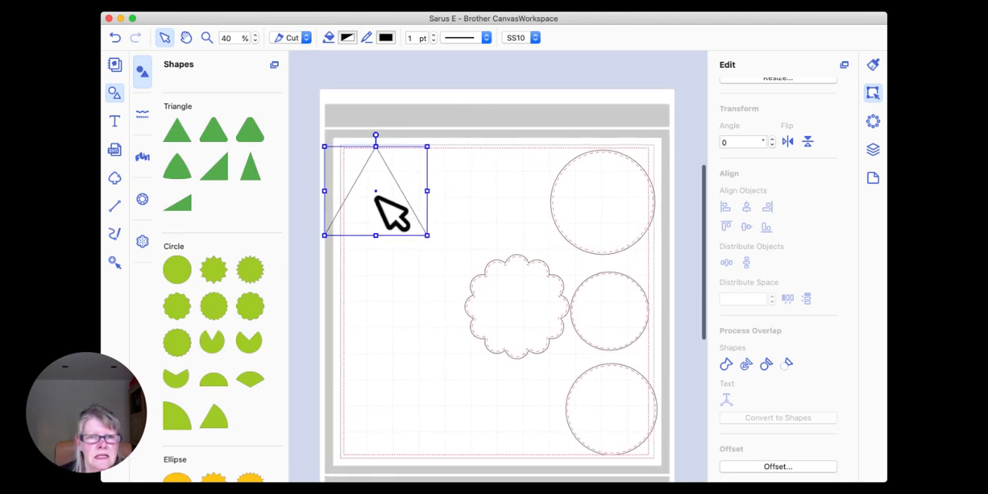
pyautogui.moveTo(379, 198); pyautogui.dragTo(409, 201)
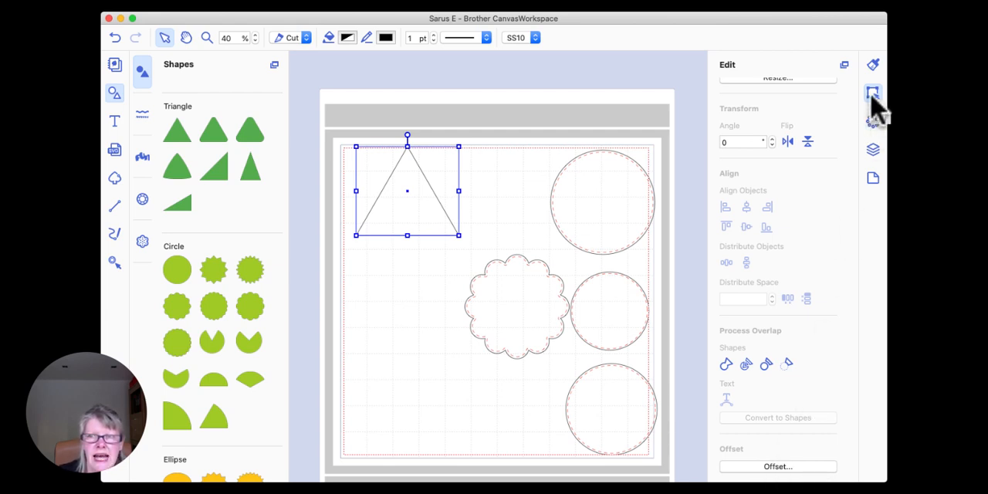
# Step: Create an inward offset line for the triangle with 0.08" spacing and style it dashed in Strawberry pink
pyautogui.click(773, 467)
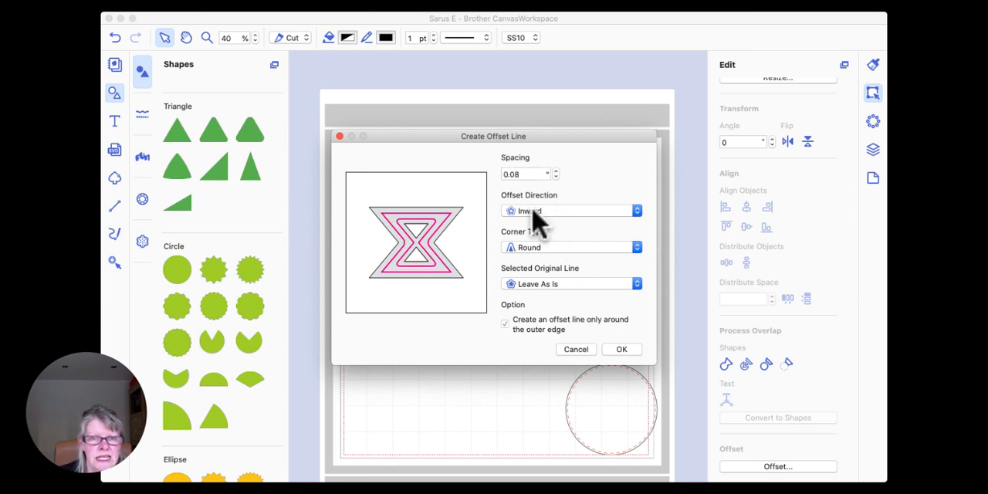
pyautogui.click(622, 352)
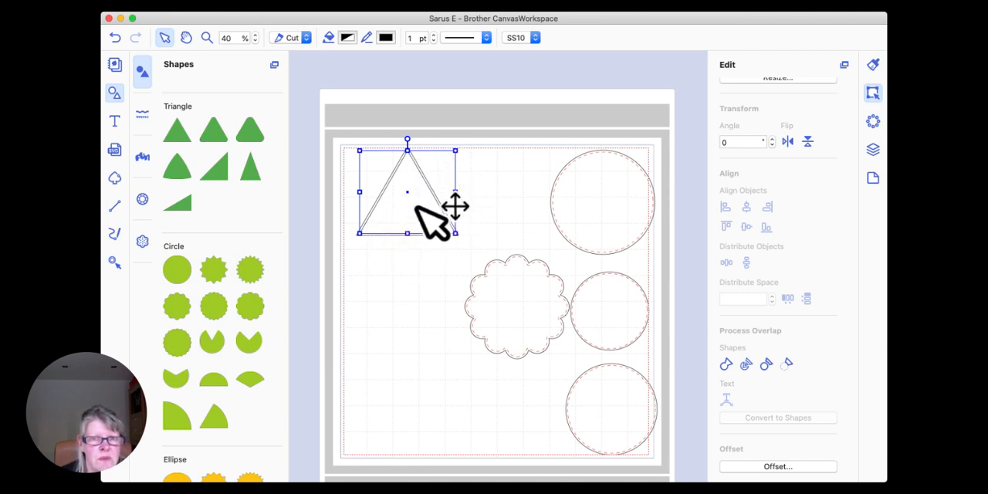
pyautogui.click(485, 38)
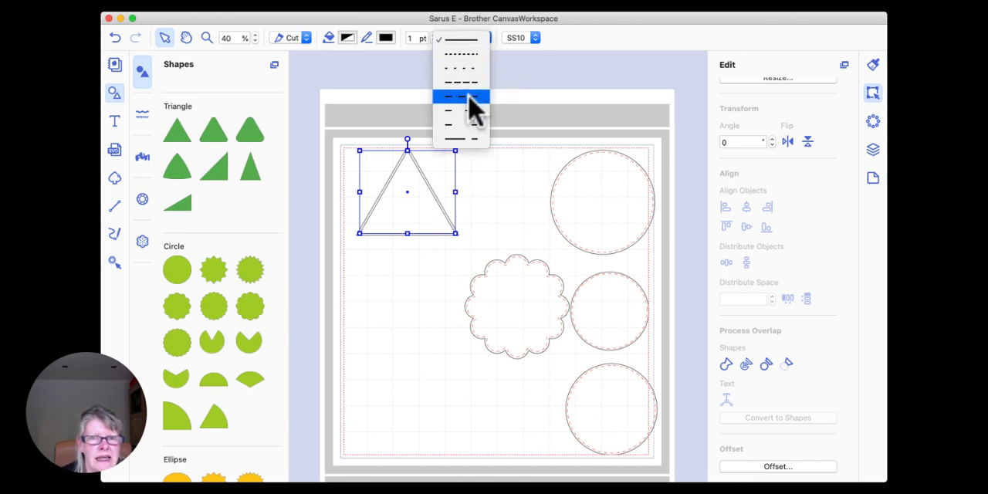
pyautogui.click(473, 99)
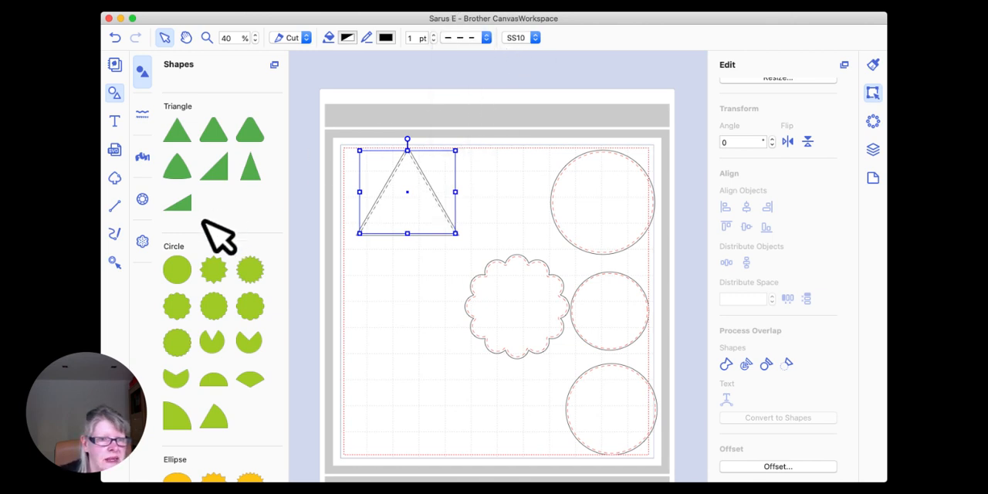
pyautogui.click(385, 38)
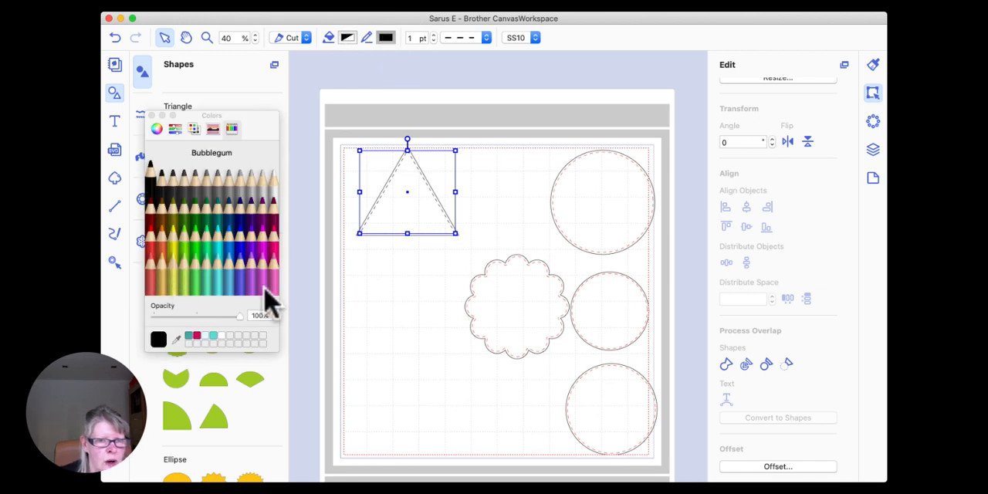
pyautogui.click(278, 254)
pyautogui.click(379, 118)
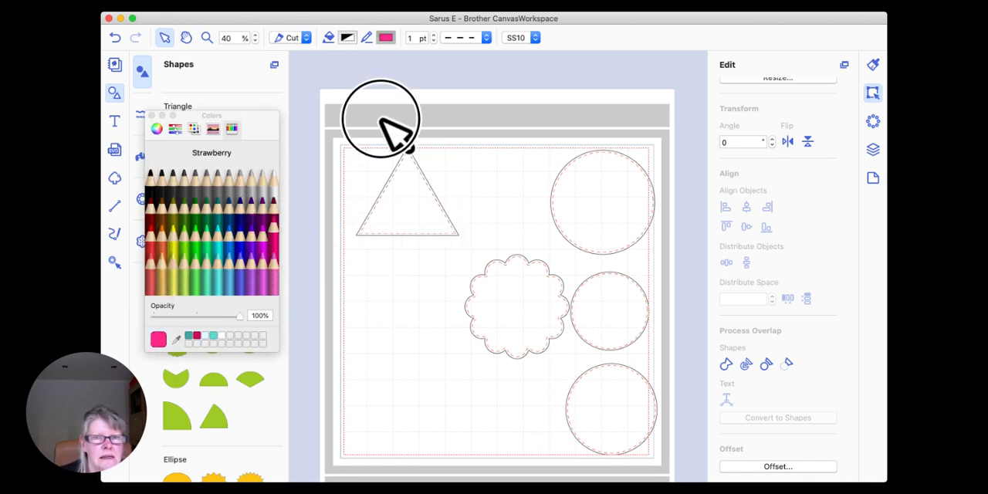
# Step: Examine the triangle and its dashed offset line up close, and bring up the object properties
pyautogui.moveTo(344, 124)
pyautogui.mouseDown()
pyautogui.moveTo(435, 185)
pyautogui.moveTo(431, 193)
pyautogui.mouseUp()
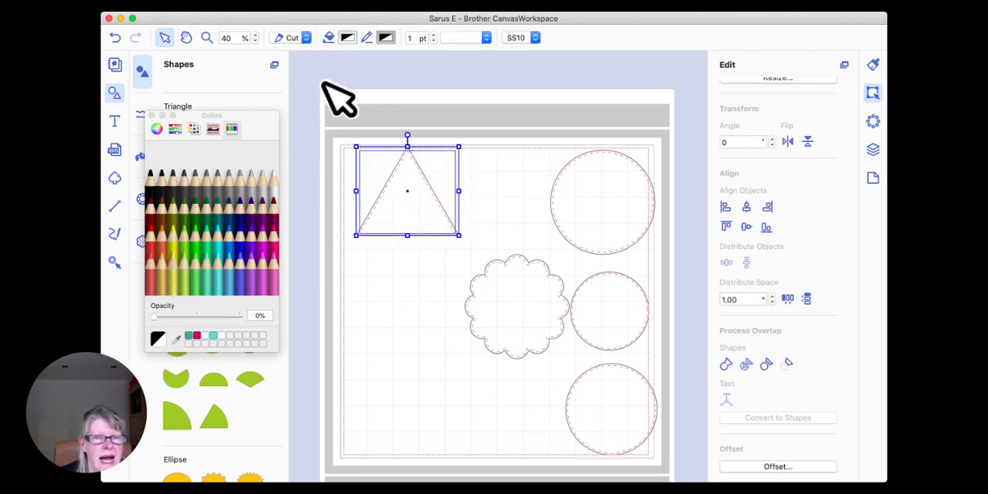
pyautogui.click(206, 38)
pyautogui.moveTo(350, 127); pyautogui.dragTo(478, 249)
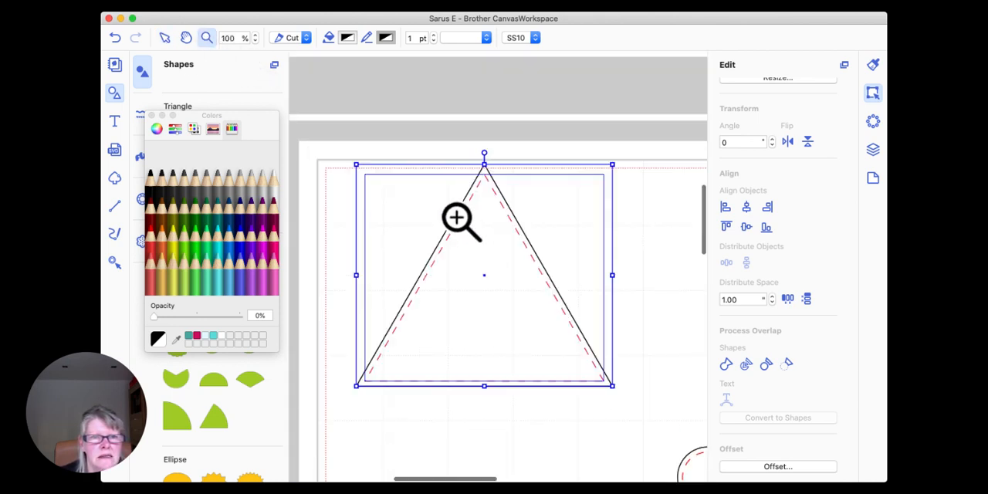
pyautogui.click(165, 38)
pyautogui.click(394, 108)
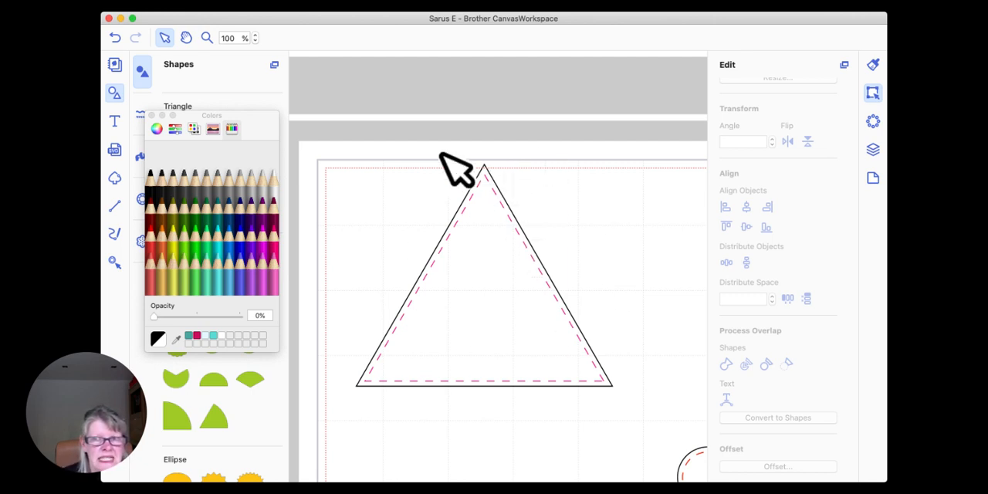
pyautogui.scroll(5, 741, 232)
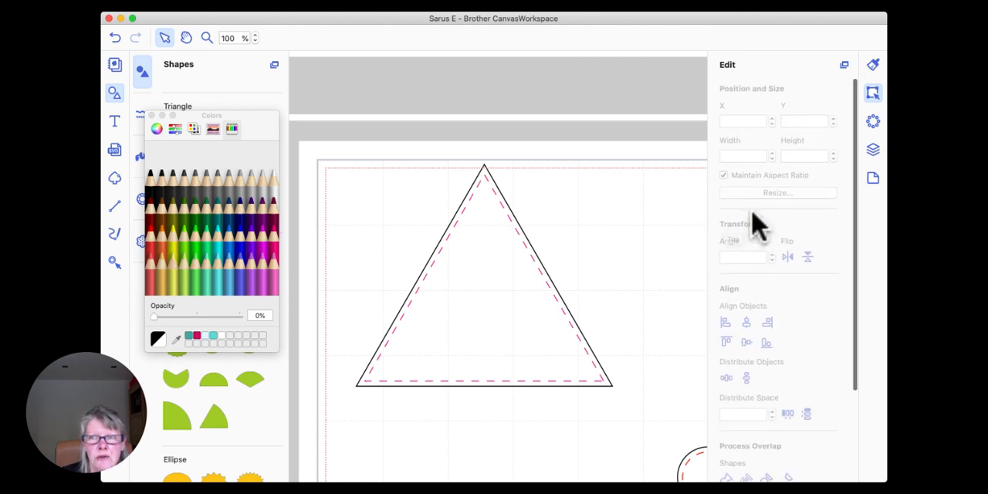
pyautogui.click(873, 65)
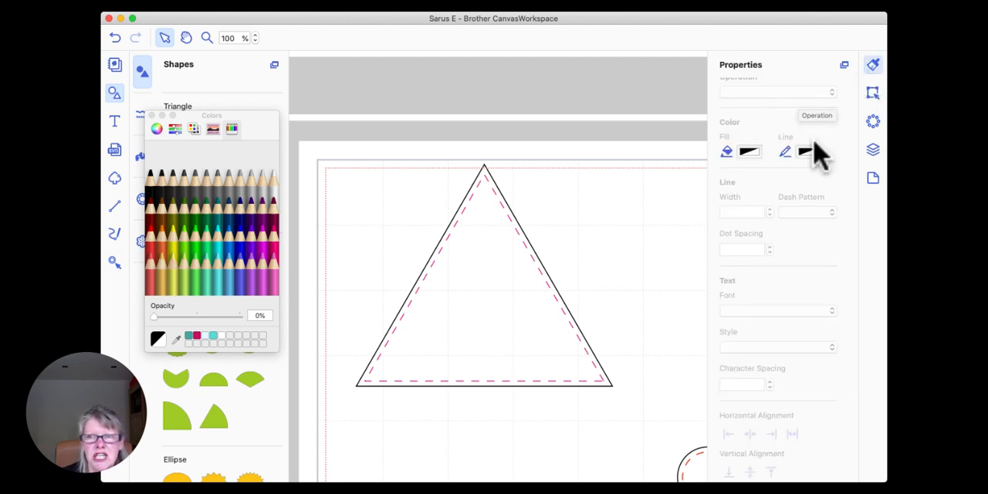
# Step: Set the operation of the triangle's dashed pink offset line to Draw
pyautogui.click(872, 94)
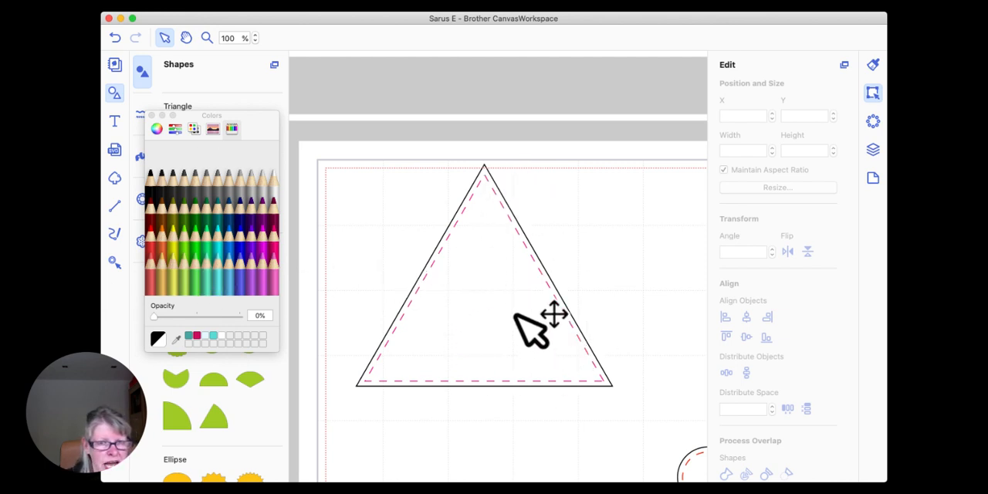
pyautogui.click(478, 245)
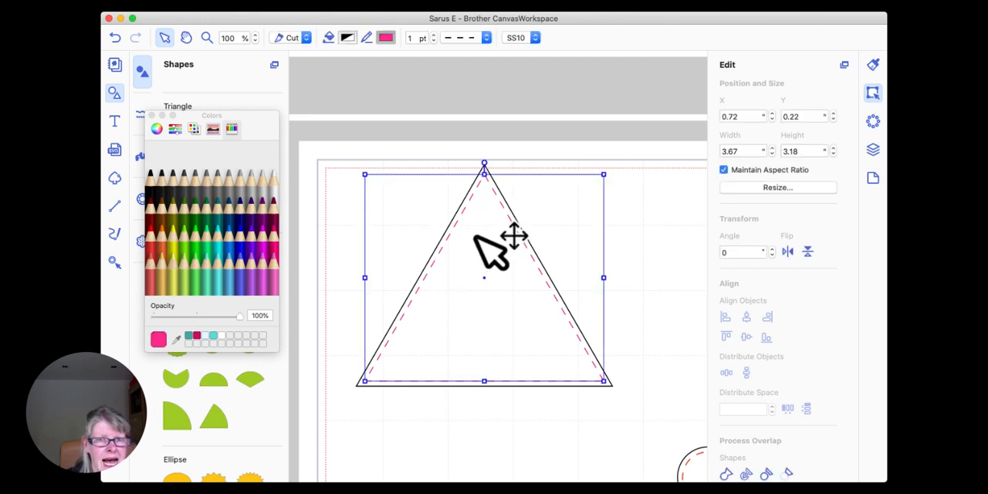
pyautogui.click(307, 38)
pyautogui.click(300, 52)
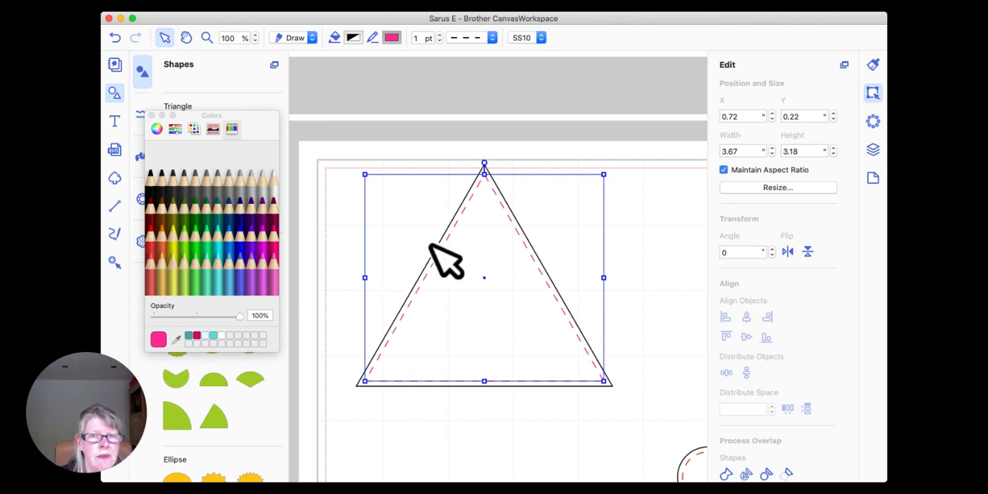
# Step: Close the colour picker and add a plain heart shape on the mat, just below the triangle
pyautogui.moveTo(238, 38); pyautogui.dragTo(209, 36)
pyautogui.write('40')
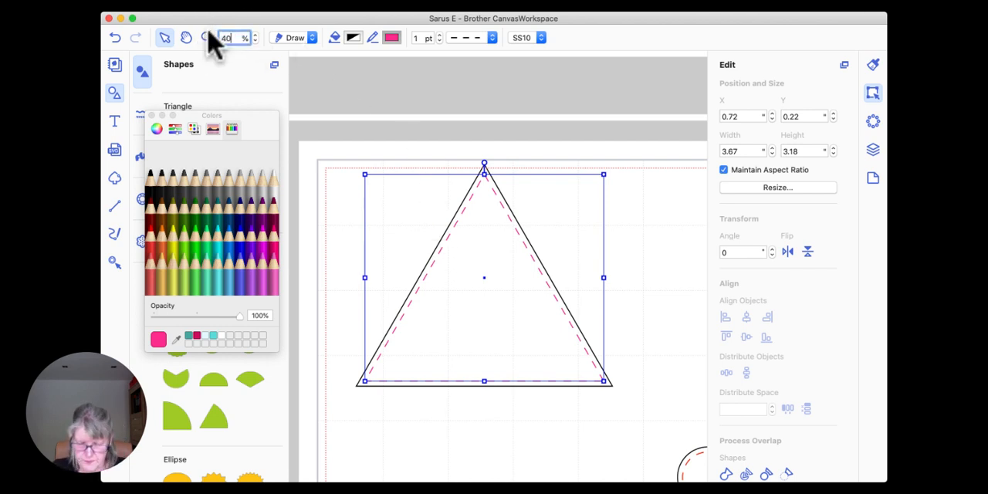
pyautogui.press('Return')
pyautogui.scroll(-3, 425, 126)
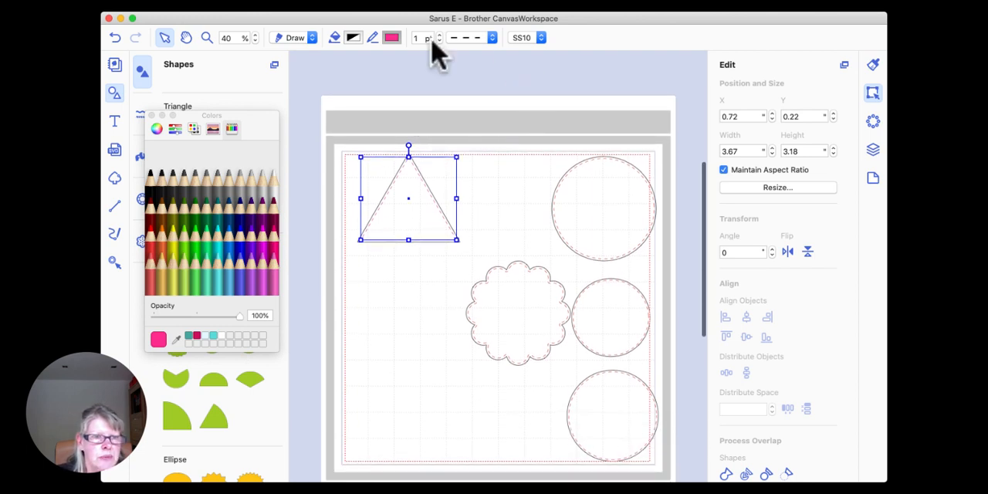
pyautogui.click(152, 115)
pyautogui.scroll(-1, 201, 247)
pyautogui.scroll(-10, 203, 247)
pyautogui.moveTo(181, 264); pyautogui.dragTo(375, 348)
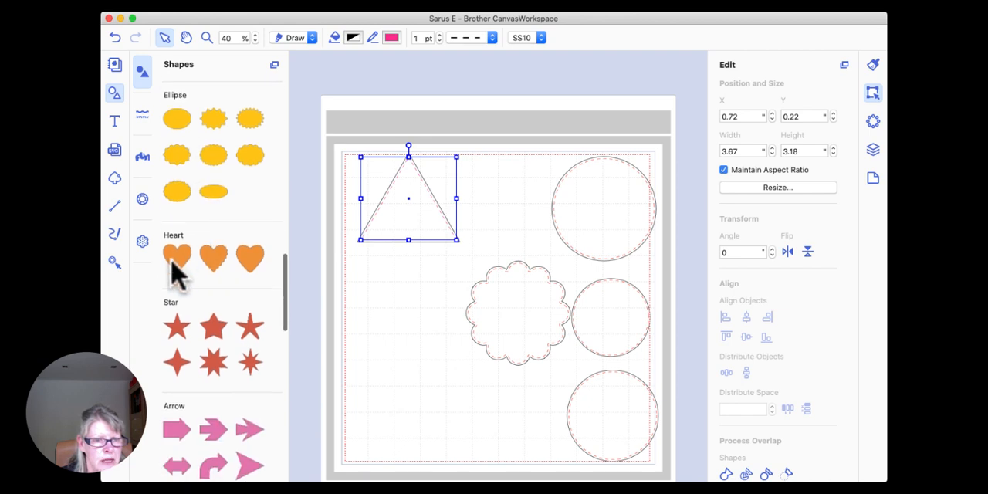
pyautogui.moveTo(424, 328); pyautogui.dragTo(392, 300)
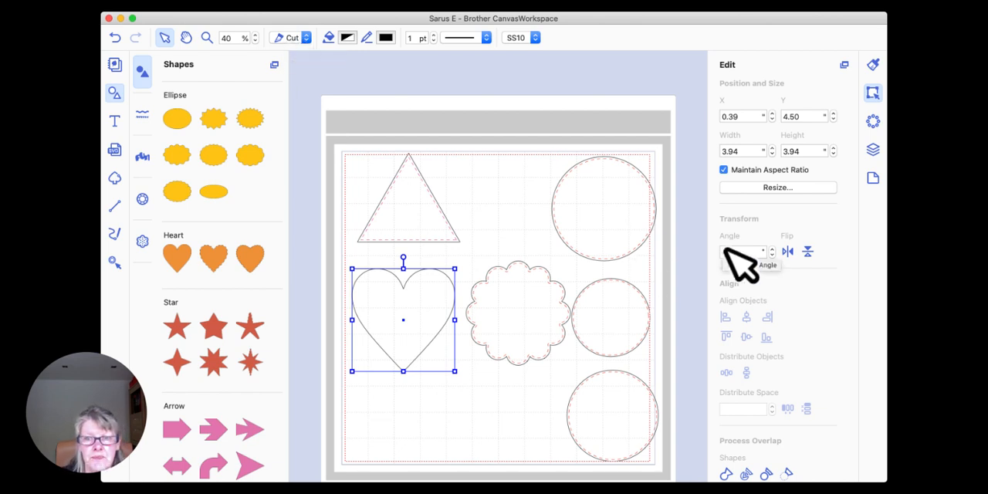
# Step: Create an inward offset line for the heart and give it the medium-spaced dash pattern
pyautogui.scroll(-3, 737, 260)
pyautogui.click(780, 466)
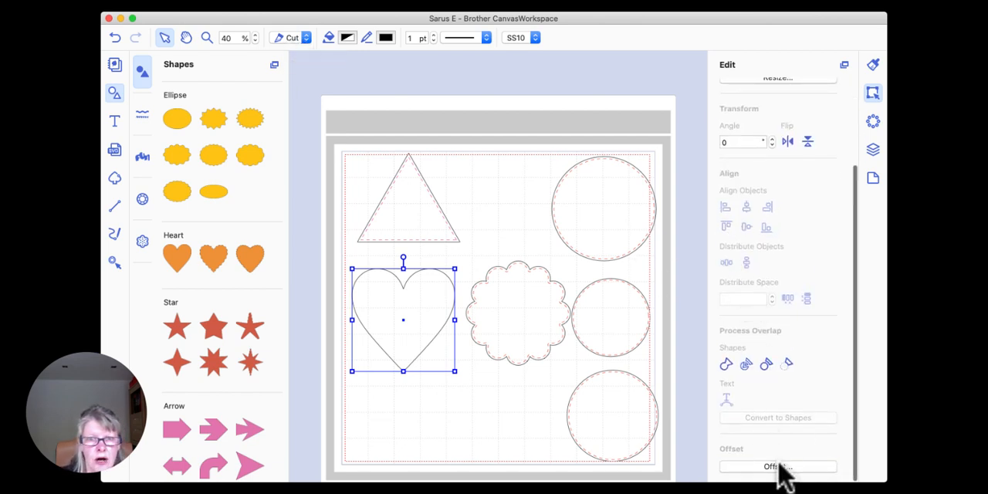
pyautogui.click(624, 350)
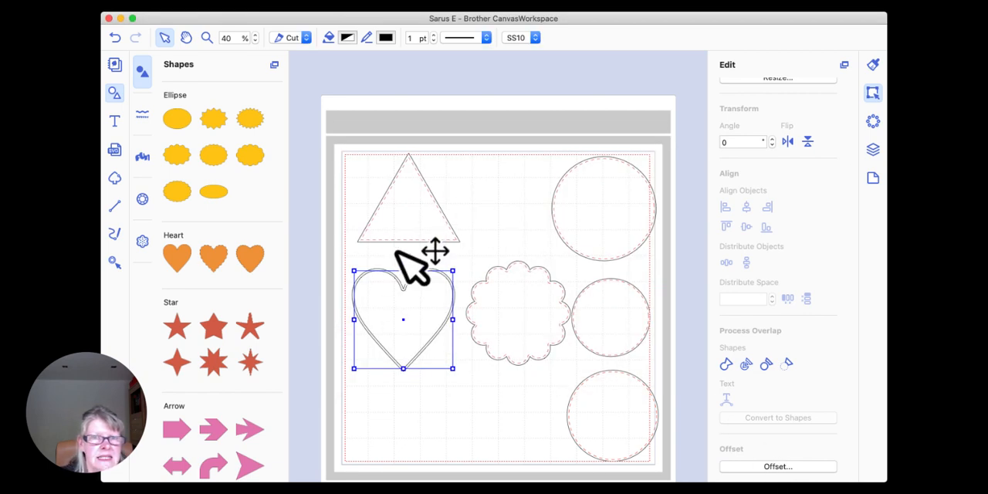
pyautogui.click(486, 38)
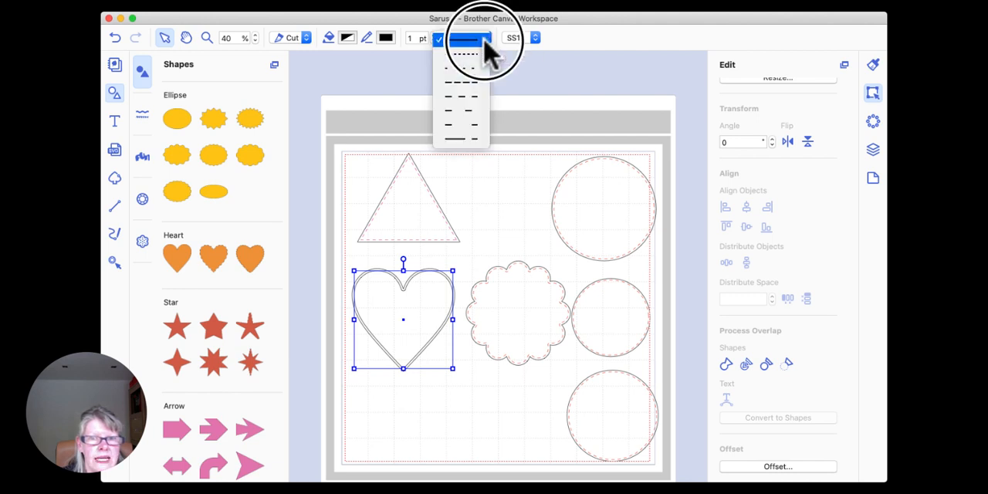
pyautogui.click(475, 96)
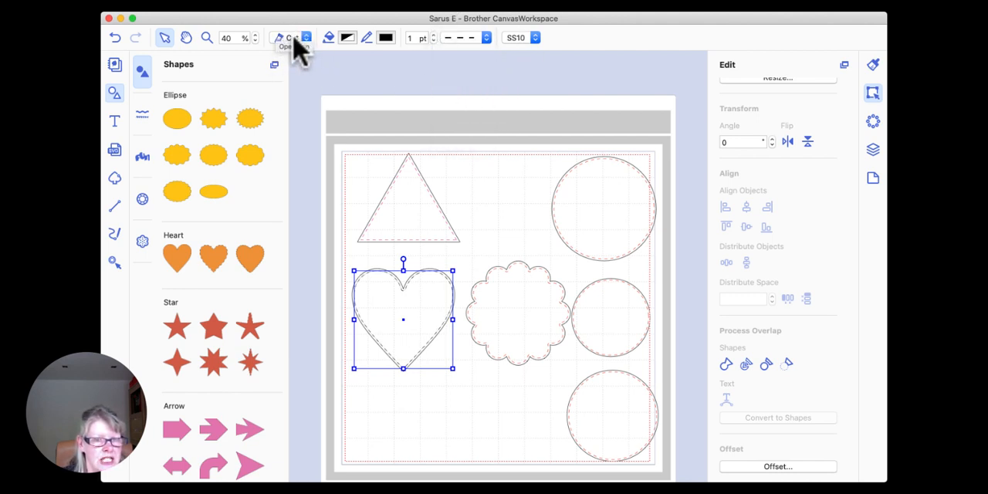
# Step: Group the heart with its dashed offset line and move the group slightly lower beneath the triangle
pyautogui.click(339, 268)
pyautogui.moveTo(340, 267); pyautogui.dragTo(389, 303)
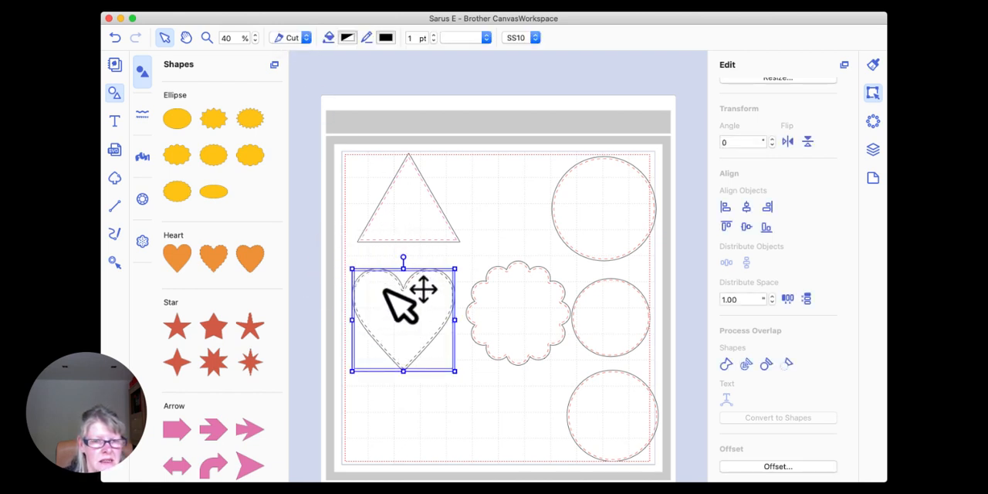
pyautogui.rightClick(383, 282)
pyautogui.click(426, 359)
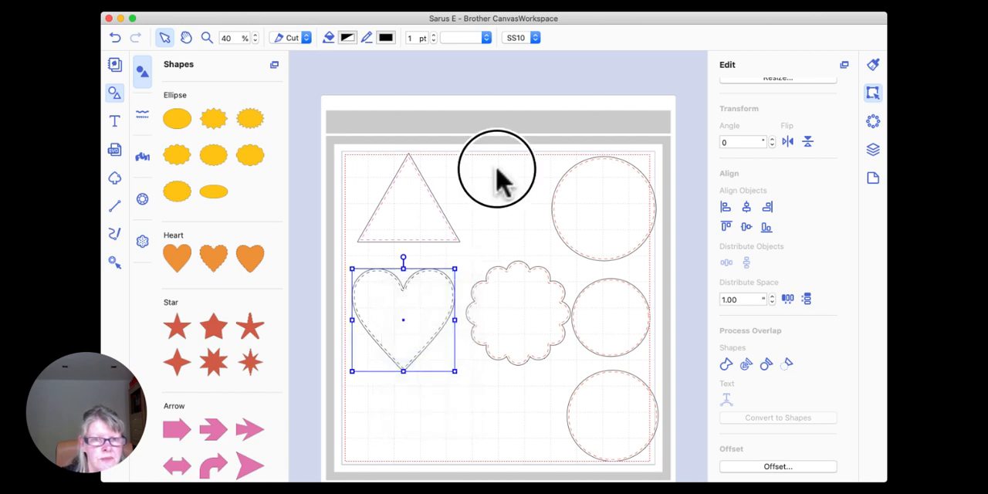
pyautogui.click(426, 262)
pyautogui.moveTo(423, 272); pyautogui.dragTo(409, 294)
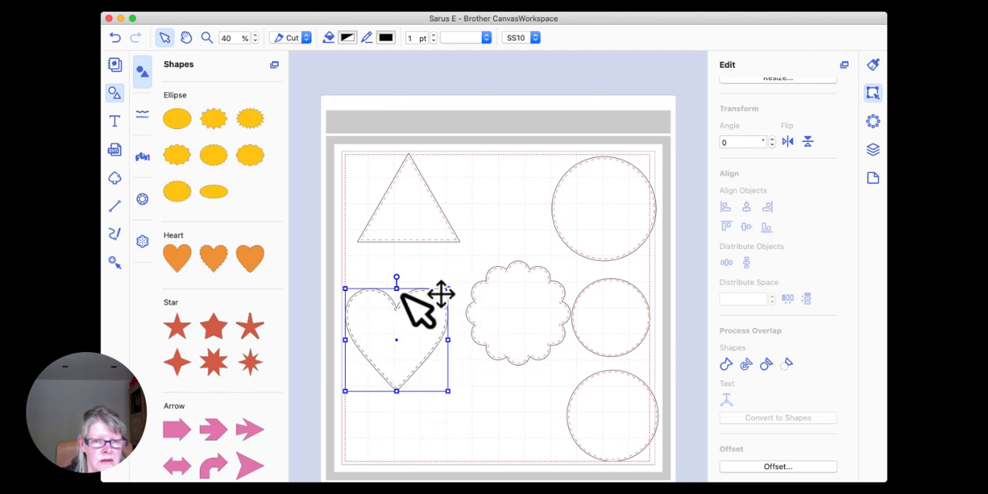
pyautogui.moveTo(399, 307); pyautogui.dragTo(404, 299)
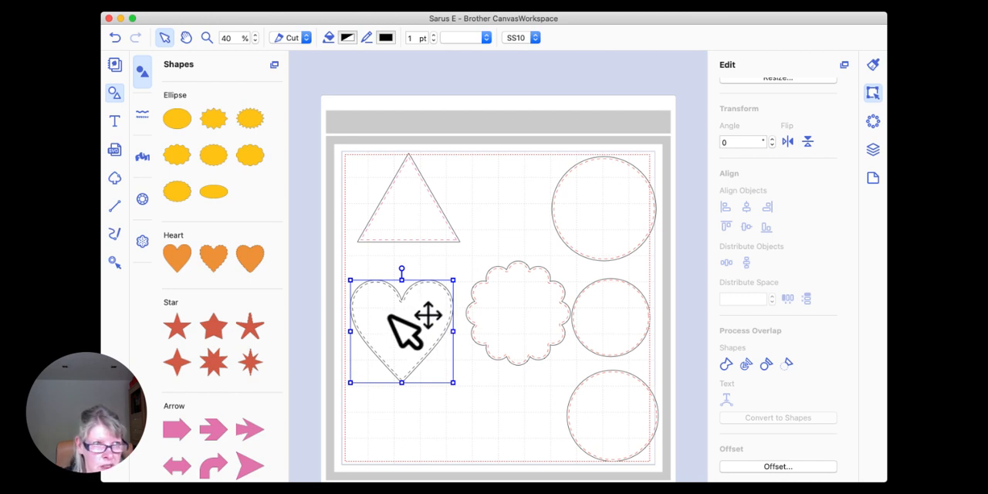
pyautogui.click(409, 267)
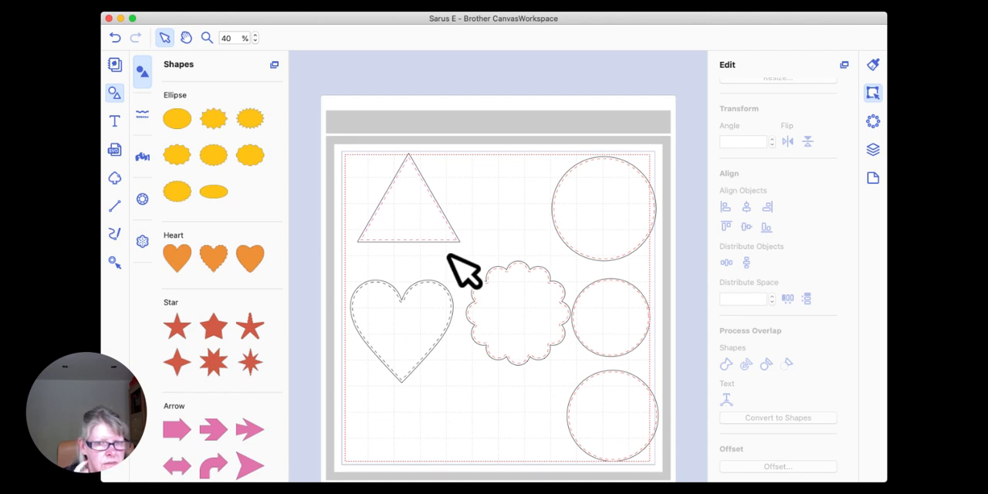
# Step: Shift the three circles and the scalloped circle leftward into the cutting area, and move the heart further down the mat
pyautogui.moveTo(599, 208); pyautogui.dragTo(562, 212)
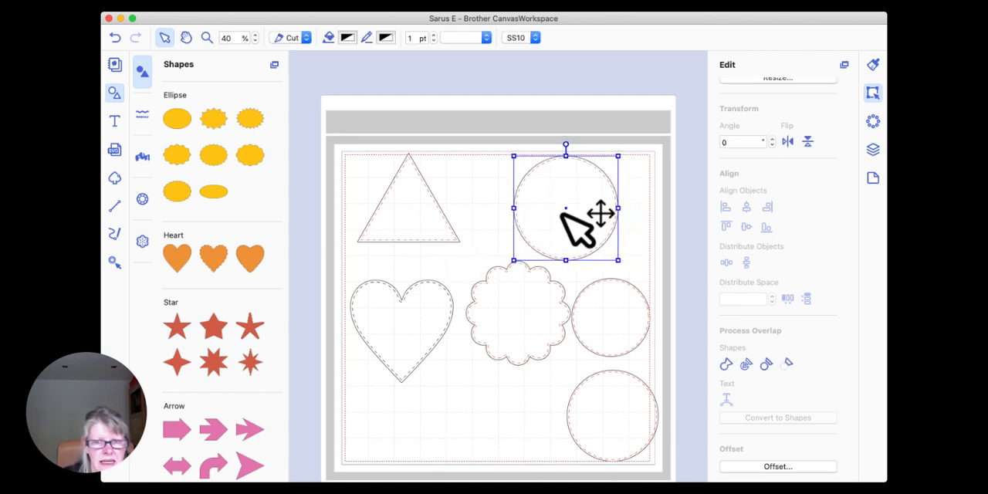
pyautogui.click(489, 279)
pyautogui.click(518, 292)
pyautogui.moveTo(518, 288); pyautogui.dragTo(513, 294)
pyautogui.moveTo(615, 300); pyautogui.dragTo(597, 290)
pyautogui.moveTo(614, 402); pyautogui.dragTo(587, 394)
pyautogui.moveTo(511, 336); pyautogui.dragTo(503, 322)
pyautogui.moveTo(402, 324); pyautogui.dragTo(401, 352)
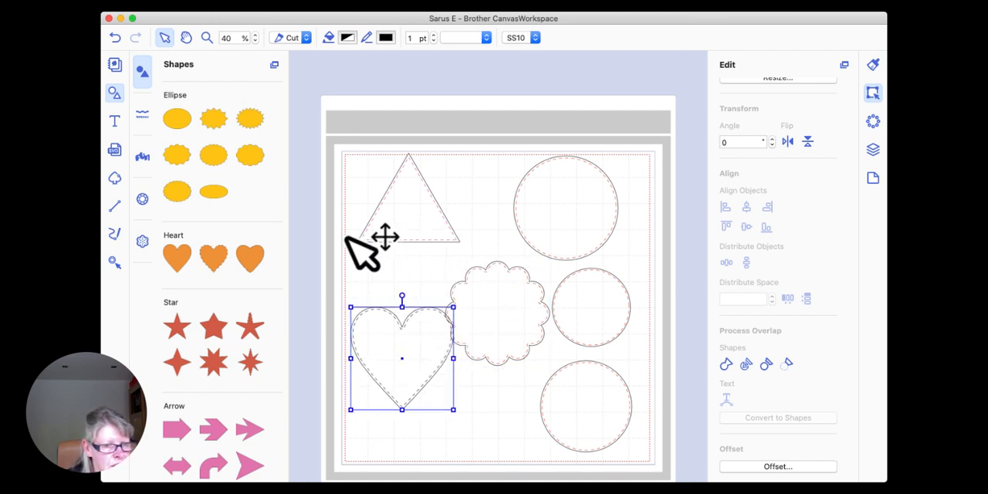
# Step: Find the pale pink scalloped border among the border shapes and place it across the upper part of the mat
pyautogui.scroll(-3, 203, 220)
pyautogui.scroll(10, 203, 220)
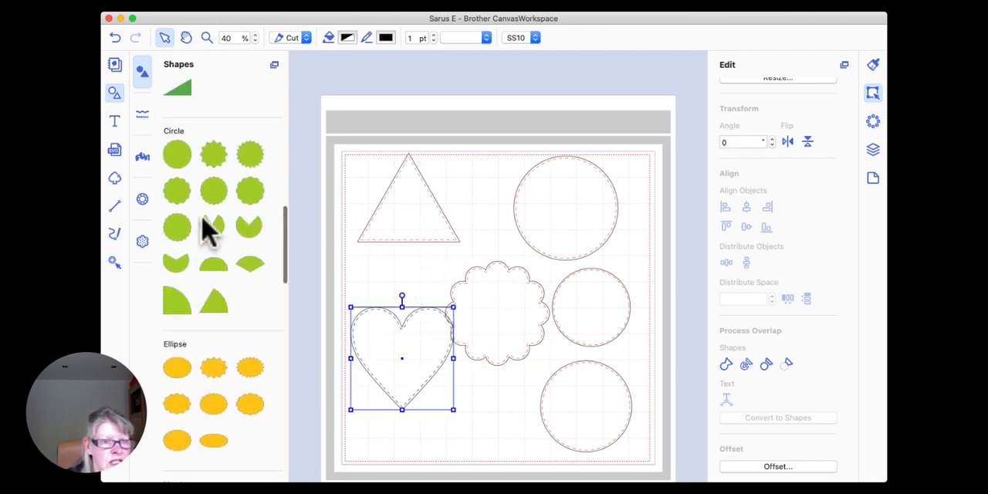
pyautogui.click(144, 118)
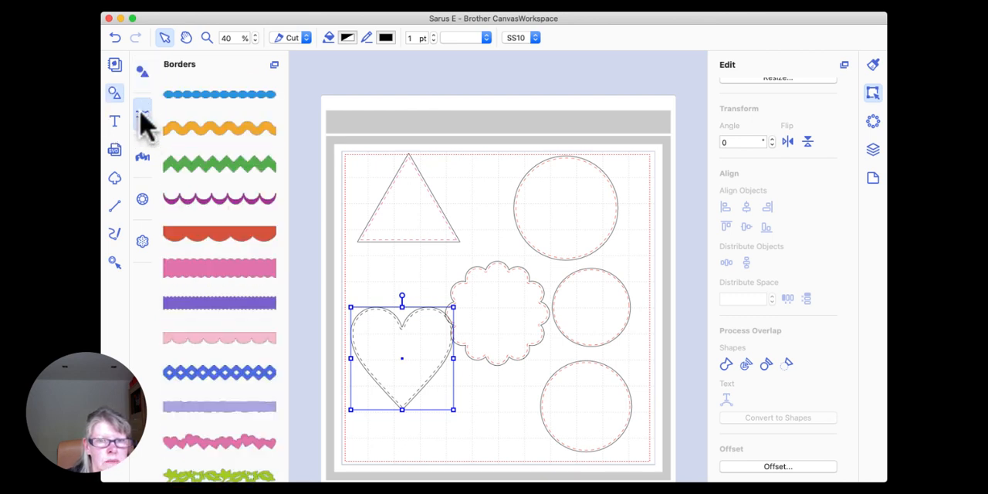
pyautogui.scroll(-5, 231, 232)
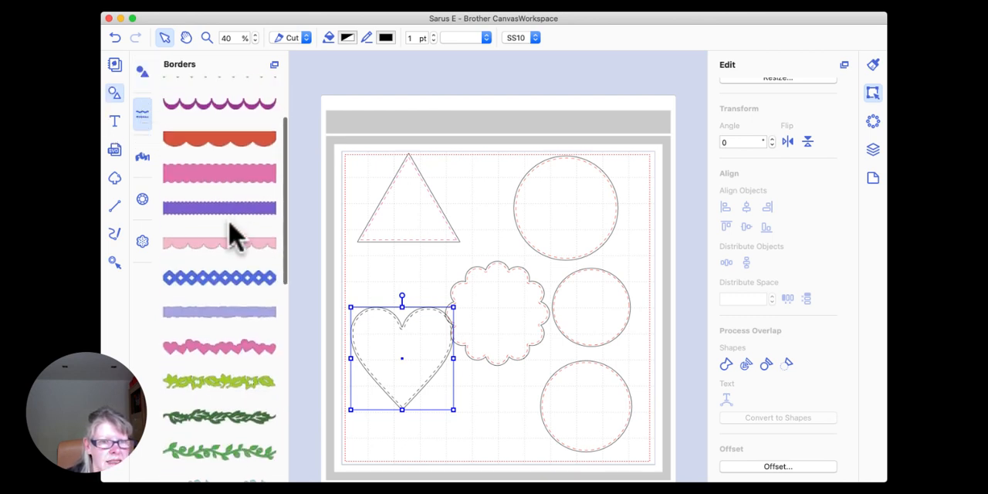
pyautogui.moveTo(223, 237); pyautogui.dragTo(465, 144)
# Step: Move the triangle and the 4-inch and 3-inch circles down the mat, and position the scalloped border inside the upper cutting area
pyautogui.moveTo(406, 204); pyautogui.dragTo(453, 394)
pyautogui.moveTo(425, 221); pyautogui.dragTo(465, 408)
pyautogui.moveTo(568, 217); pyautogui.dragTo(464, 437)
pyautogui.moveTo(591, 332); pyautogui.dragTo(583, 433)
pyautogui.moveTo(448, 157); pyautogui.dragTo(479, 198)
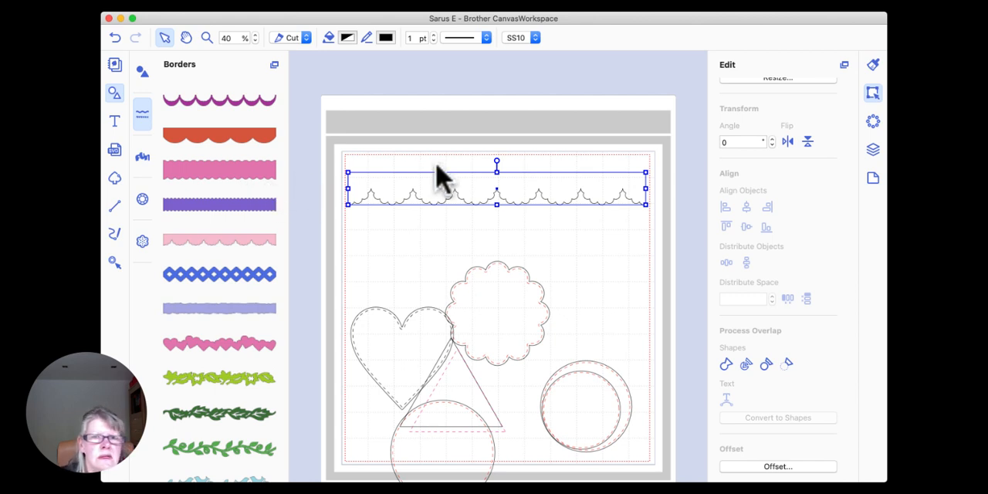
pyautogui.click(490, 191)
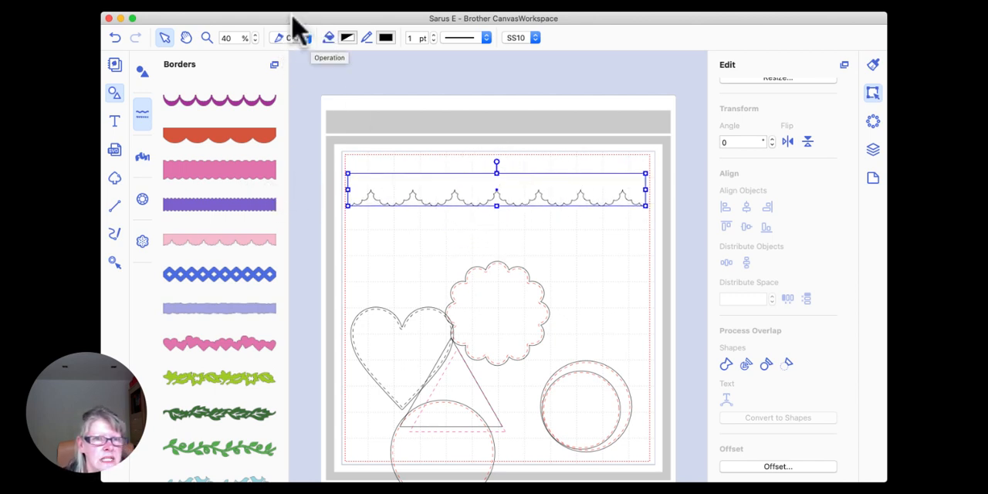
pyautogui.moveTo(476, 191); pyautogui.dragTo(477, 177)
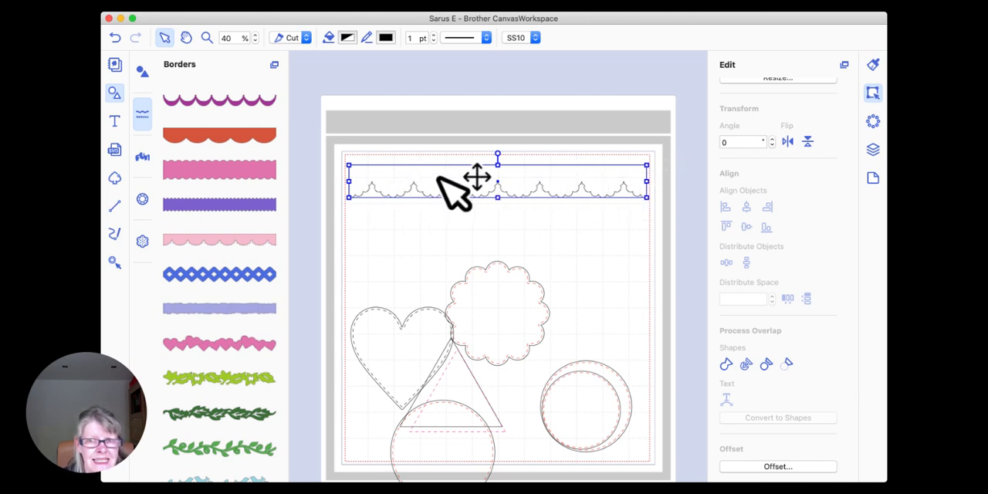
# Step: Create an inward offset line for the scalloped border with 0.08" spacing and round corners, and give it a dashed pattern
pyautogui.click(781, 467)
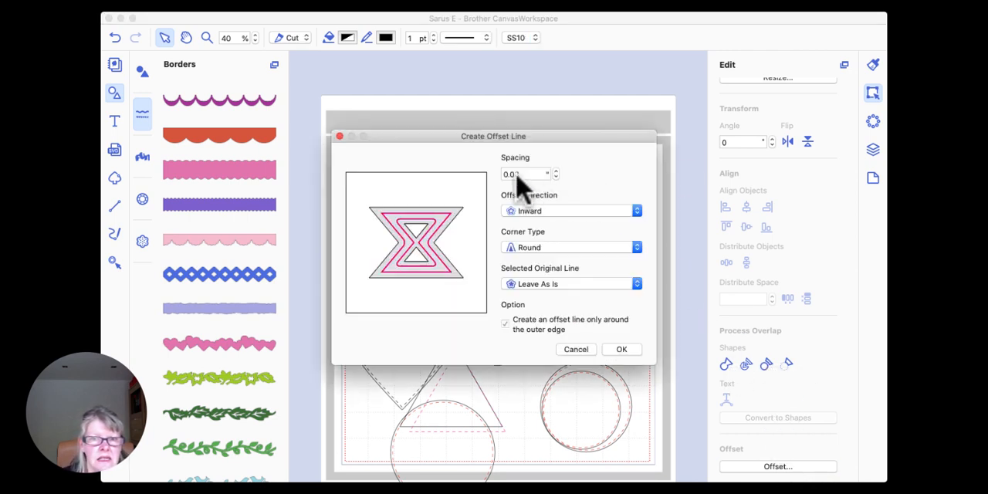
pyautogui.click(622, 349)
pyautogui.click(429, 232)
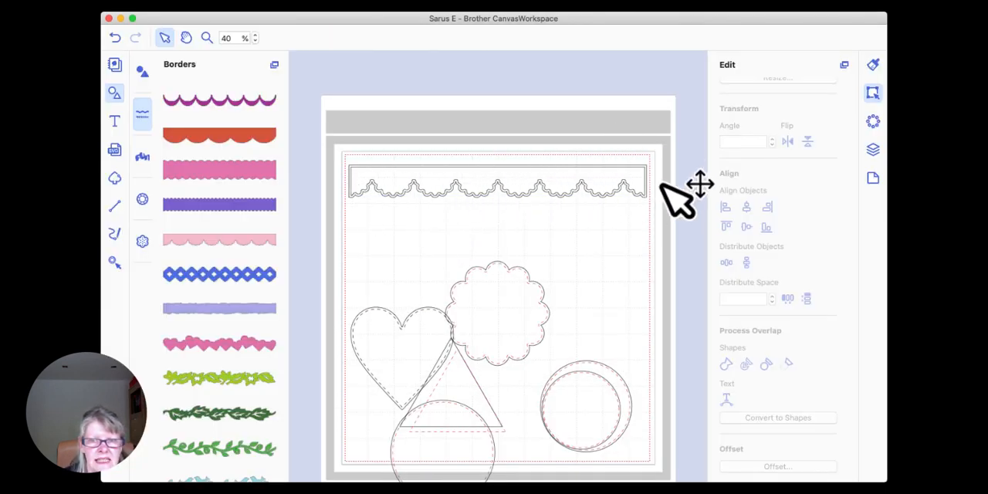
pyautogui.click(484, 177)
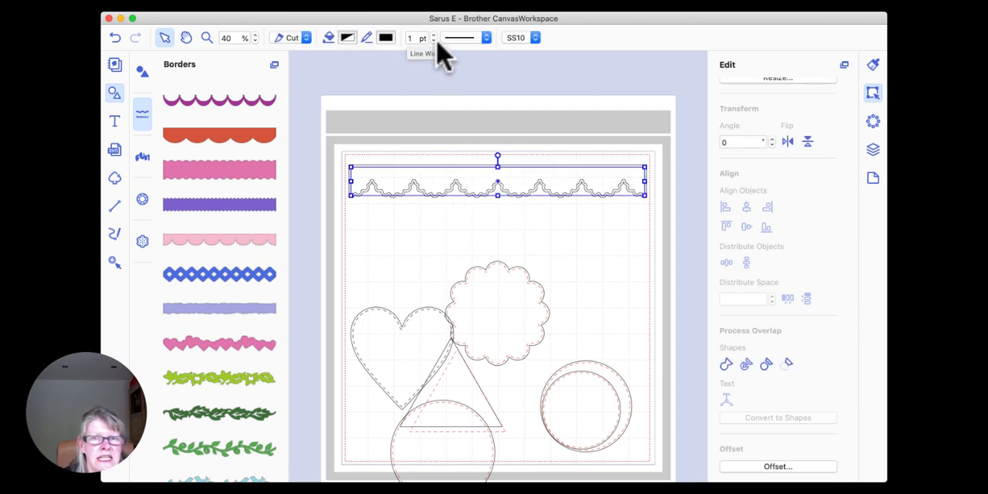
pyautogui.click(486, 38)
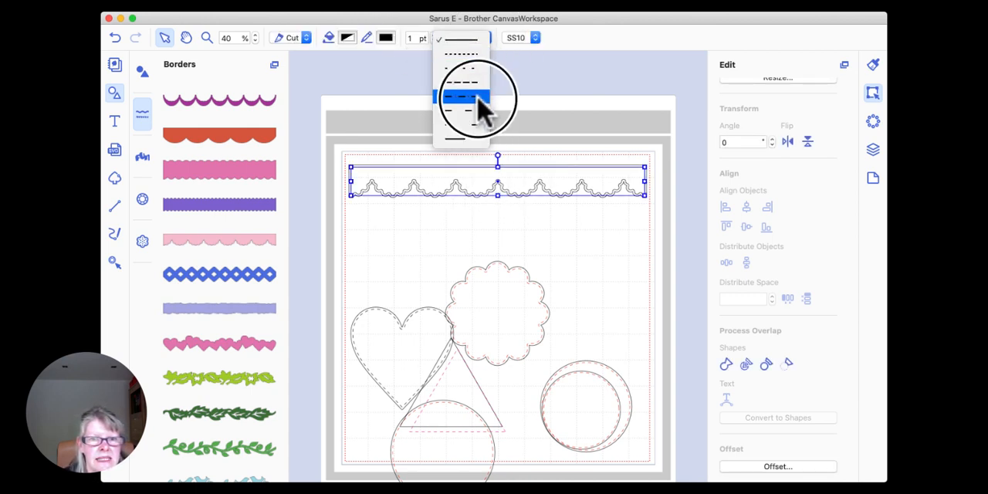
pyautogui.click(480, 99)
pyautogui.click(469, 100)
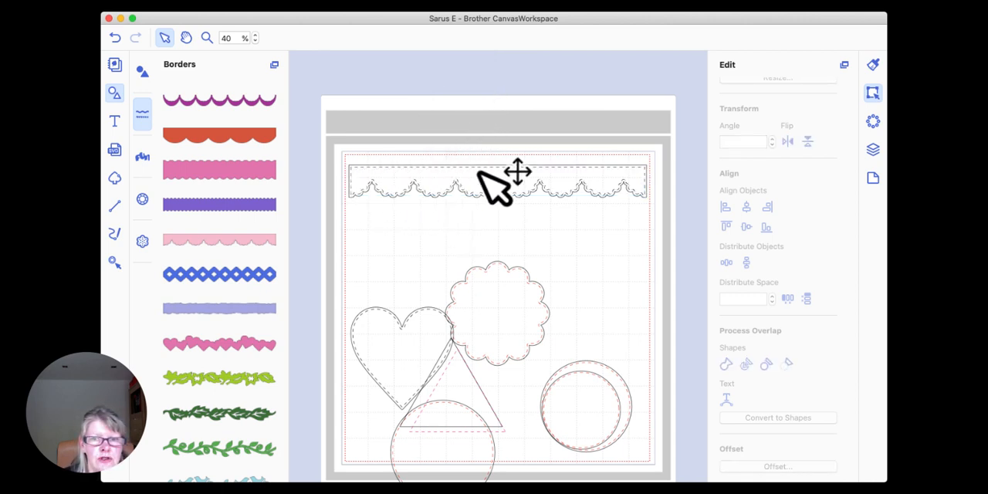
# Step: Set the operation of the border's dashed offset line to Draw
pyautogui.click(440, 184)
pyautogui.click(291, 38)
pyautogui.click(300, 51)
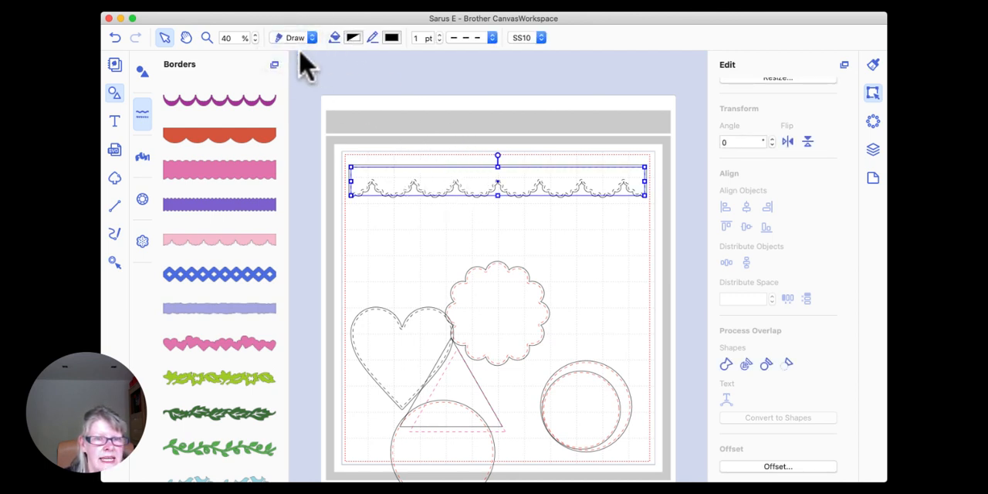
pyautogui.click(421, 112)
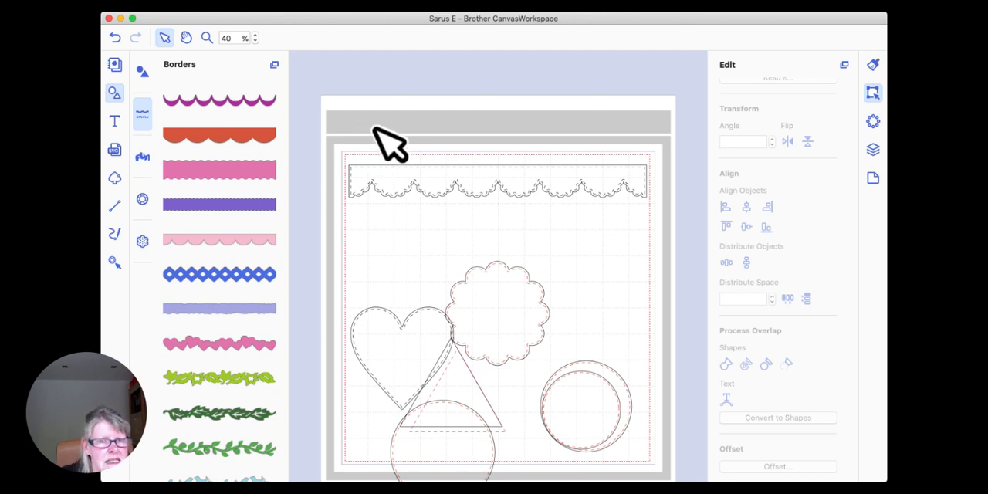
# Step: Group the scalloped border with its dashed offset line and move the group down across the middle of the mat
pyautogui.moveTo(409, 134); pyautogui.dragTo(549, 323)
pyautogui.rightClick(464, 176)
pyautogui.click(500, 249)
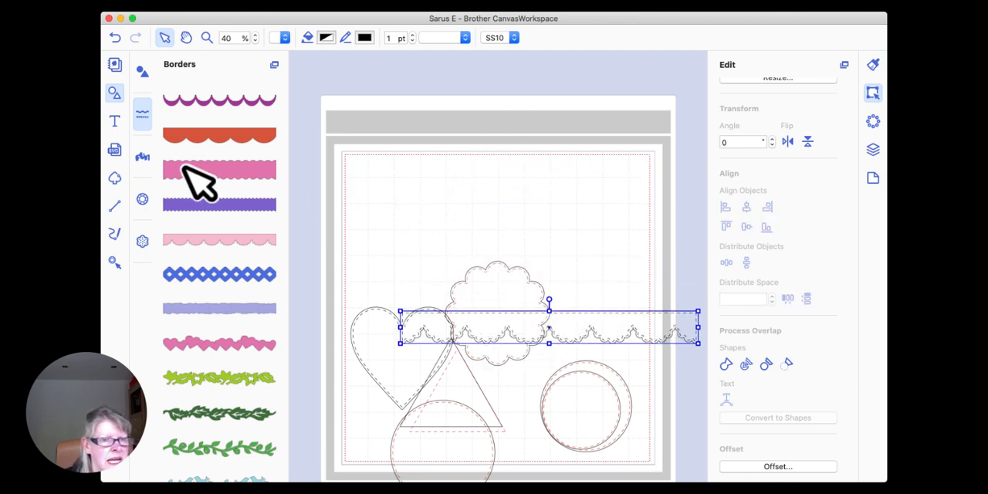
# Step: Add the text HELLO in the empty area of the mat above the scalloped circle
pyautogui.click(115, 121)
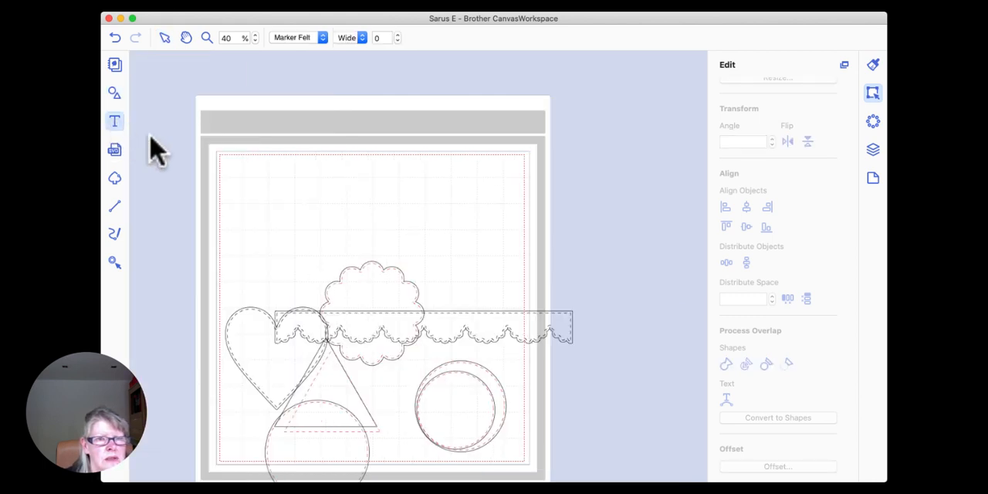
pyautogui.click(356, 193)
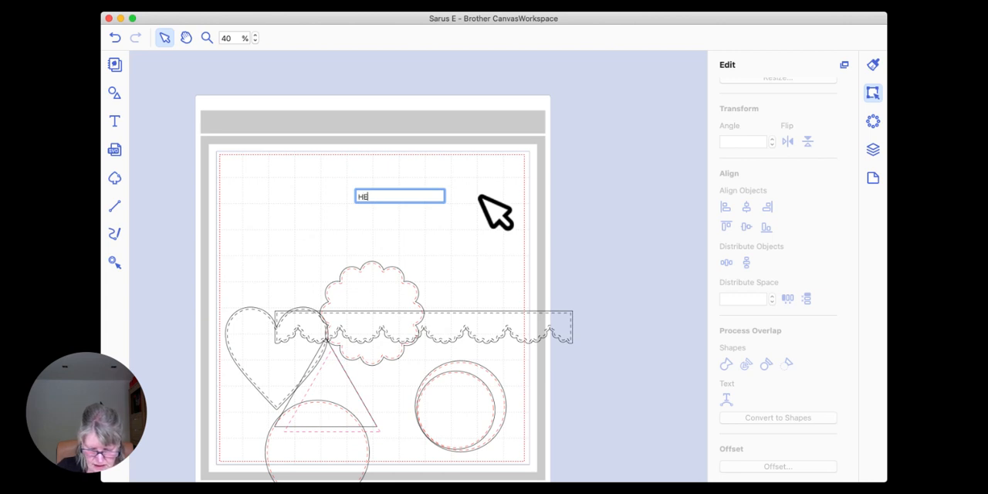
pyautogui.write('HELLO')
pyautogui.click(479, 196)
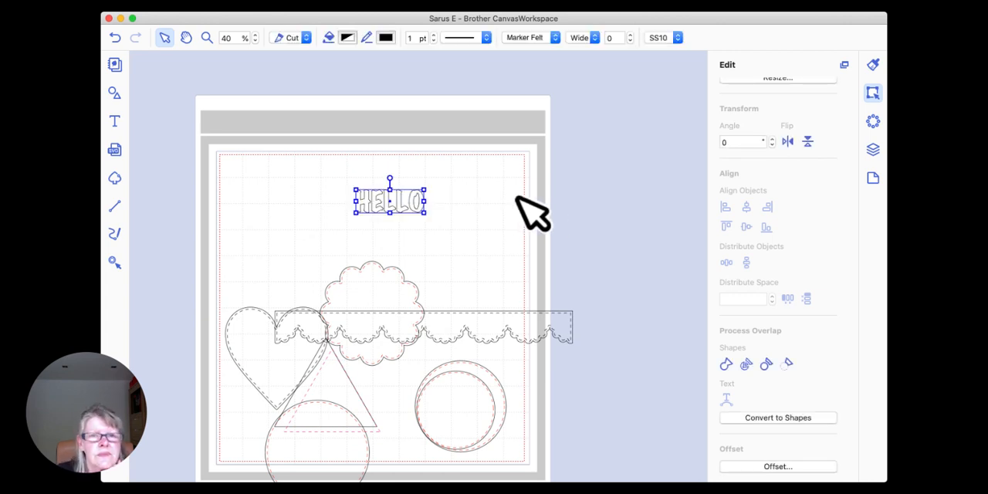
# Step: Change the HELLO text's font to Impact and enlarge it across the upper middle of the mat
pyautogui.click(553, 37)
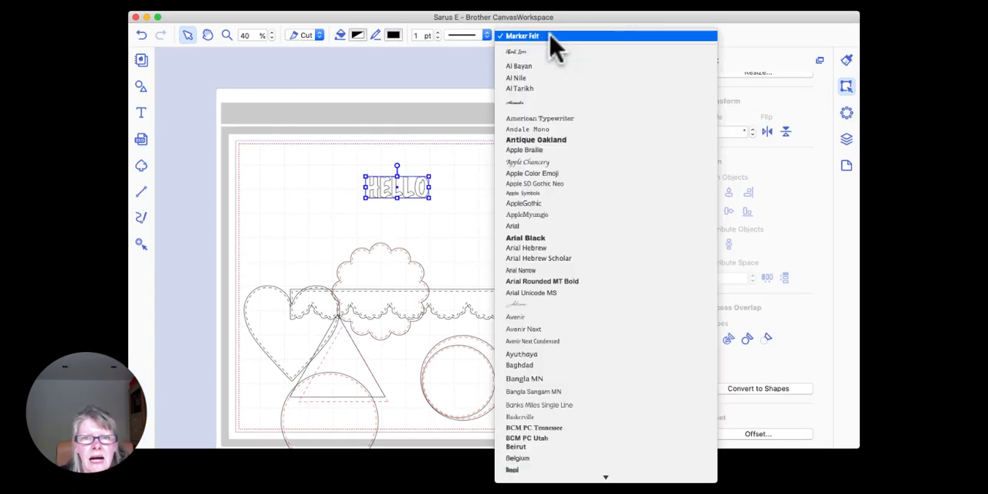
pyautogui.scroll(-10, 533, 116)
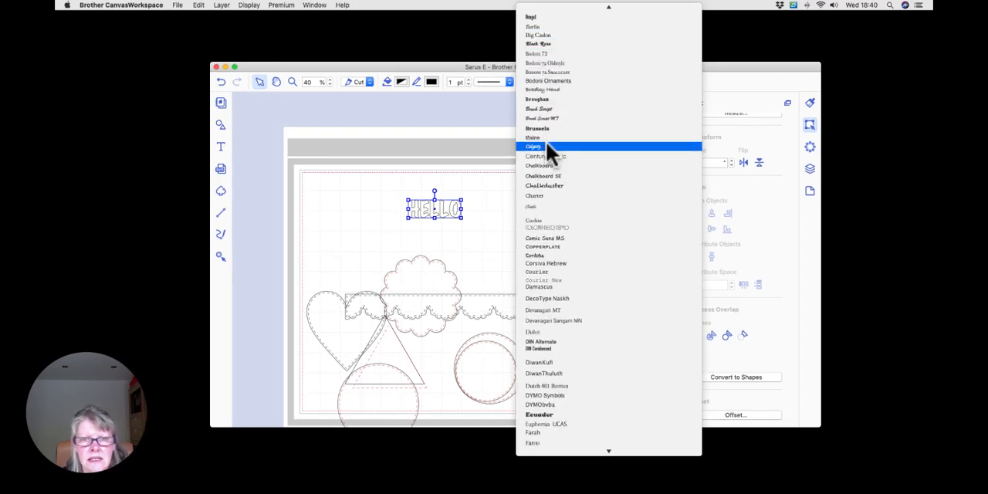
pyautogui.scroll(-15, 547, 146)
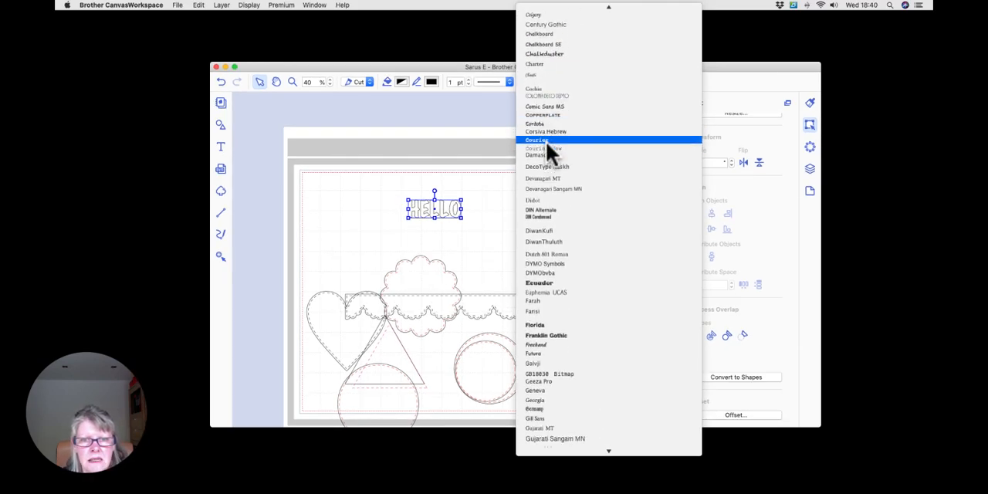
pyautogui.scroll(-5, 546, 141)
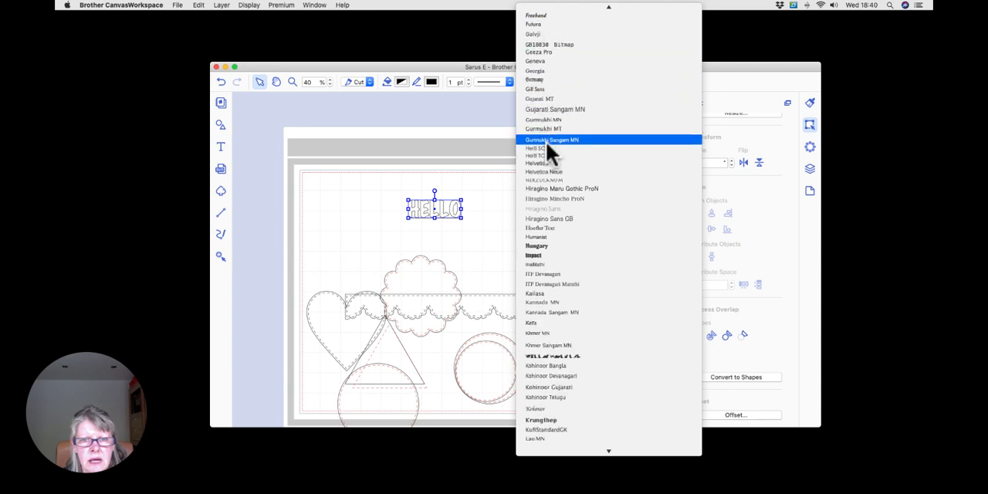
pyautogui.click(541, 255)
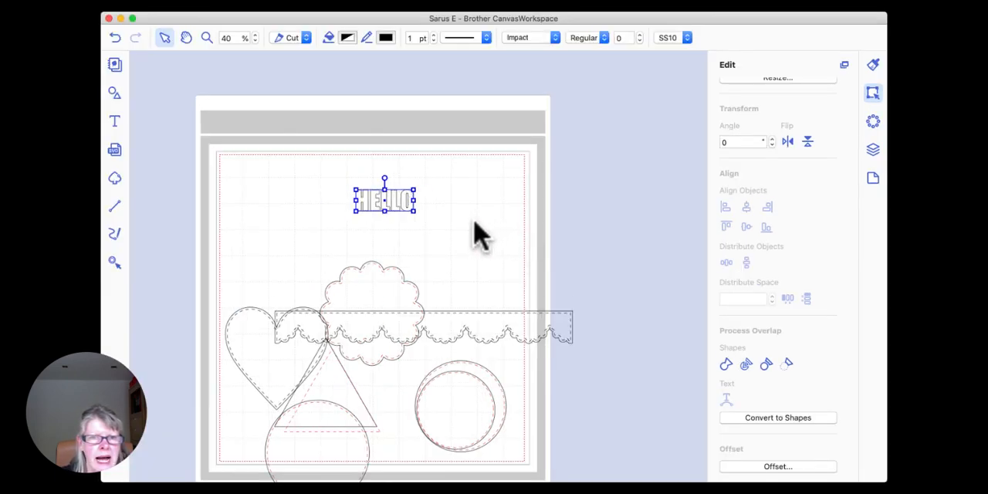
pyautogui.moveTo(480, 247); pyautogui.dragTo(429, 214)
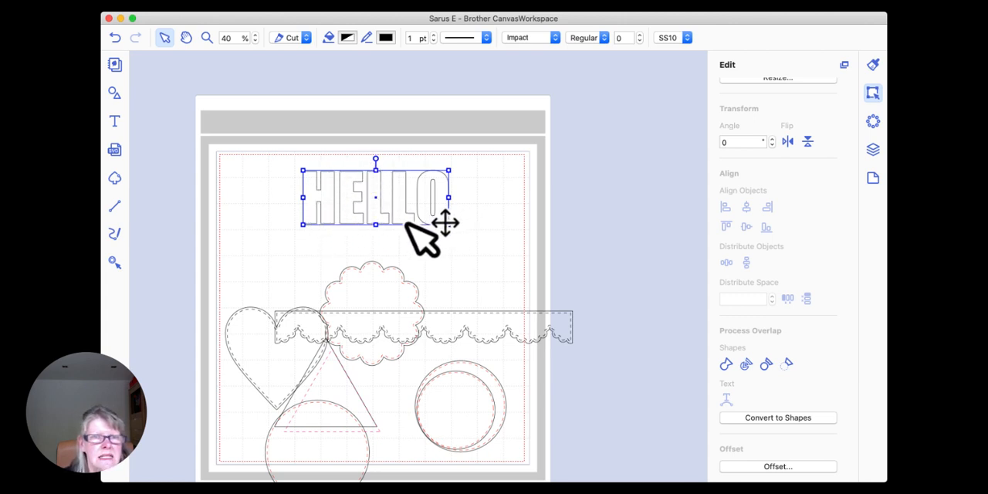
# Step: Create an inward offset line for the HELLO text with 0.08" spacing and round corners, leaving the original line as is
pyautogui.click(775, 467)
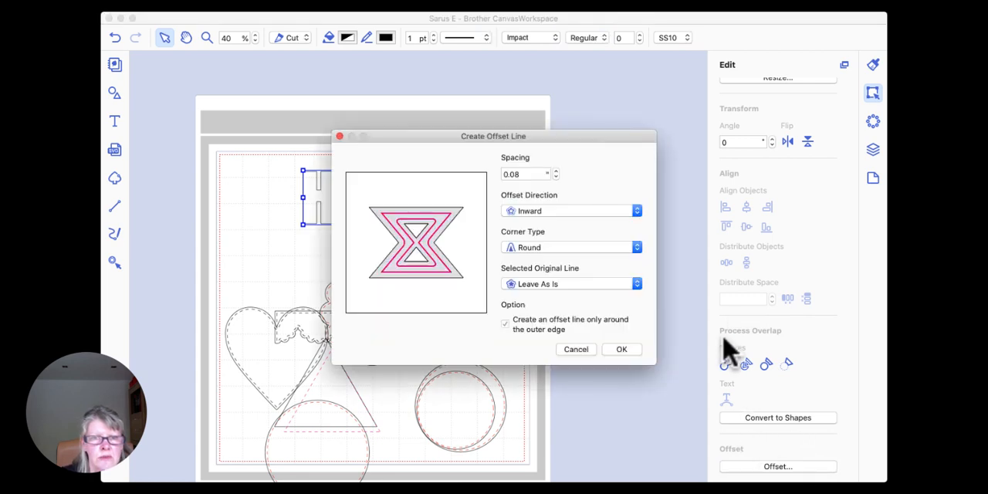
pyautogui.moveTo(583, 135); pyautogui.dragTo(719, 68)
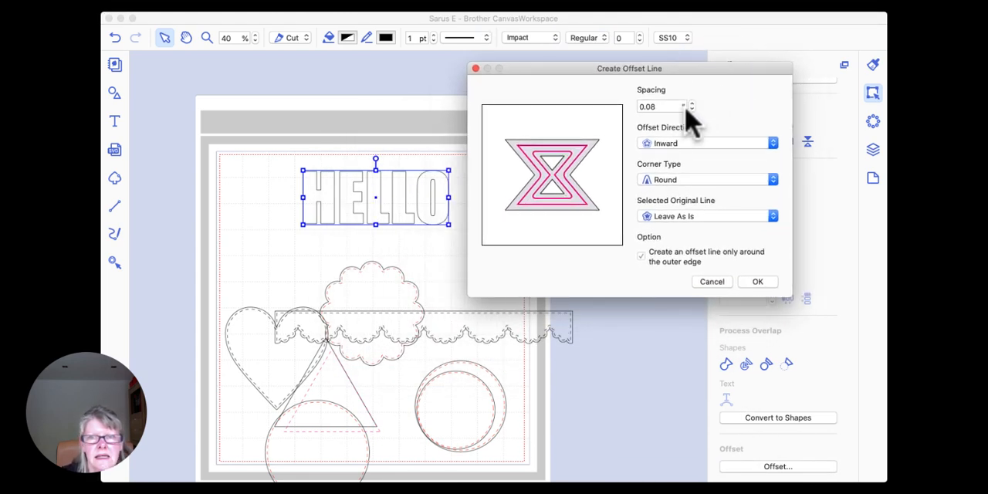
pyautogui.click(759, 283)
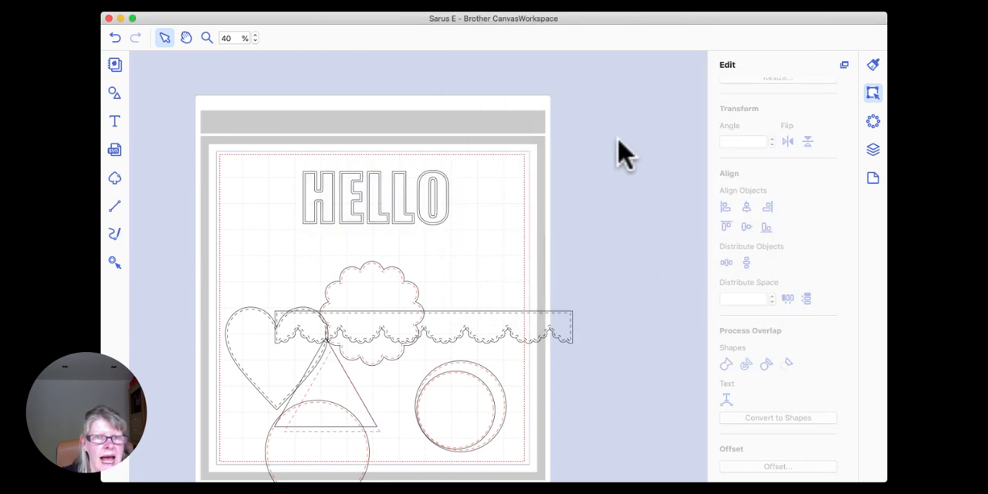
# Step: Give the HELLO text's offset line a dashed pattern and set its operation to Draw
pyautogui.click(410, 207)
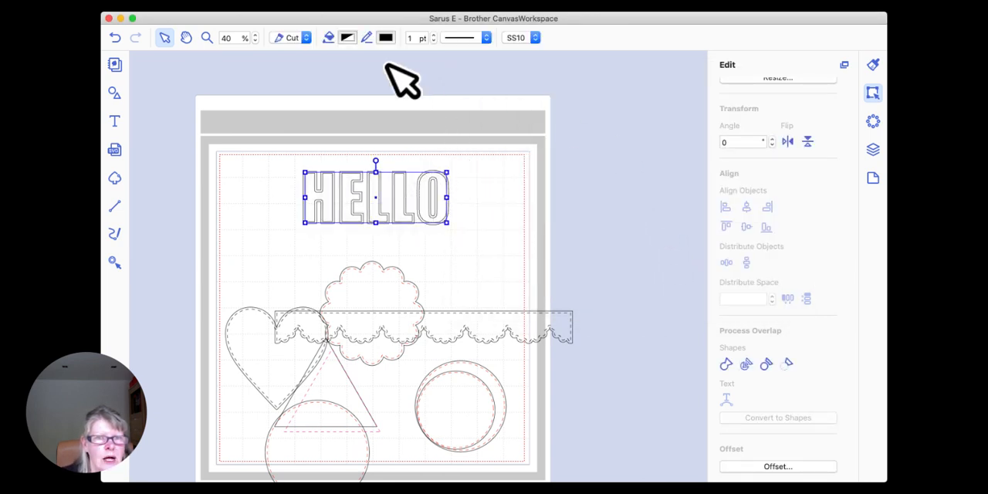
pyautogui.click(486, 37)
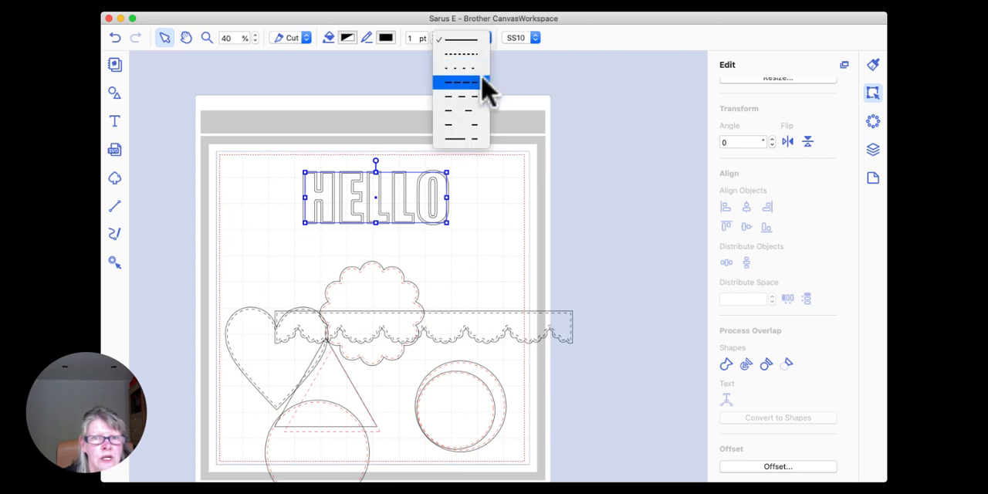
pyautogui.click(471, 98)
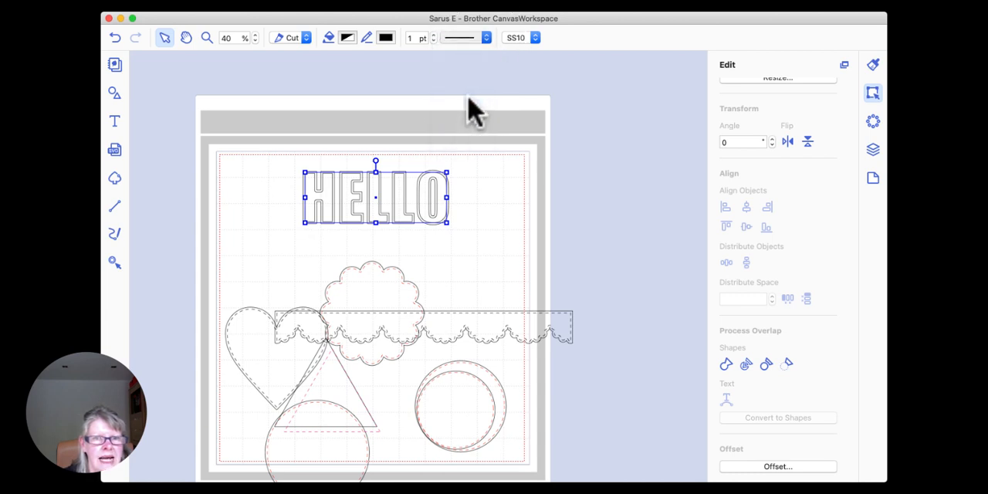
pyautogui.click(305, 38)
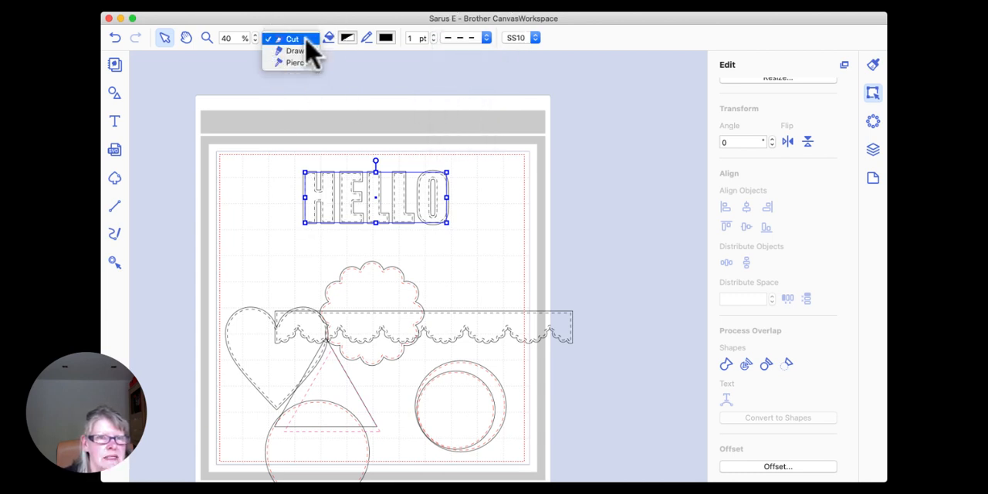
pyautogui.click(301, 51)
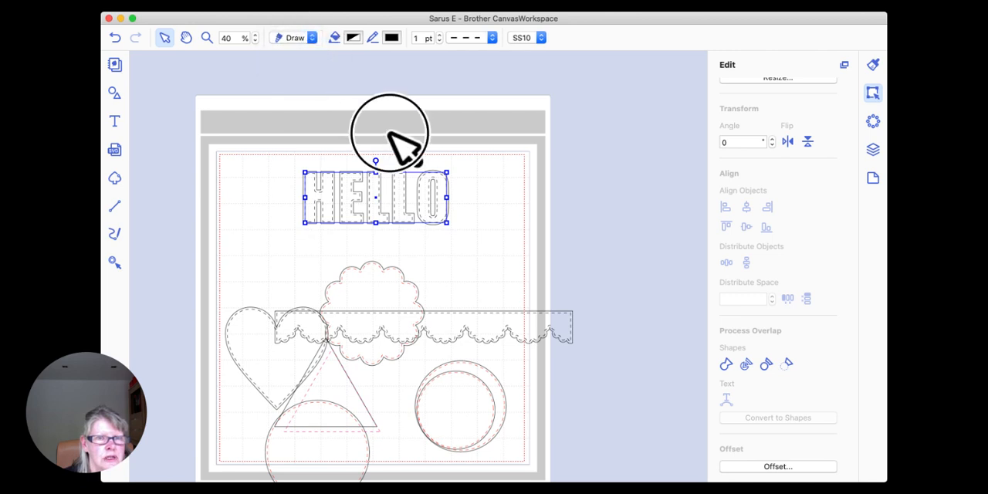
# Step: Group the HELLO text with its dashed offset line and move the group toward the mat's upper left corner
pyautogui.click(390, 137)
pyautogui.moveTo(280, 154); pyautogui.dragTo(466, 236)
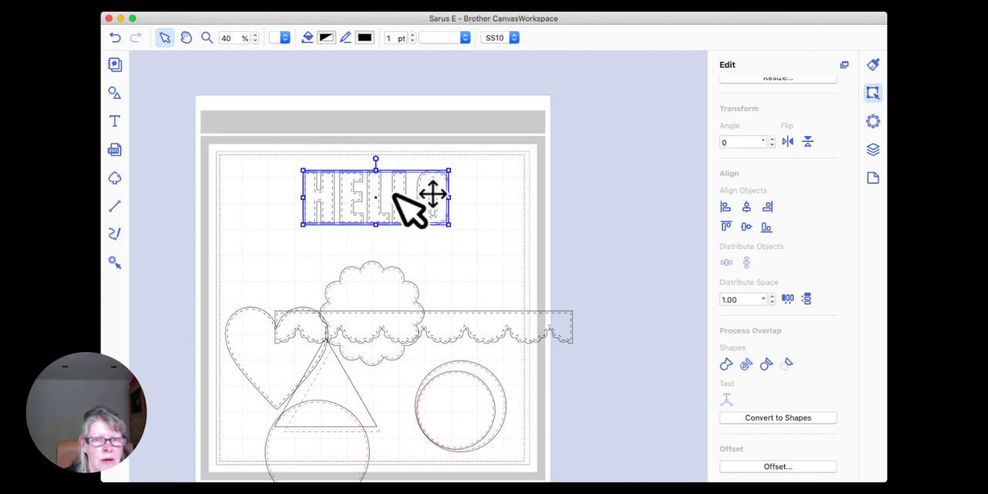
pyautogui.rightClick(393, 193)
pyautogui.click(436, 272)
pyautogui.click(472, 222)
pyautogui.moveTo(425, 189); pyautogui.dragTo(371, 190)
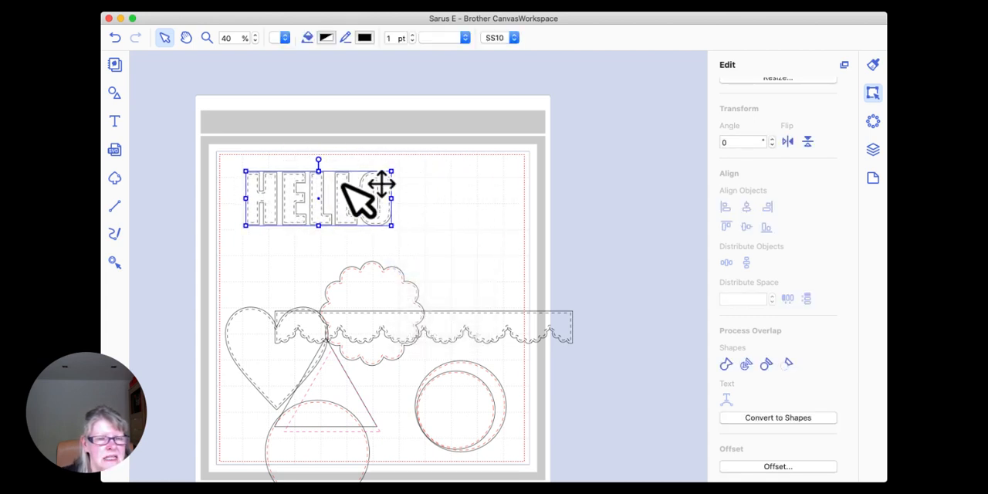
pyautogui.click(423, 170)
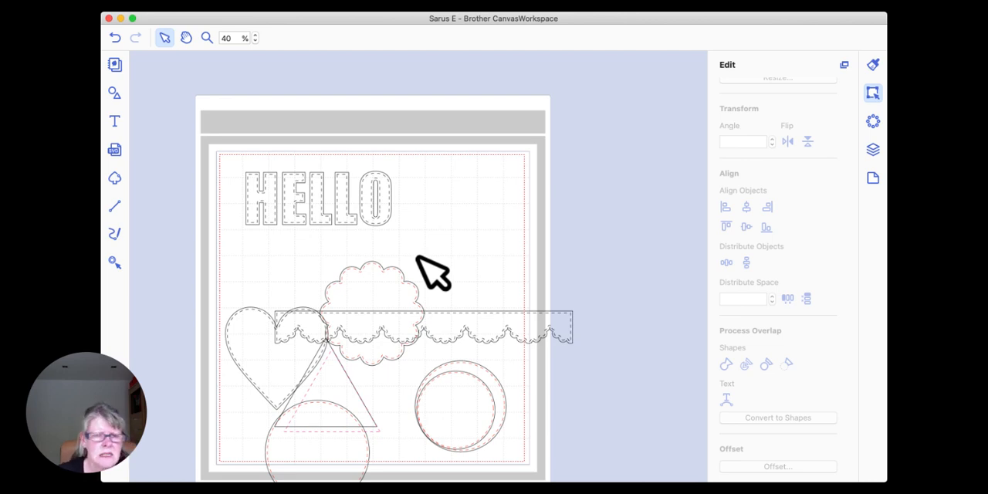
# Step: Switch to the web version of CanvasWorkspace in the browser, with an empty mat
pyautogui.moveTo(456, 324); pyautogui.dragTo(417, 285)
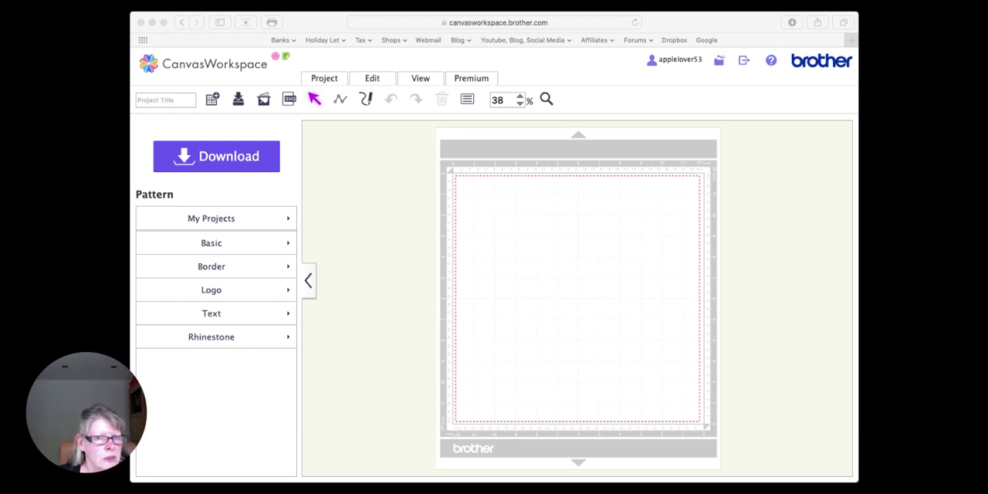
pyautogui.click(357, 355)
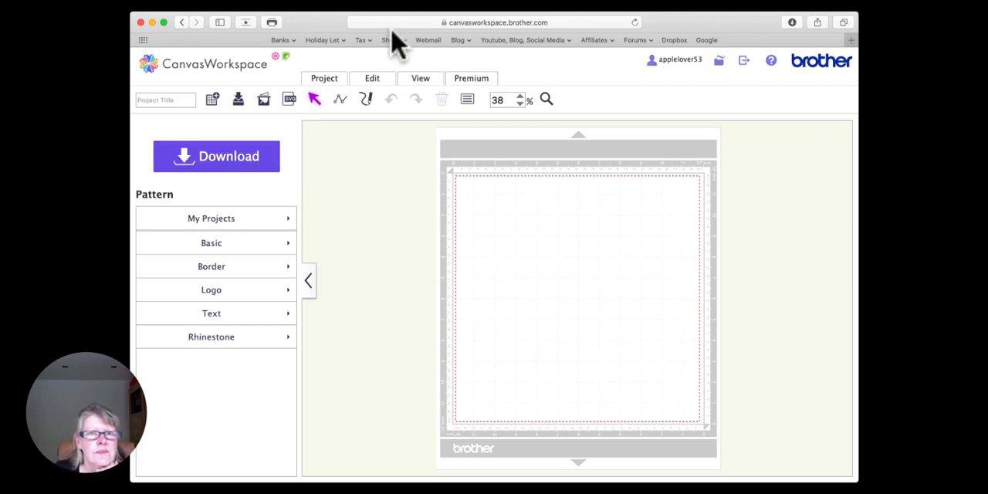
pyautogui.click(344, 2)
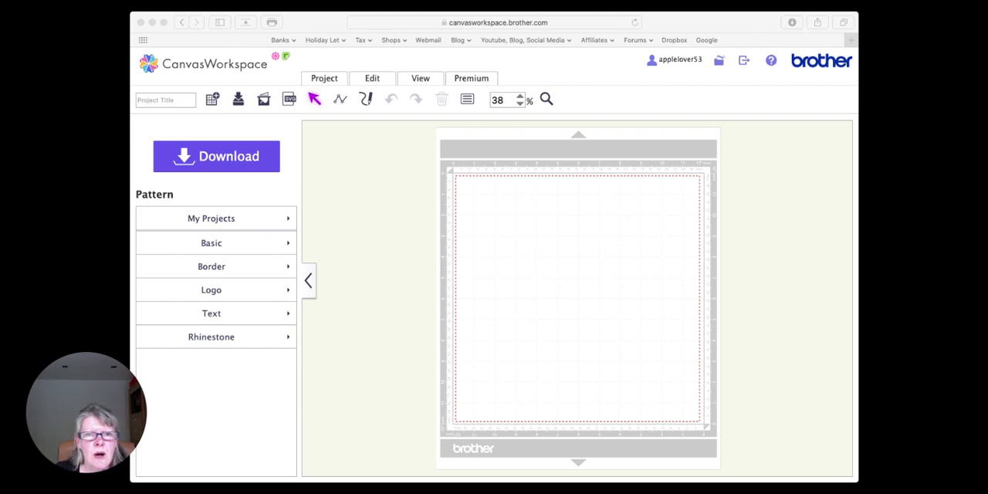
pyautogui.click(380, 381)
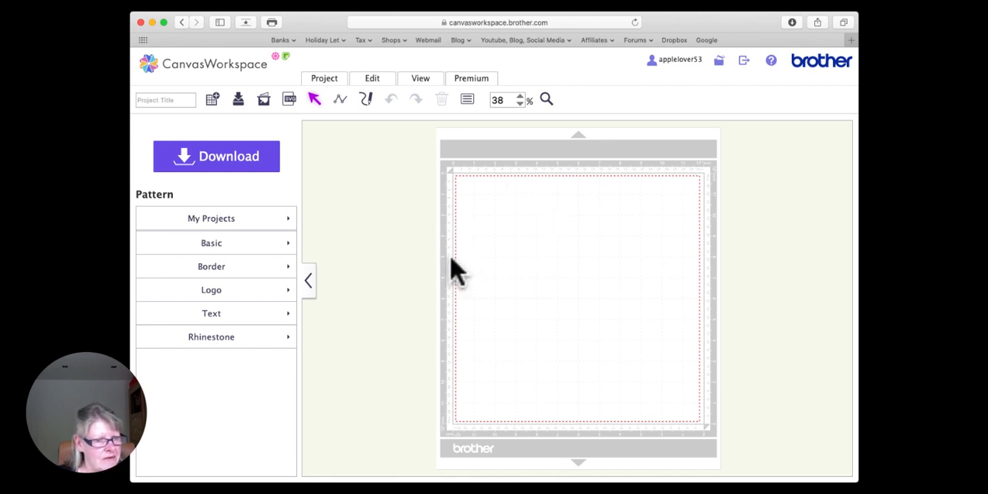
# Step: Place a basic circle about 3.94" in diameter in the upper left area of the empty mat
pyautogui.hscroll(3, 452, 269)
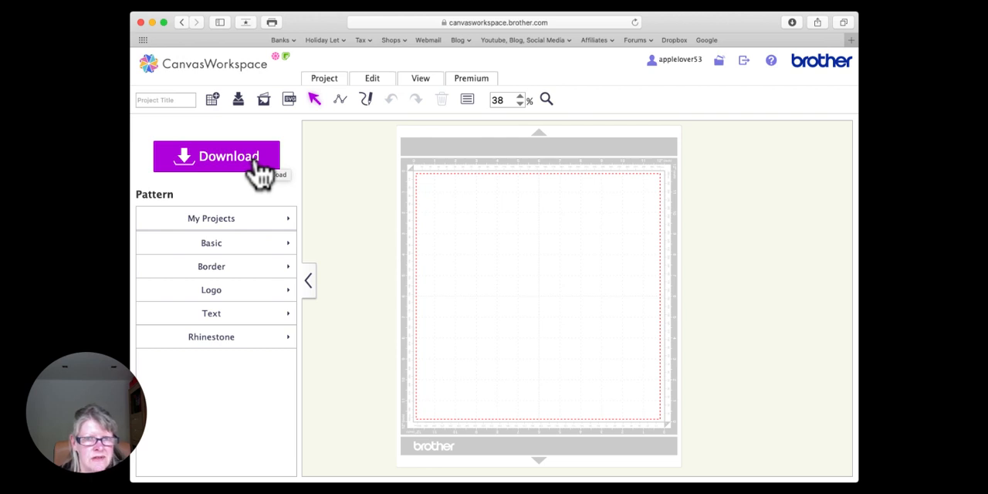
pyautogui.click(226, 252)
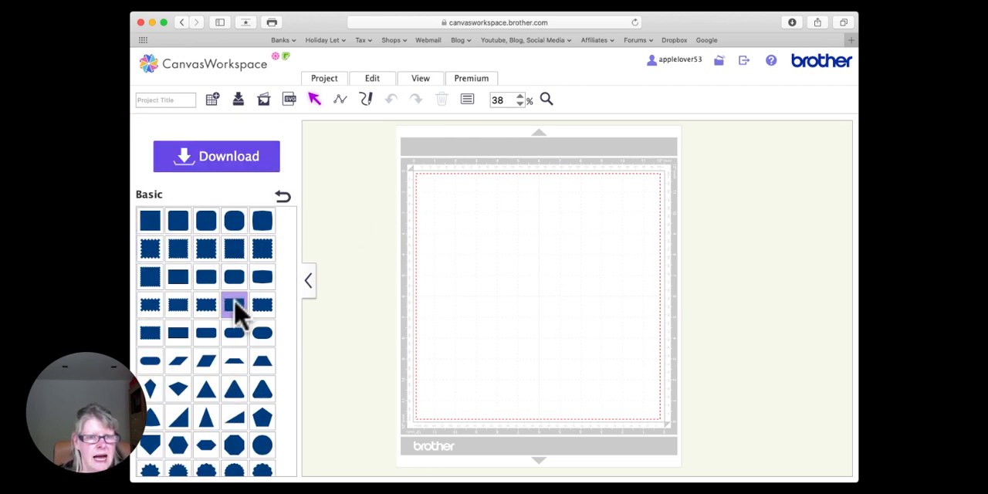
pyautogui.moveTo(260, 444); pyautogui.dragTo(475, 231)
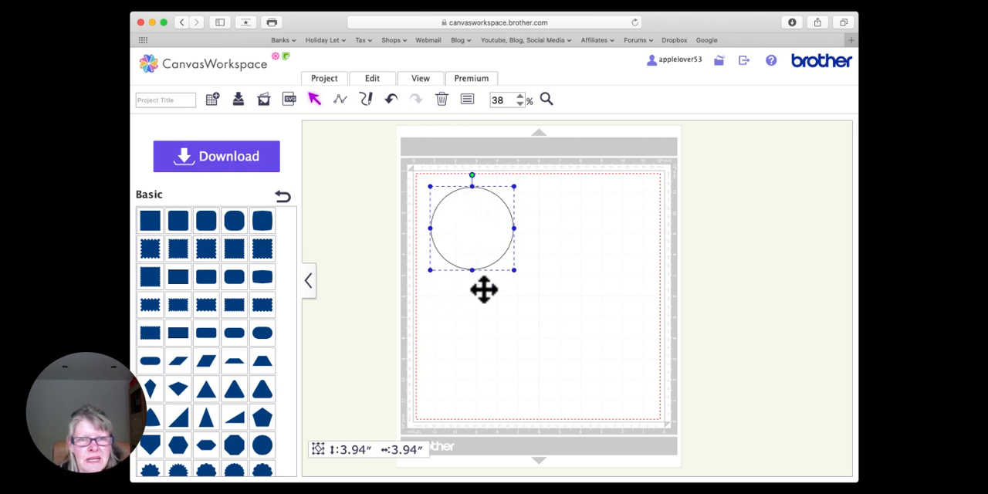
# Step: Examine the line type and dash pattern options in the circle's properties
pyautogui.click(468, 100)
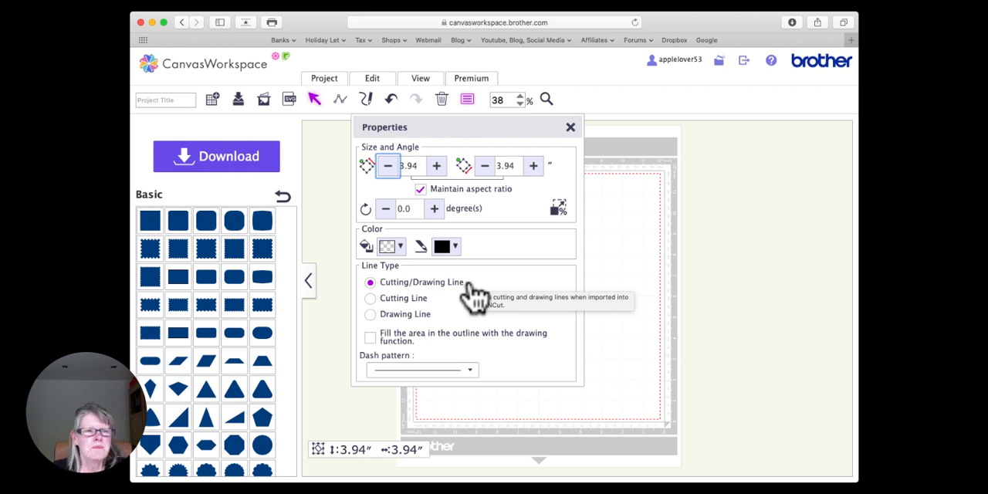
pyautogui.click(610, 203)
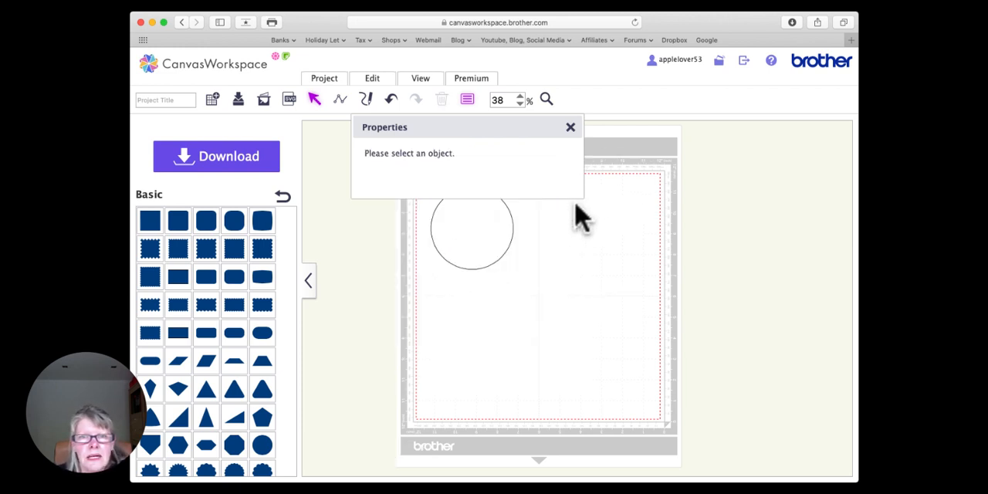
pyautogui.click(570, 126)
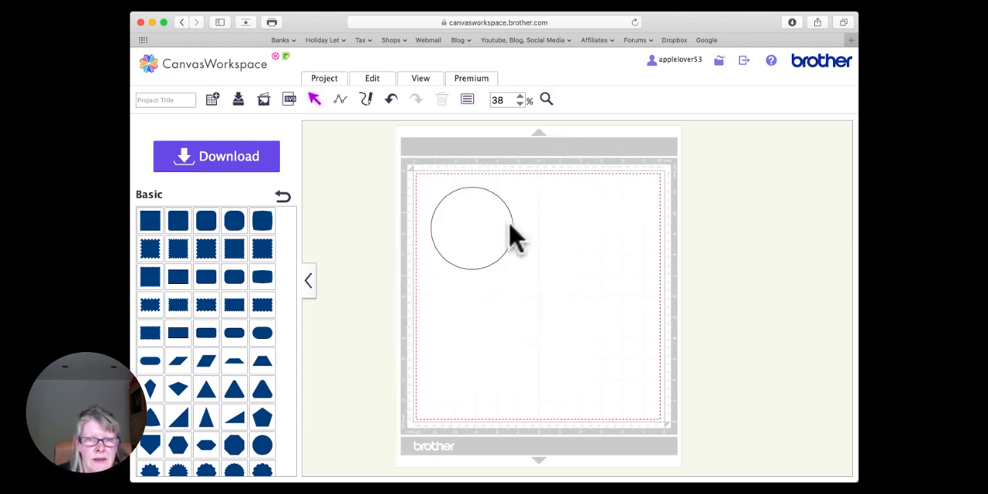
pyautogui.moveTo(474, 229); pyautogui.dragTo(478, 216)
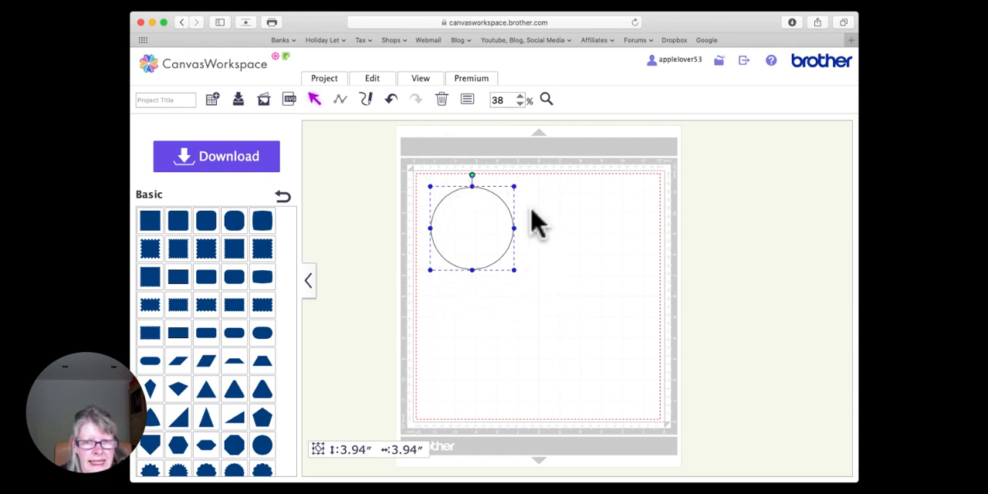
pyautogui.click(467, 100)
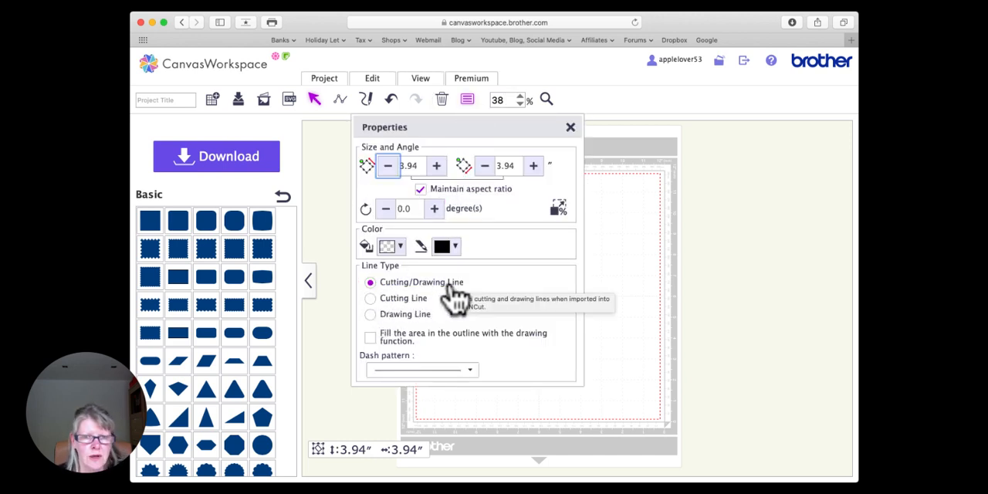
pyautogui.click(570, 127)
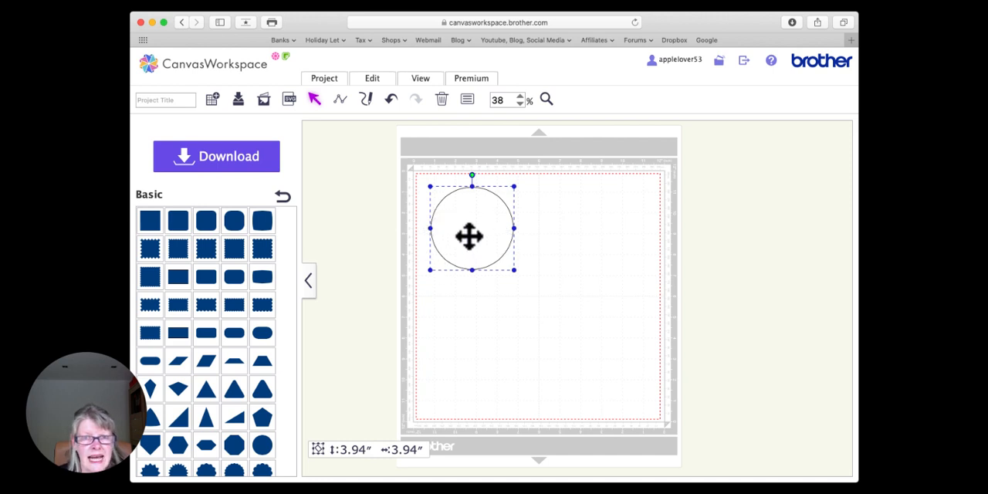
# Step: Create an inward offset line of the circle with 0.08 inches spacing and round corners, leaving the original line as is
pyautogui.click(374, 78)
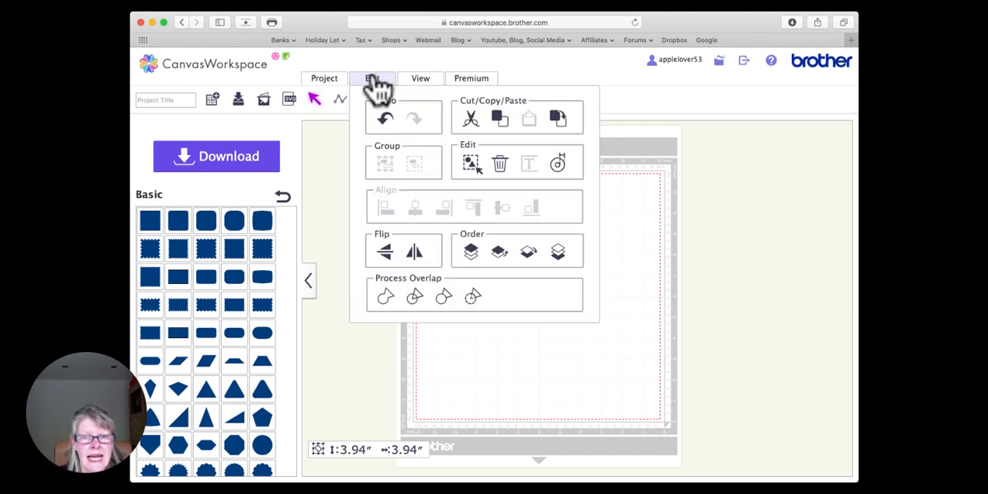
pyautogui.click(558, 164)
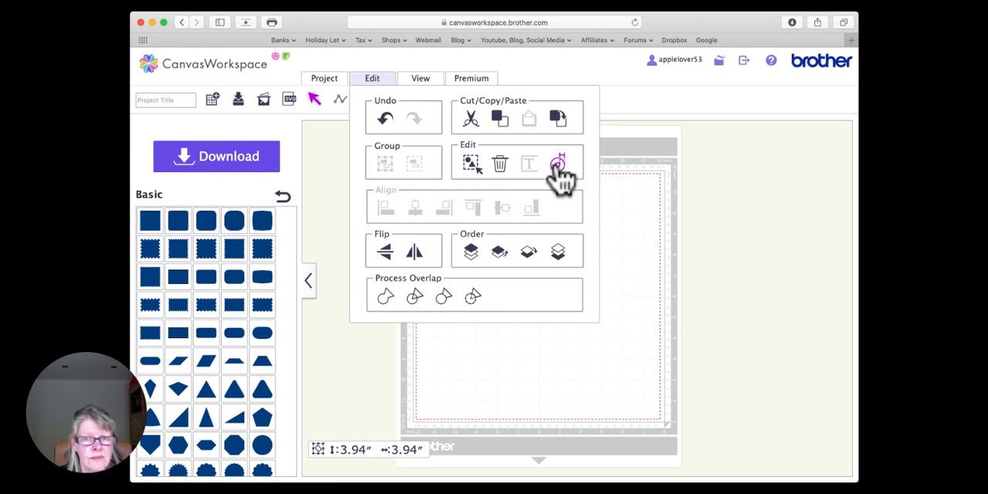
pyautogui.moveTo(361, 186); pyautogui.dragTo(352, 187)
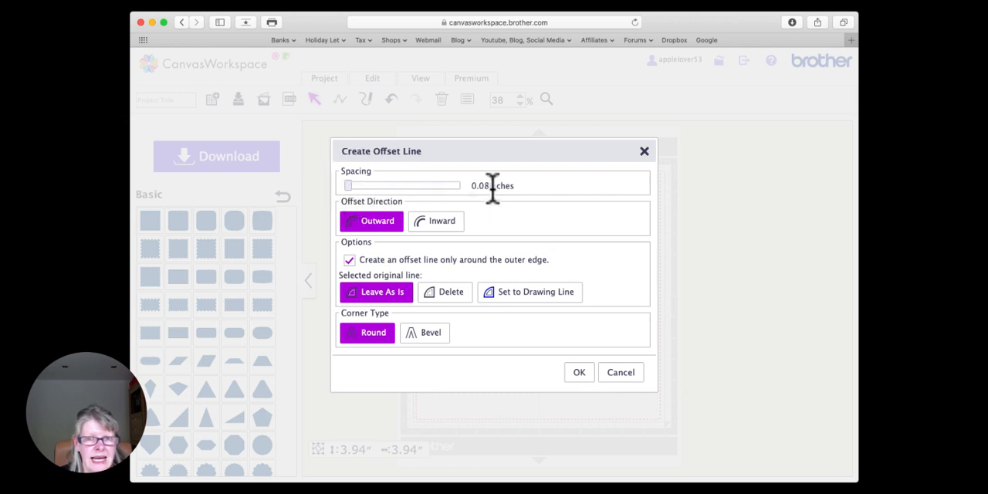
pyautogui.click(446, 224)
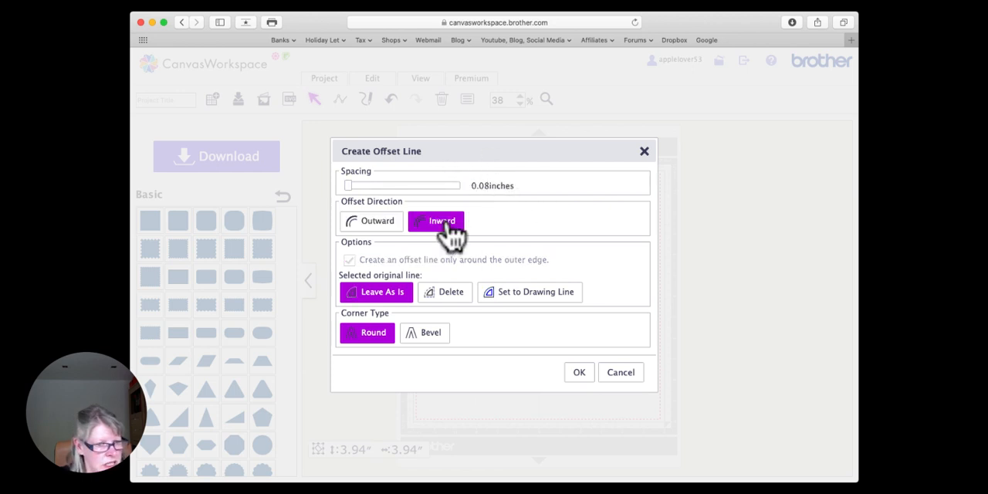
pyautogui.click(579, 374)
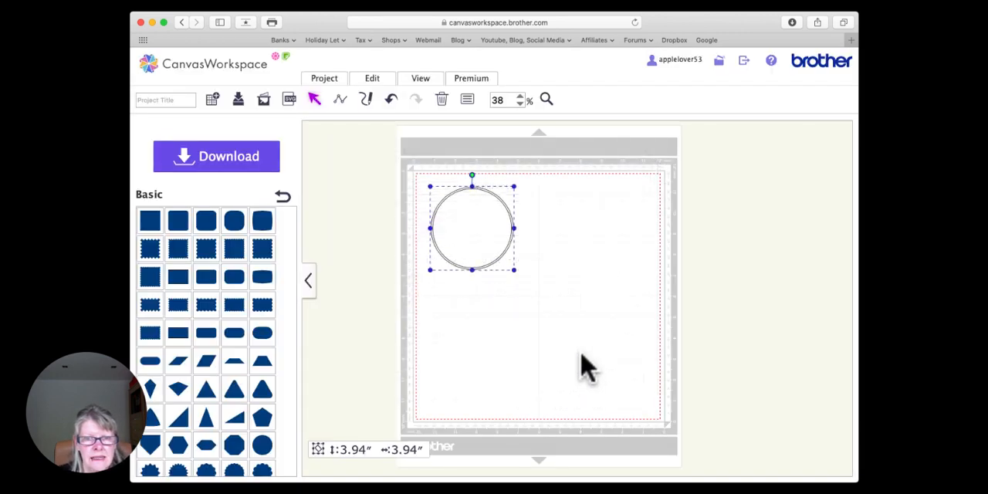
# Step: Set the inner offset circle to Drawing Line with an evenly spaced short-dash pattern
pyautogui.click(541, 199)
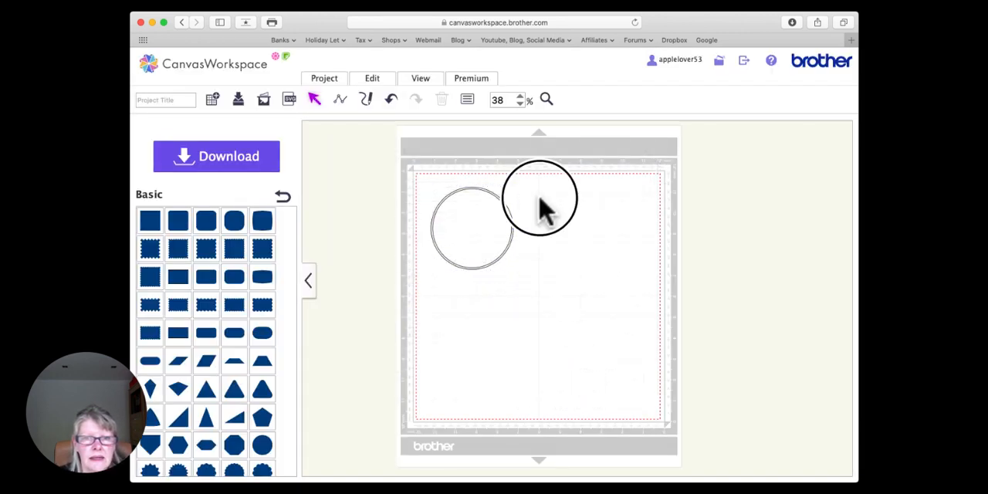
pyautogui.click(487, 223)
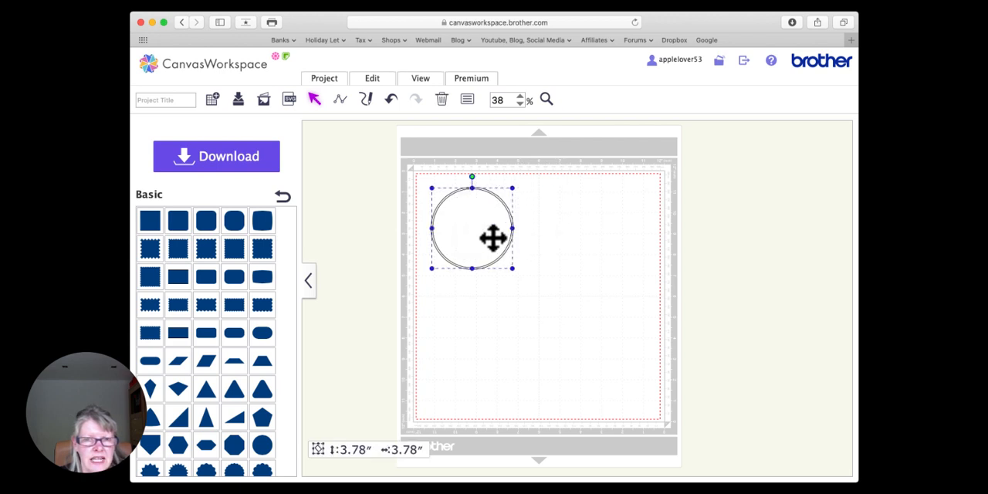
pyautogui.click(468, 102)
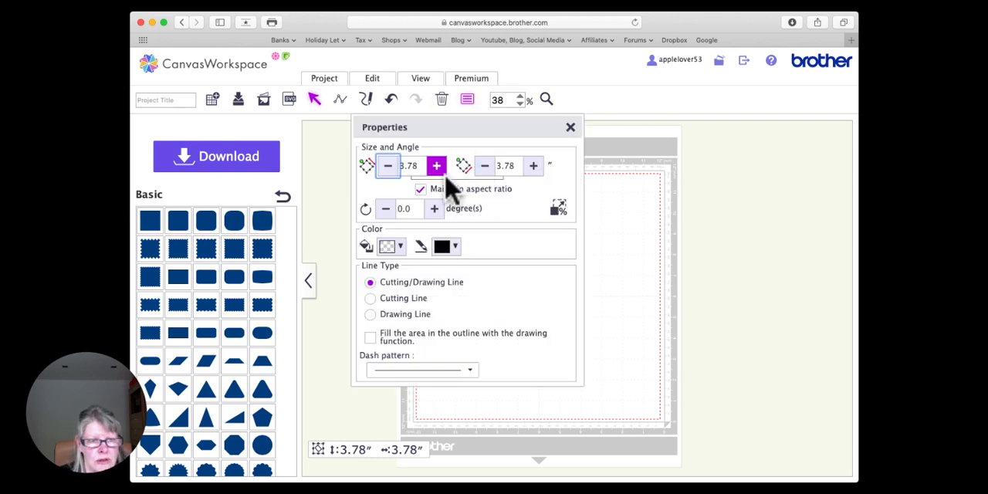
pyautogui.click(372, 315)
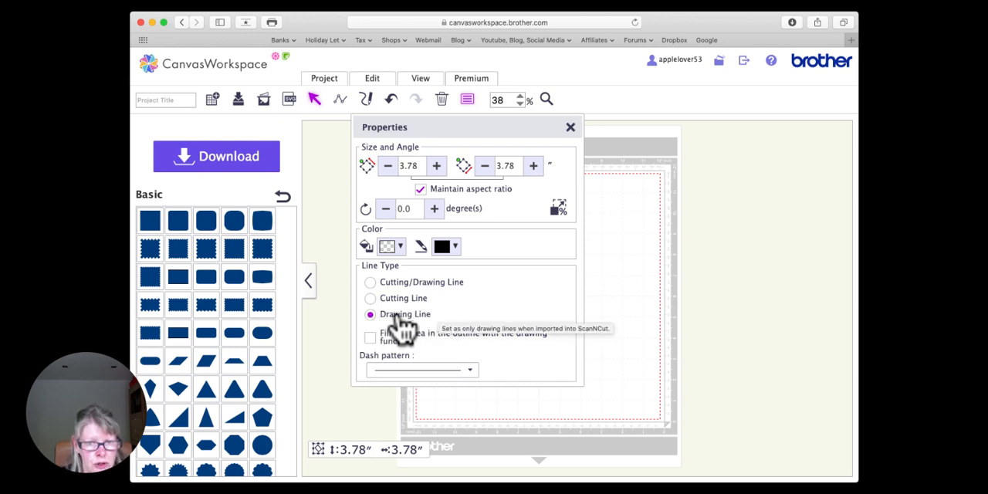
pyautogui.click(473, 378)
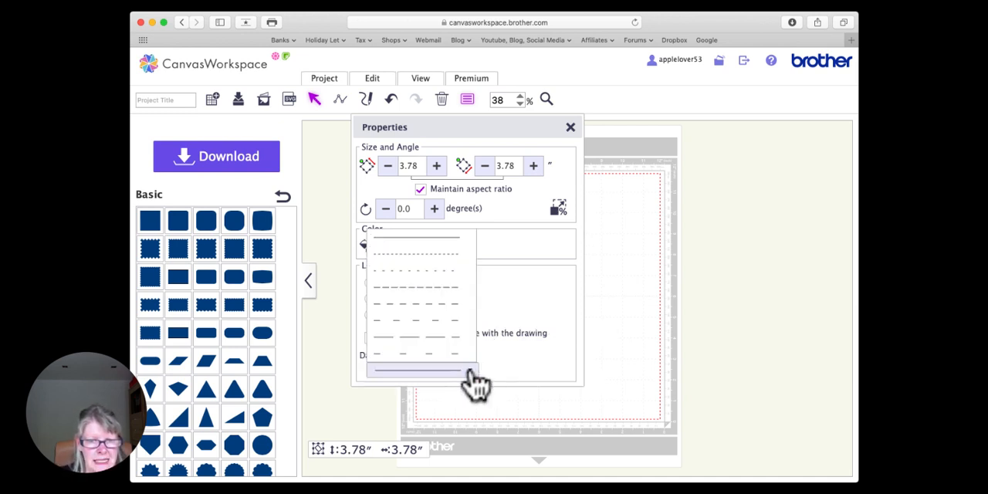
pyautogui.click(436, 313)
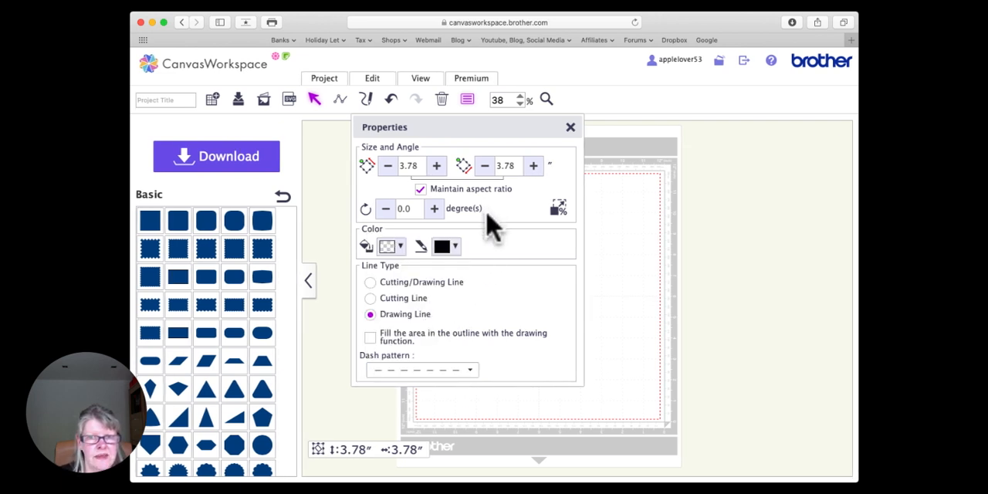
pyautogui.click(571, 126)
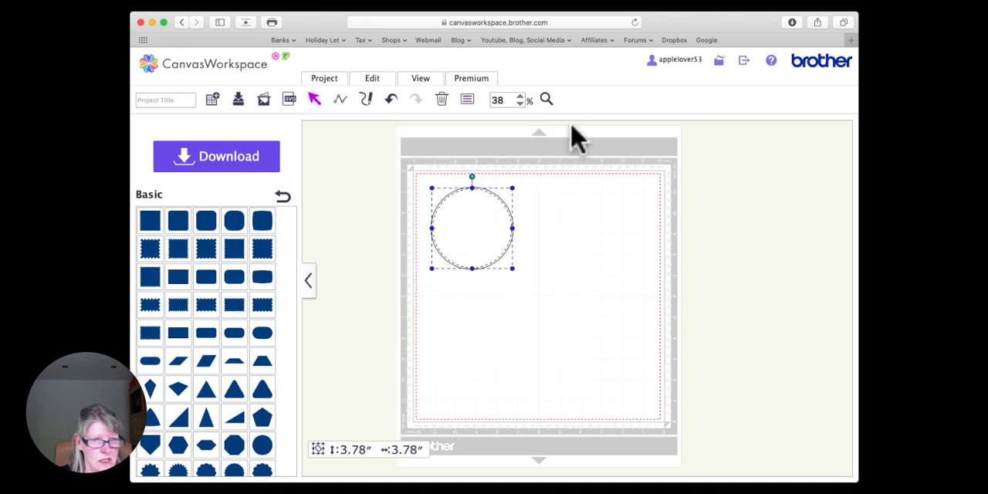
# Step: Inspect the dashed inner circle up close and check its line type and dash pattern in the properties
pyautogui.click(568, 259)
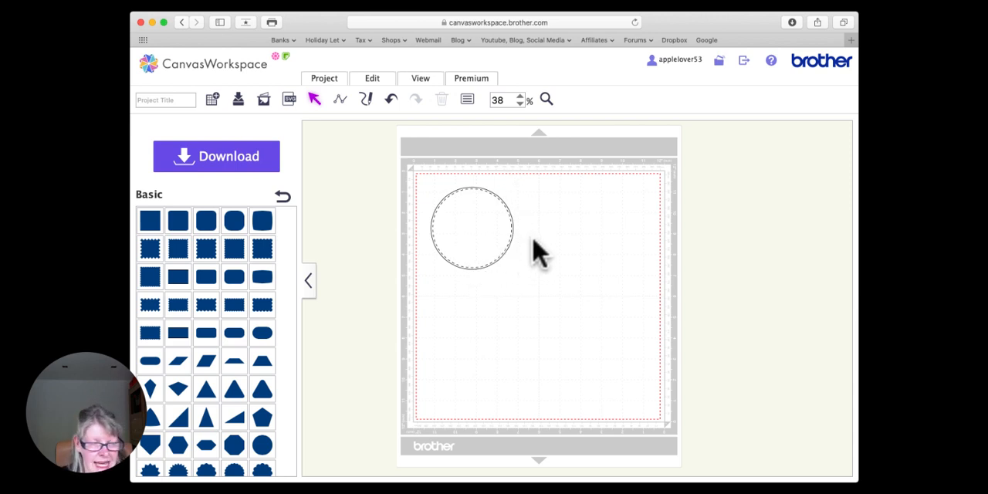
pyautogui.click(475, 234)
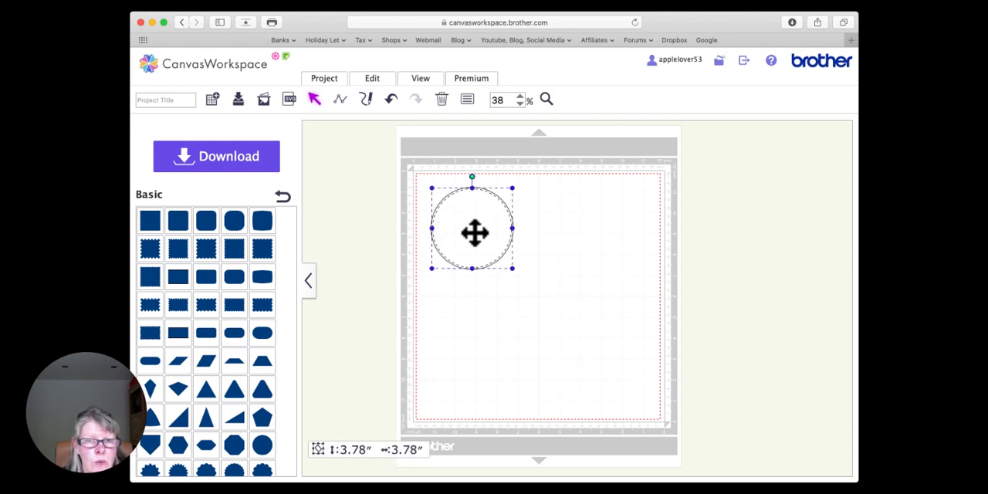
pyautogui.click(404, 200)
pyautogui.click(546, 100)
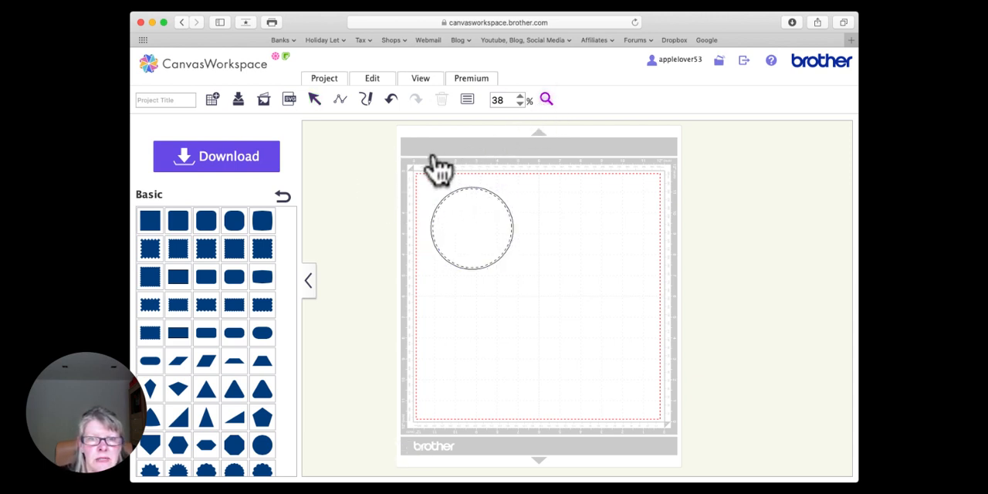
pyautogui.moveTo(413, 167); pyautogui.dragTo(529, 283)
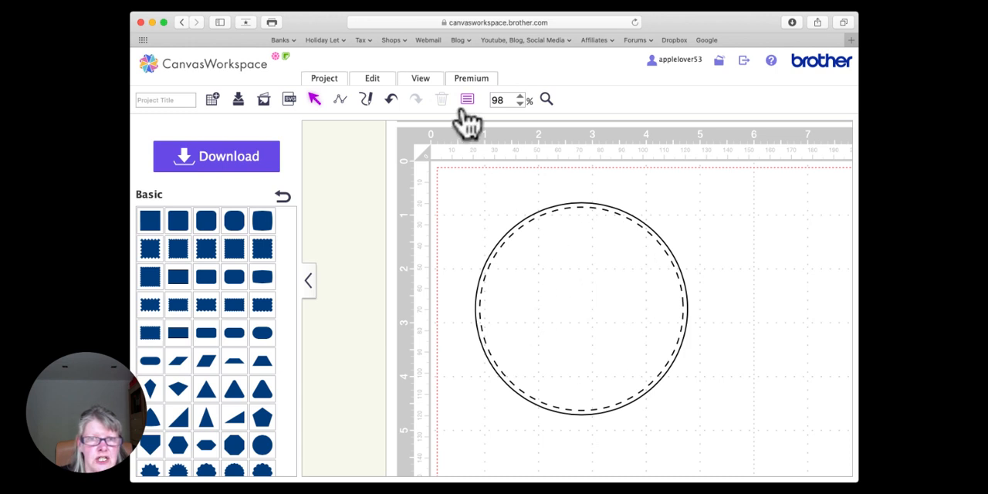
pyautogui.click(582, 260)
pyautogui.click(467, 99)
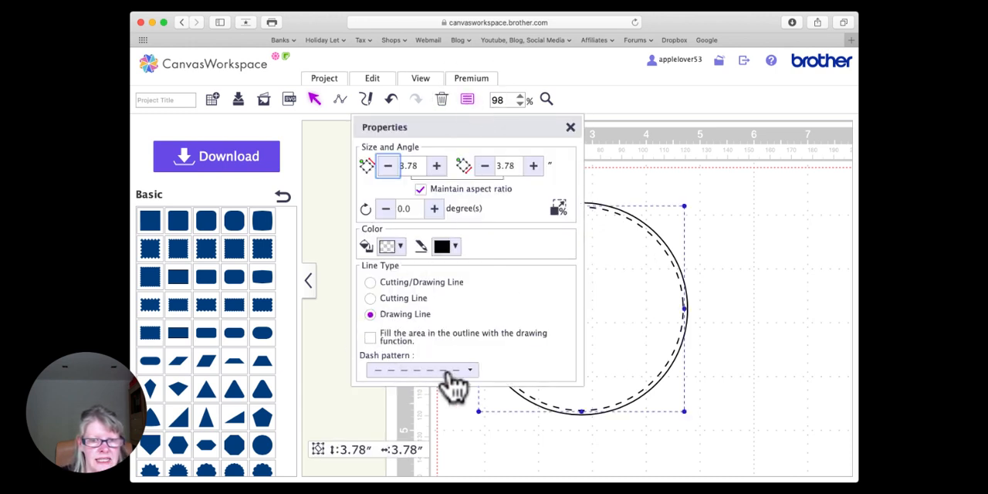
pyautogui.click(571, 127)
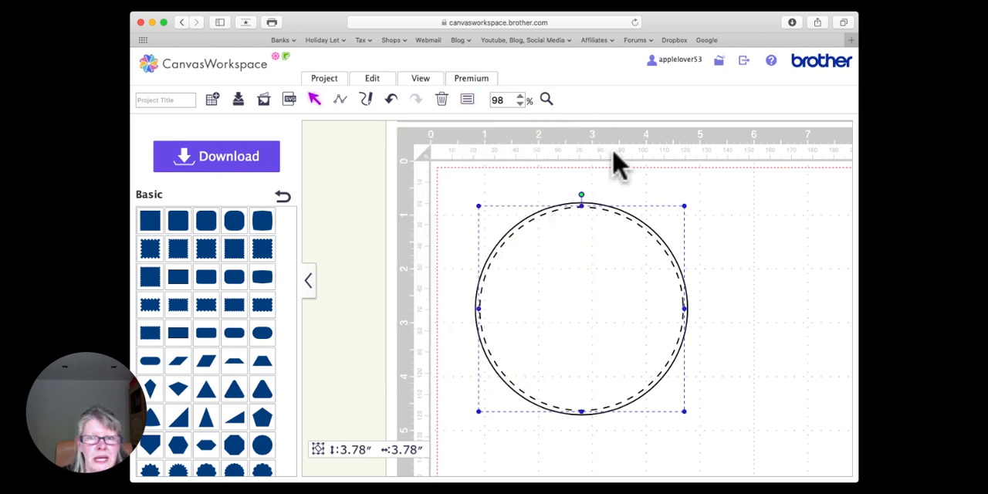
# Step: Check the outer circle's line type and dash pattern in its properties
pyautogui.click(557, 156)
pyautogui.click(575, 207)
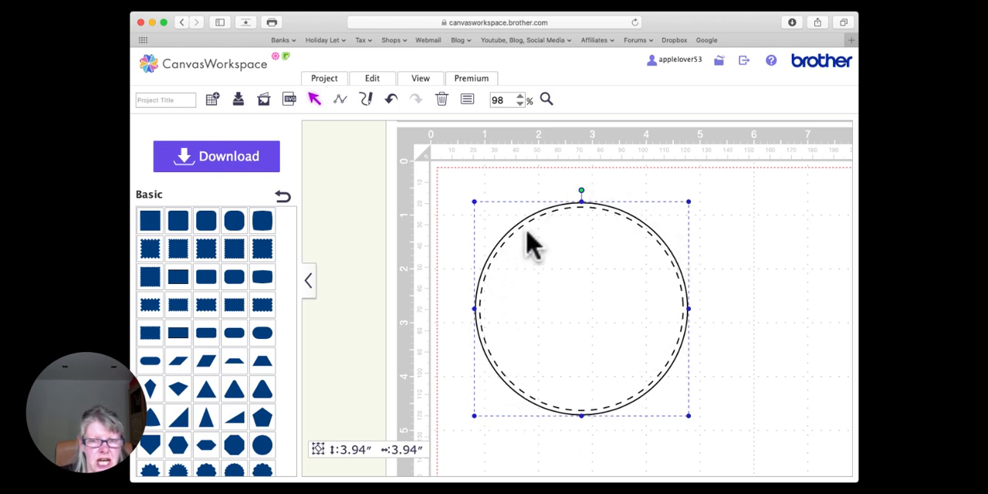
pyautogui.click(467, 99)
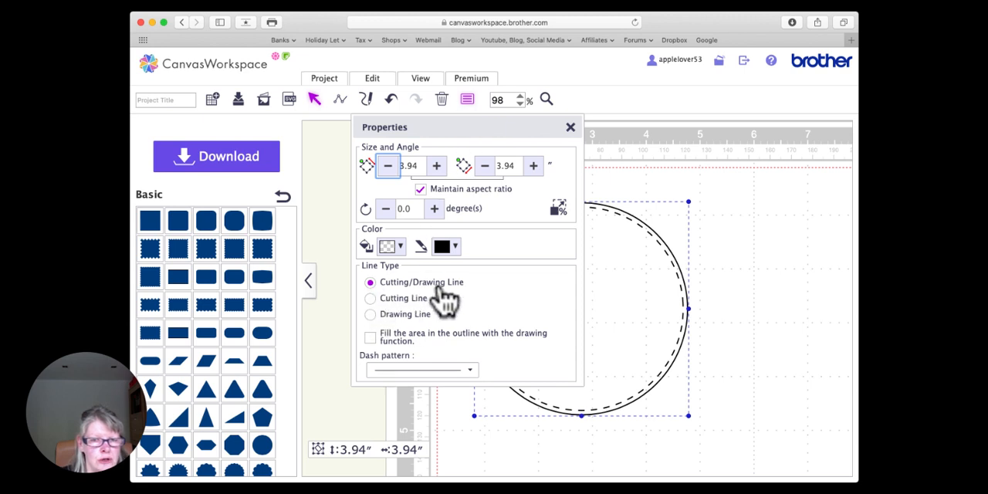
pyautogui.click(570, 128)
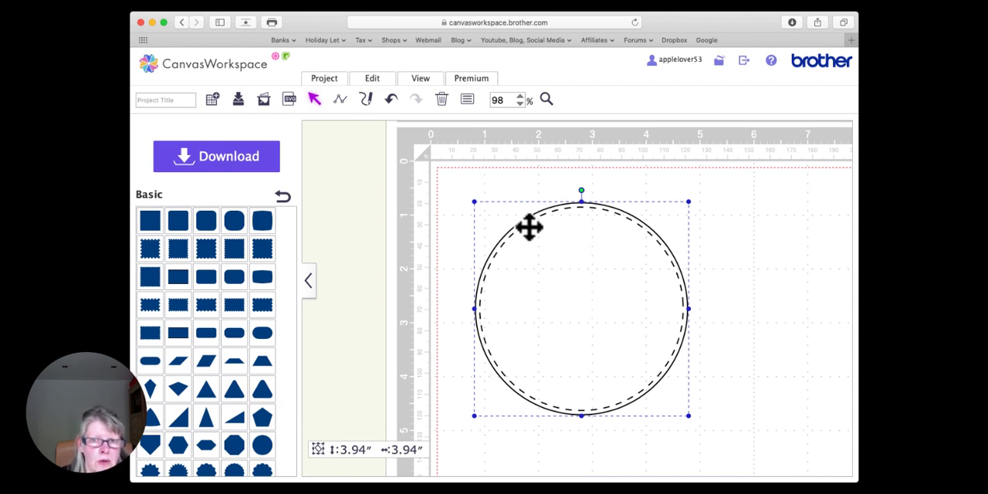
pyautogui.click(445, 226)
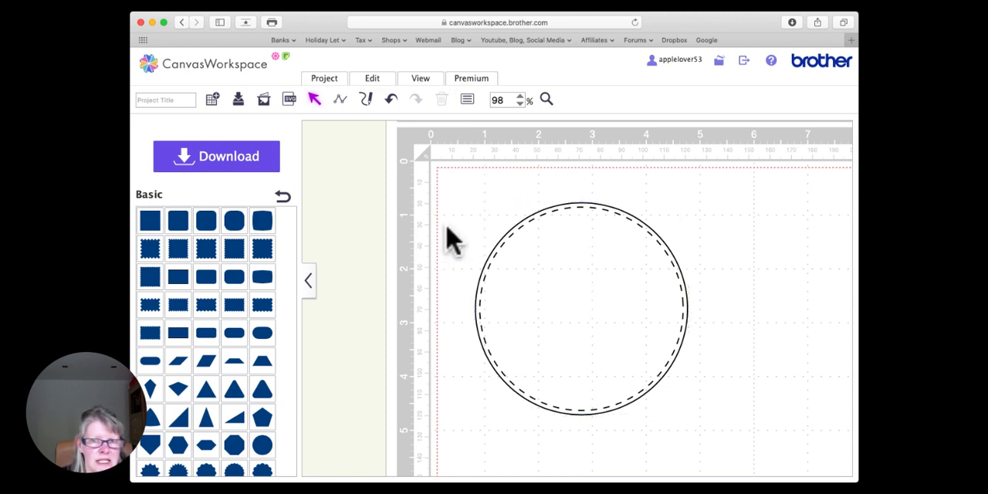
pyautogui.click(543, 214)
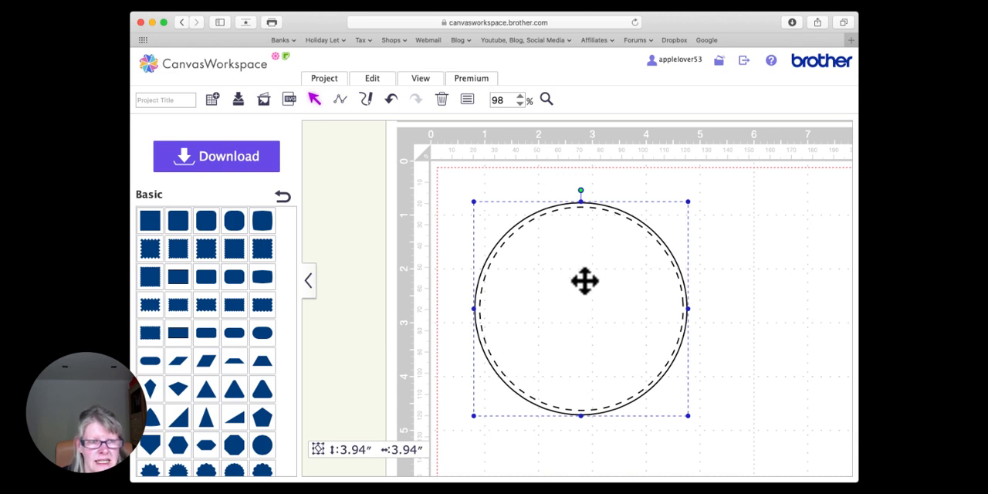
pyautogui.click(712, 231)
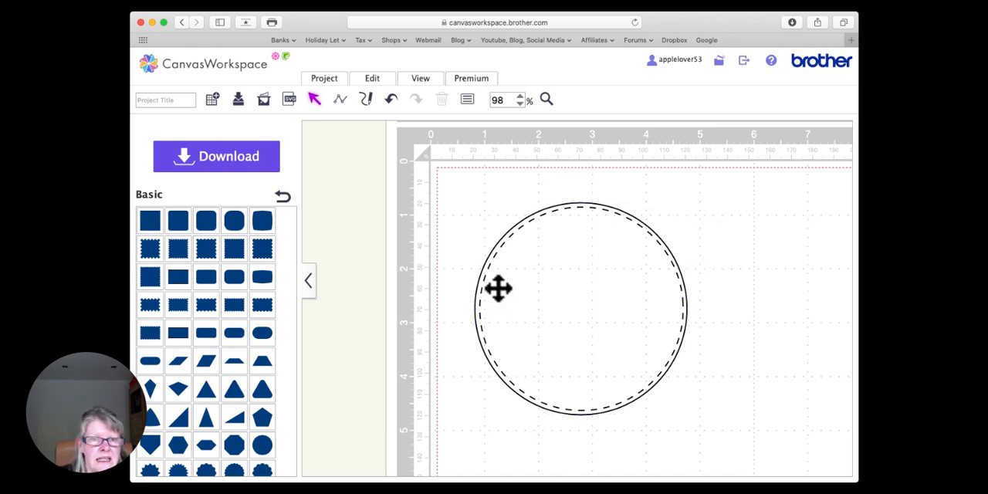
# Step: Set the outer circle's line type to Cutting Line, keeping its solid pattern
pyautogui.click(575, 205)
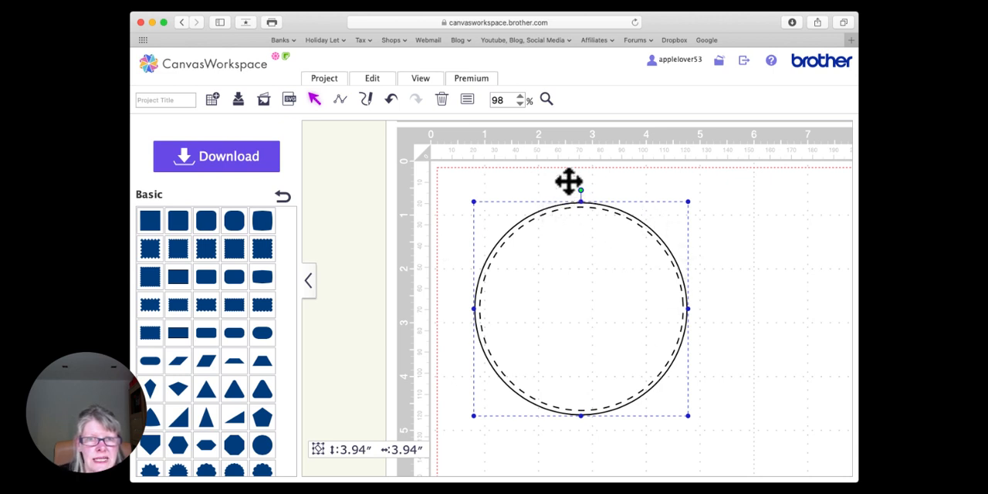
pyautogui.click(467, 100)
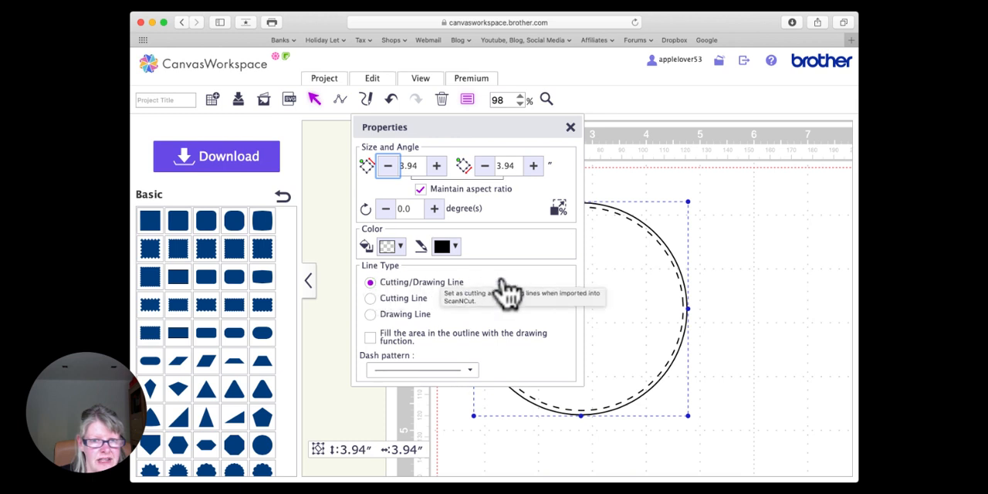
pyautogui.click(371, 299)
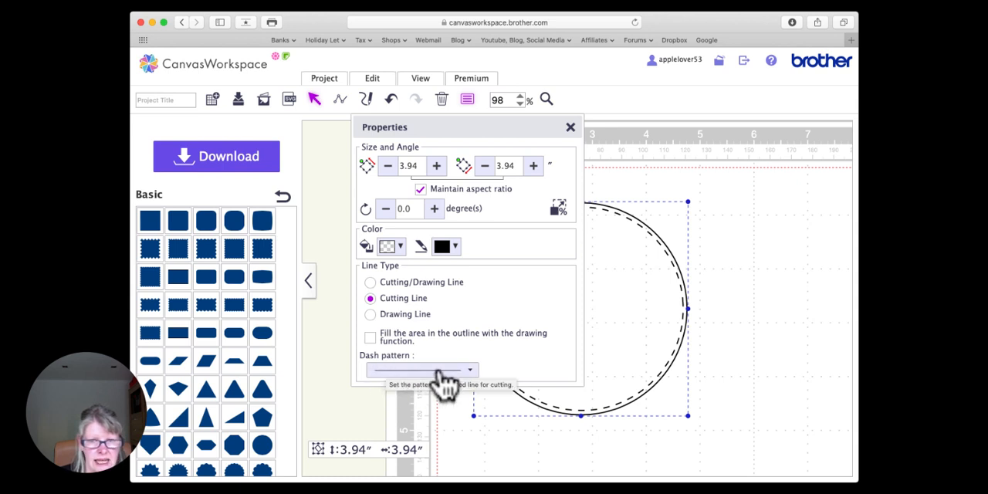
pyautogui.click(571, 127)
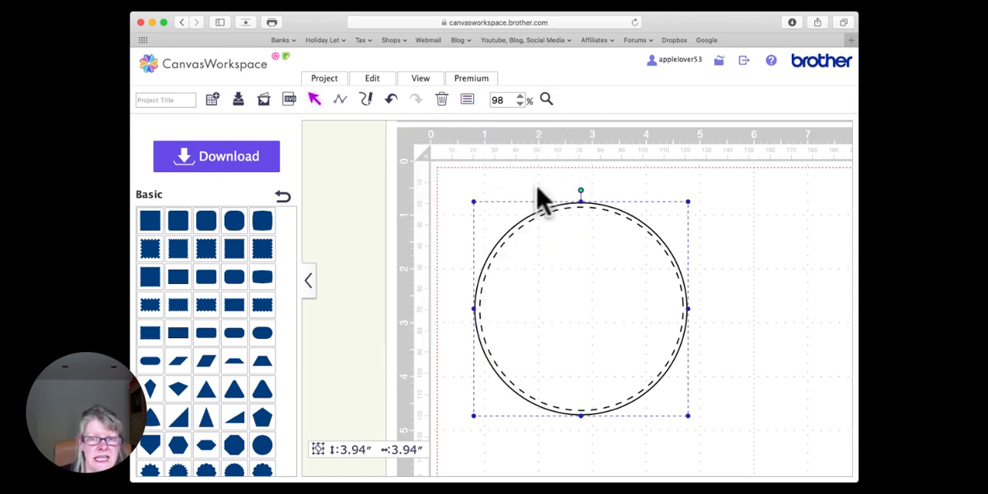
pyautogui.click(569, 178)
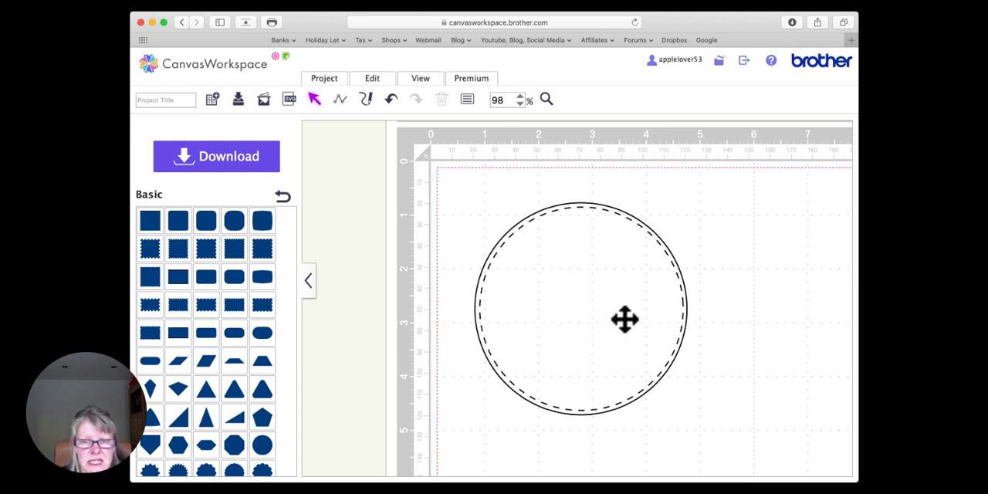
# Step: Select the dashed inner circle and the solid outer circle in turn to compare them
pyautogui.click(568, 275)
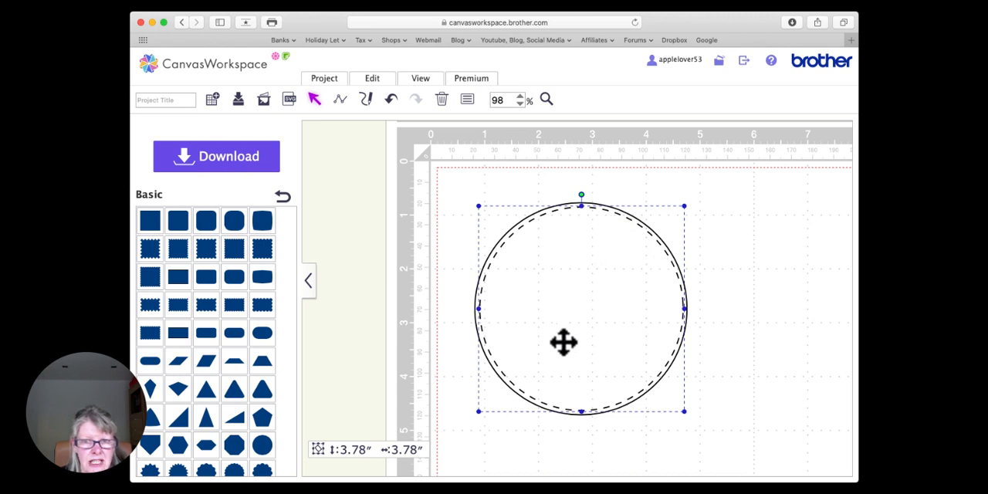
pyautogui.click(734, 317)
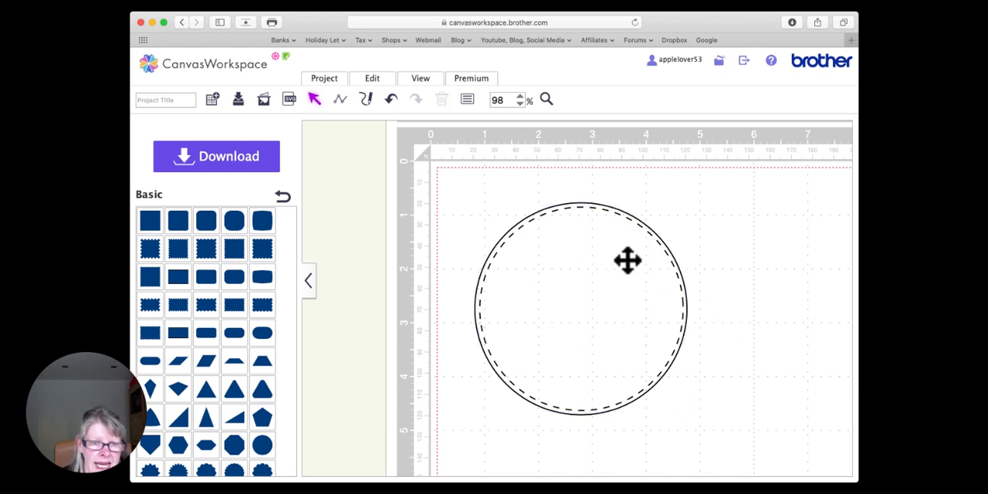
pyautogui.click(550, 208)
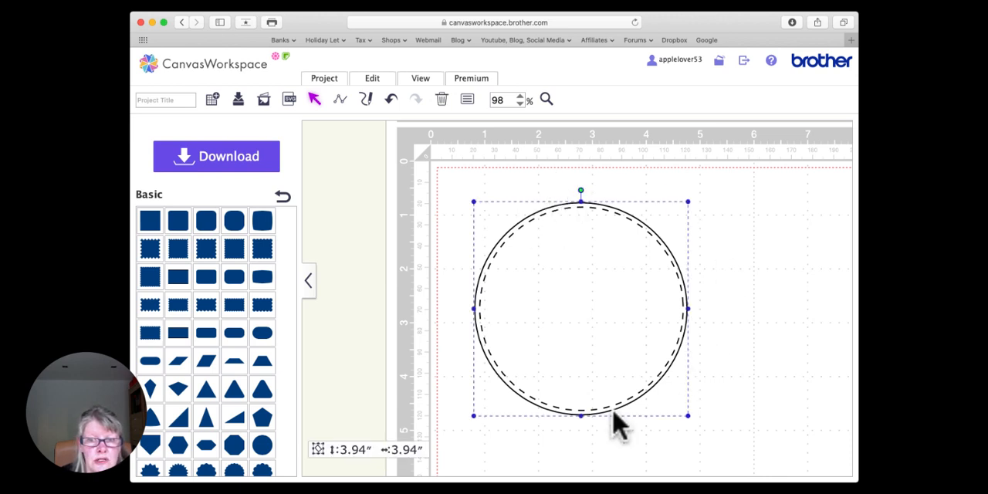
pyautogui.click(715, 308)
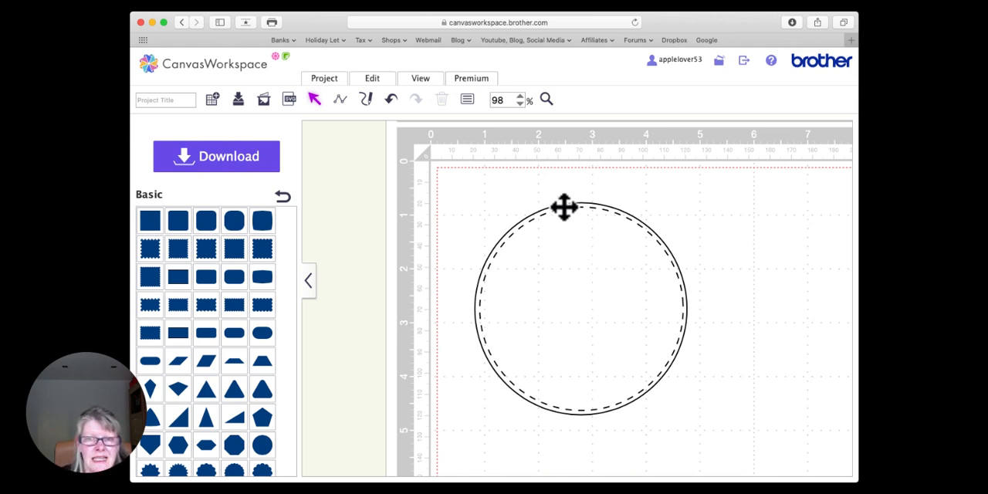
# Step: Delete the dashed inner circle and move the solid outer circle closer to the mat's upper-left corner
pyautogui.click(620, 300)
pyautogui.moveTo(611, 258); pyautogui.dragTo(551, 242)
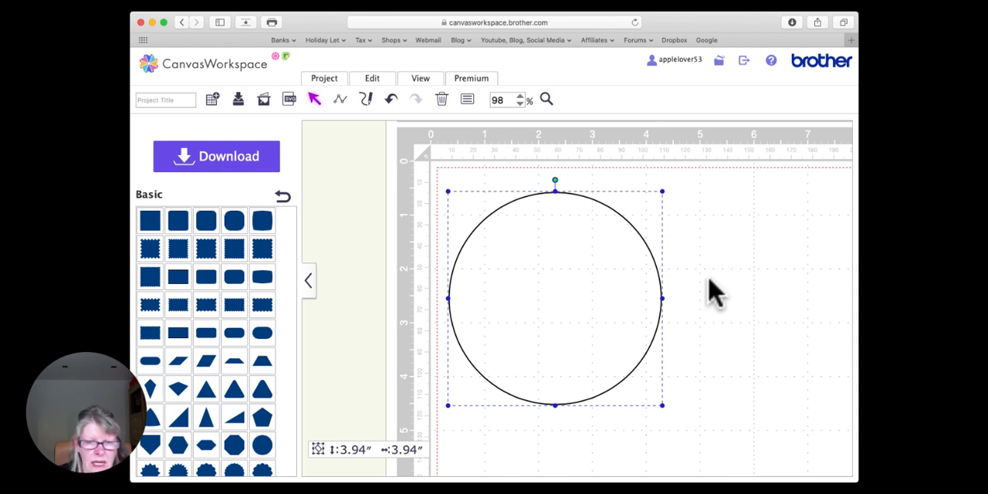
# Step: Set the remaining solid circle's line type to Cutting/Drawing Line
pyautogui.click(467, 99)
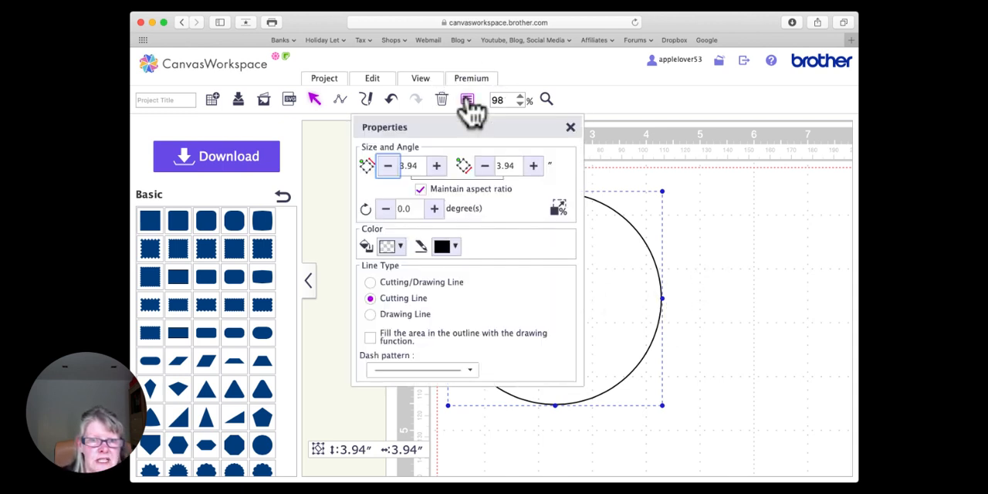
pyautogui.click(372, 283)
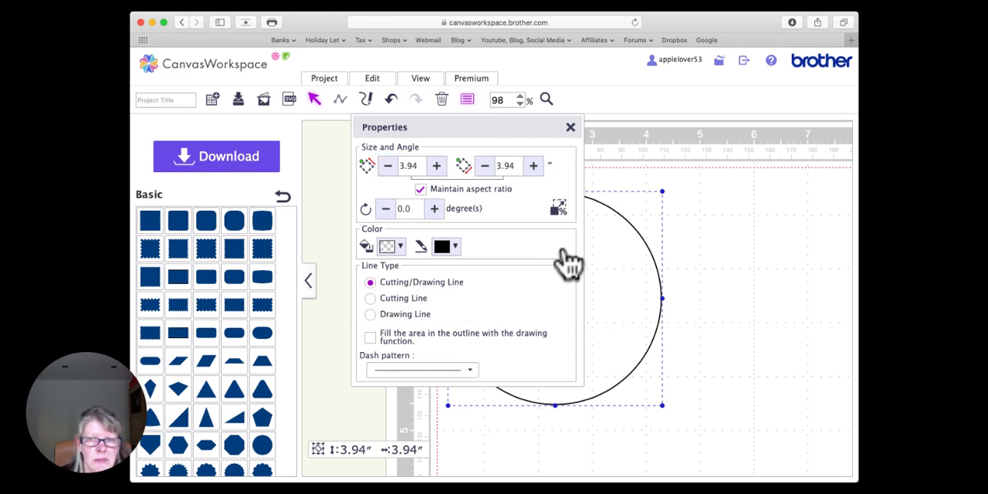
pyautogui.click(571, 127)
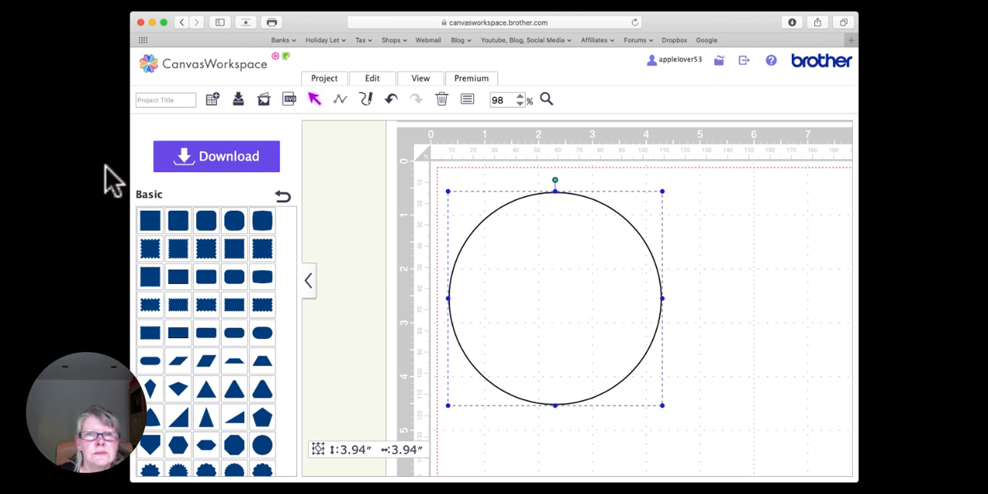
pyautogui.click(713, 226)
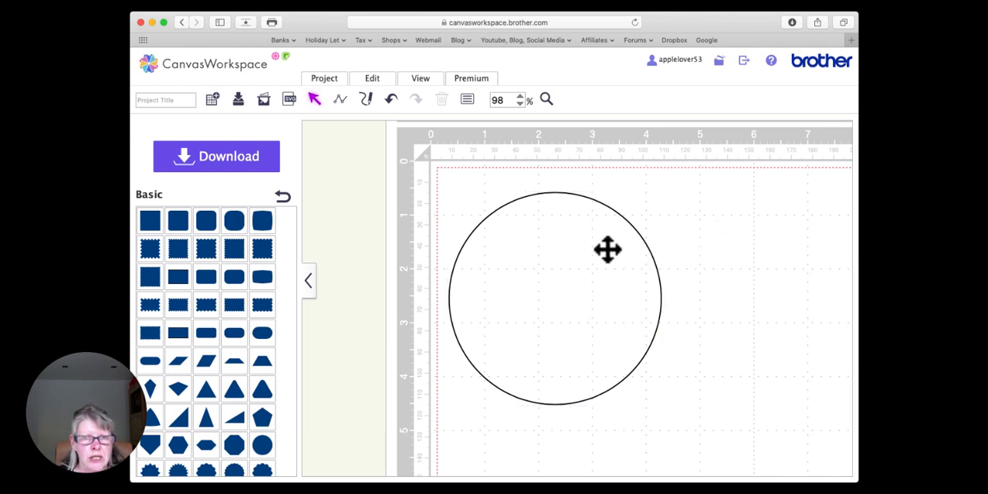
# Step: Create an inward offset line 0.08 inches inside the circle, leaving the original line as is with round corners
pyautogui.rightClick(541, 248)
pyautogui.click(479, 258)
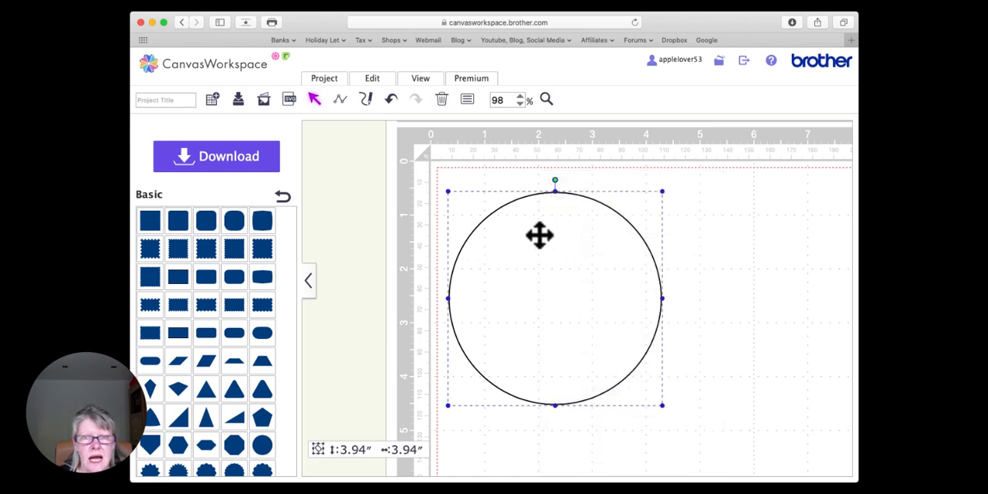
pyautogui.click(468, 100)
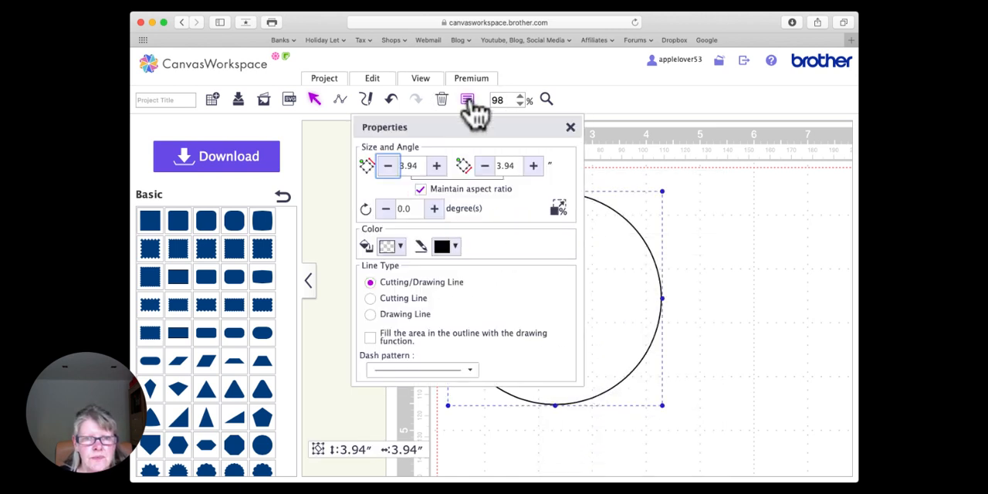
pyautogui.click(374, 80)
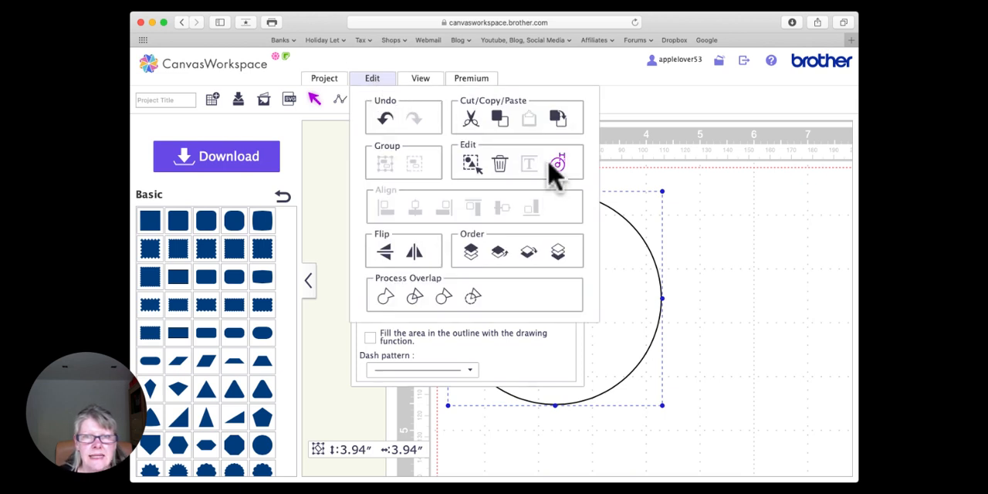
pyautogui.click(552, 164)
pyautogui.moveTo(359, 191); pyautogui.dragTo(347, 189)
pyautogui.click(446, 224)
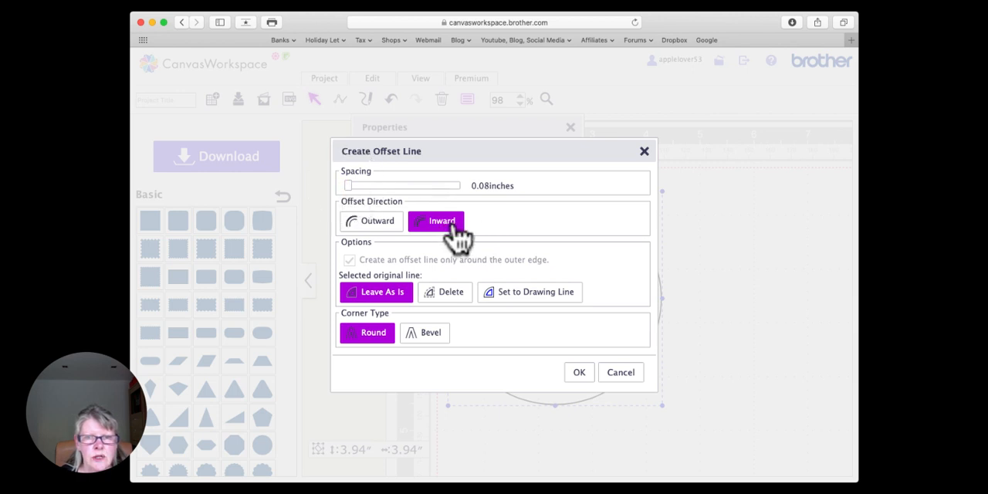
pyautogui.click(579, 374)
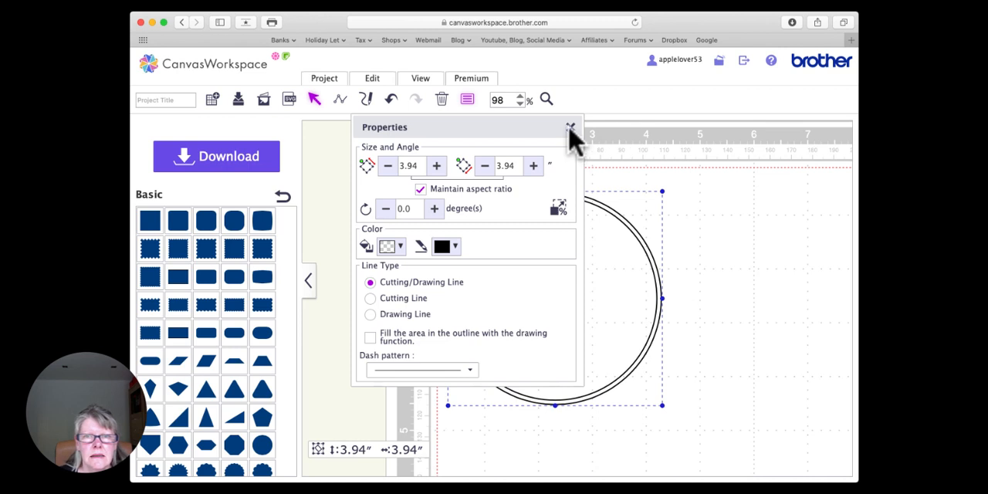
pyautogui.click(570, 127)
pyautogui.click(683, 217)
# Step: Set the inner offset circle to Cutting Line with the evenly spaced medium-dash pattern, fifth among the dash patterns
pyautogui.click(535, 286)
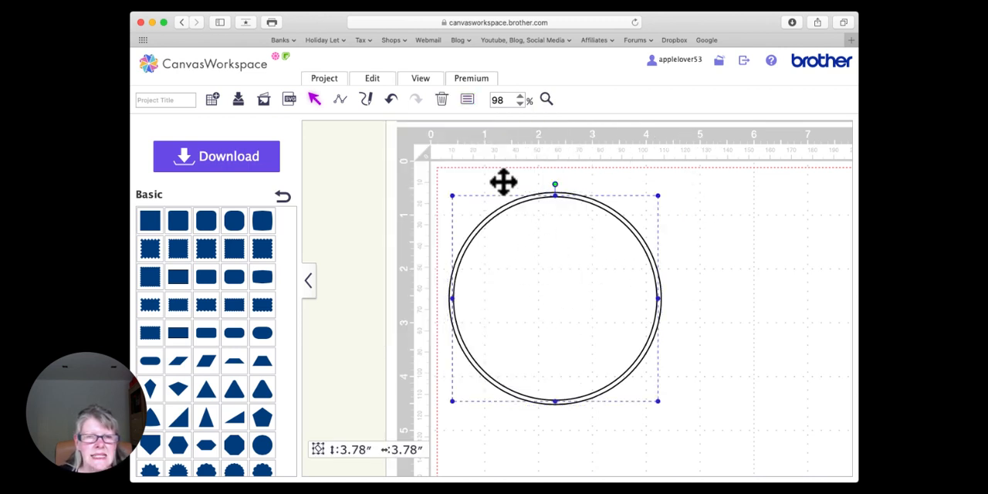
pyautogui.click(467, 99)
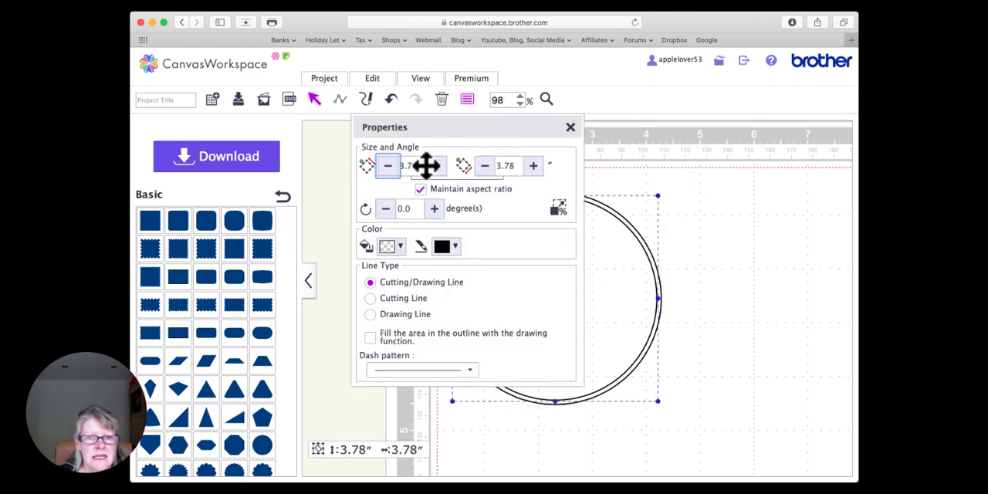
pyautogui.click(371, 299)
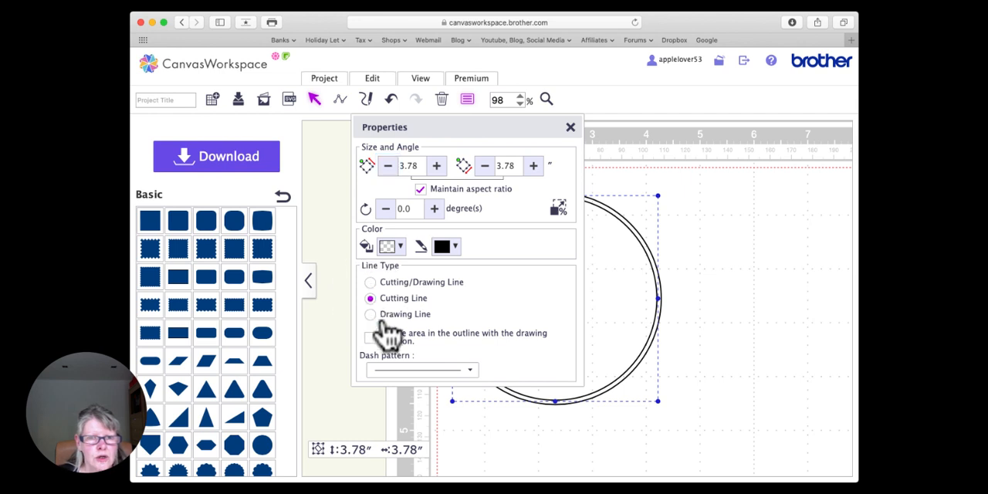
pyautogui.click(417, 370)
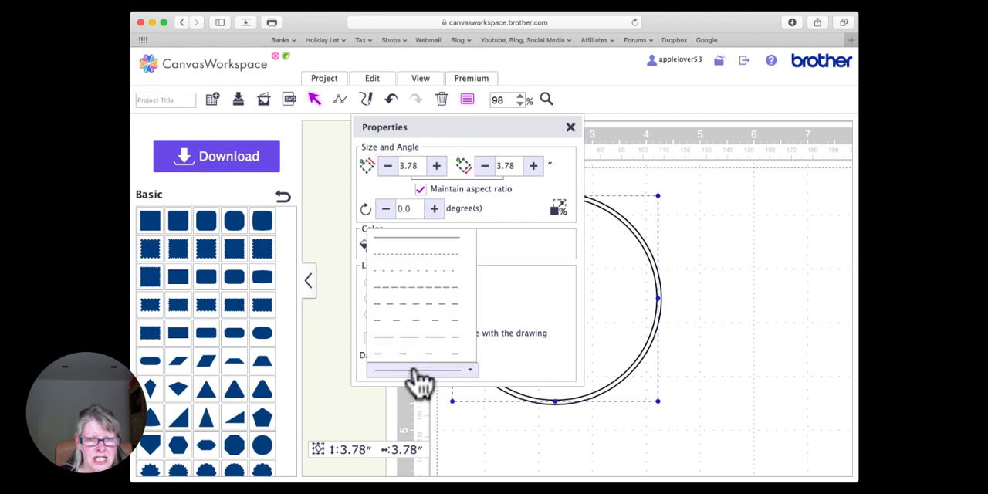
pyautogui.click(442, 305)
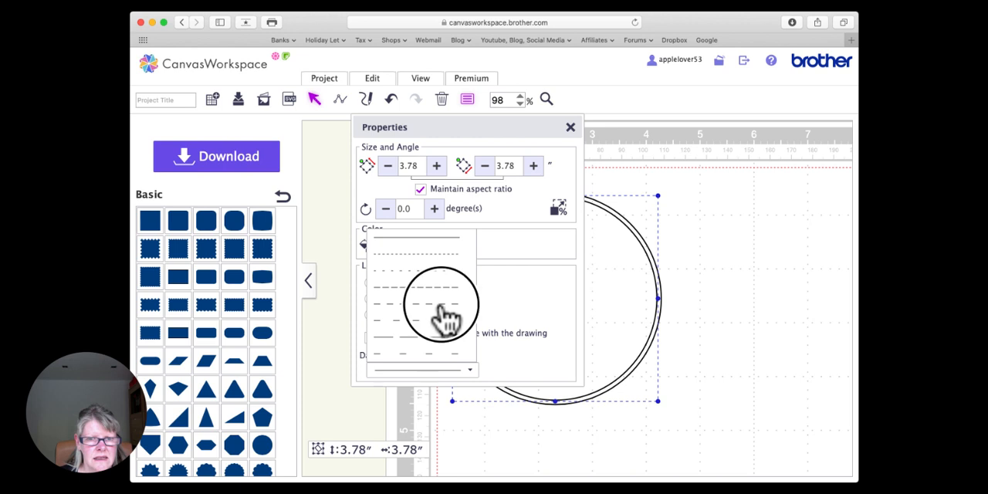
pyautogui.click(571, 128)
pyautogui.click(611, 160)
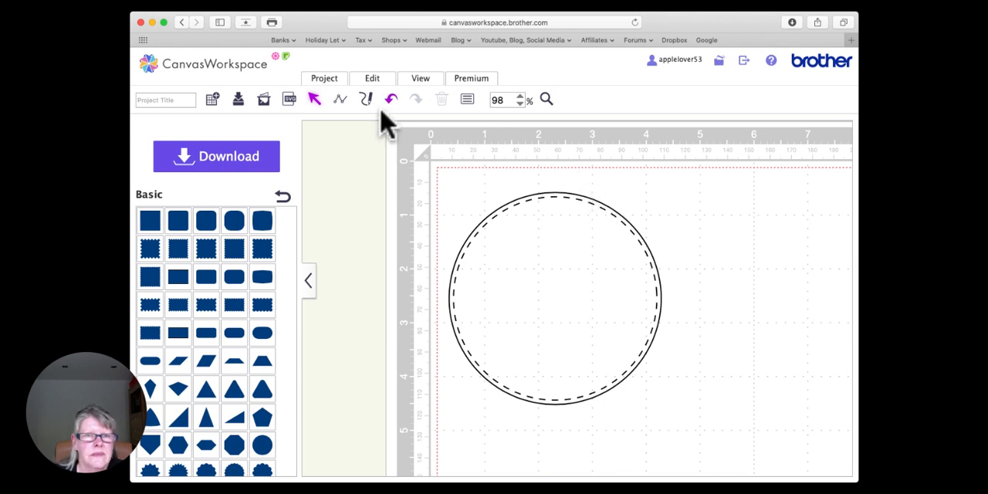
# Step: Delete both the solid and the dashed circle from the mat
pyautogui.doubleClick(481, 99)
pyautogui.write('40')
pyautogui.press('Return')
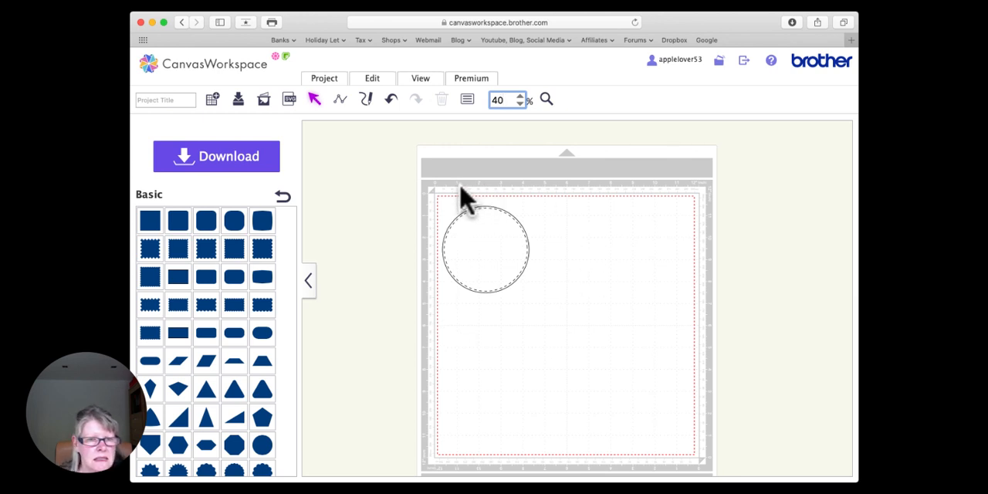
pyautogui.moveTo(416, 168); pyautogui.dragTo(554, 327)
pyautogui.press('Delete')
# Step: Add the wide five-pointed star from the basic shapes, enlarge it to about 6.76 by 7.11 inches and position it in the mat's upper left
pyautogui.scroll(-10, 260, 294)
pyautogui.scroll(2, 260, 293)
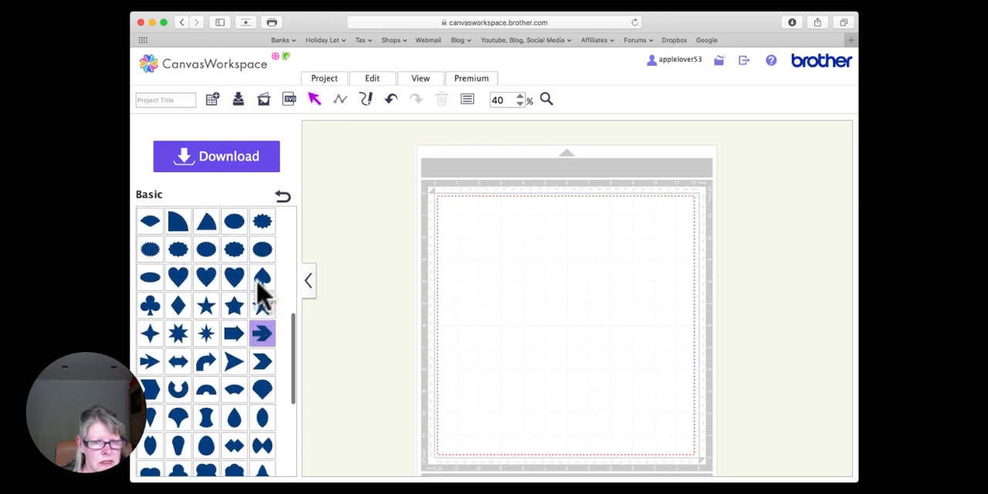
pyautogui.scroll(-2, 260, 293)
pyautogui.scroll(3, 260, 293)
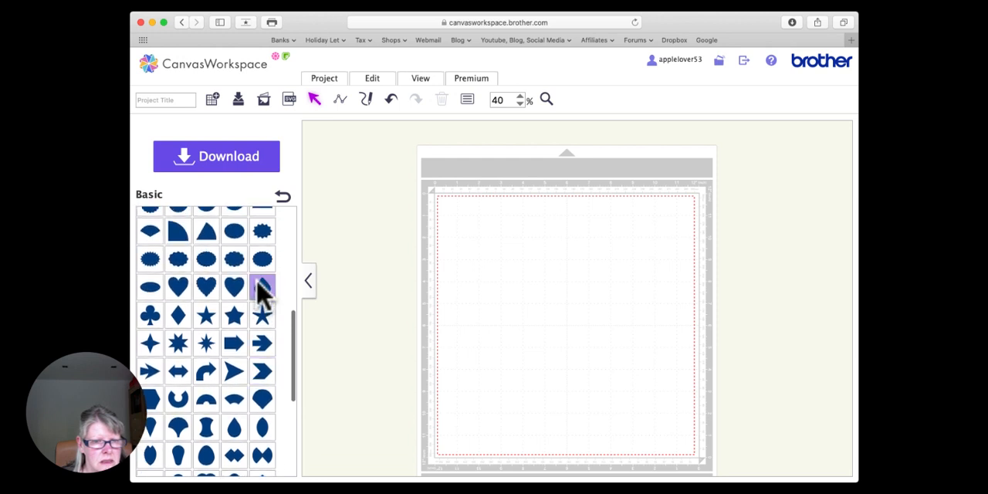
pyautogui.moveTo(234, 324); pyautogui.dragTo(496, 247)
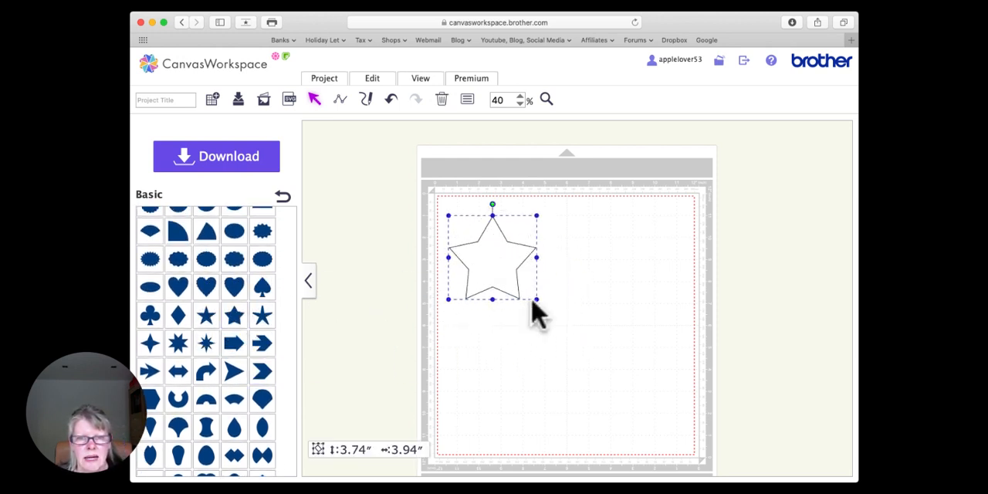
pyautogui.moveTo(536, 300); pyautogui.dragTo(594, 359)
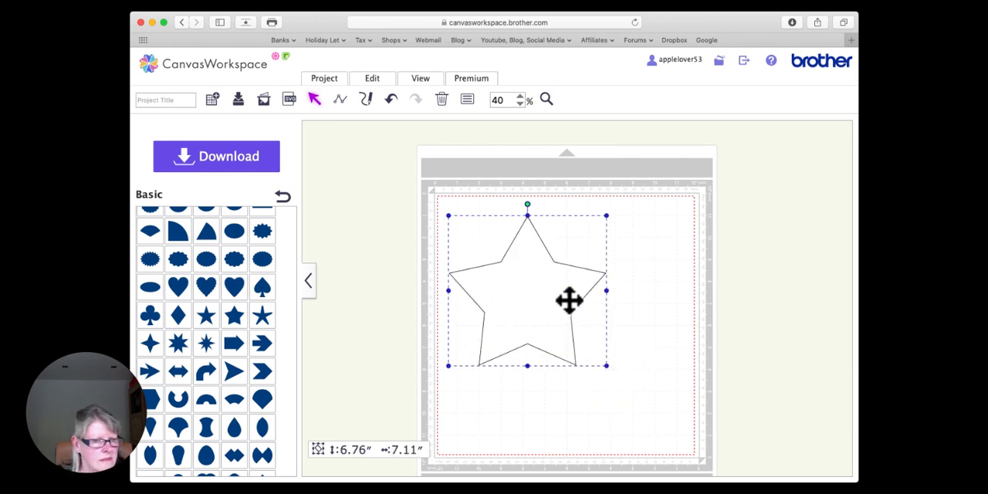
pyautogui.moveTo(533, 247); pyautogui.dragTo(525, 267)
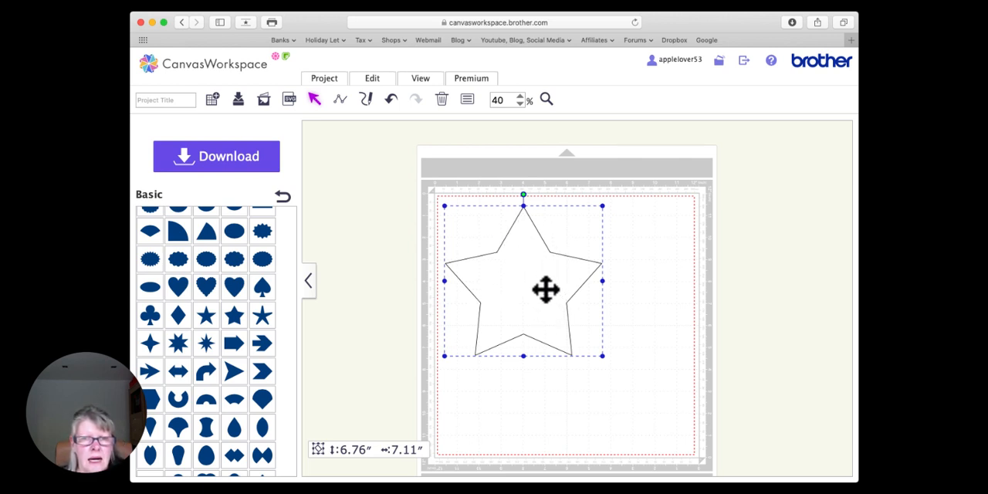
# Step: Set the star's line type to Cutting Line, keeping its solid pattern
pyautogui.click(467, 99)
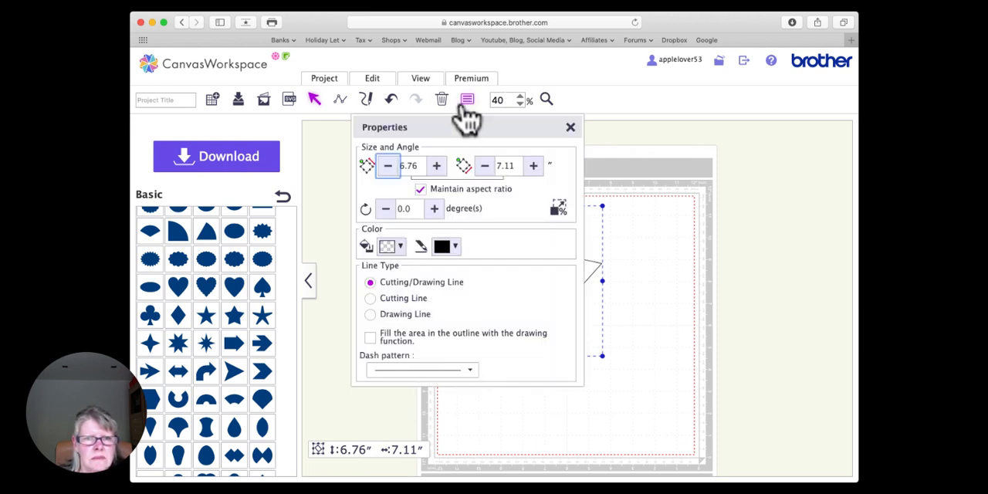
pyautogui.click(370, 298)
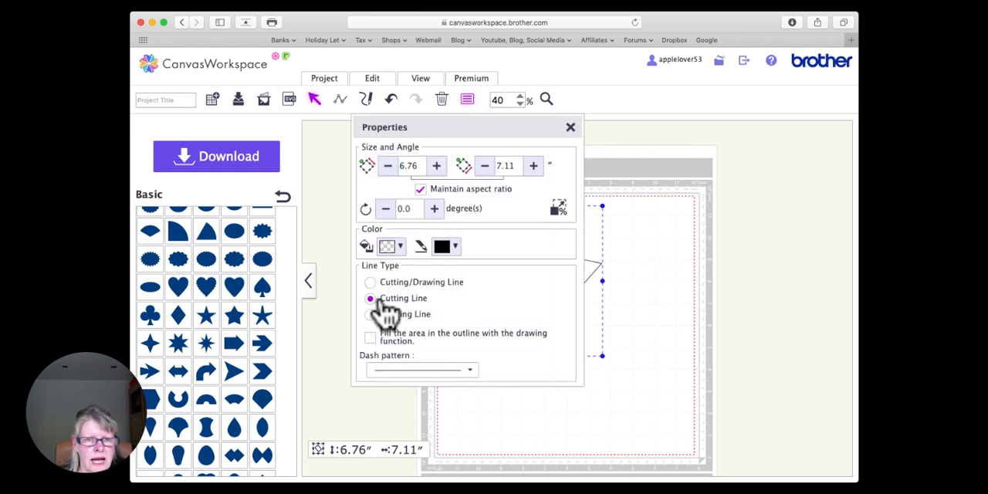
pyautogui.click(570, 126)
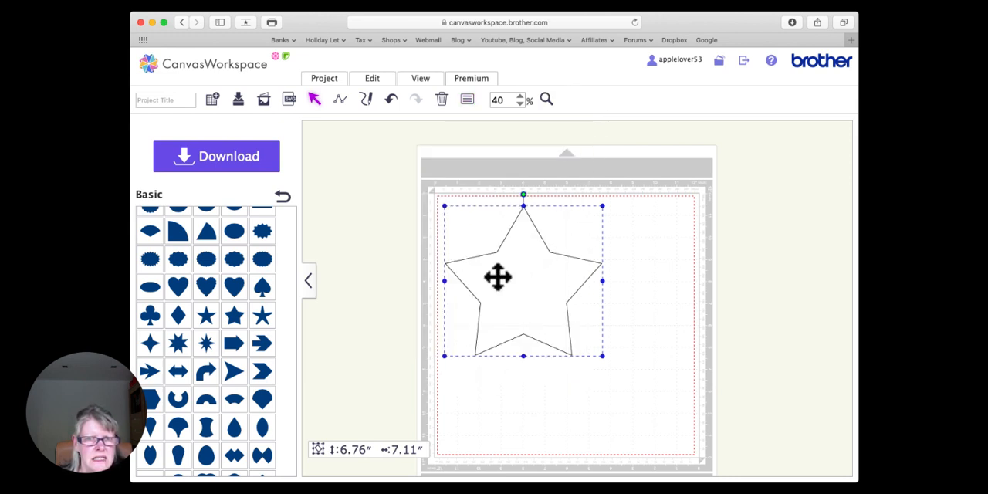
# Step: Create an inward offset line 0.12 inches inside the star, leaving the original line as is with round corners
pyautogui.click(374, 80)
pyautogui.click(557, 163)
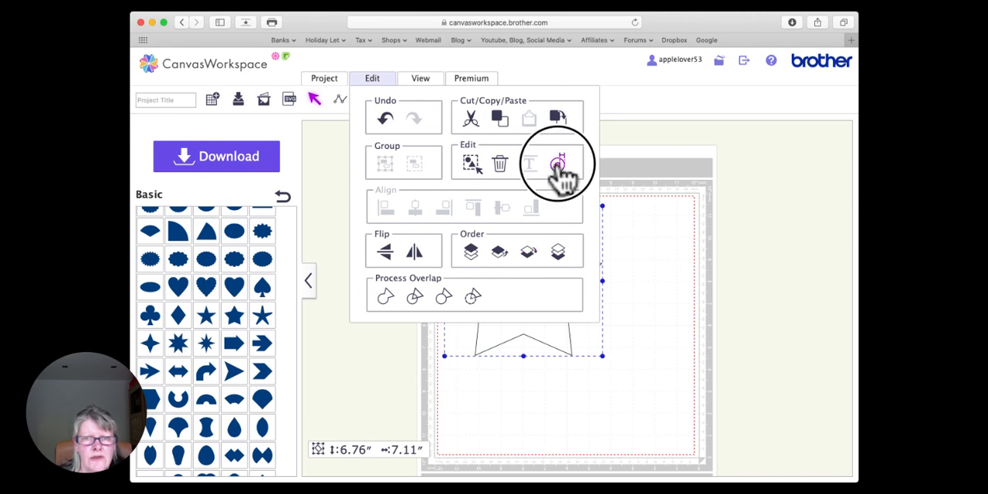
pyautogui.moveTo(360, 185); pyautogui.dragTo(352, 185)
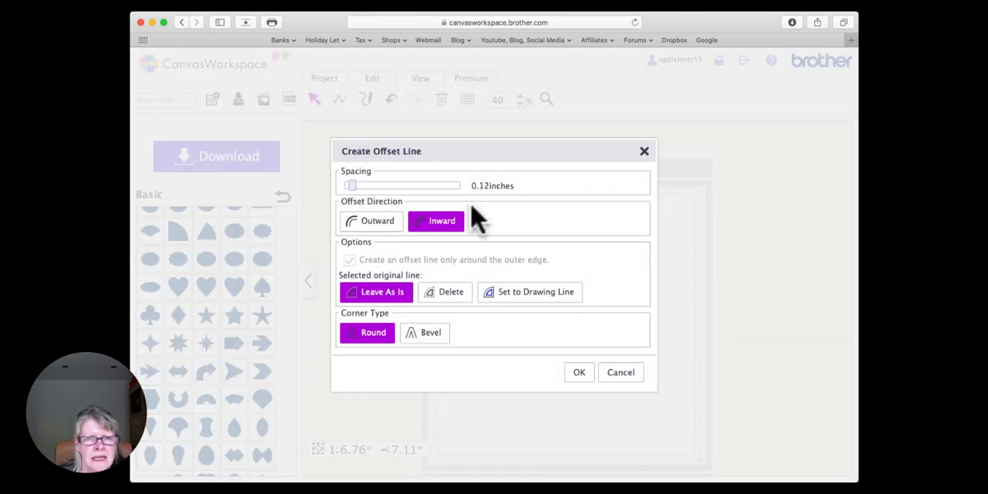
pyautogui.click(442, 224)
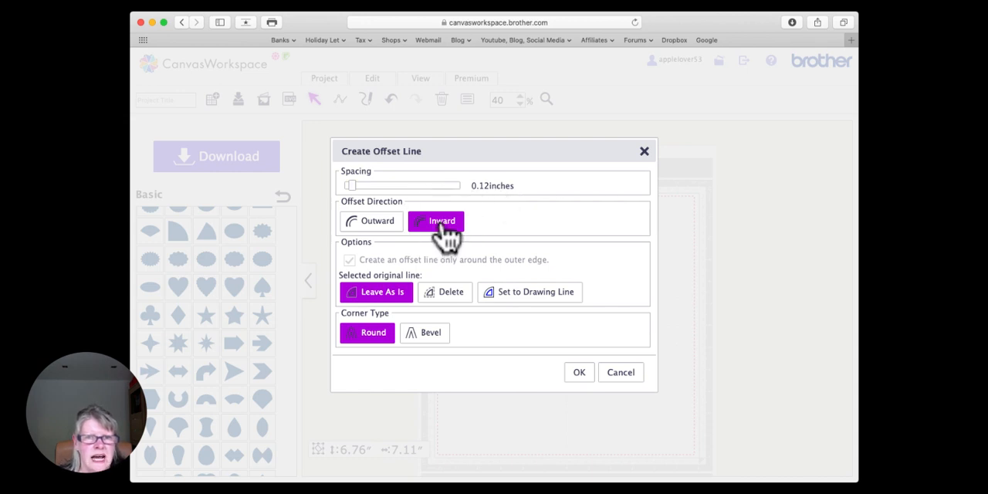
pyautogui.click(582, 375)
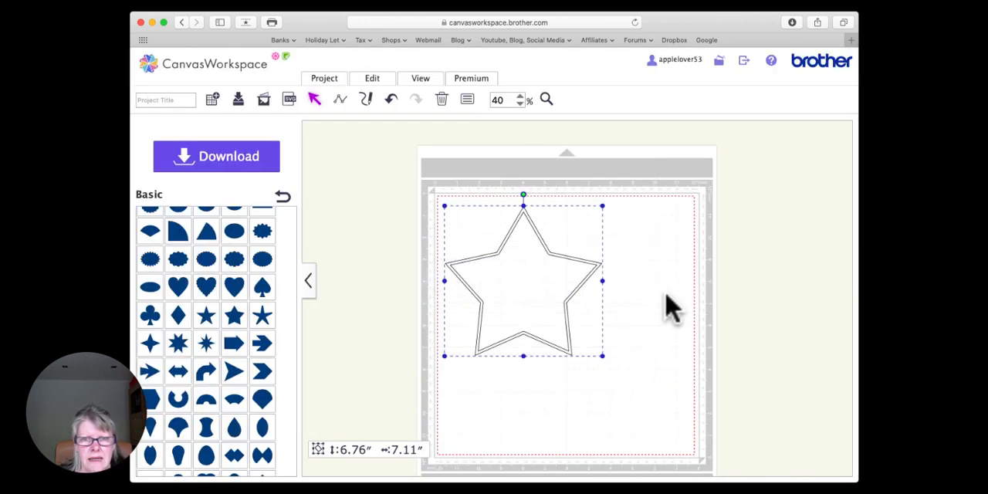
pyautogui.click(664, 295)
# Step: Set the inner offset star to Drawing Line with the evenly spaced medium-dash pattern, fifth among the dash patterns
pyautogui.click(521, 292)
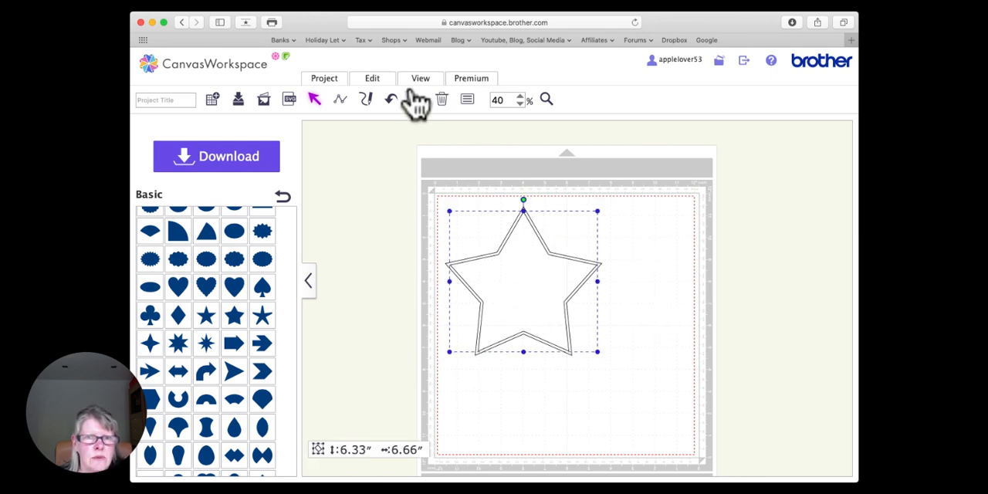
pyautogui.click(467, 100)
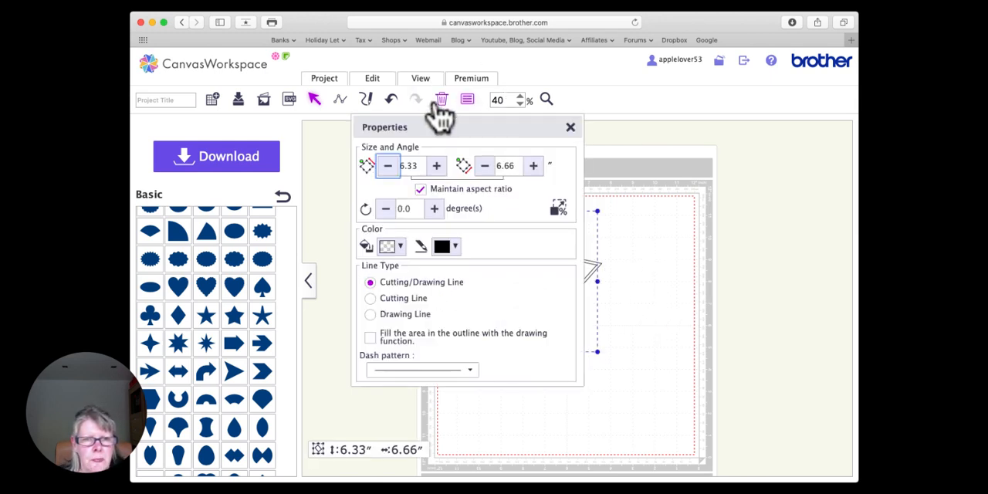
pyautogui.click(374, 316)
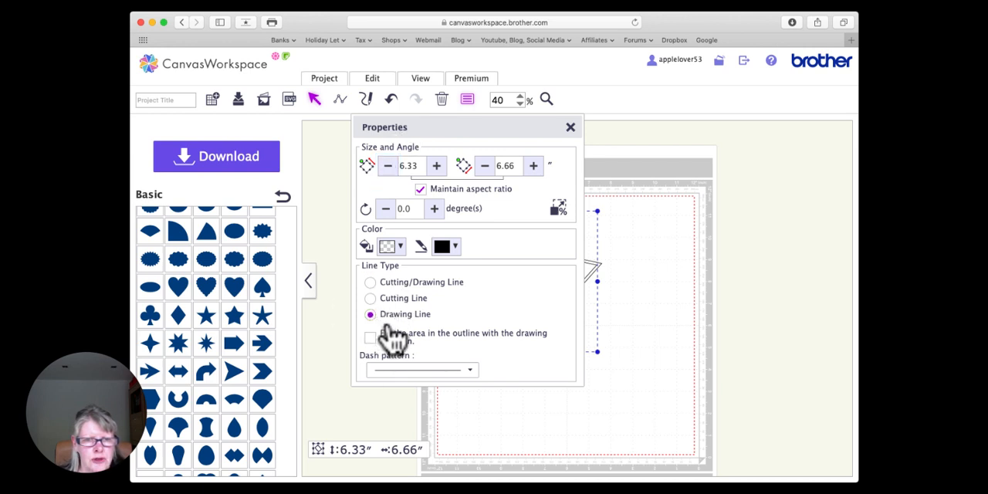
pyautogui.click(468, 372)
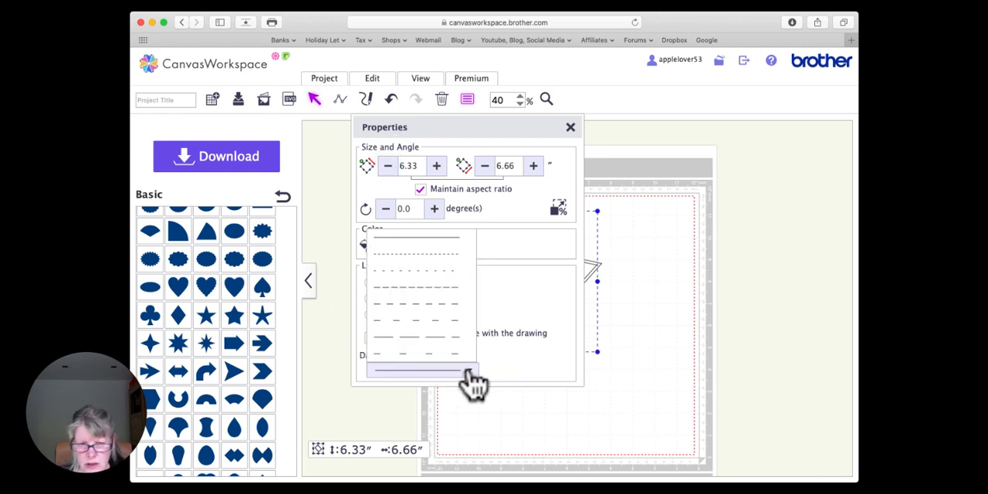
pyautogui.click(448, 305)
pyautogui.click(570, 128)
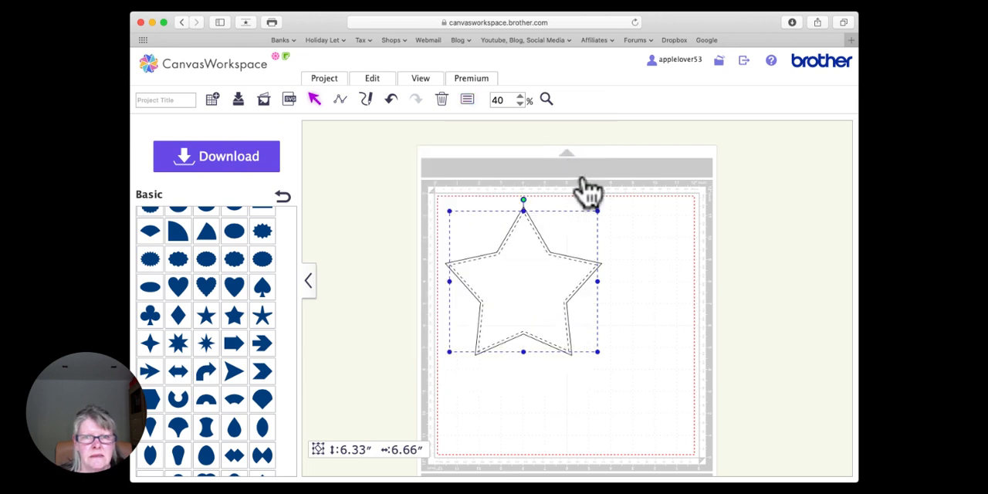
# Step: Group the outer star with its dashed inner offset star
pyautogui.click(582, 177)
pyautogui.moveTo(421, 183); pyautogui.dragTo(598, 337)
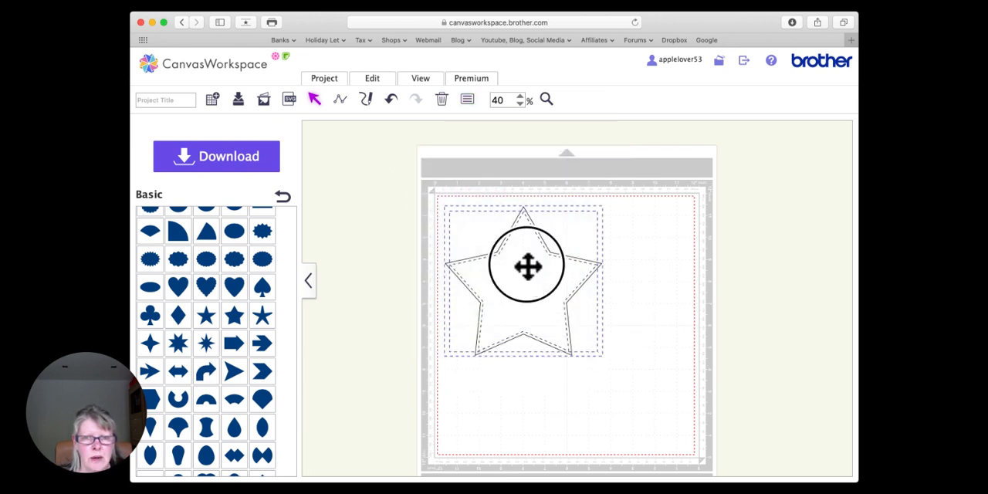
pyautogui.rightClick(528, 266)
pyautogui.click(574, 270)
pyautogui.click(639, 244)
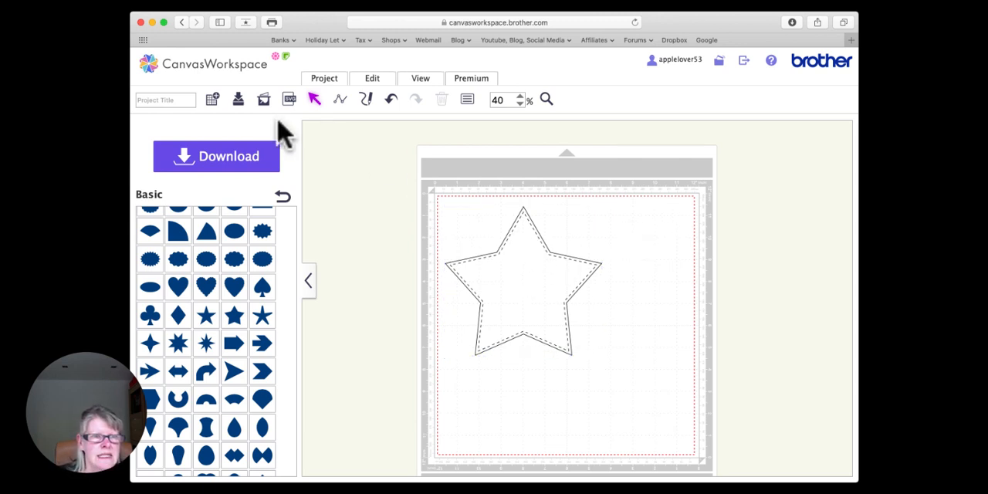
# Step: Title the project Test and download it to the computer as an FCM file
pyautogui.click(163, 101)
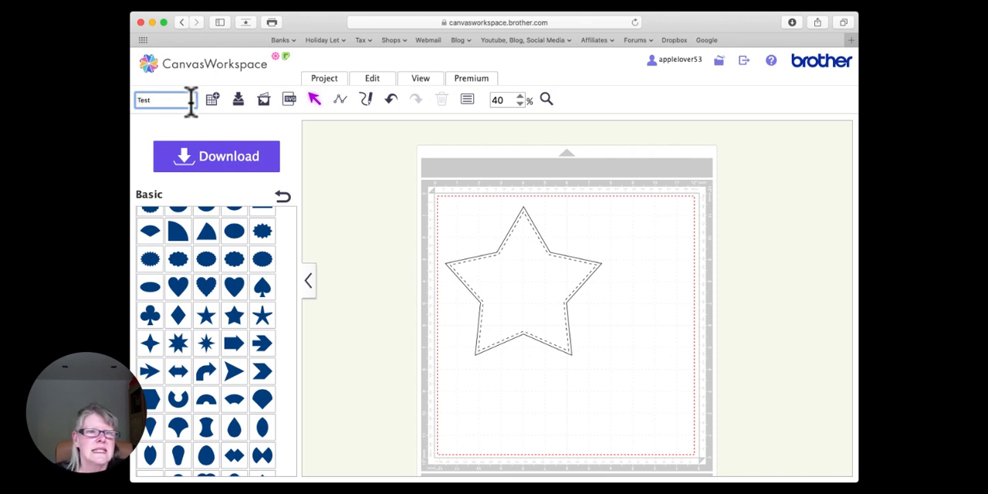
pyautogui.click(226, 166)
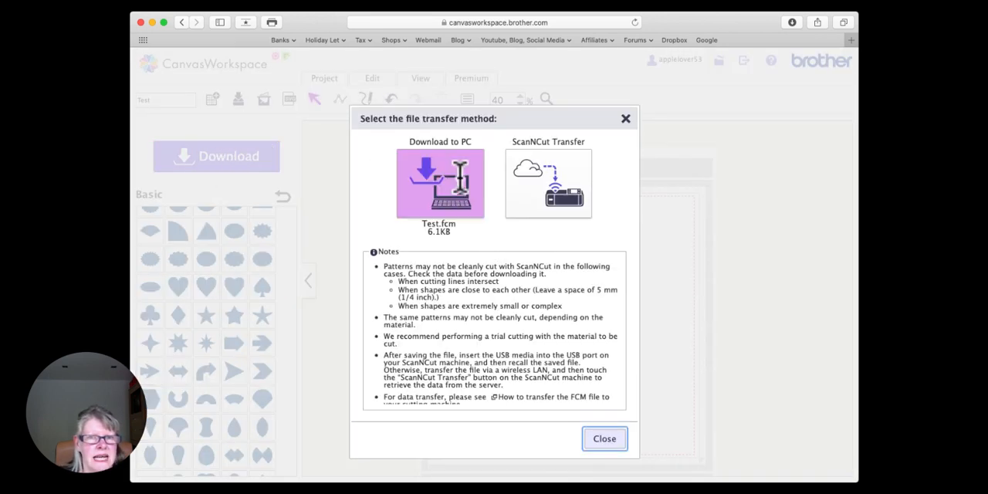
pyautogui.click(446, 187)
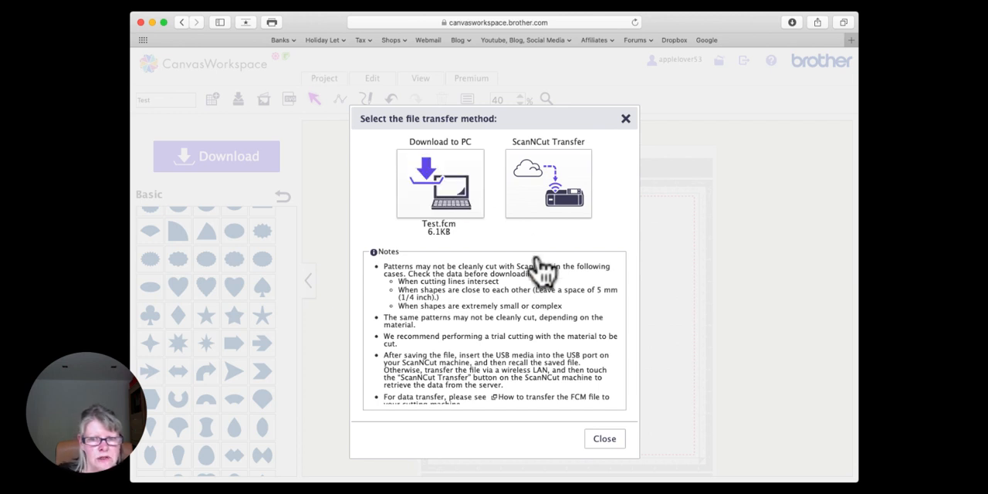
pyautogui.click(605, 442)
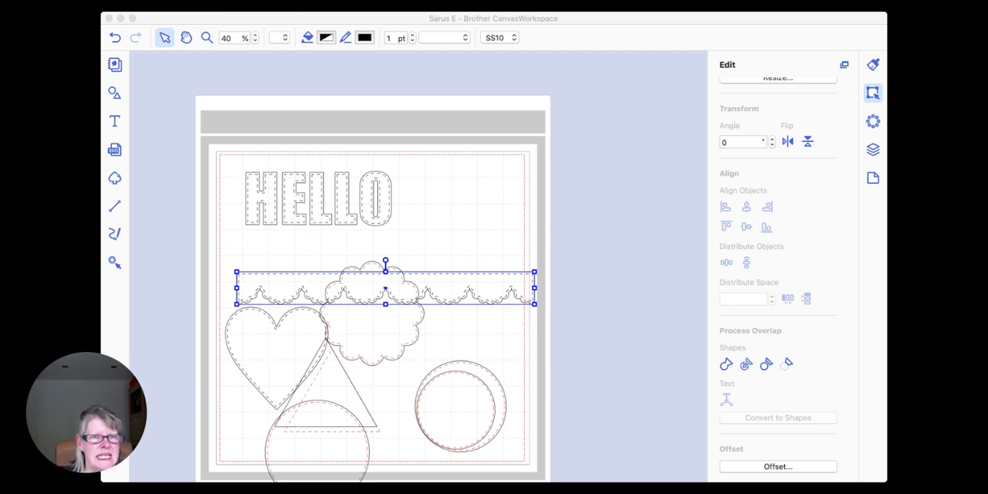
# Step: Switch to the desktop Brother CanvasWorkspace and import Test.fcm from the Downloads folder into the open project
pyautogui.click(188, 354)
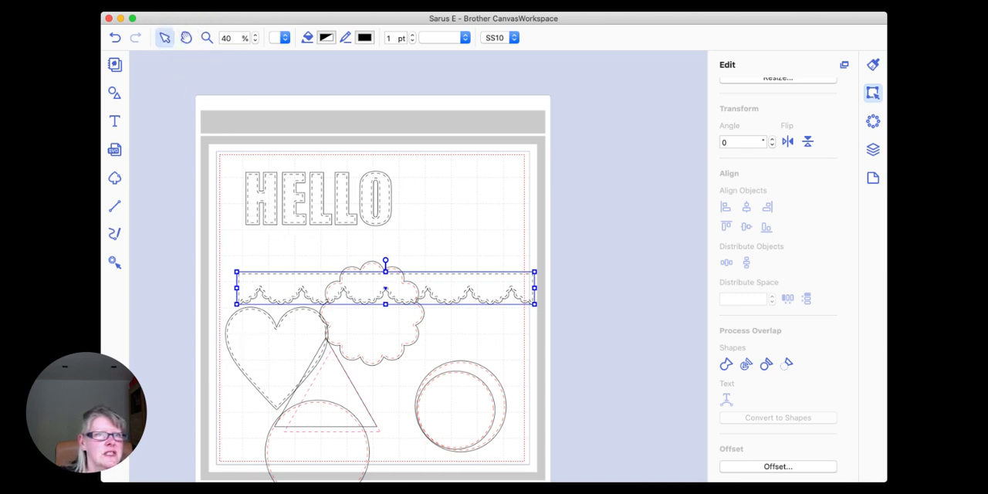
pyautogui.click(178, 5)
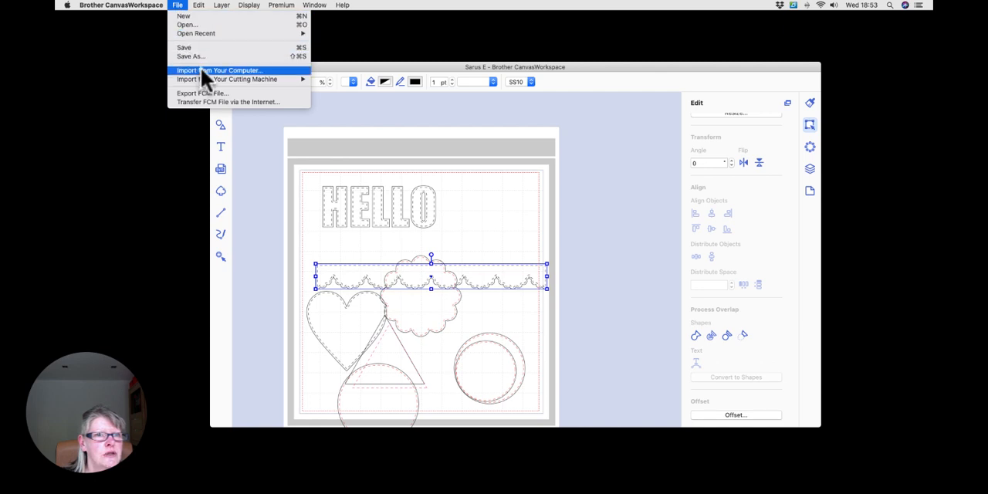
pyautogui.click(232, 69)
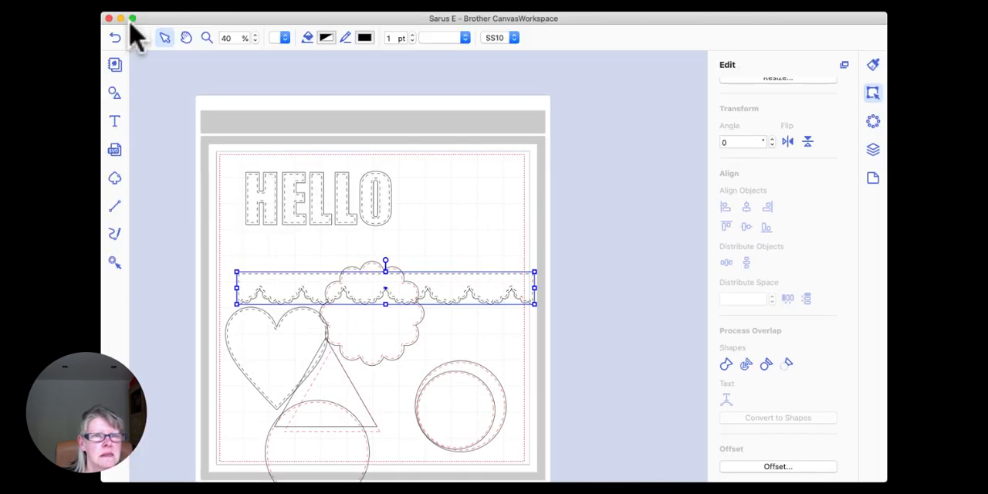
pyautogui.click(275, 149)
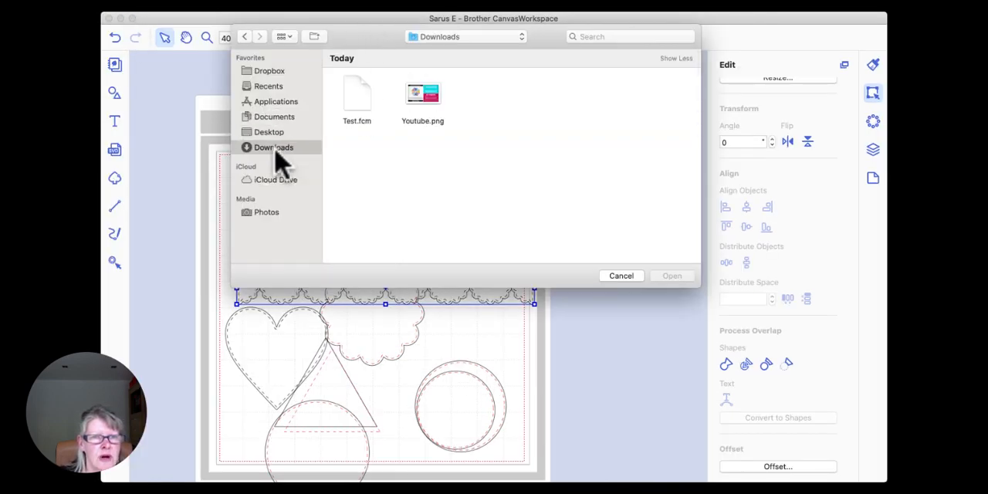
pyautogui.click(357, 114)
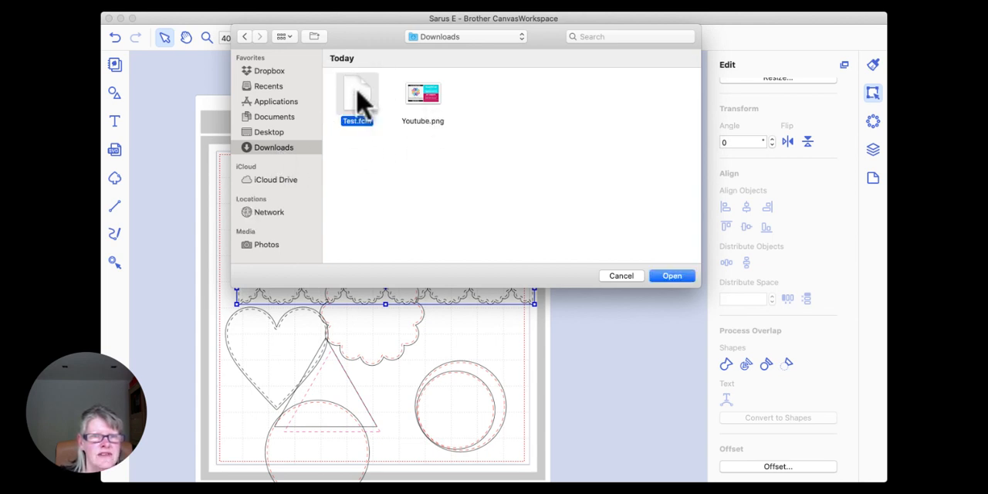
pyautogui.click(672, 276)
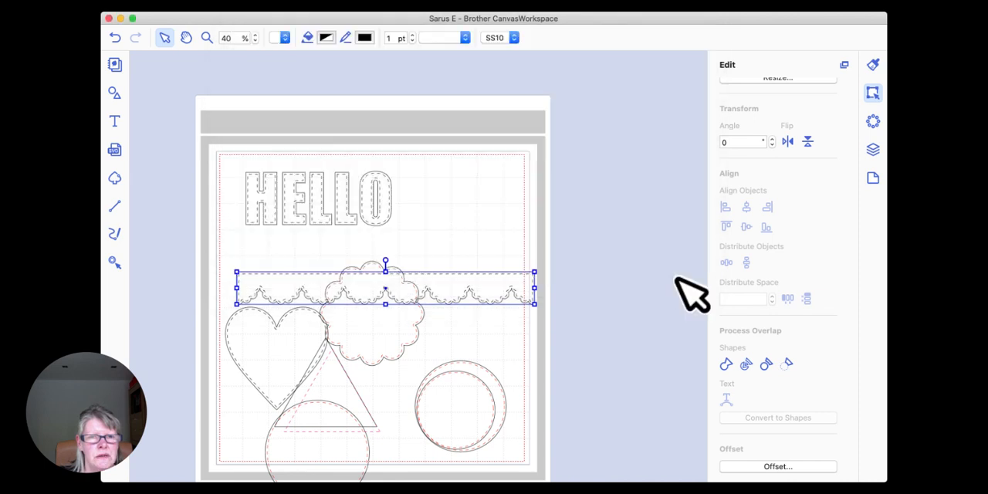
# Step: Reposition the imported star and its dashed inner line on the mat
pyautogui.moveTo(340, 245); pyautogui.dragTo(555, 160)
pyautogui.click(579, 352)
pyautogui.moveTo(457, 292); pyautogui.dragTo(451, 368)
pyautogui.moveTo(356, 222); pyautogui.dragTo(348, 317)
pyautogui.click(467, 188)
pyautogui.moveTo(466, 187); pyautogui.dragTo(427, 210)
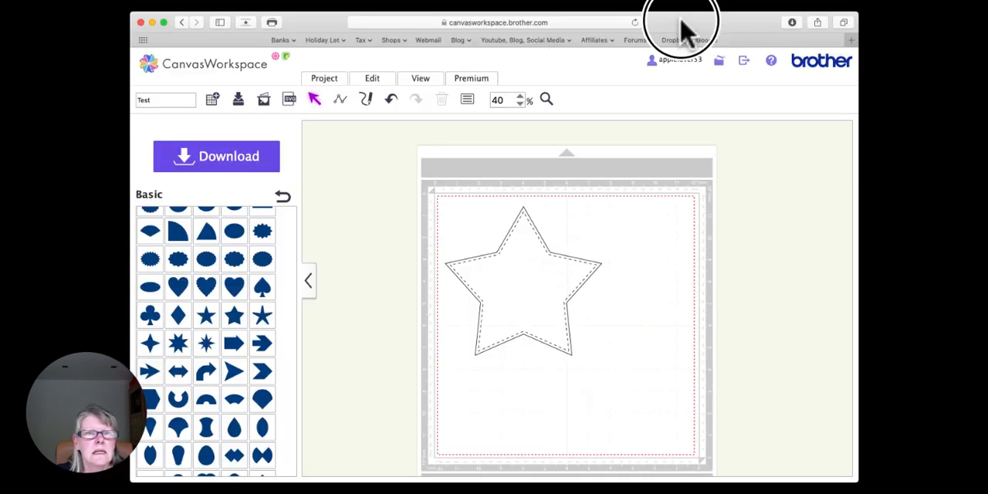
pyautogui.click(851, 39)
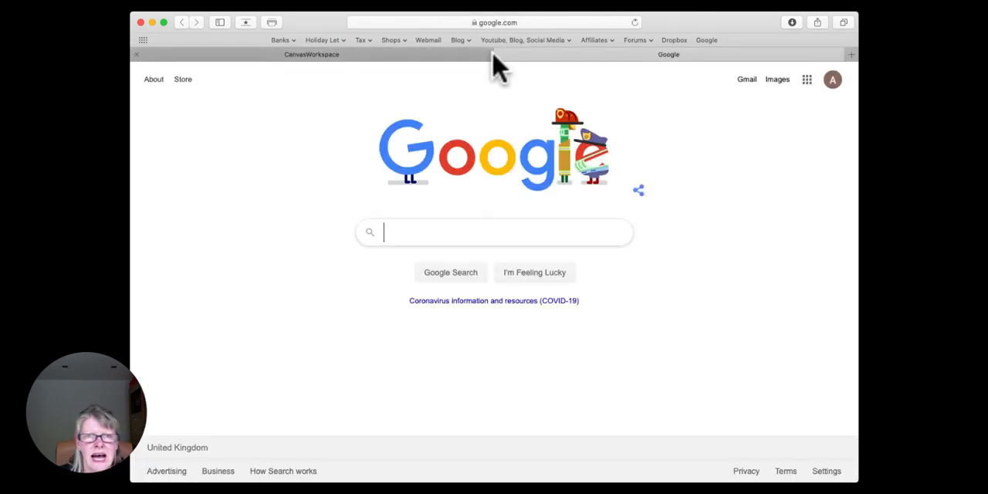
pyautogui.click(542, 21)
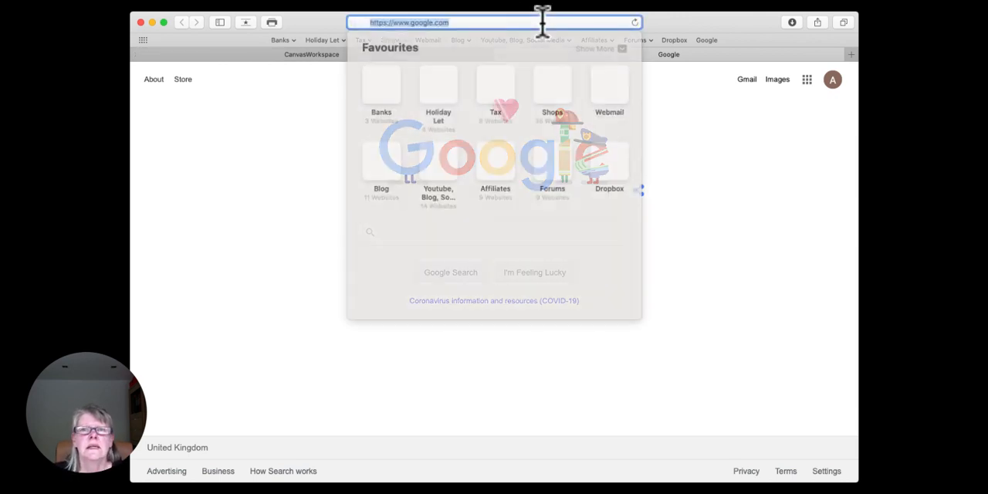
pyautogui.press('BackSpace')
pyautogui.write('www.daf')
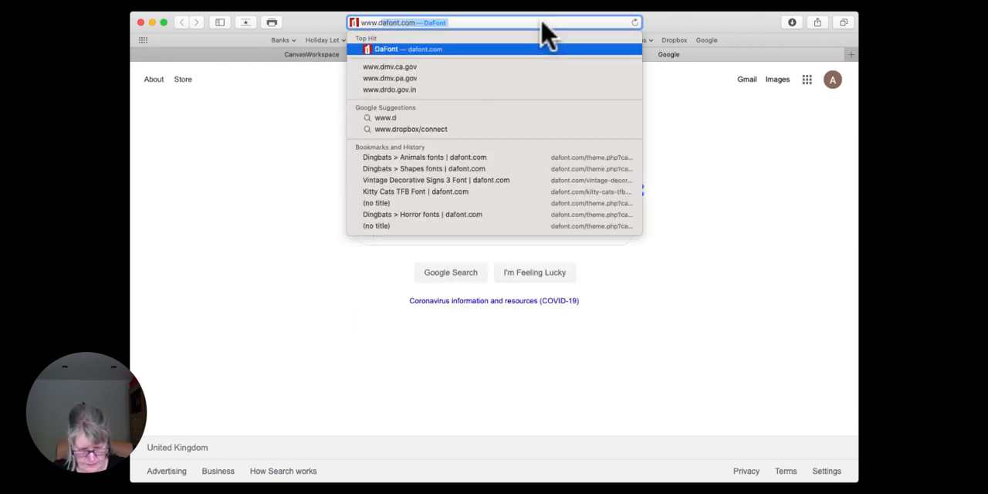
pyautogui.write('ont.com')
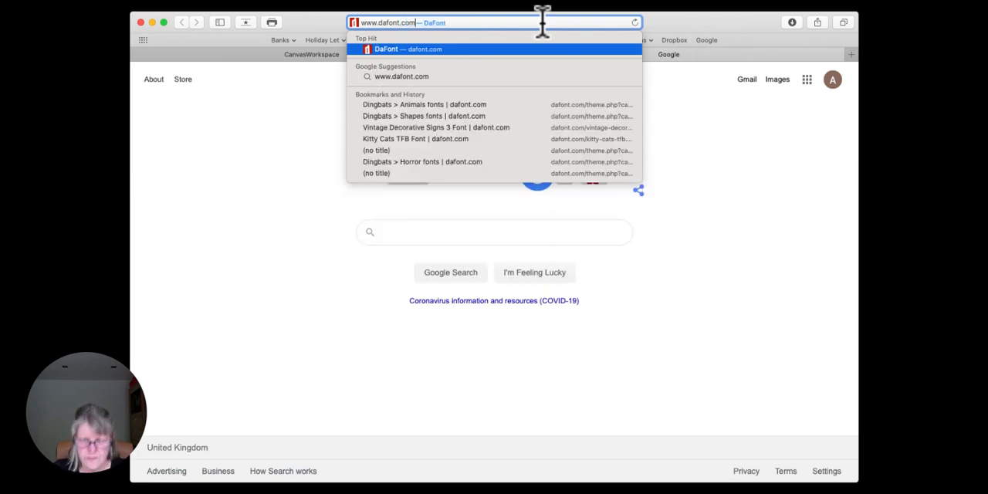
pyautogui.press('Return')
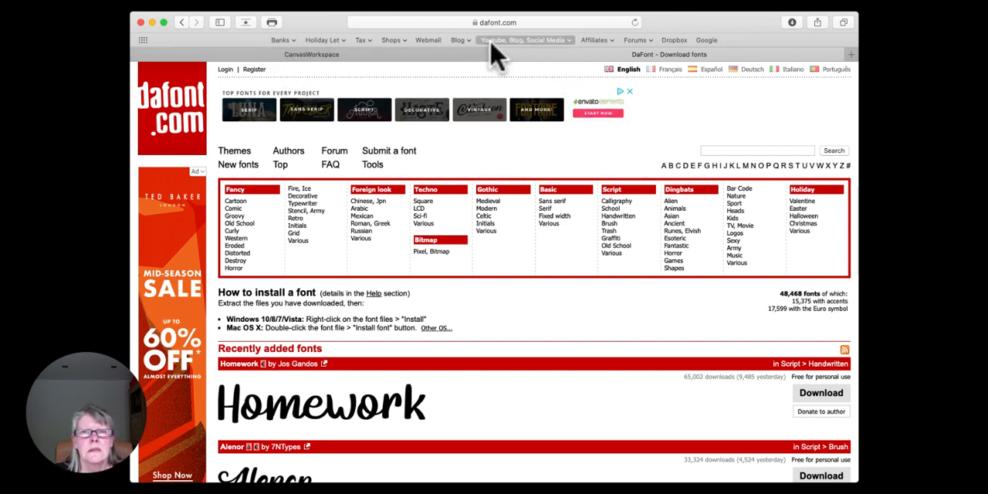
# Step: Close the CanvasWorkspace browser tab and leave only the DaFont page open
pyautogui.click(456, 54)
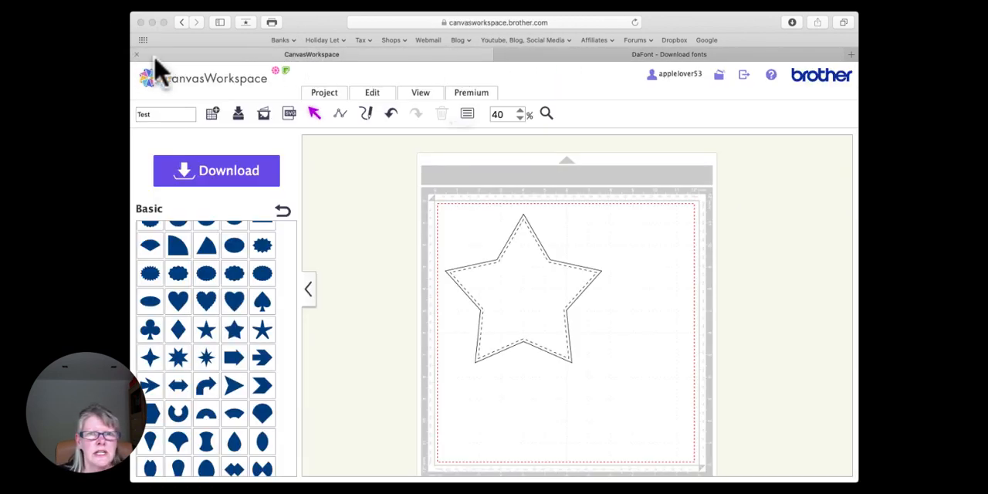
pyautogui.click(137, 55)
pyautogui.click(531, 151)
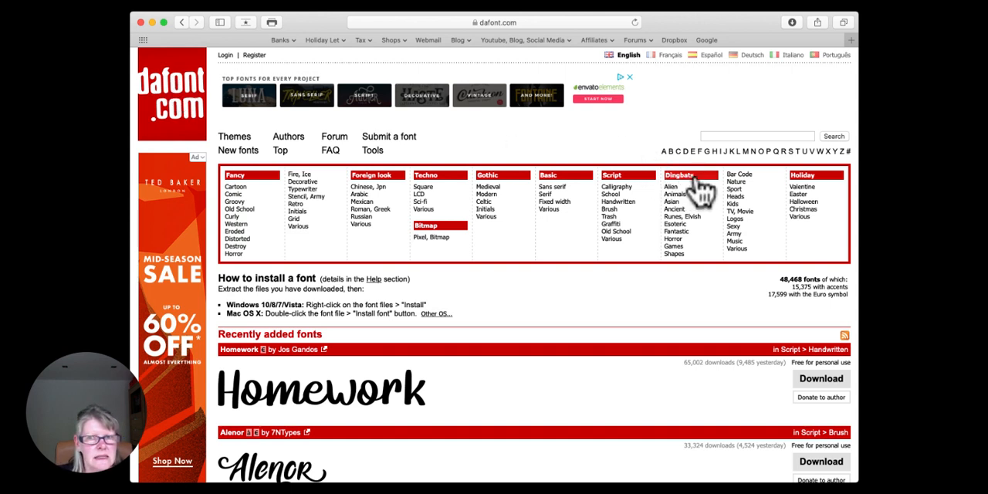
# Step: Open DaFont's Dingbats Shapes category and look through the first page for fonts with frames, labels and other usable outlines
pyautogui.click(678, 258)
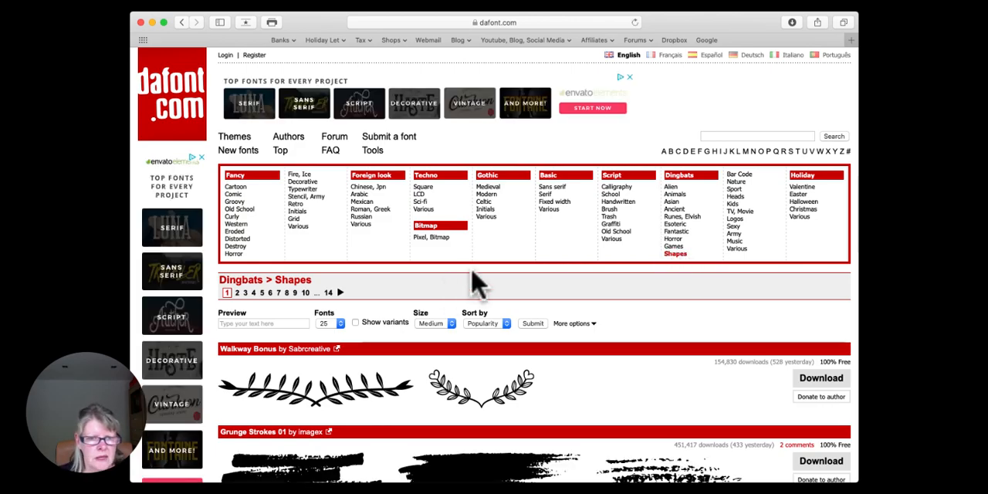
pyautogui.scroll(-5, 472, 284)
pyautogui.scroll(-10, 473, 284)
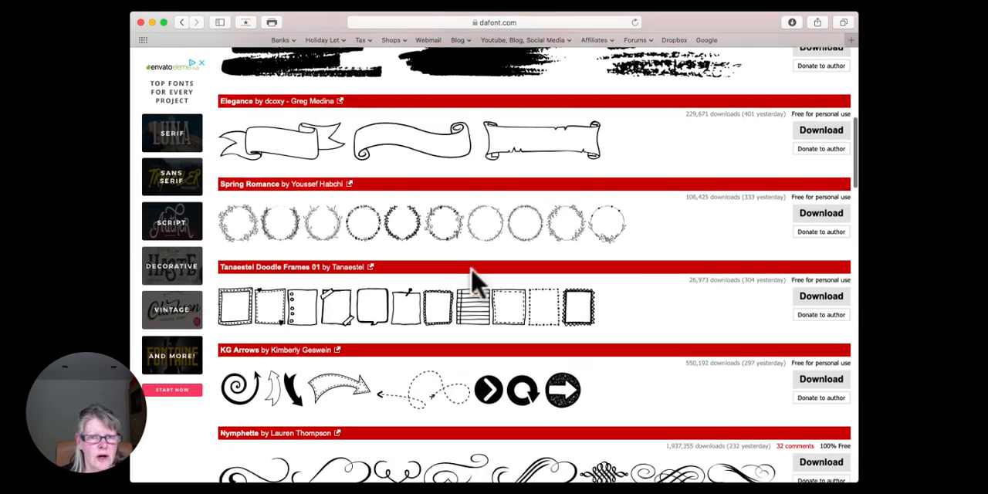
pyautogui.scroll(-12, 475, 284)
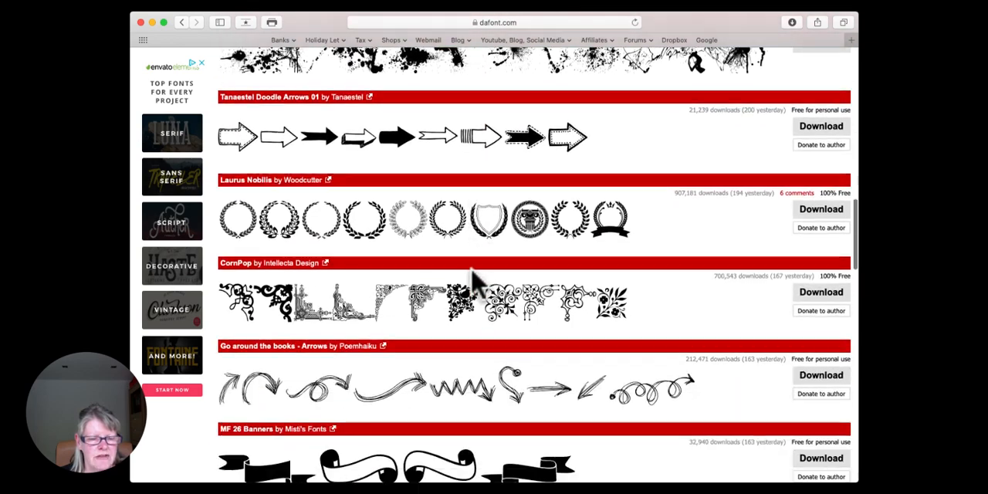
pyautogui.scroll(-10, 474, 284)
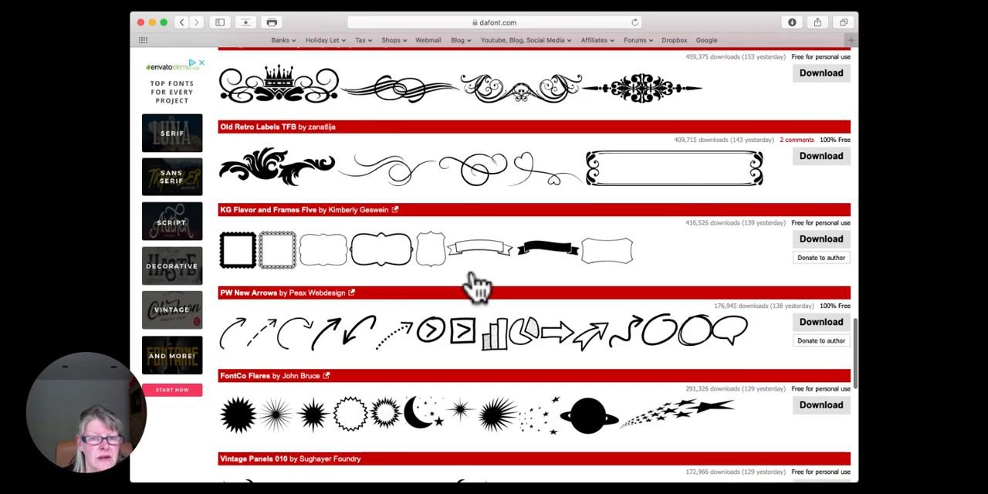
pyautogui.scroll(-3, 475, 284)
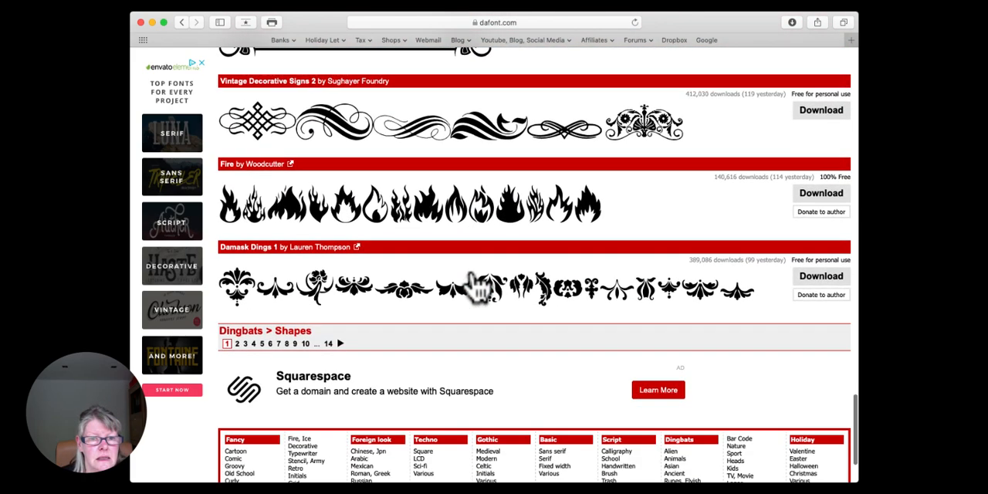
pyautogui.scroll(20, 479, 287)
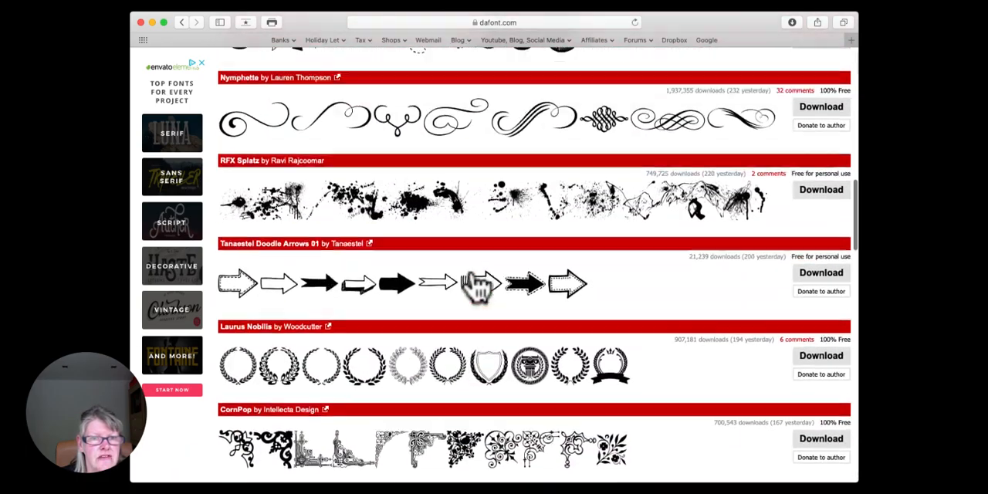
pyautogui.scroll(7, 475, 284)
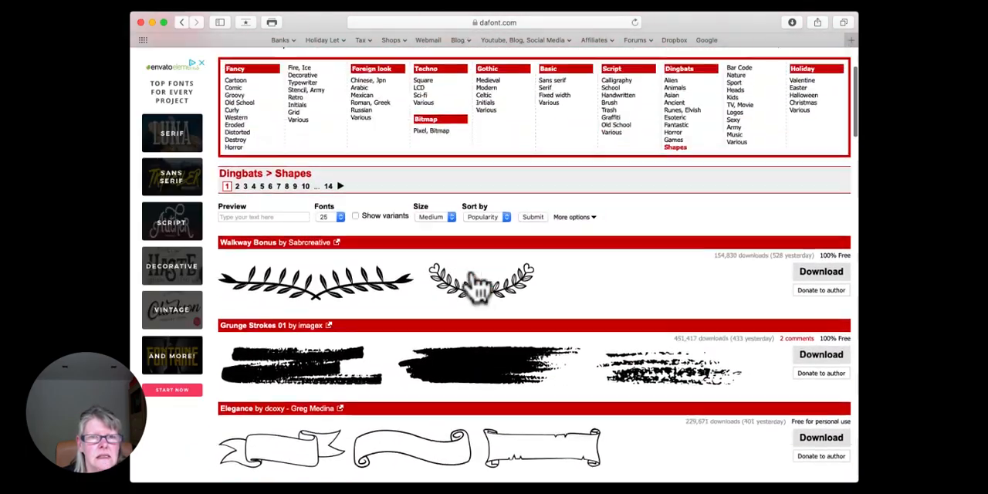
pyautogui.scroll(-12, 474, 284)
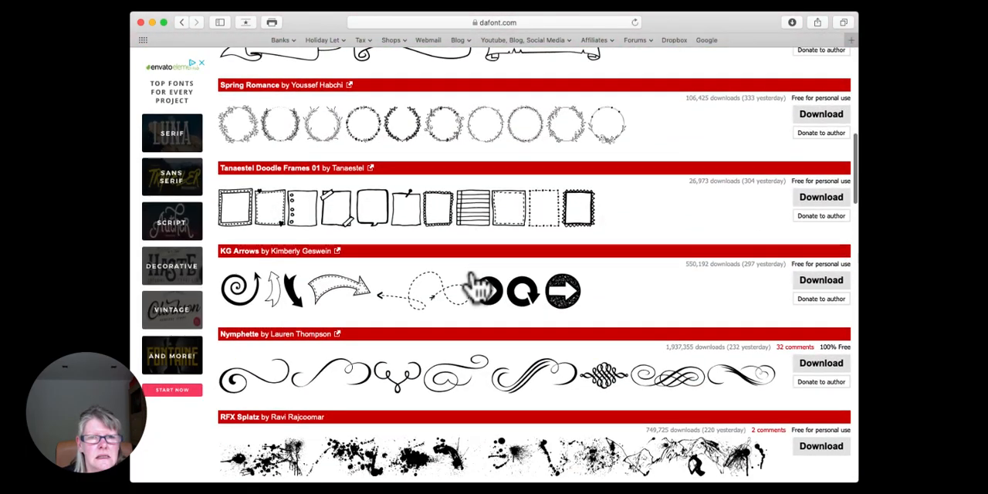
pyautogui.scroll(2, 475, 284)
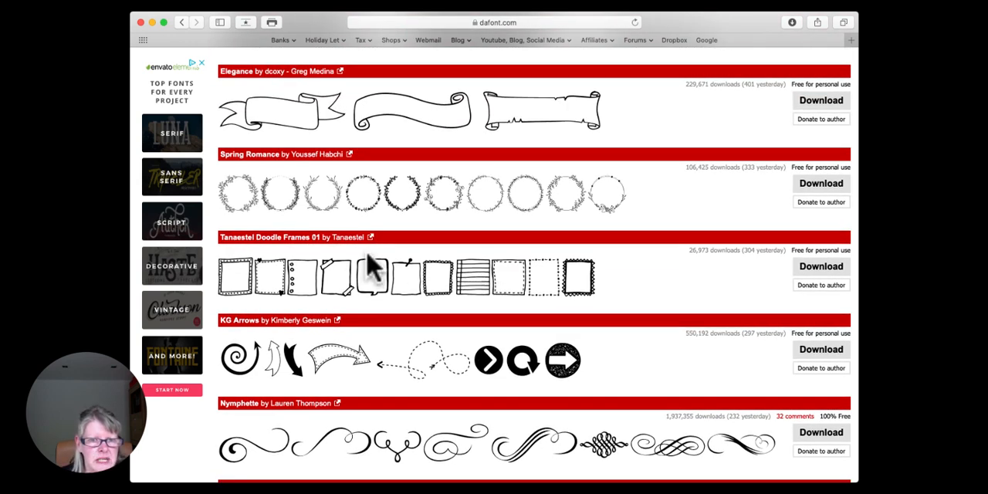
pyautogui.scroll(-15, 369, 266)
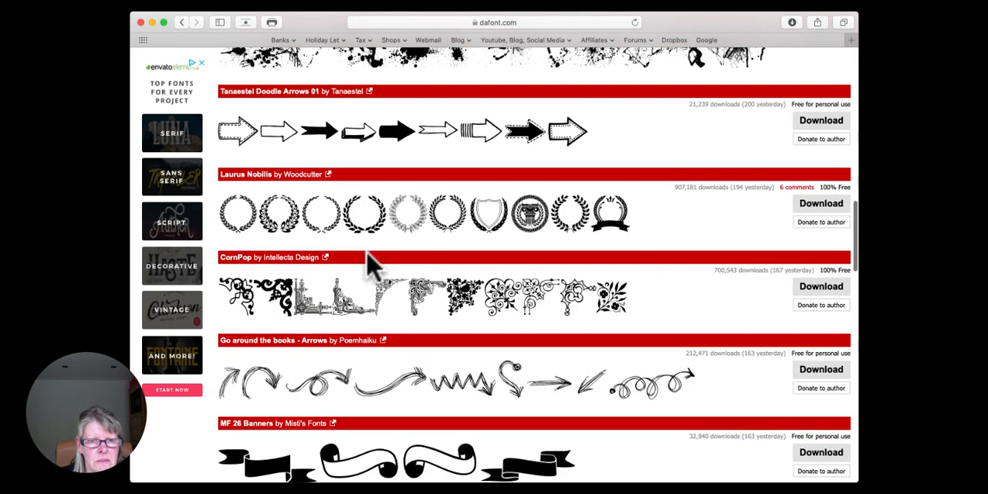
pyautogui.scroll(-1, 369, 267)
pyautogui.scroll(-4, 370, 267)
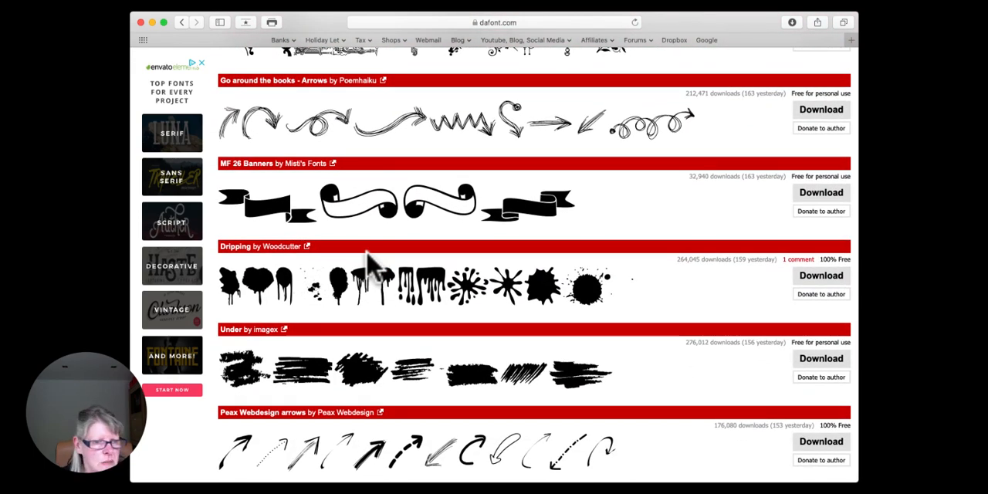
pyautogui.scroll(-11, 390, 261)
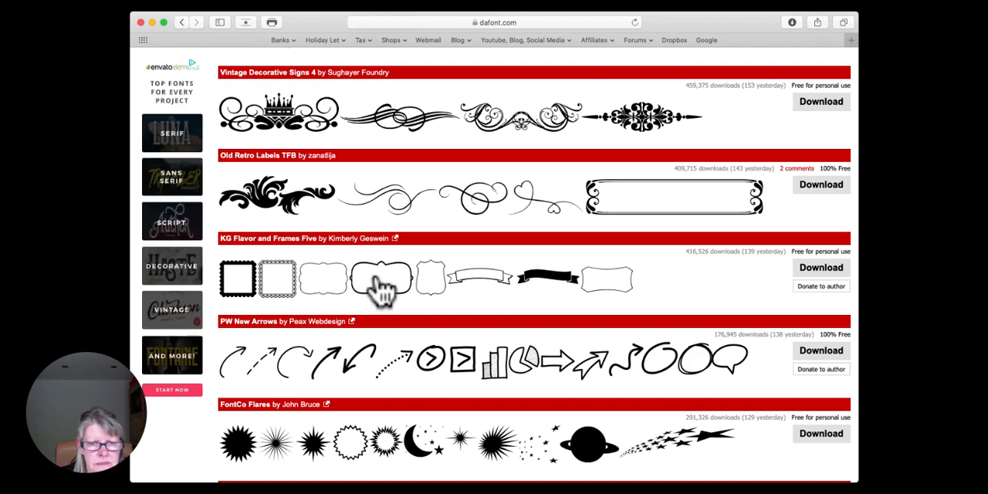
pyautogui.scroll(-10, 382, 289)
pyautogui.scroll(-1, 376, 279)
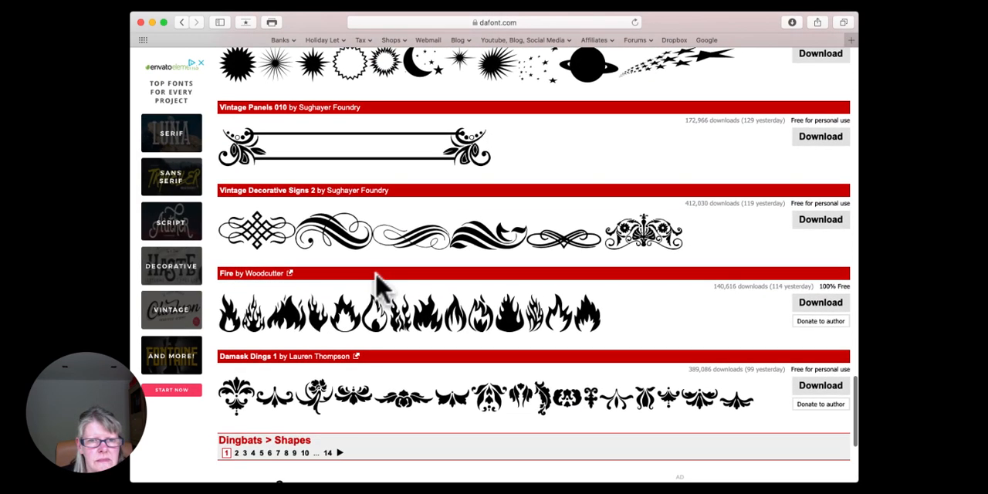
pyautogui.scroll(-1, 376, 279)
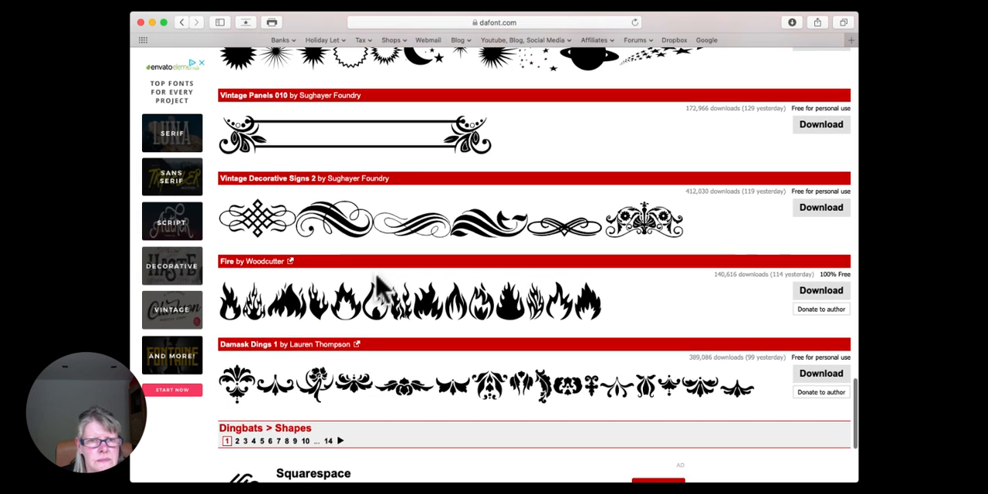
pyautogui.scroll(-2, 377, 284)
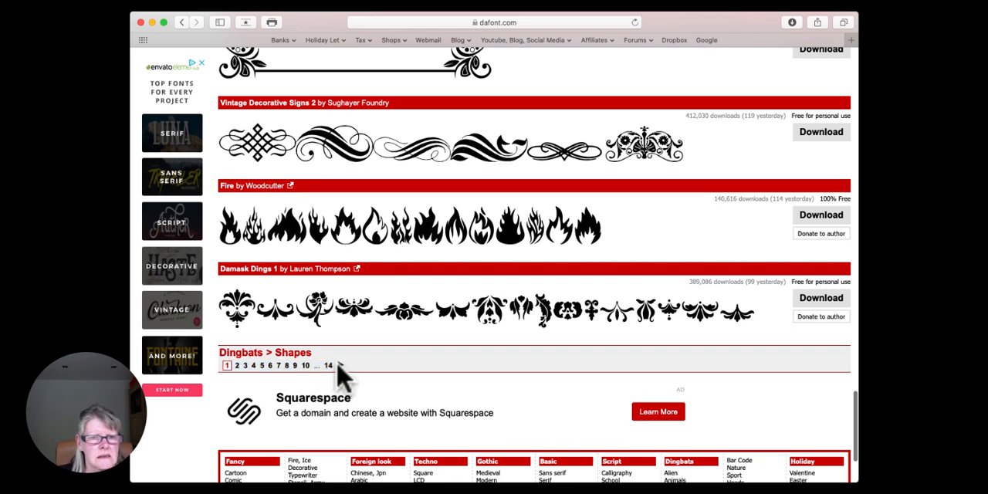
# Step: Look through the second page of DaFont's Dingbats Shapes for fonts with frames, banners and decorative signs
pyautogui.click(340, 365)
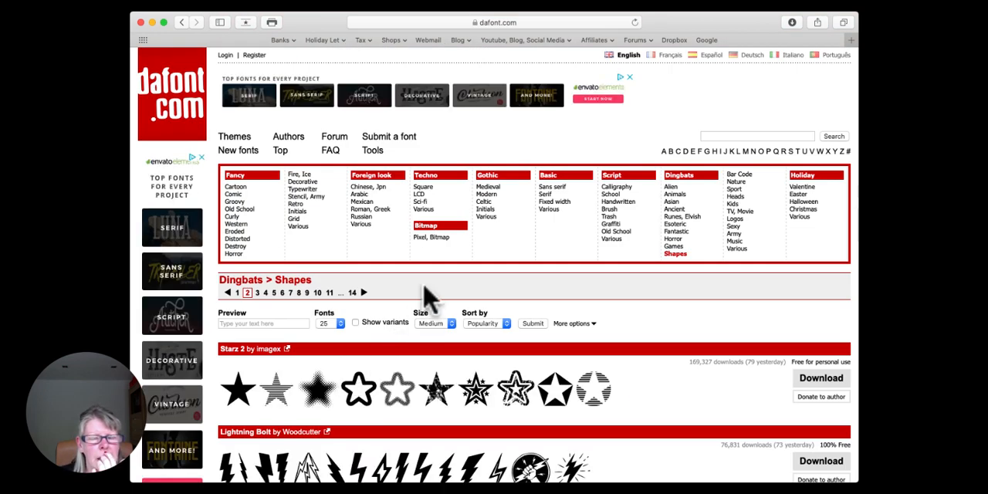
pyautogui.scroll(-6, 425, 293)
pyautogui.scroll(-3, 429, 297)
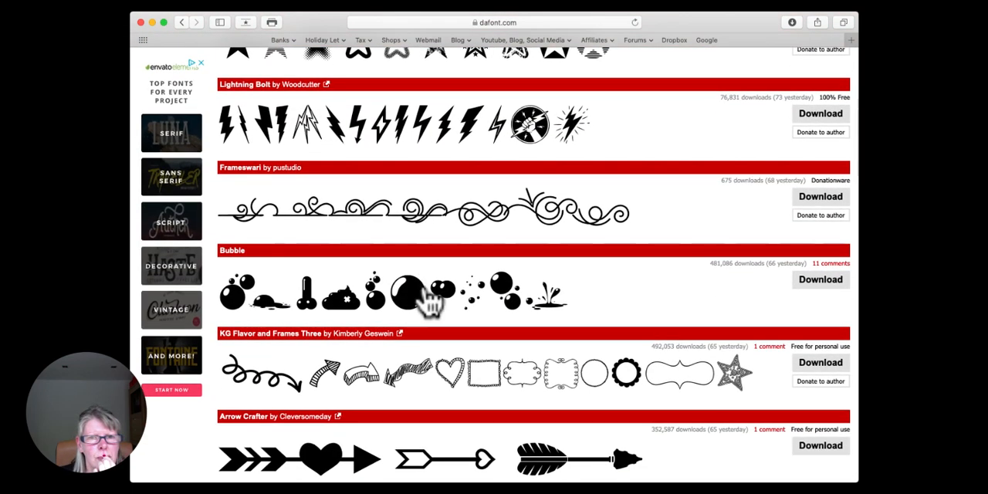
pyautogui.scroll(-2, 428, 299)
pyautogui.scroll(-9, 430, 300)
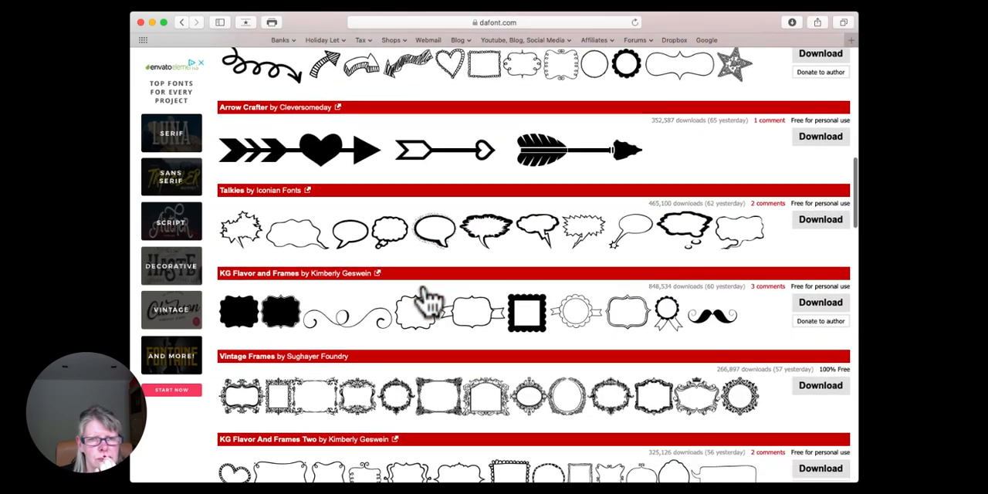
pyautogui.scroll(-8, 431, 300)
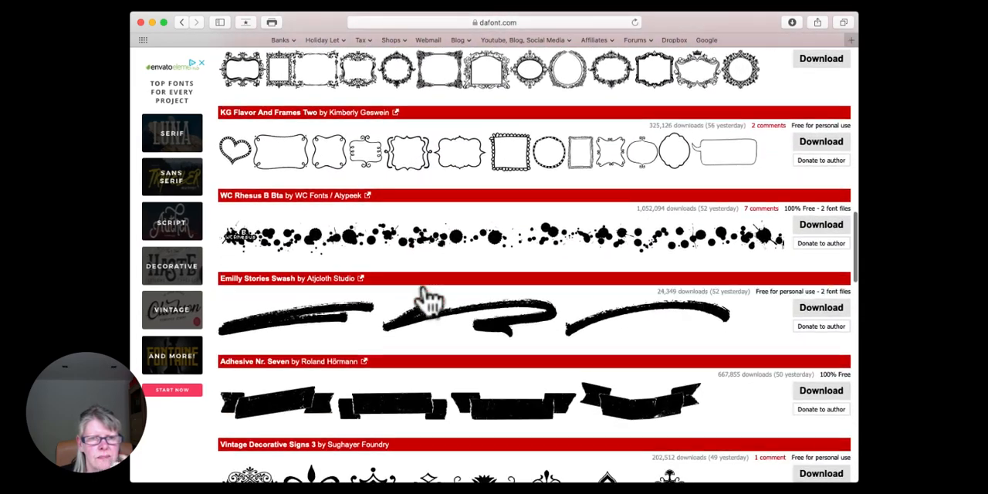
pyautogui.scroll(-5, 430, 300)
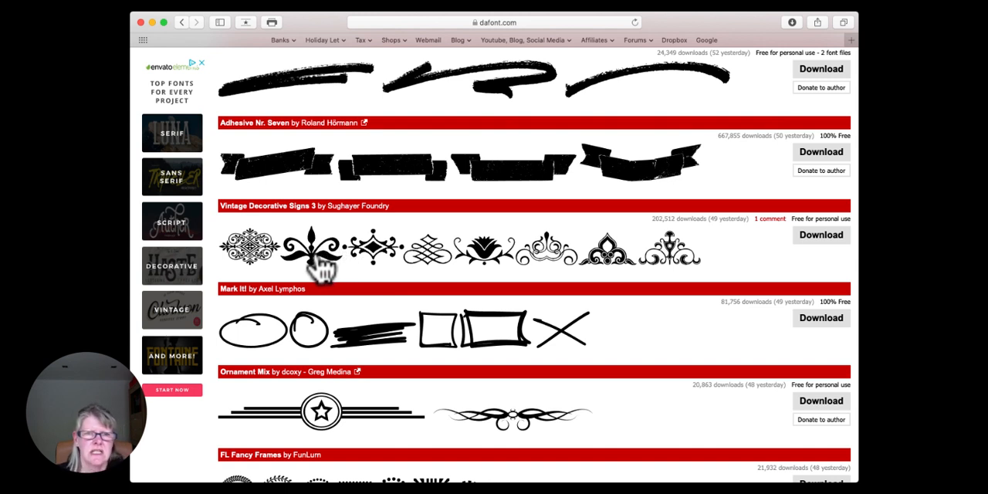
# Step: Switch from the browser to desktop CanvasWorkspace and delete all objects from the mat
pyautogui.click(152, 22)
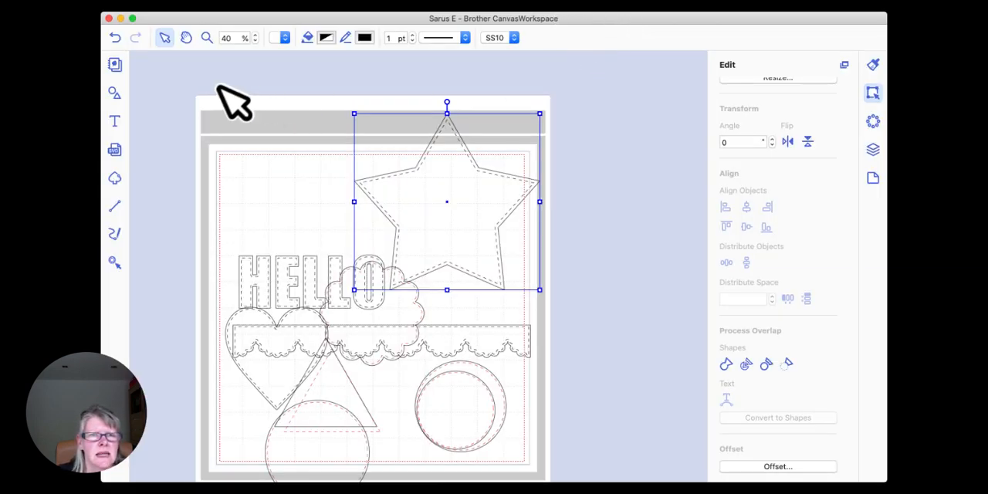
pyautogui.click(248, 139)
pyautogui.moveTo(178, 86); pyautogui.dragTo(615, 459)
pyautogui.press('Delete')
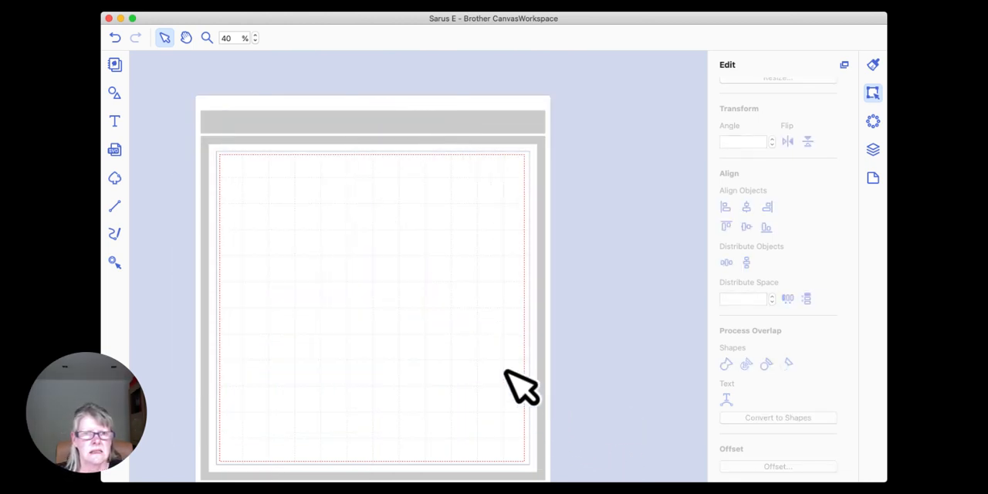
pyautogui.click(603, 0)
pyautogui.click(337, 344)
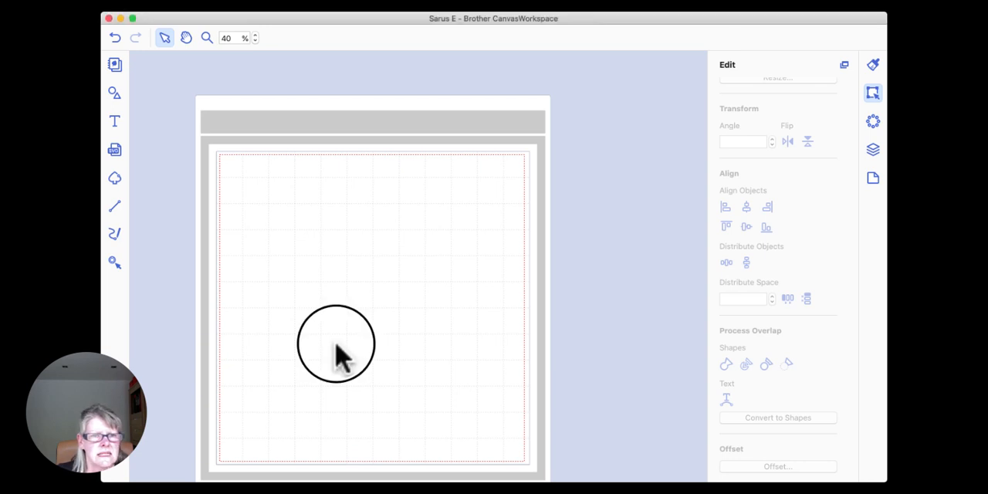
pyautogui.scroll(-2, 325, 179)
pyautogui.hscroll(-1, 324, 178)
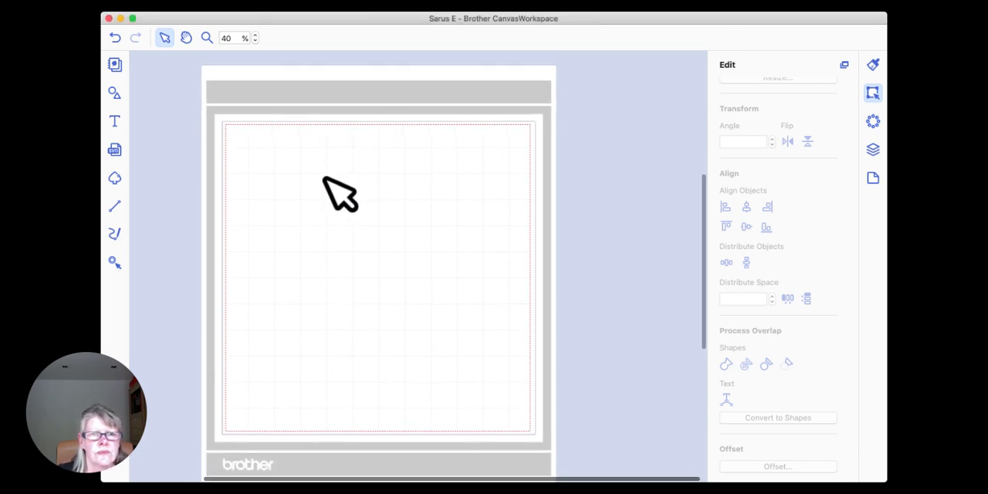
# Step: Add the text "sss" to the upper part of the mat
pyautogui.click(114, 121)
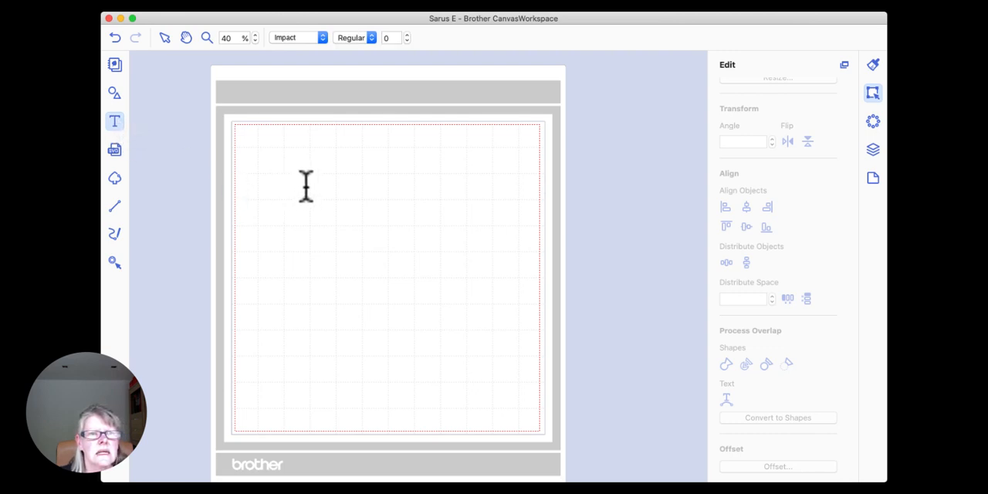
pyautogui.click(292, 207)
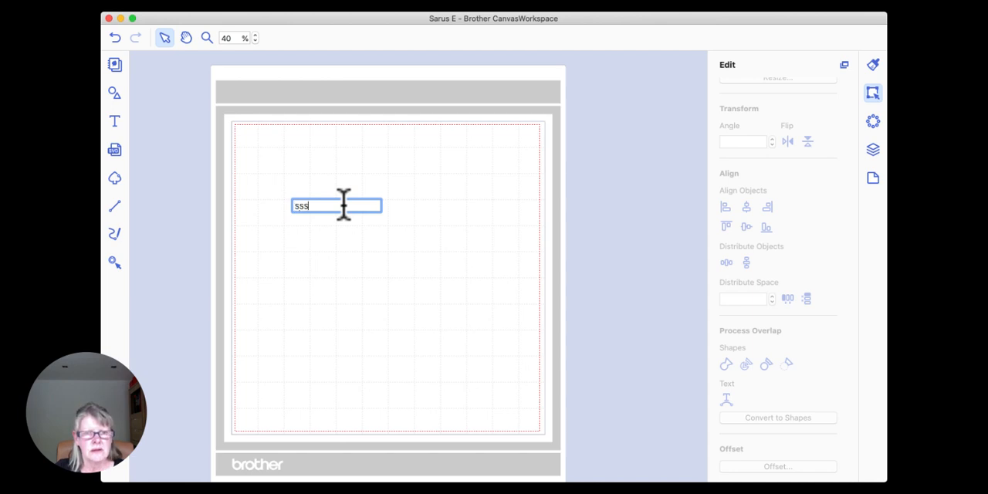
pyautogui.write('sss')
pyautogui.press('Return')
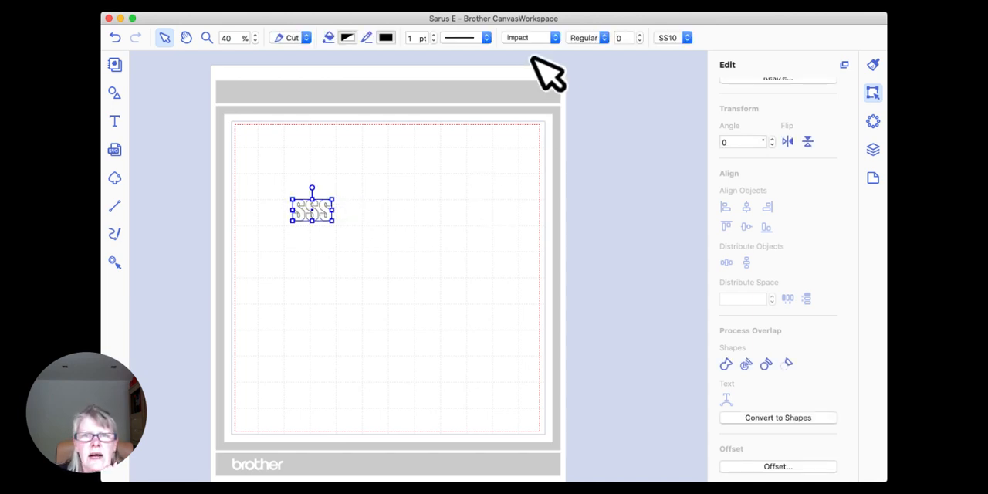
# Step: Change the text's font to Vintage Decorative Signs 3, enlarge the row of ornaments and move it toward the mat's upper edge
pyautogui.click(555, 37)
pyautogui.scroll(-3, 544, 132)
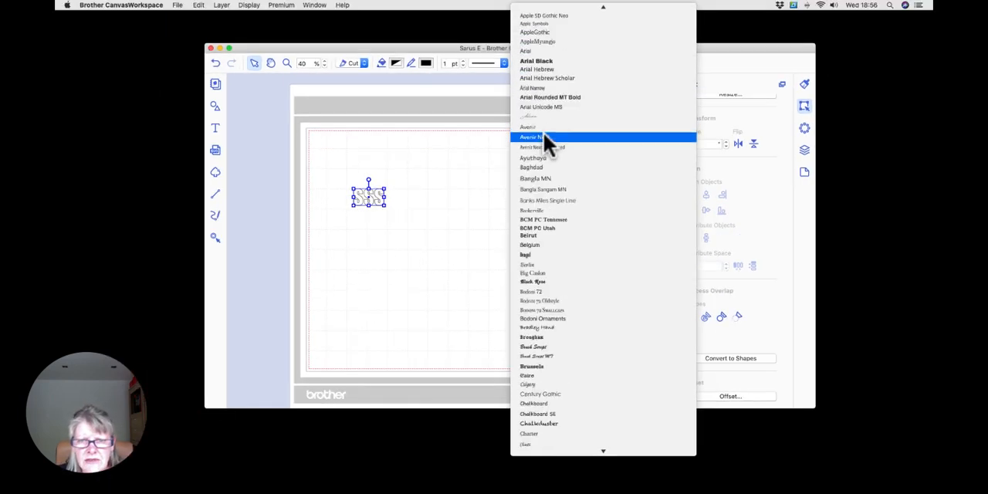
pyautogui.scroll(-15, 544, 132)
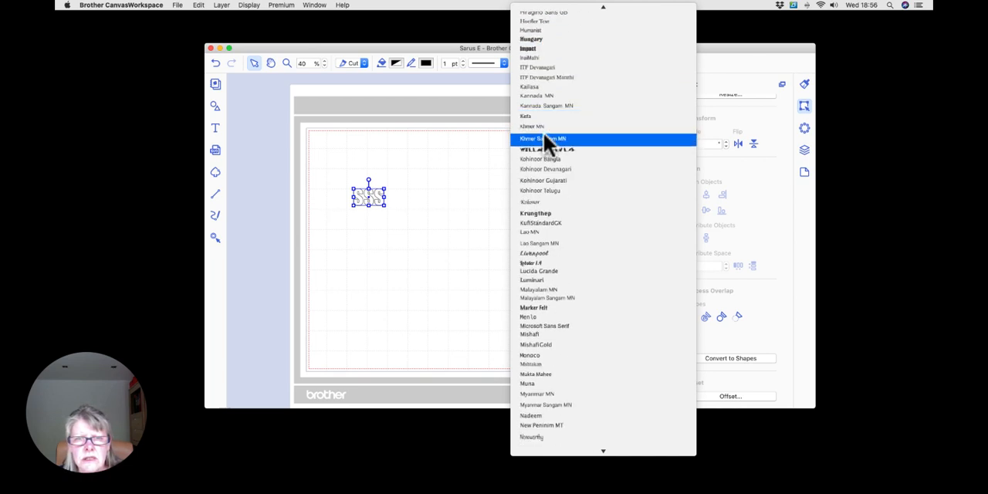
pyautogui.scroll(-15, 543, 132)
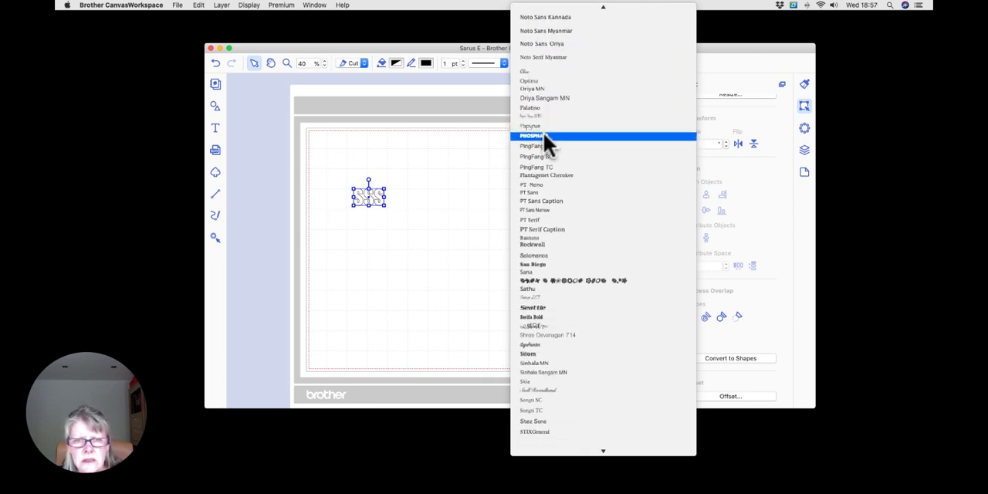
pyautogui.scroll(-15, 543, 132)
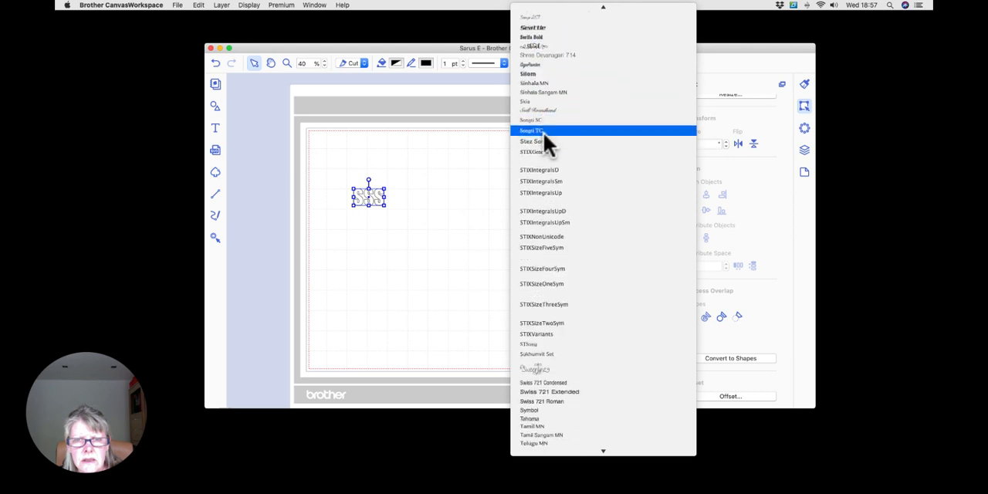
pyautogui.scroll(-3, 543, 132)
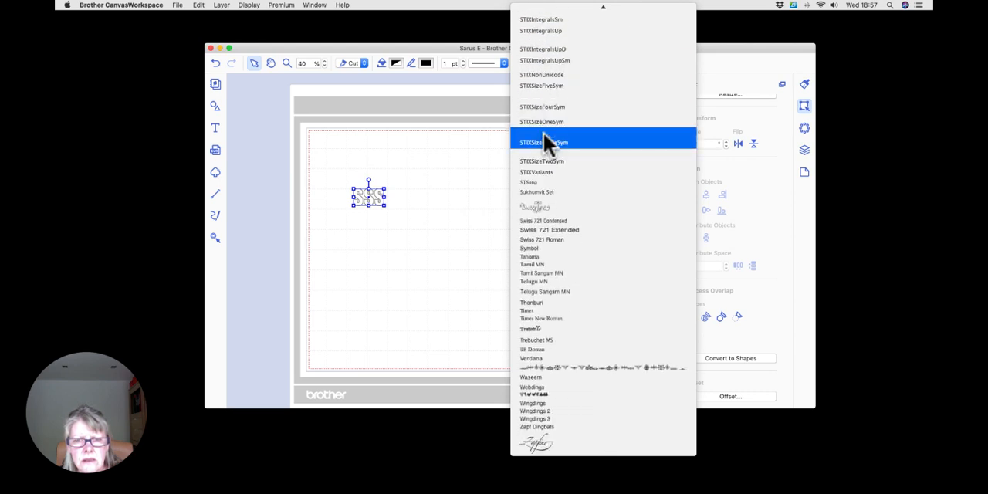
pyautogui.click(599, 369)
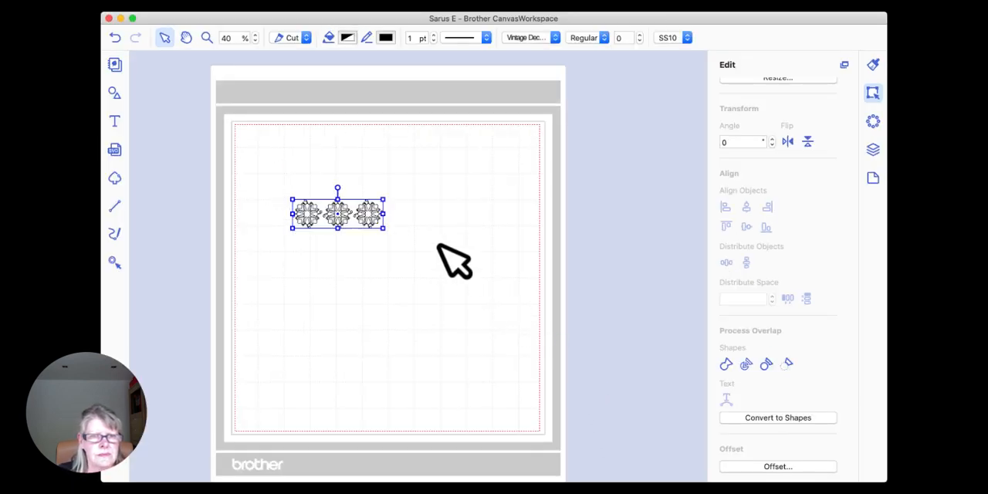
pyautogui.moveTo(413, 244); pyautogui.dragTo(458, 269)
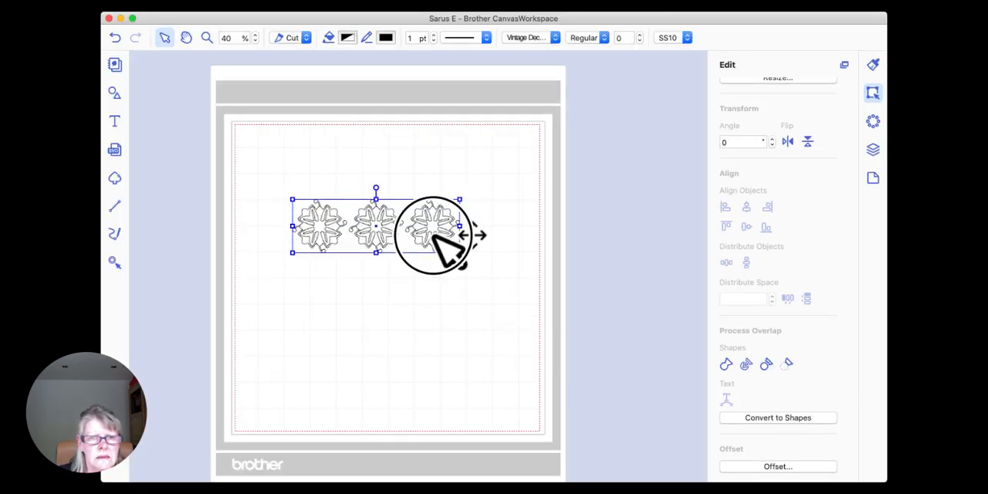
pyautogui.moveTo(434, 234); pyautogui.dragTo(408, 205)
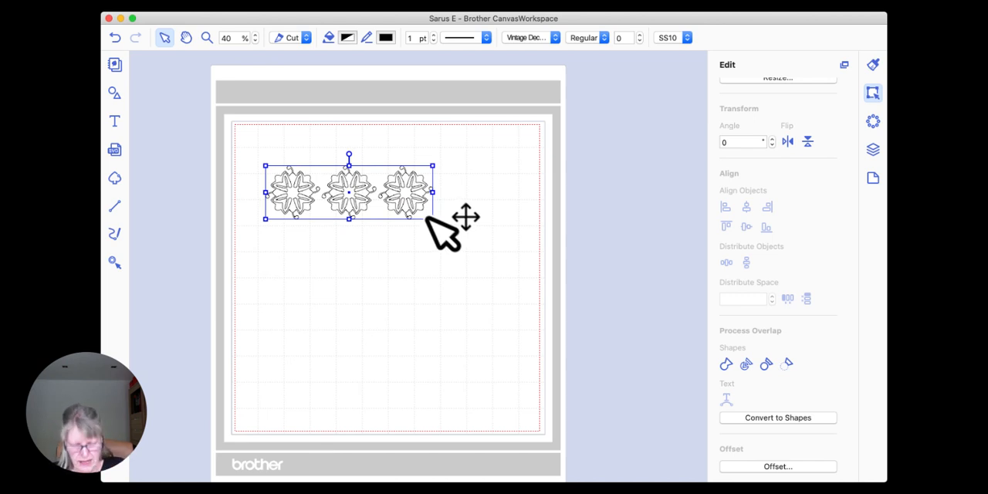
# Step: Switch to Font Book and examine the Vintage Decorative Signs 3 glyphs at preview size 126
pyautogui.click(849, 51)
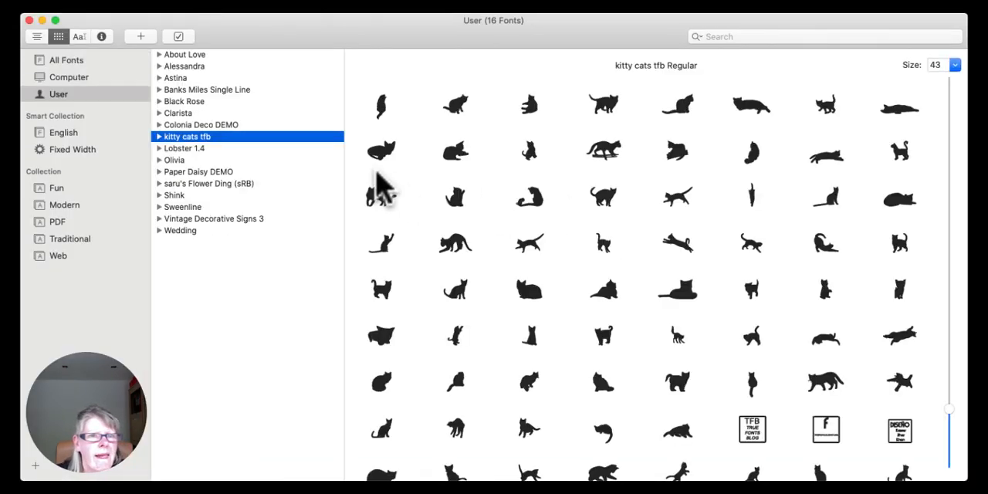
pyautogui.click(269, 37)
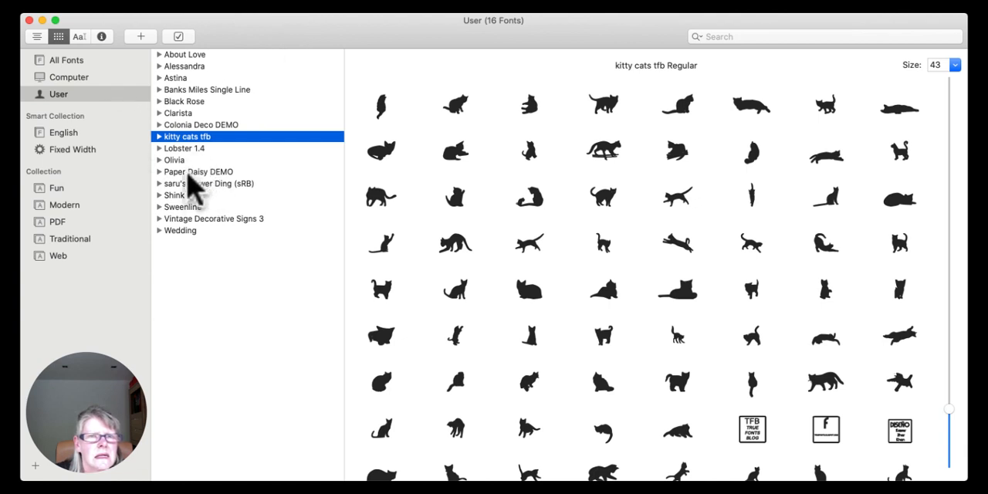
pyautogui.click(219, 221)
pyautogui.click(588, 28)
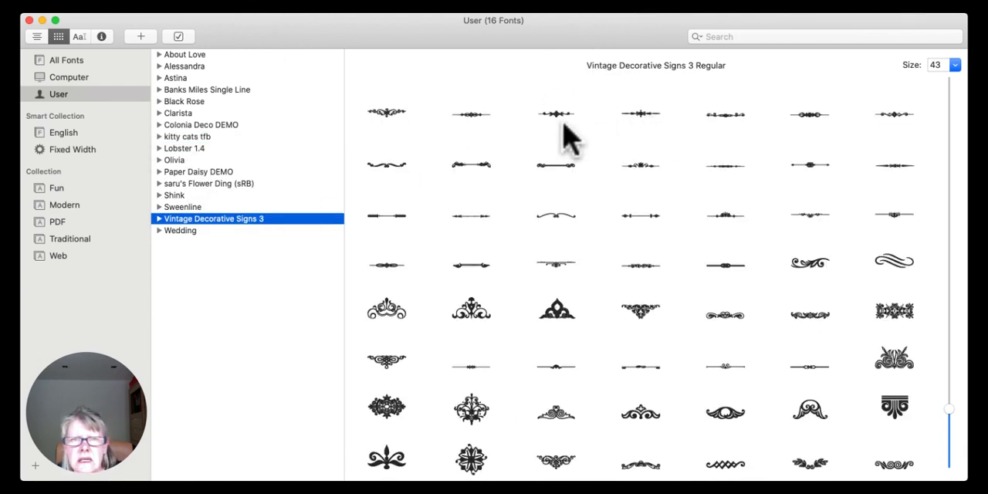
pyautogui.moveTo(951, 419); pyautogui.dragTo(930, 276)
pyautogui.scroll(-5, 711, 259)
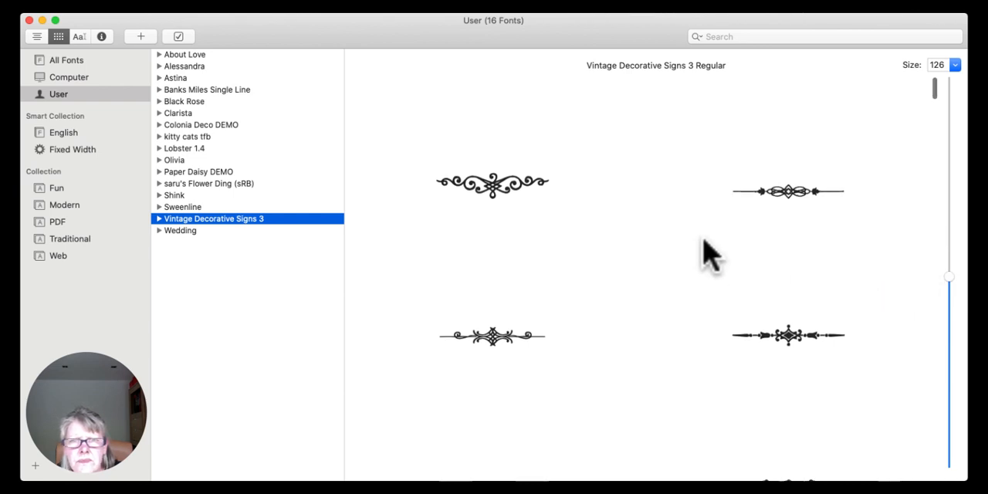
pyautogui.scroll(-5, 709, 255)
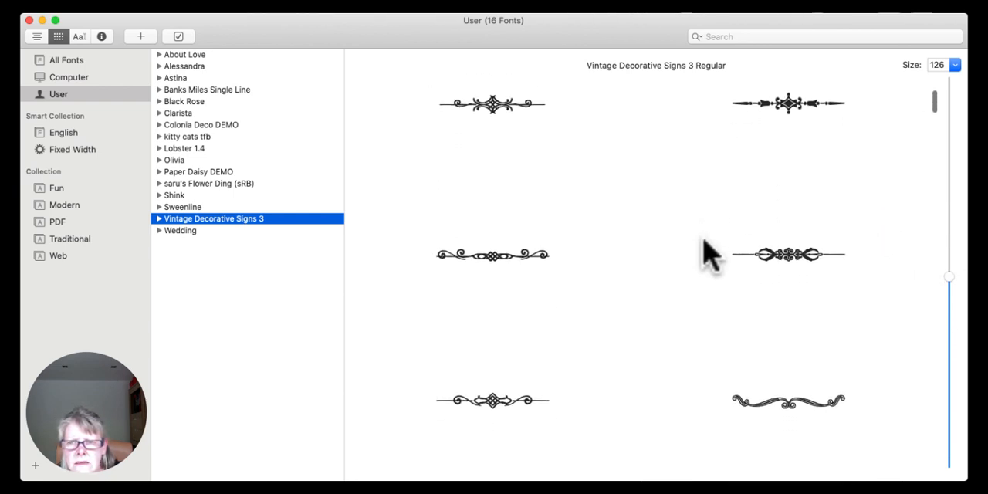
pyautogui.scroll(-6, 709, 255)
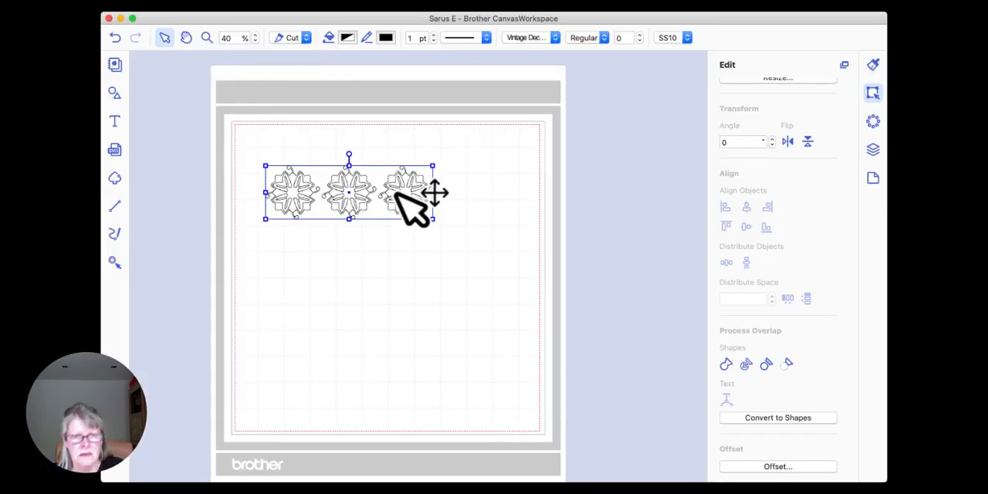
# Step: Back in CanvasWorkspace, replace the three ornaments with a new text object holding one scroll divider glyph
pyautogui.press('Delete')
pyautogui.click(114, 121)
pyautogui.click(329, 154)
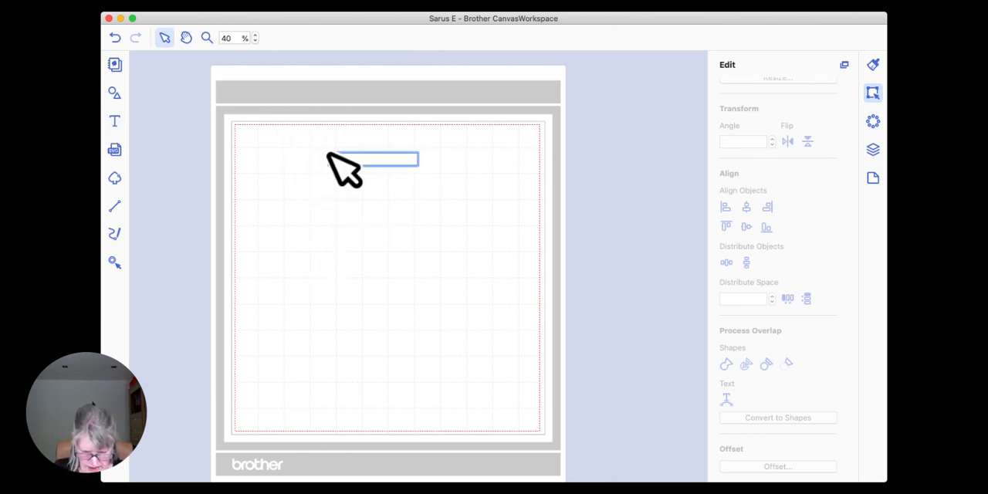
pyautogui.click(328, 153)
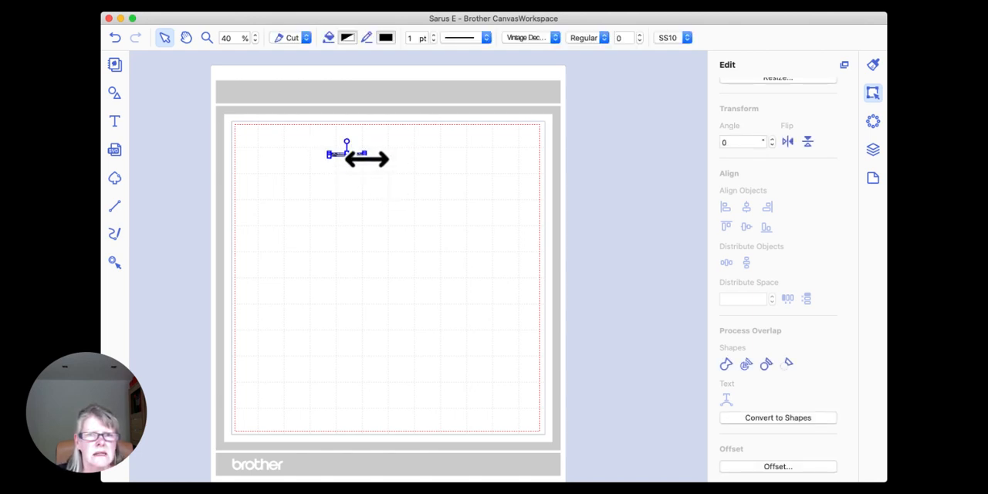
# Step: Enlarge the scroll divider to span most of the mat's width and position it within the upper cutting area
pyautogui.moveTo(367, 158); pyautogui.dragTo(515, 278)
pyautogui.moveTo(452, 164); pyautogui.dragTo(403, 164)
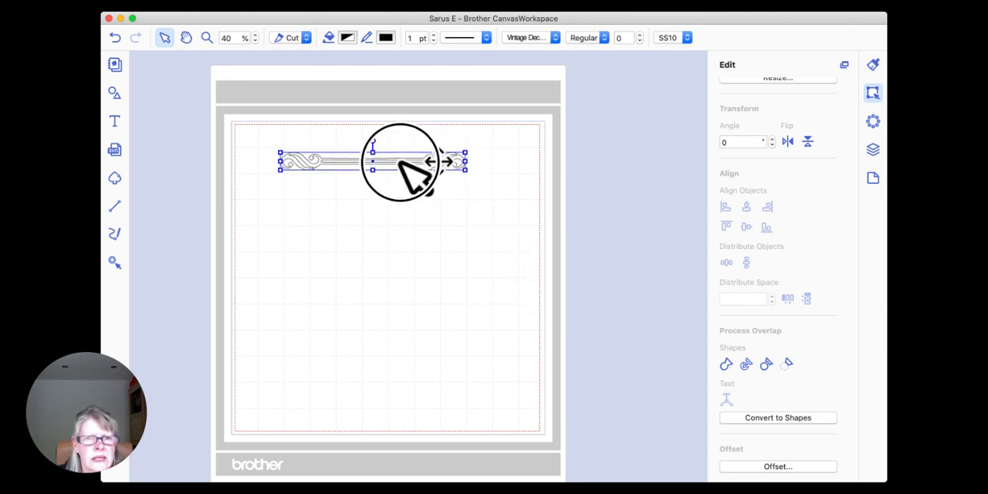
pyautogui.moveTo(465, 169); pyautogui.dragTo(539, 226)
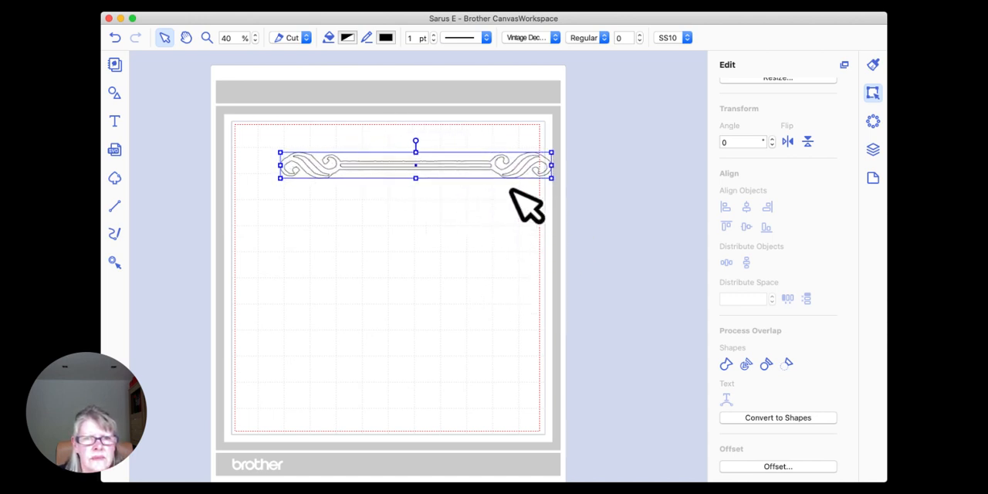
pyautogui.moveTo(502, 172); pyautogui.dragTo(480, 170)
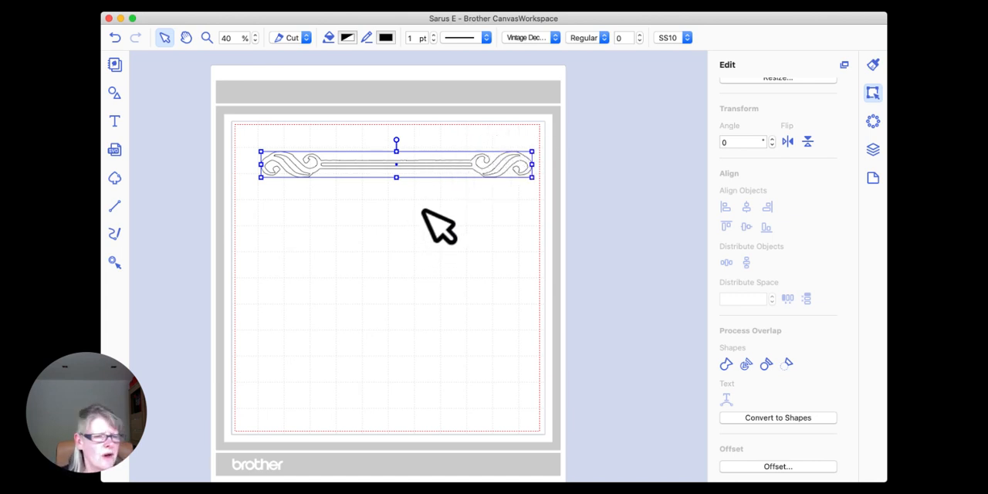
pyautogui.moveTo(439, 164)
pyautogui.mouseDown()
pyautogui.moveTo(410, 165)
pyautogui.moveTo(423, 165)
pyautogui.mouseUp()
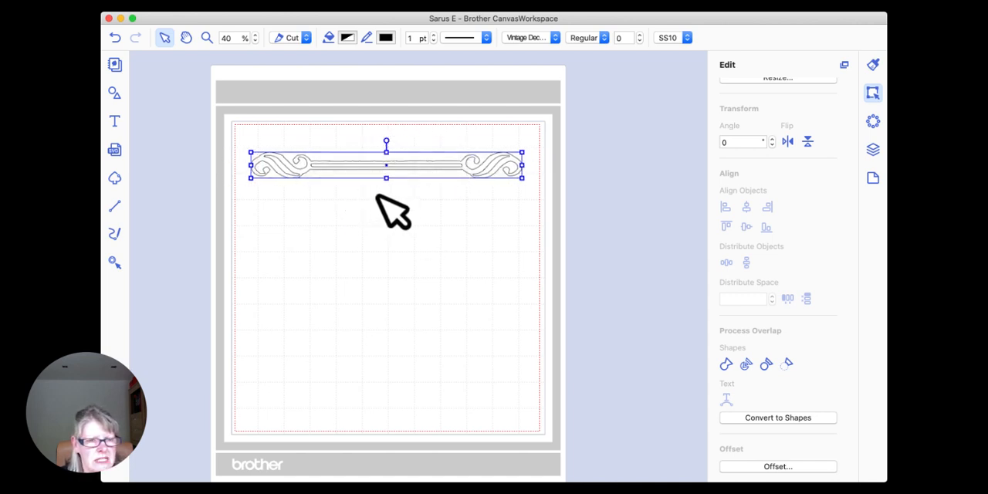
# Step: Zoom in on the divider to 200% and shift it to examine its curves and straight edges for rough outlines
pyautogui.click(207, 38)
pyautogui.moveTo(239, 137); pyautogui.dragTo(328, 193)
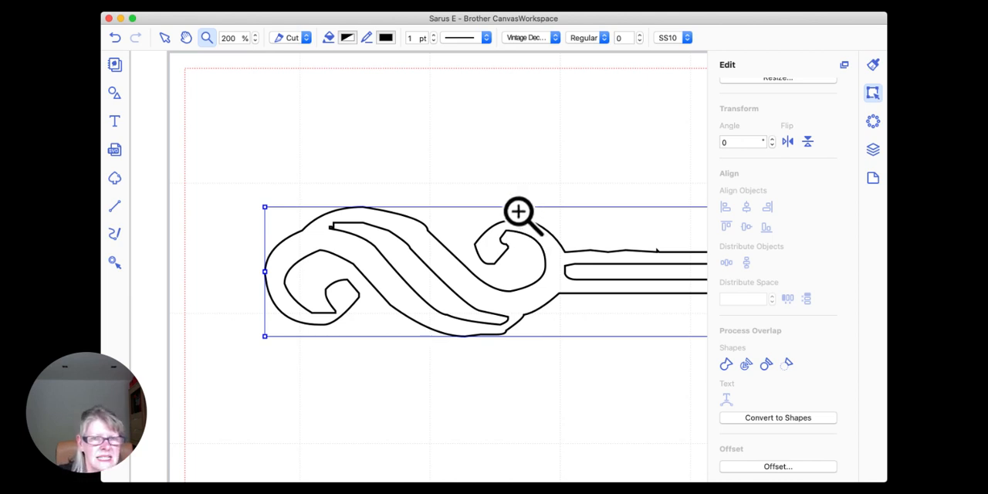
pyautogui.click(164, 37)
pyautogui.moveTo(595, 251); pyautogui.dragTo(446, 231)
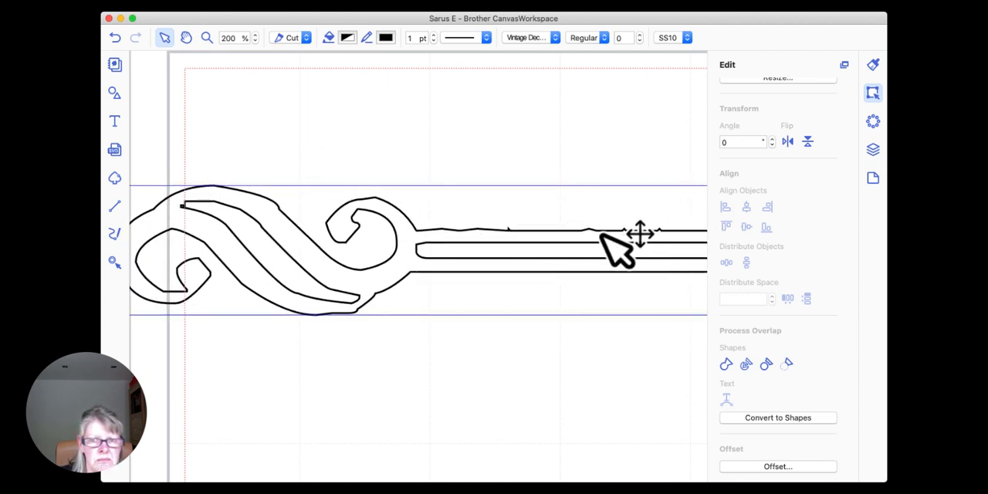
pyautogui.moveTo(375, 214); pyautogui.dragTo(457, 217)
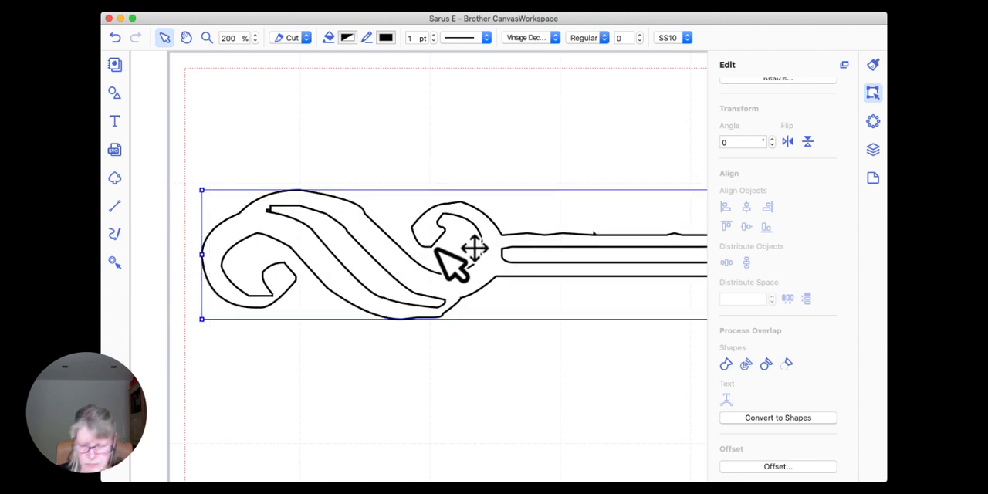
# Step: Delete the scroll divider and set the view zoom to 40%
pyautogui.press('Delete')
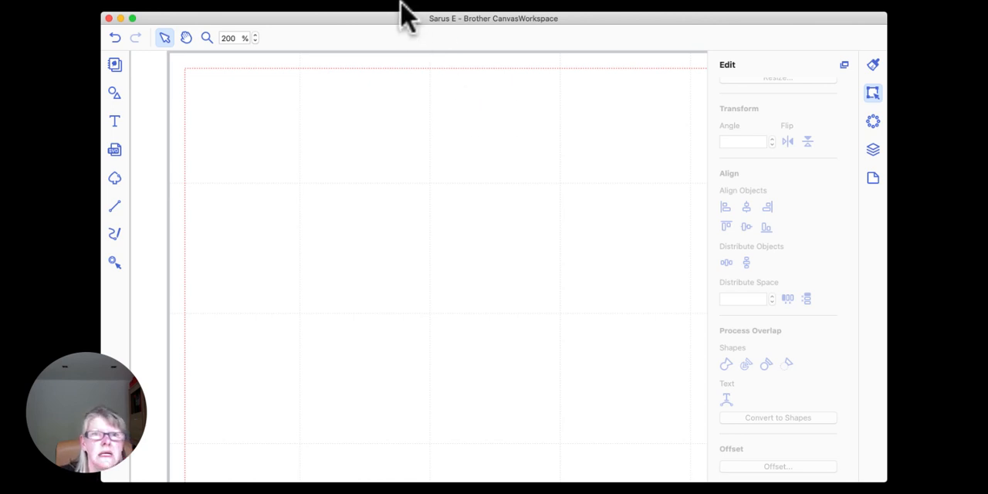
pyautogui.doubleClick(235, 38)
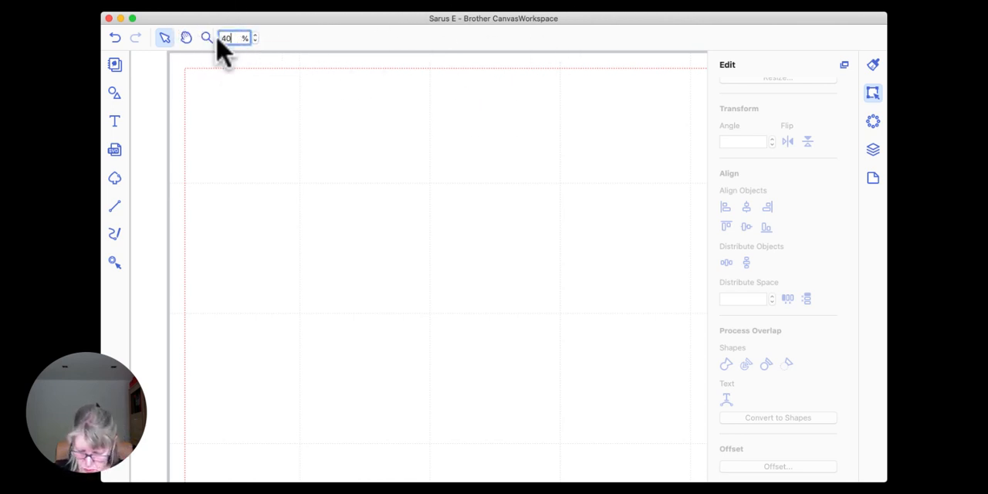
pyautogui.write('40')
pyautogui.press('Return')
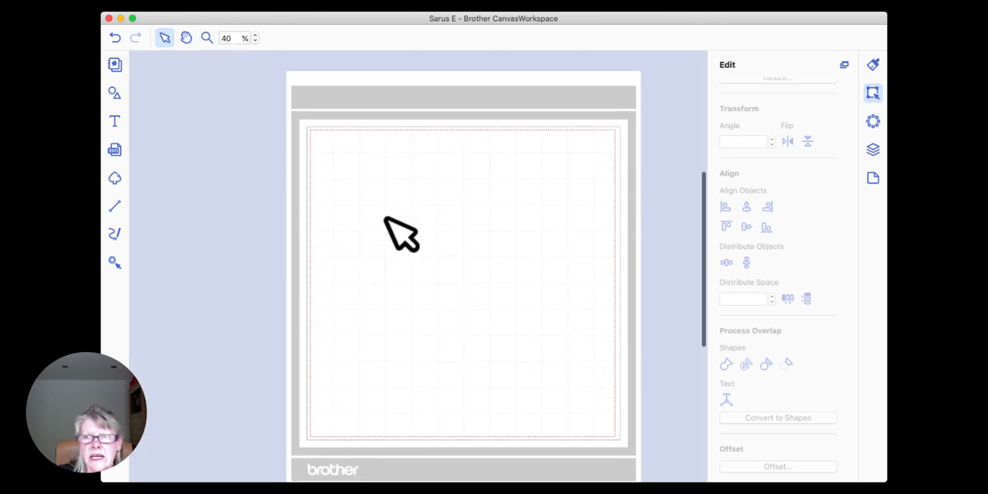
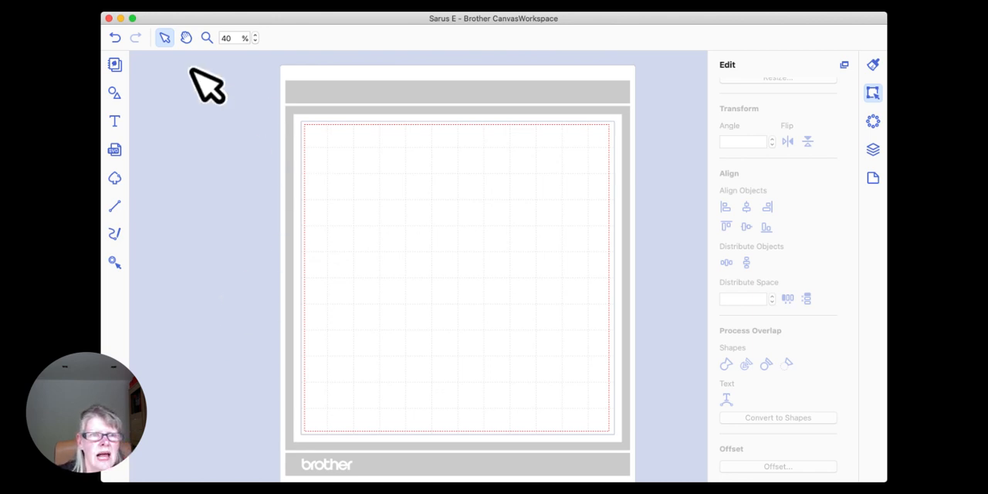
# Step: Close the desktop CanvasWorkspace project and discard its changes
pyautogui.click(109, 18)
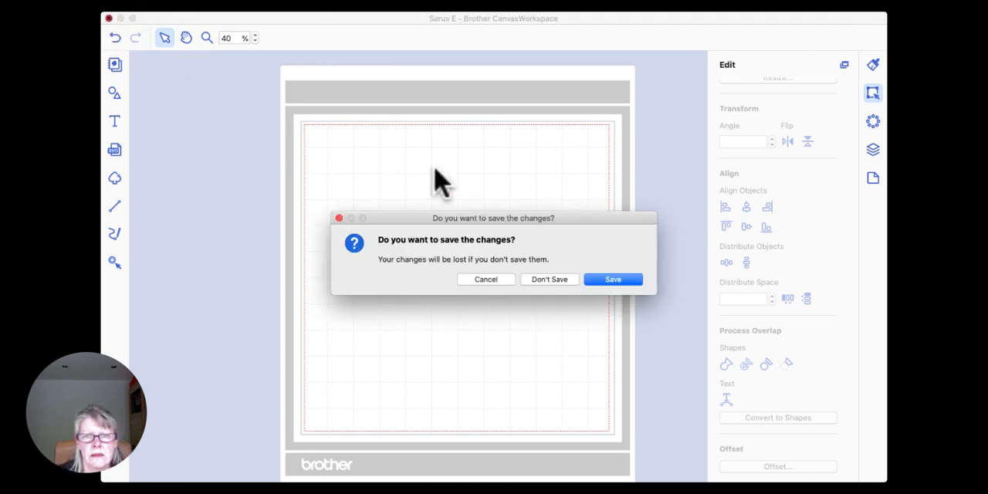
pyautogui.click(550, 281)
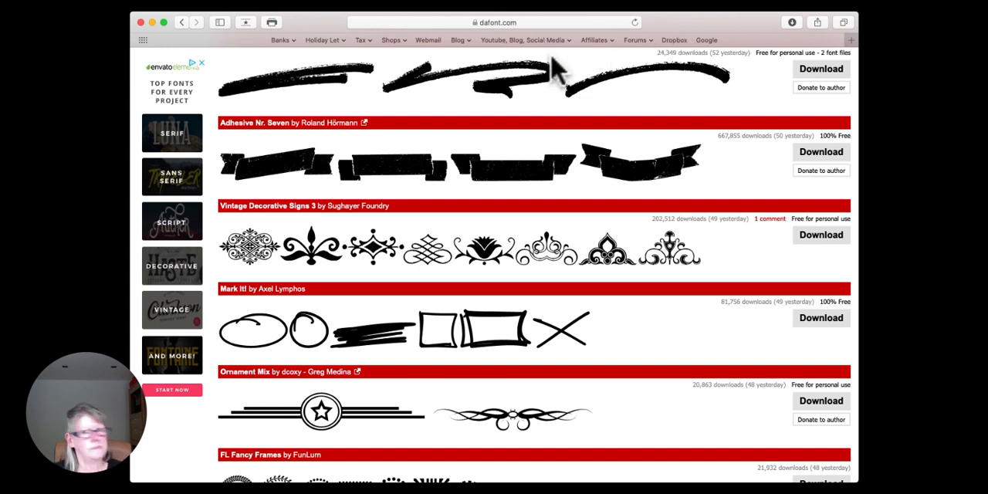
# Step: In the web browser, open the bookmarked Applelover53 website and go to its ScanNCut Help & Info All Models page's section links
pyautogui.click(461, 40)
pyautogui.click(486, 55)
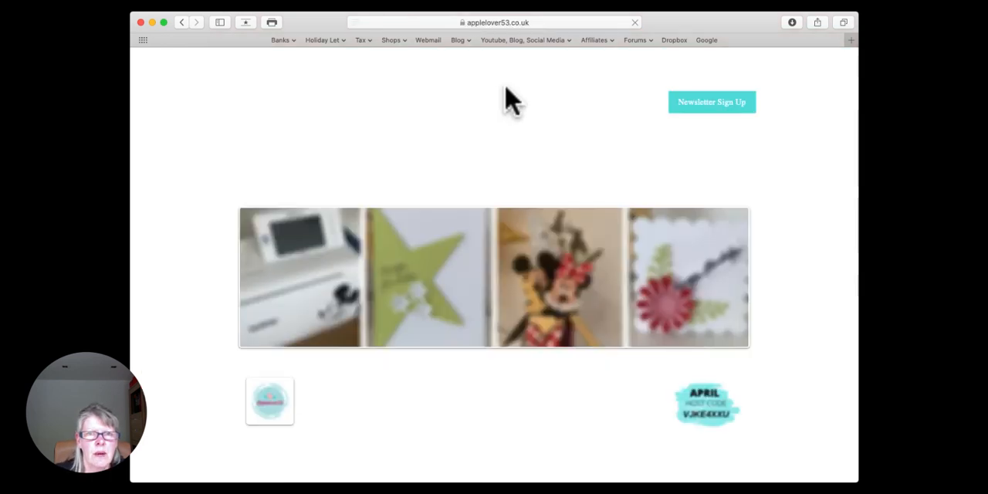
pyautogui.click(673, 88)
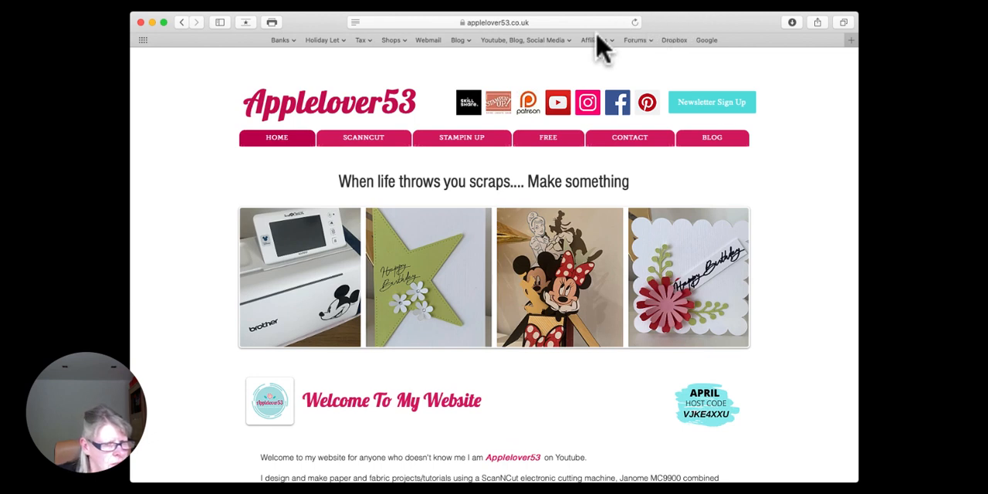
pyautogui.moveTo(365, 141)
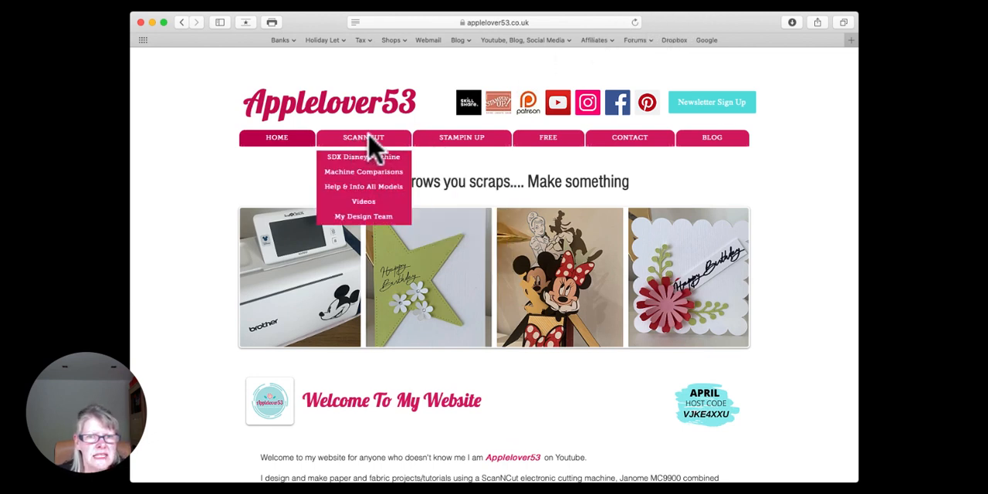
pyautogui.click(378, 189)
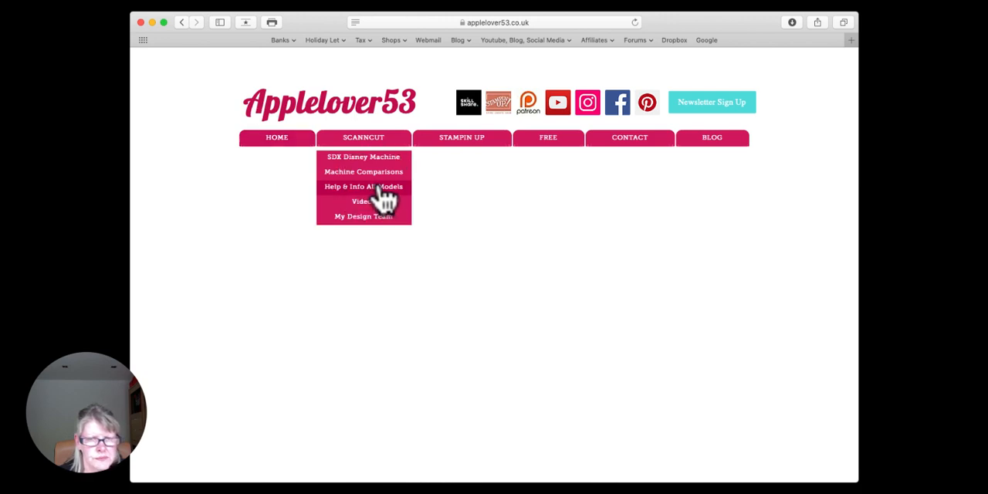
pyautogui.scroll(-1, 197, 204)
pyautogui.scroll(-3, 197, 205)
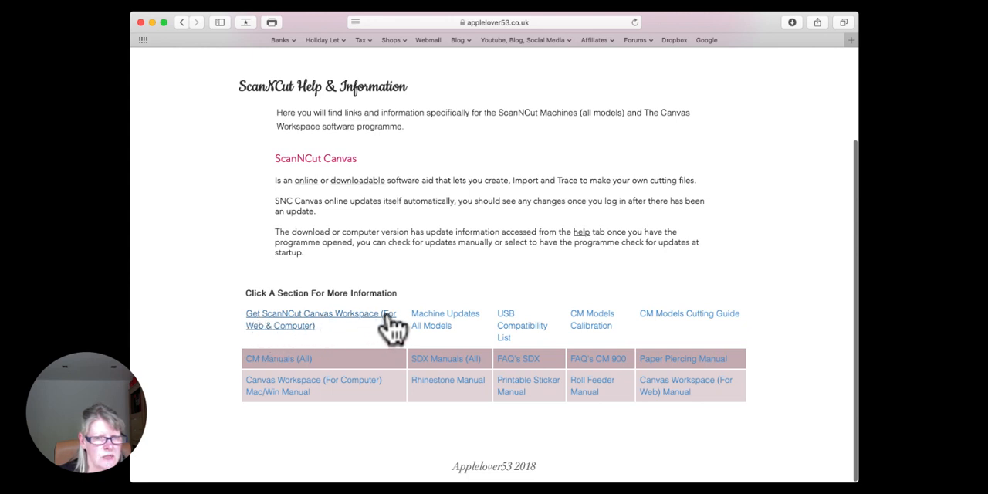
# Step: Open the web version of CanvasWorkspace from the help page, log out, and reopen the login page through the same link
pyautogui.click(338, 326)
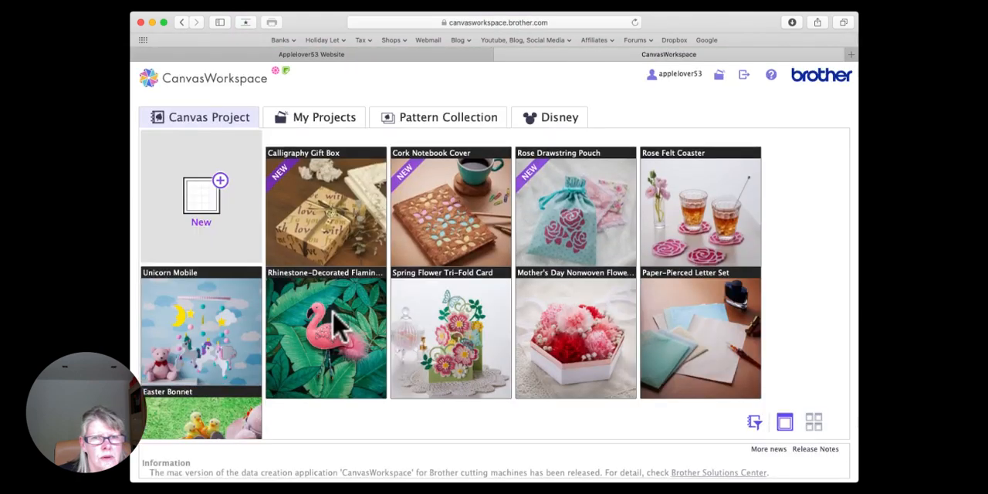
pyautogui.click(744, 74)
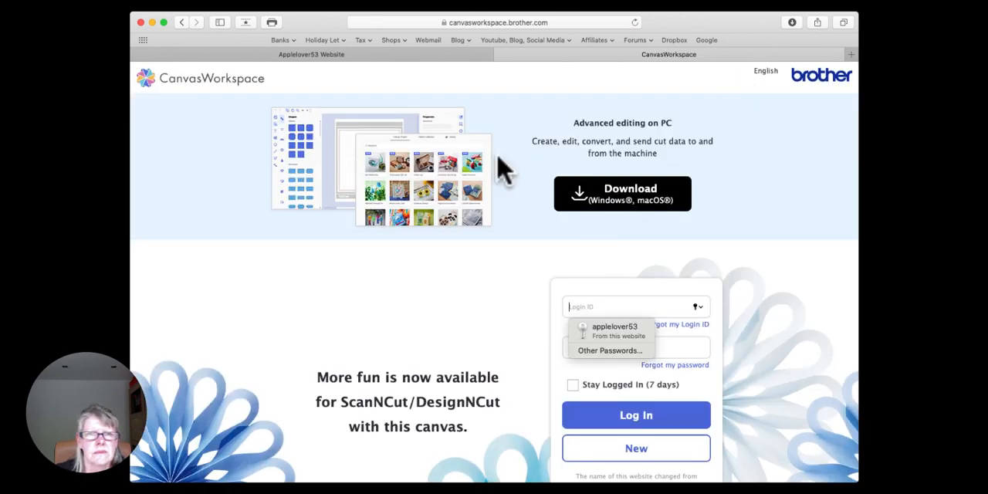
pyautogui.click(499, 54)
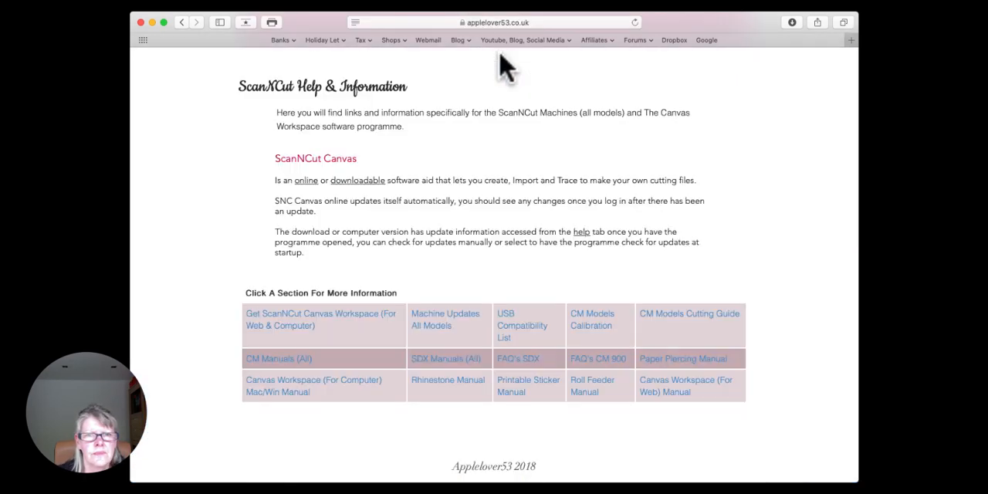
pyautogui.click(299, 323)
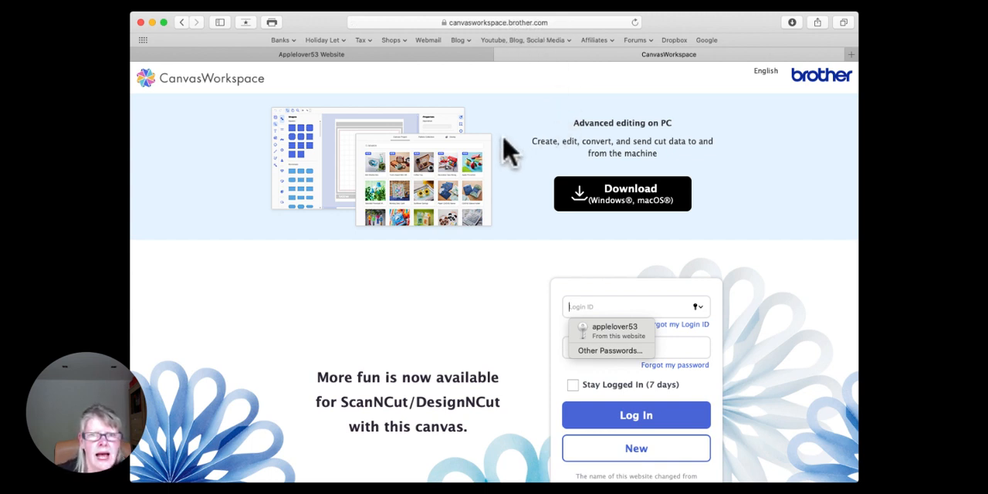
pyautogui.click(373, 318)
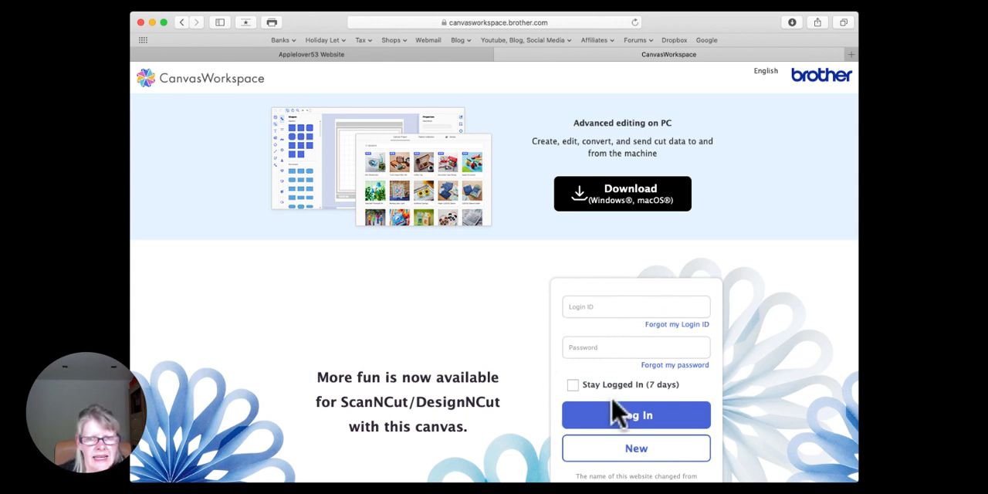
# Step: Log in to the web version of CanvasWorkspace with the saved login ID and password
pyautogui.click(630, 307)
pyautogui.click(606, 329)
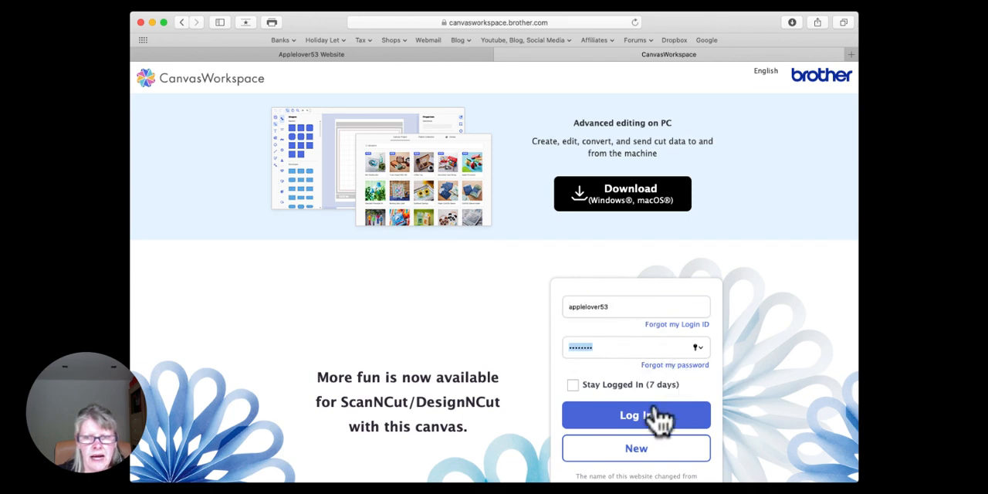
pyautogui.click(650, 424)
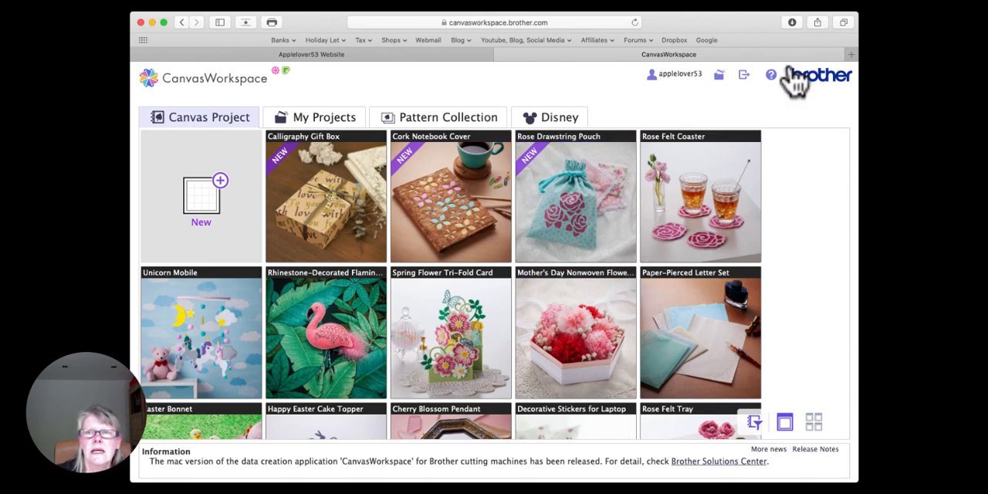
pyautogui.click(746, 75)
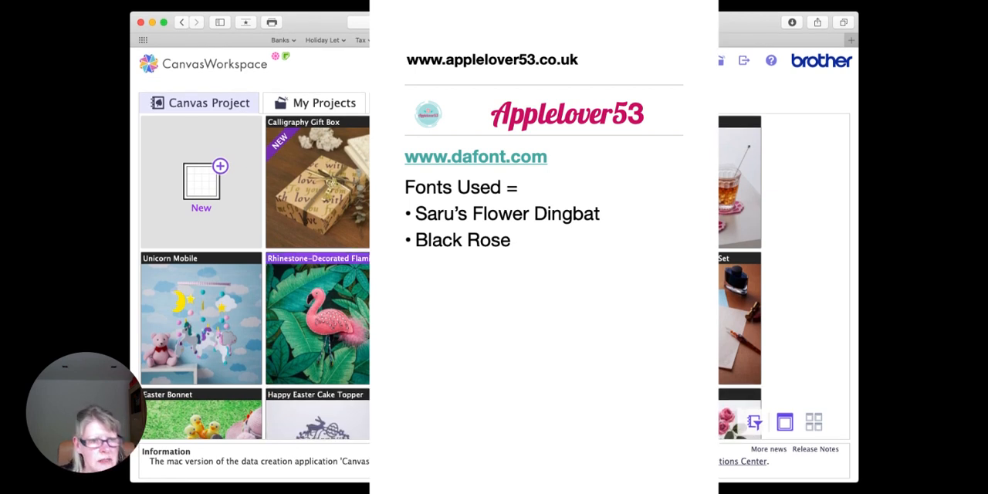
# Step: Browse and filter the ready-made canvas projects, and open the details of the Bouquet Birthday Card project
pyautogui.scroll(-10, 255, 277)
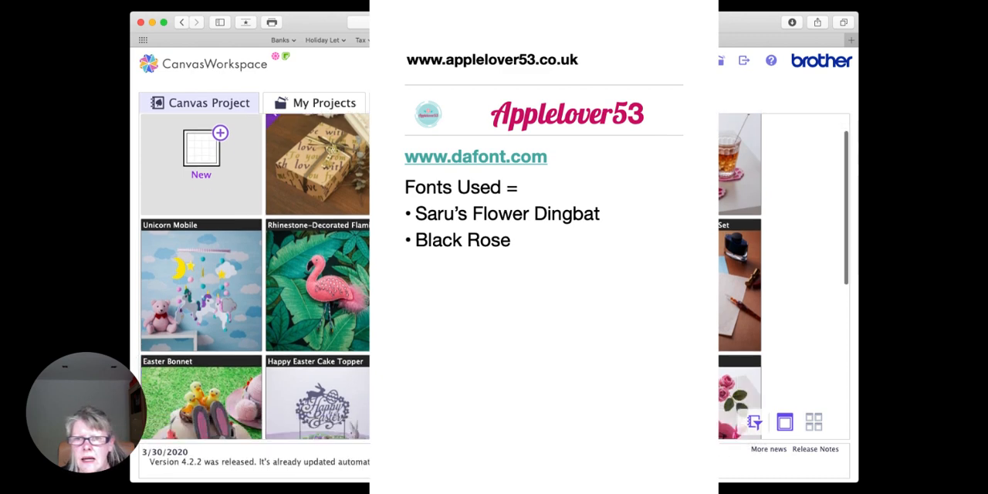
pyautogui.scroll(10, 254, 278)
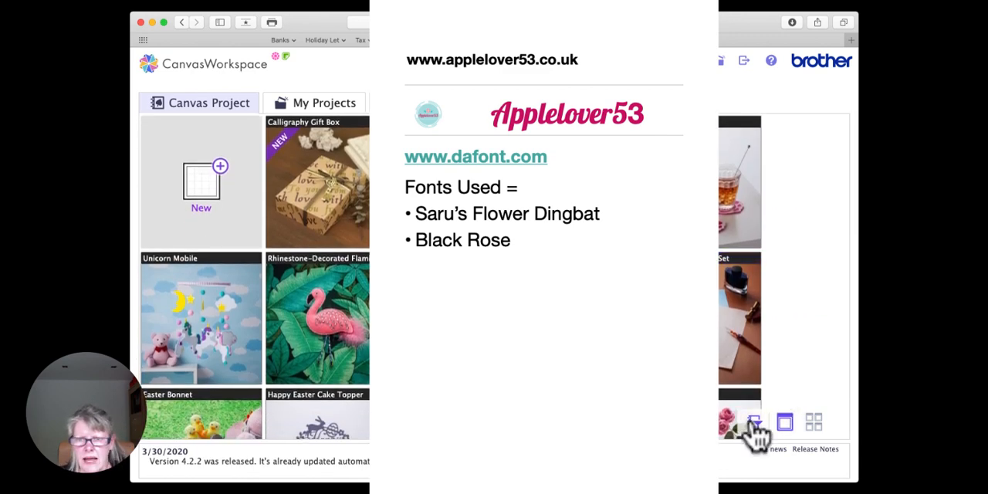
pyautogui.click(754, 423)
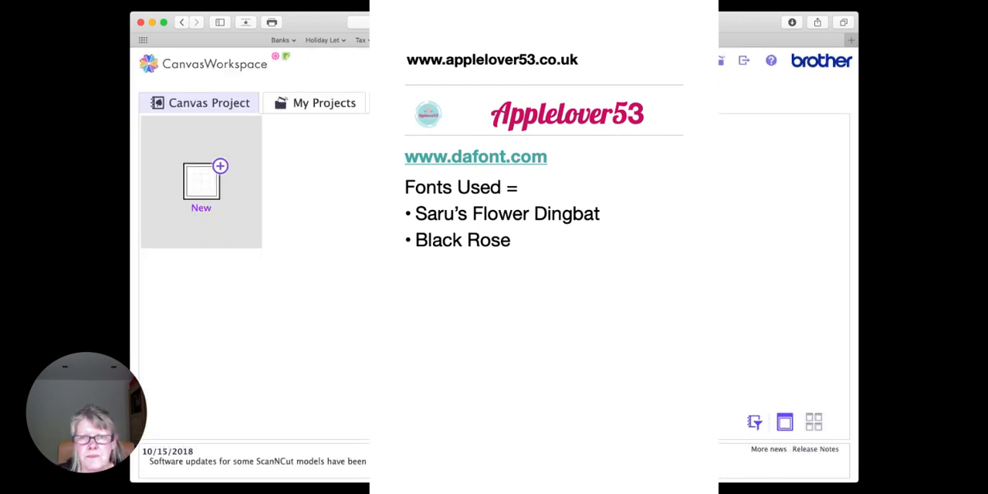
pyautogui.click(753, 423)
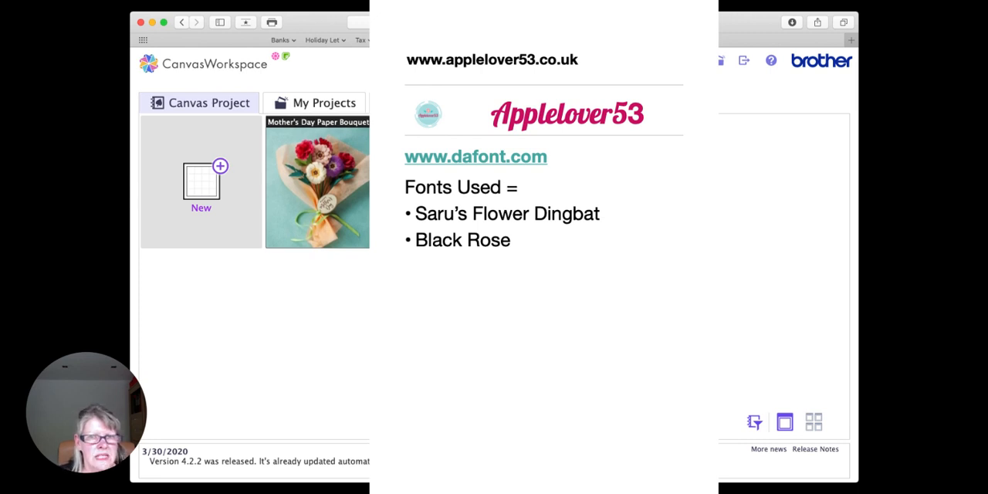
pyautogui.click(451, 183)
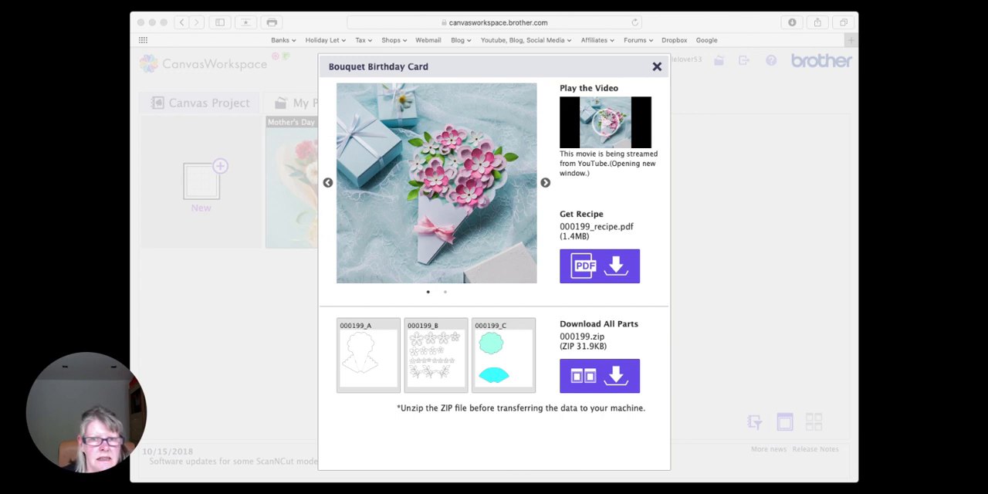
pyautogui.click(718, 337)
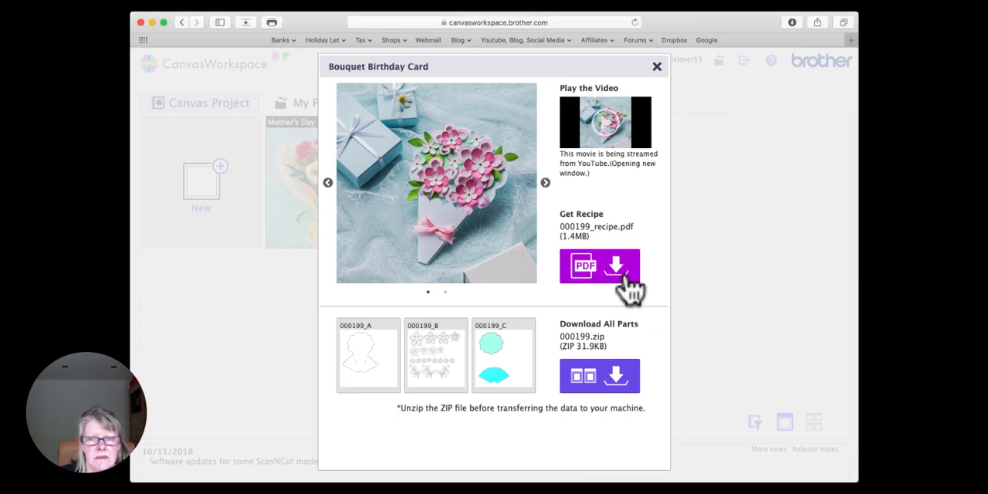
pyautogui.click(617, 2)
pyautogui.click(700, 357)
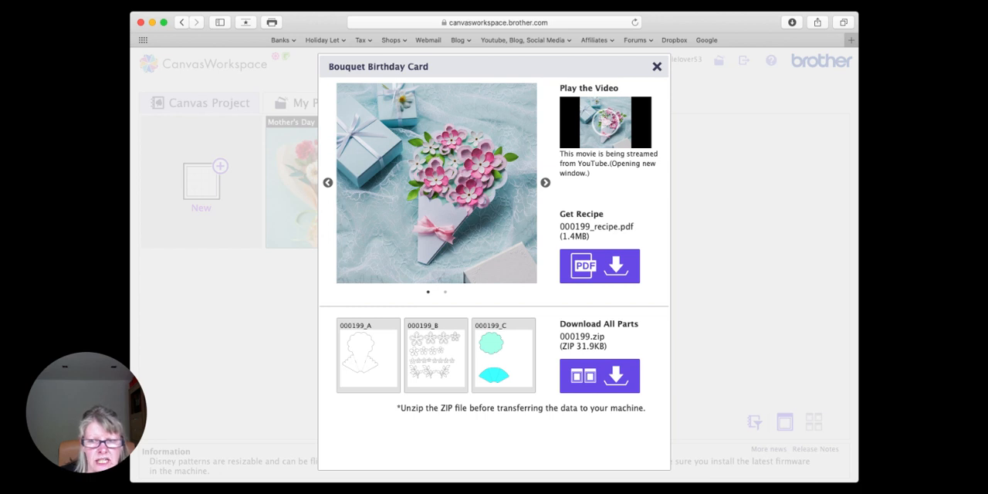
pyautogui.click(901, 325)
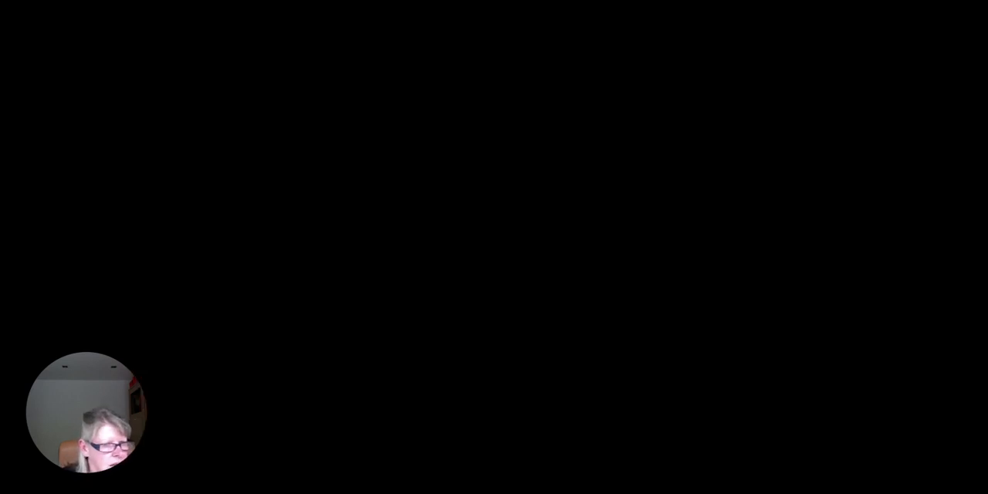
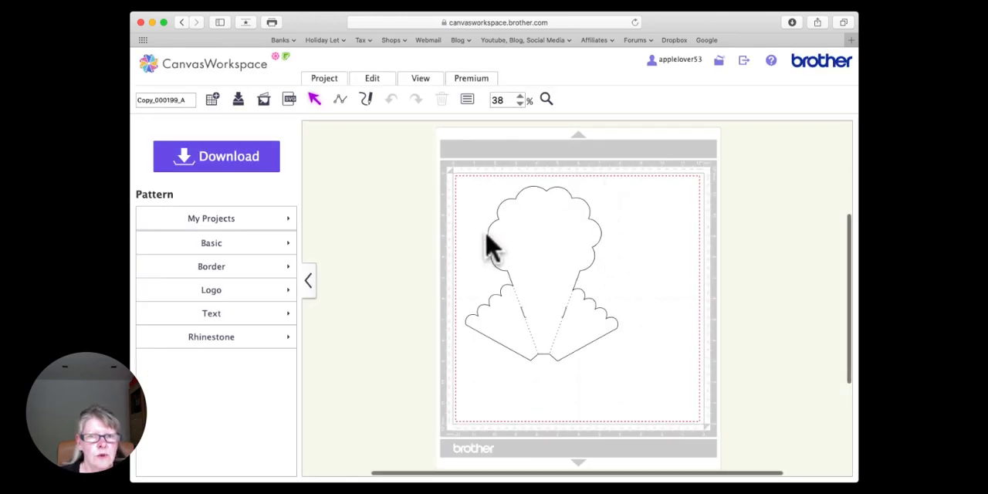
# Step: View the file transfer methods offered for the copied bouquet card pattern, and close the dialog without transferring it
pyautogui.click(608, 1)
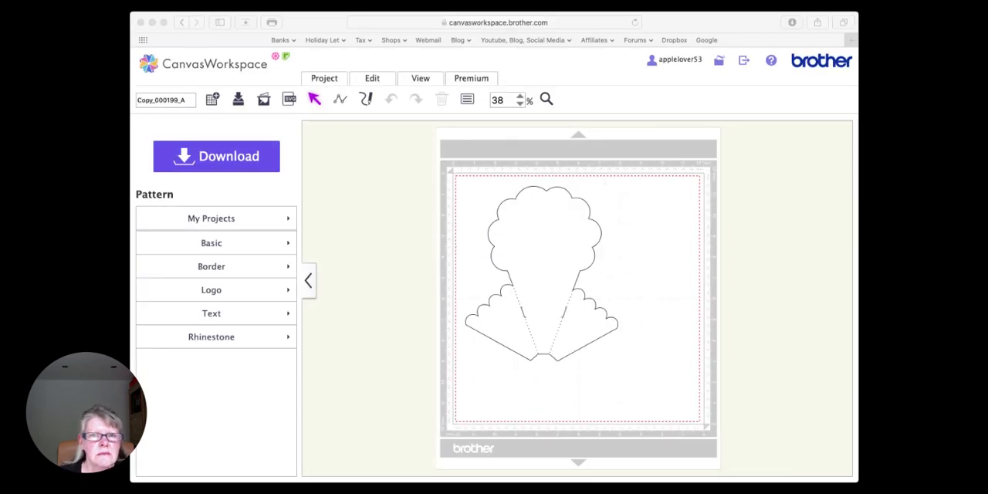
pyautogui.click(478, 377)
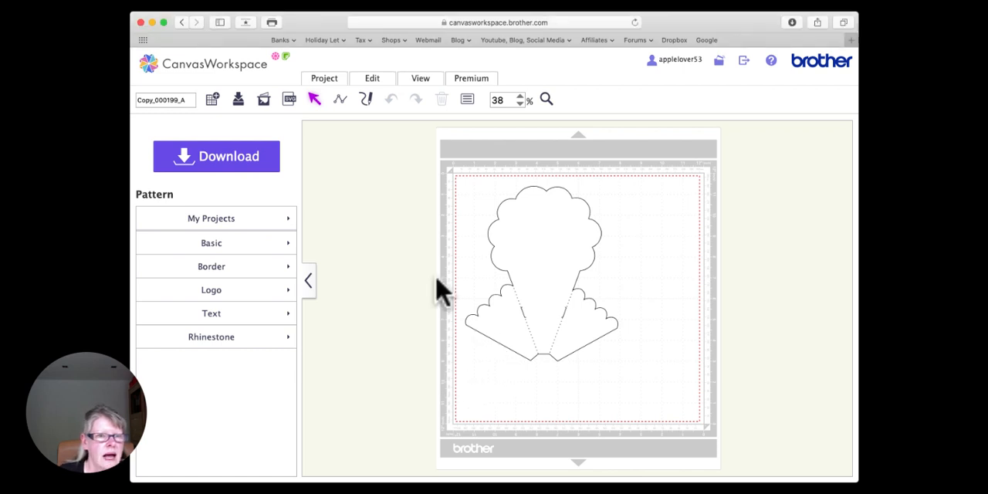
pyautogui.click(228, 159)
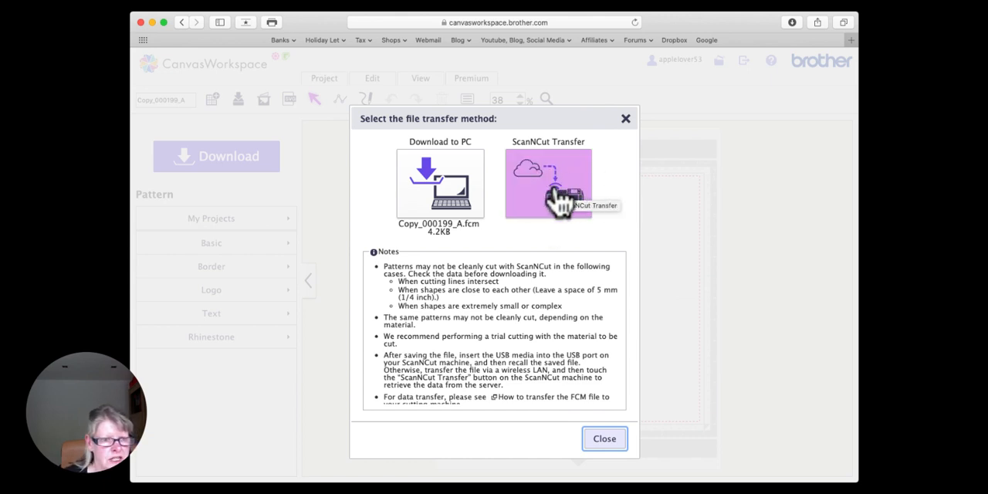
pyautogui.click(626, 119)
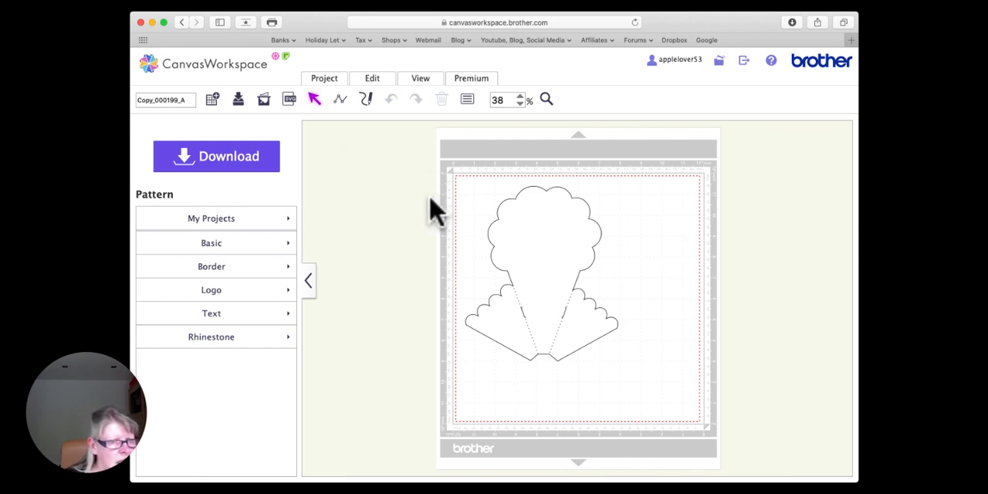
# Step: Leave the card pattern without saving, go to My Projects, and open the Decorative Label project for editing
pyautogui.click(140, 22)
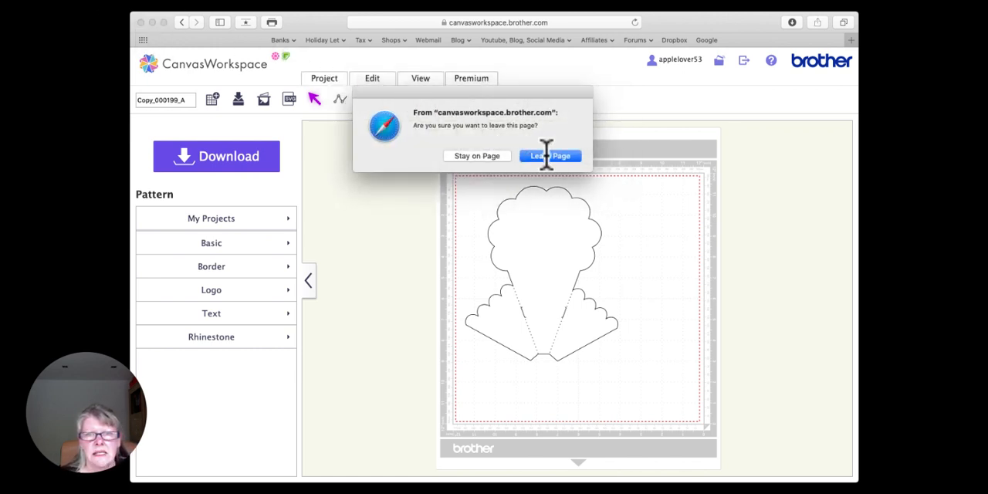
pyautogui.click(484, 156)
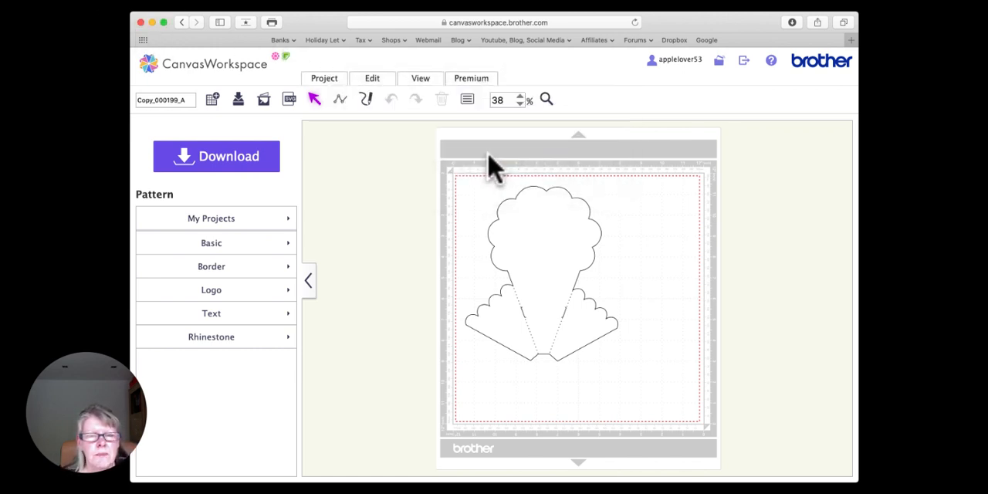
pyautogui.click(219, 65)
pyautogui.click(551, 157)
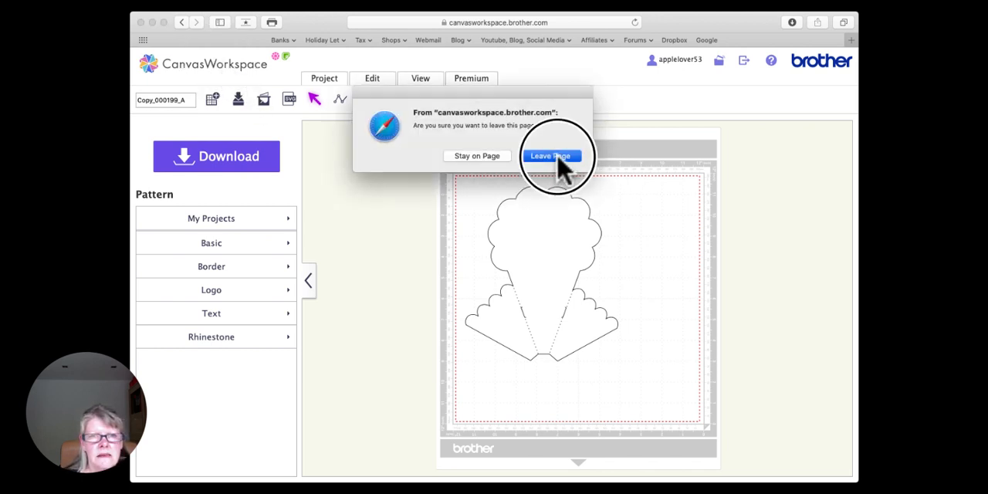
pyautogui.click(336, 113)
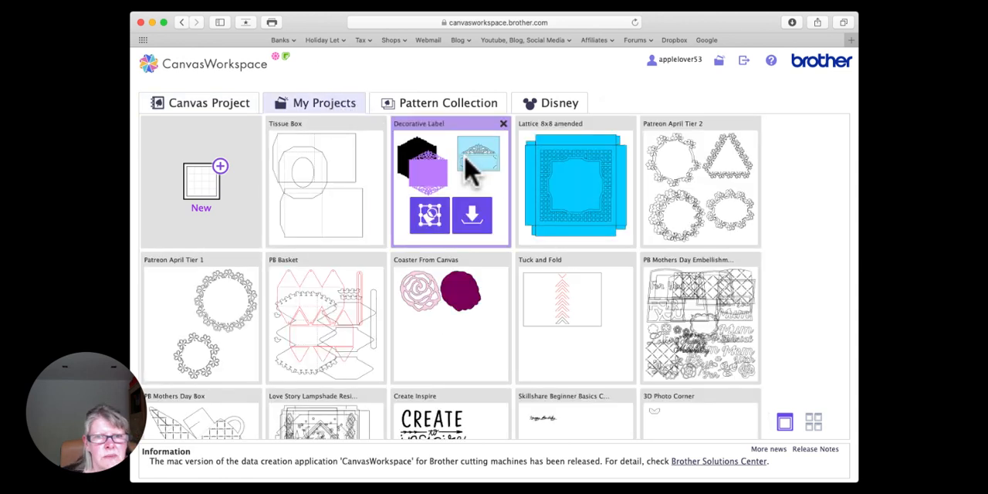
pyautogui.click(431, 214)
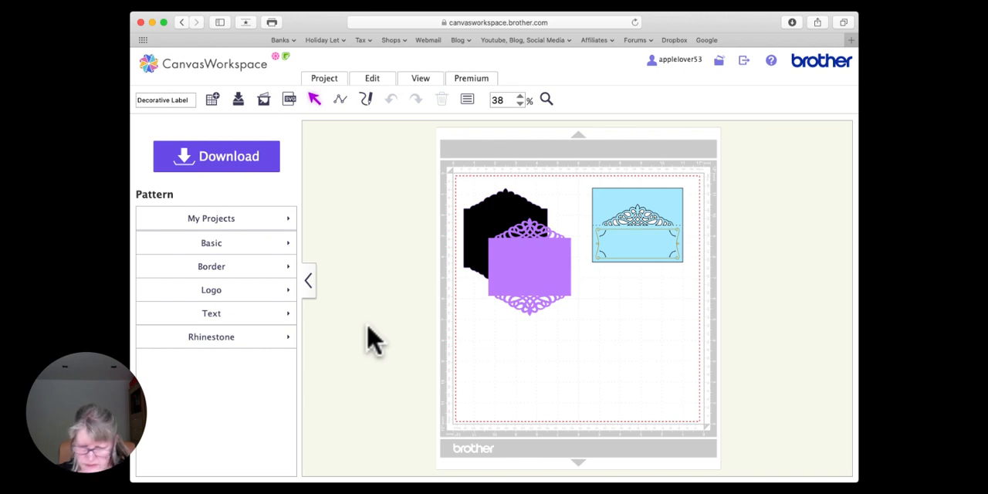
# Step: Move the black backing shape to the mat's lower-right corner and the purple lace label to the upper-left area
pyautogui.moveTo(508, 220); pyautogui.dragTo(673, 346)
pyautogui.moveTo(530, 267); pyautogui.dragTo(510, 235)
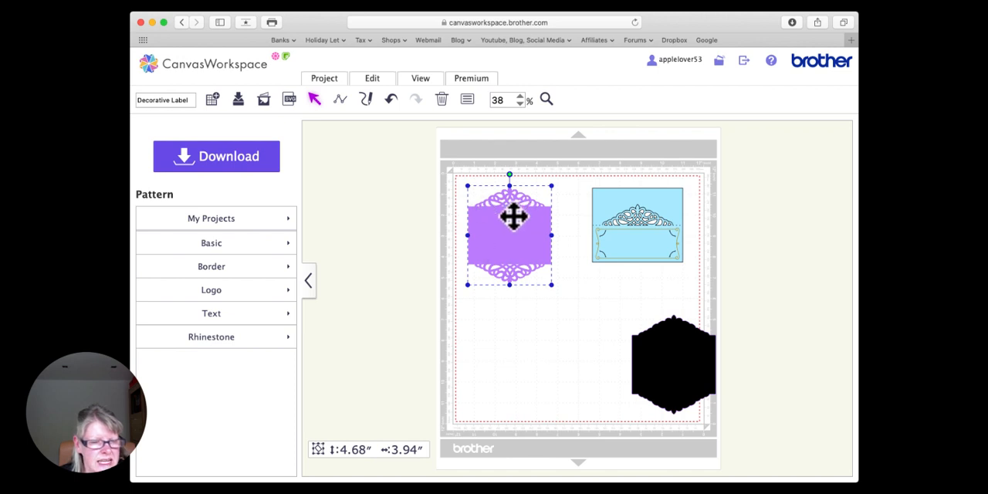
pyautogui.moveTo(513, 216); pyautogui.dragTo(514, 231)
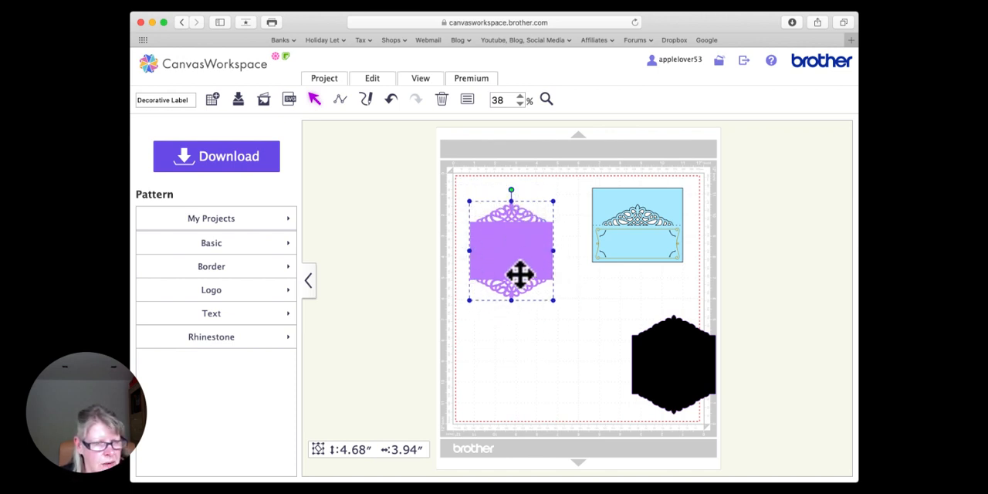
# Step: Create an outward offset line around only the purple label's outer edge, with 0.08 inches spacing, round corners and the original line left as is
pyautogui.scroll(-2, 520, 274)
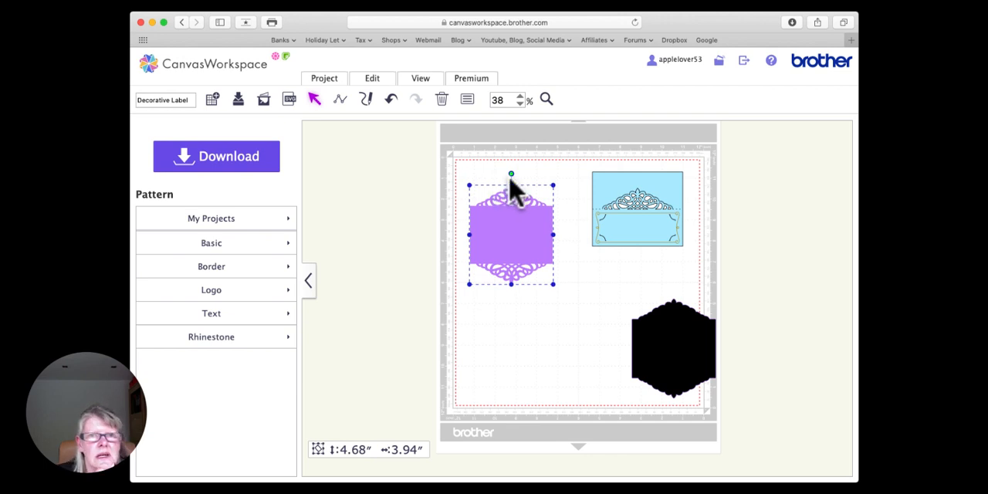
pyautogui.click(383, 81)
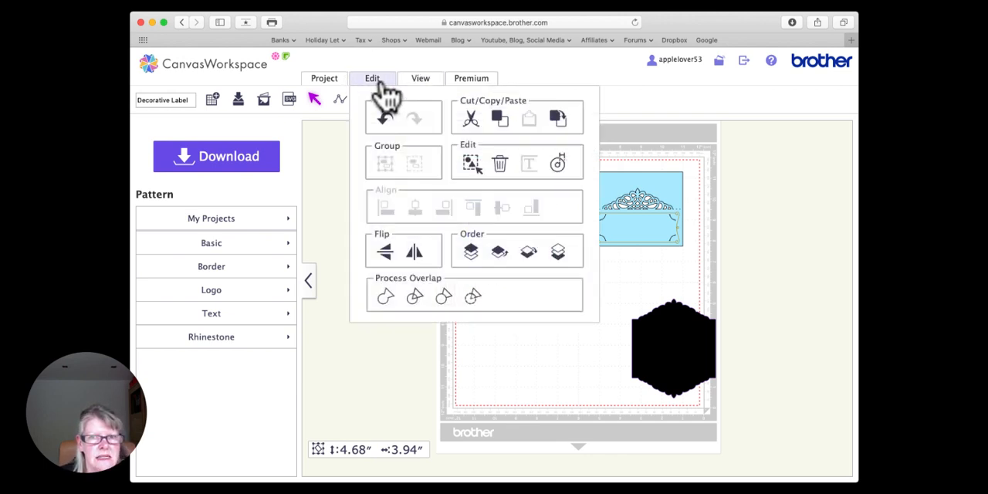
pyautogui.click(562, 169)
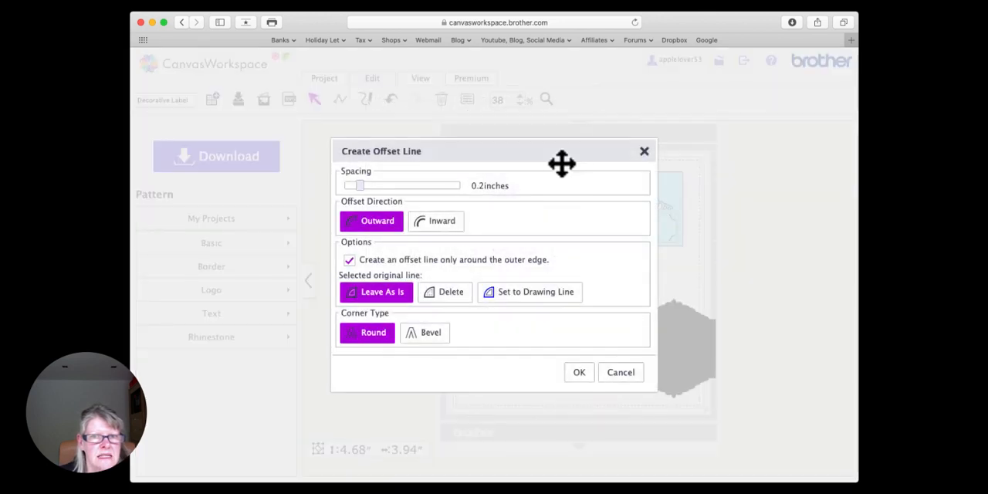
pyautogui.click(359, 187)
pyautogui.moveTo(360, 186); pyautogui.dragTo(353, 187)
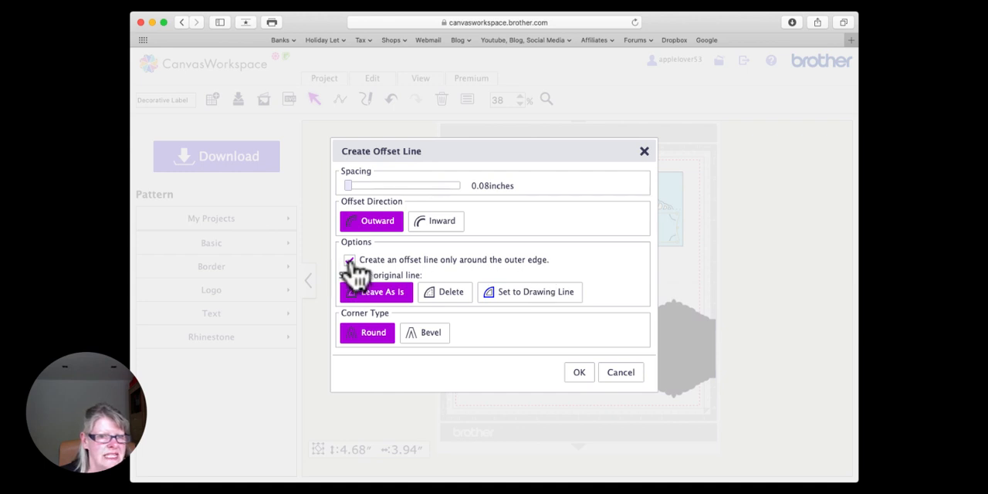
pyautogui.click(580, 374)
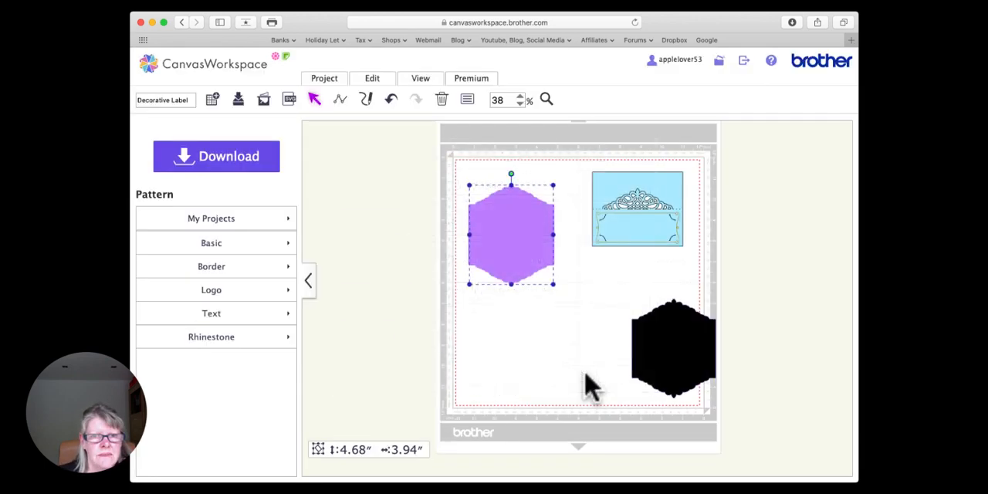
# Step: Move the new offset shape off the mat beside the purple label and fill it with orange
pyautogui.moveTo(512, 238); pyautogui.dragTo(395, 242)
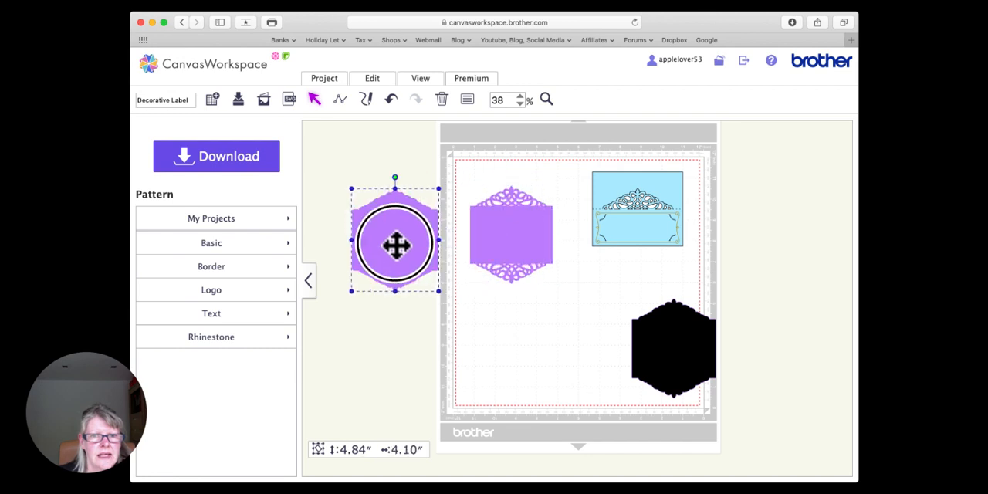
pyautogui.click(467, 98)
pyautogui.click(398, 246)
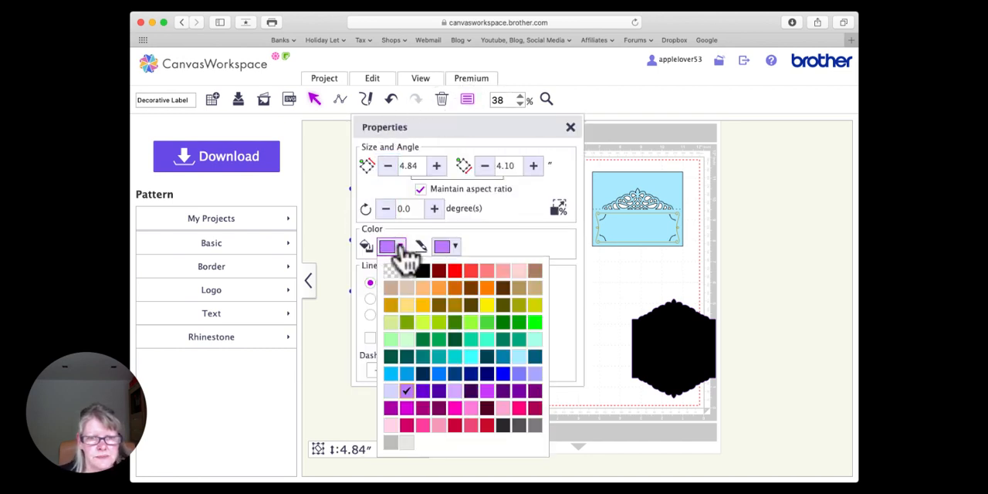
pyautogui.click(438, 288)
pyautogui.click(572, 137)
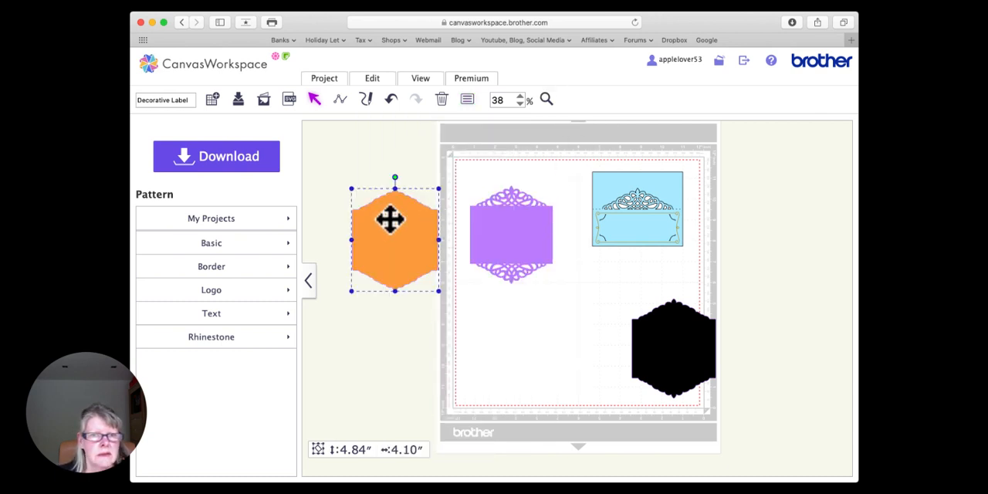
# Step: Place the orange offset shape over the purple label's area, send it to the back, and align the purple label centrally on it
pyautogui.moveTo(391, 219); pyautogui.dragTo(495, 221)
pyautogui.rightClick(487, 220)
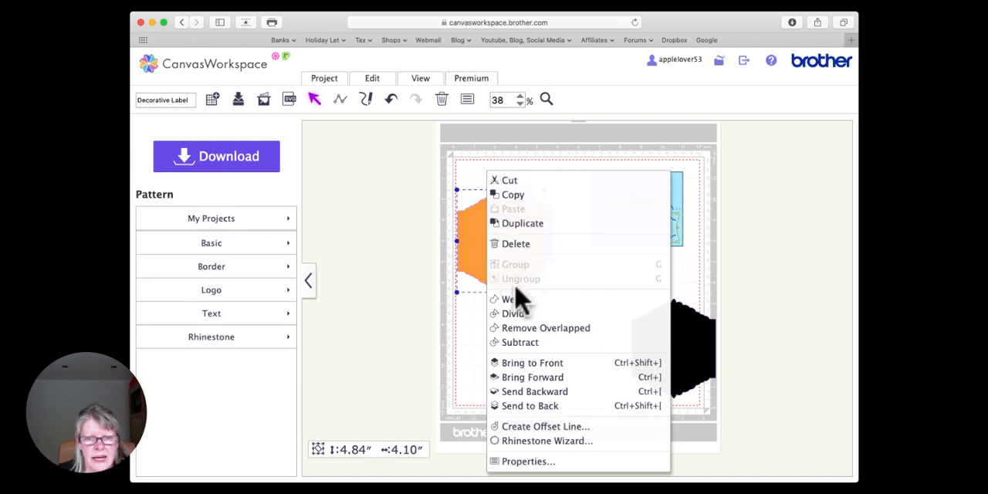
pyautogui.click(540, 407)
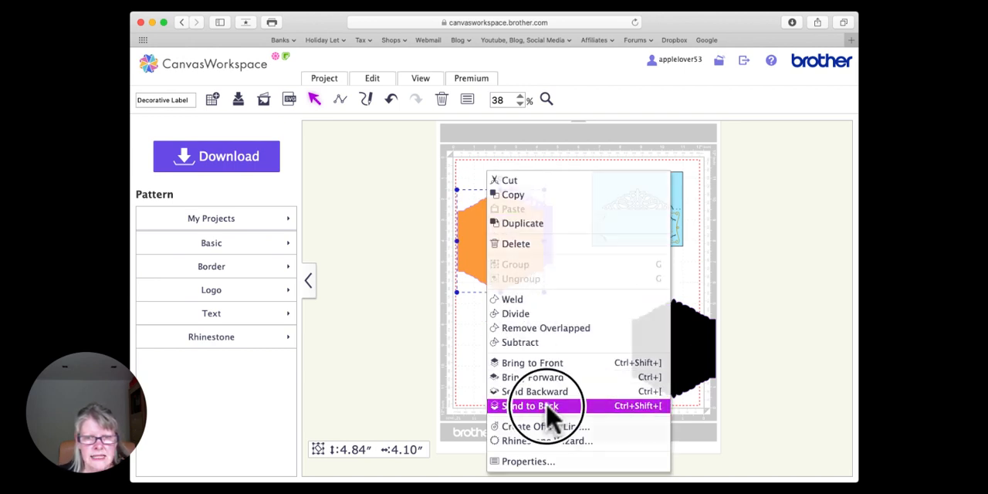
pyautogui.click(523, 239)
pyautogui.moveTo(524, 239); pyautogui.dragTo(523, 237)
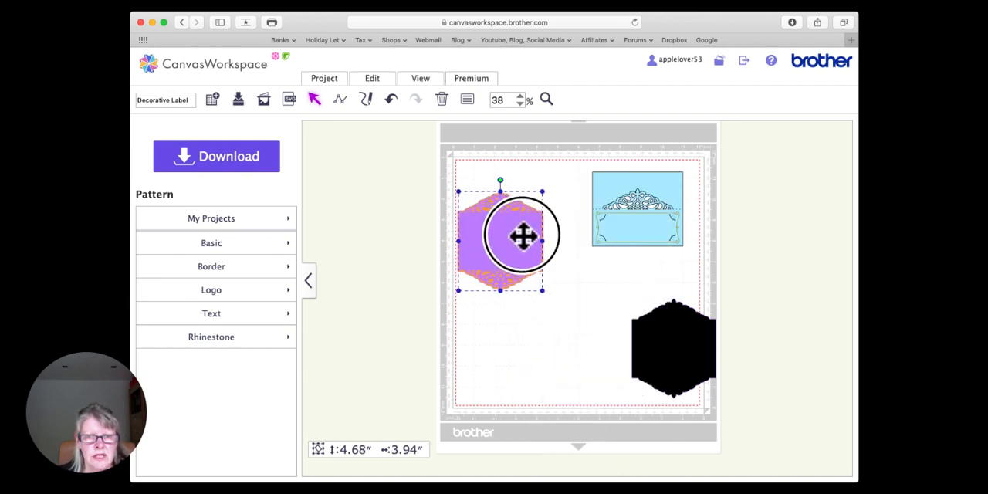
pyautogui.click(546, 99)
pyautogui.moveTo(443, 159); pyautogui.dragTo(553, 304)
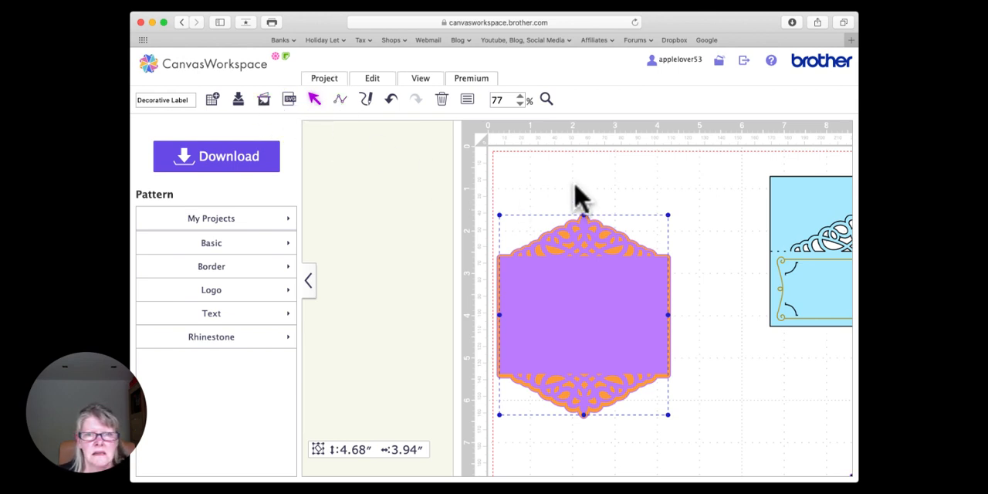
pyautogui.click(618, 197)
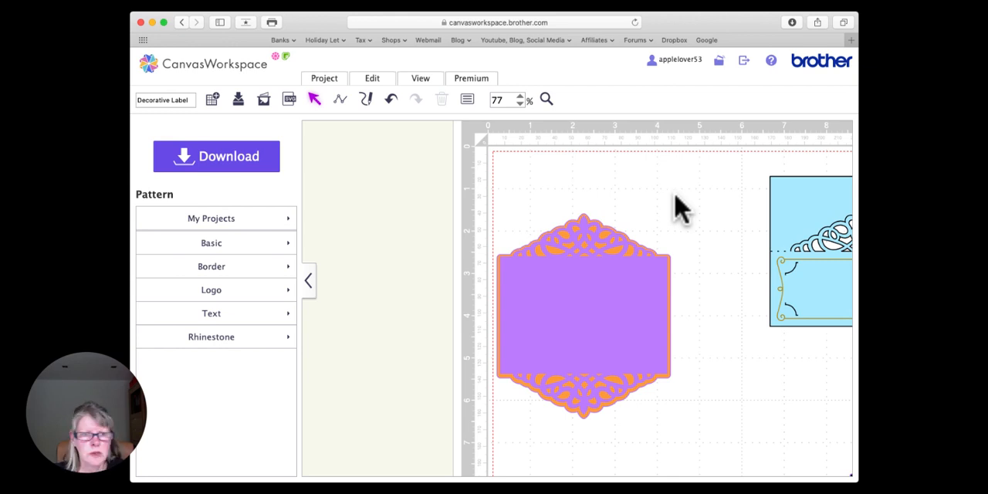
# Step: Move the black backing shape fully onto the mat, directly below the blue card, and deselect it
pyautogui.hscroll(5, 668, 224)
pyautogui.hscroll(4, 668, 224)
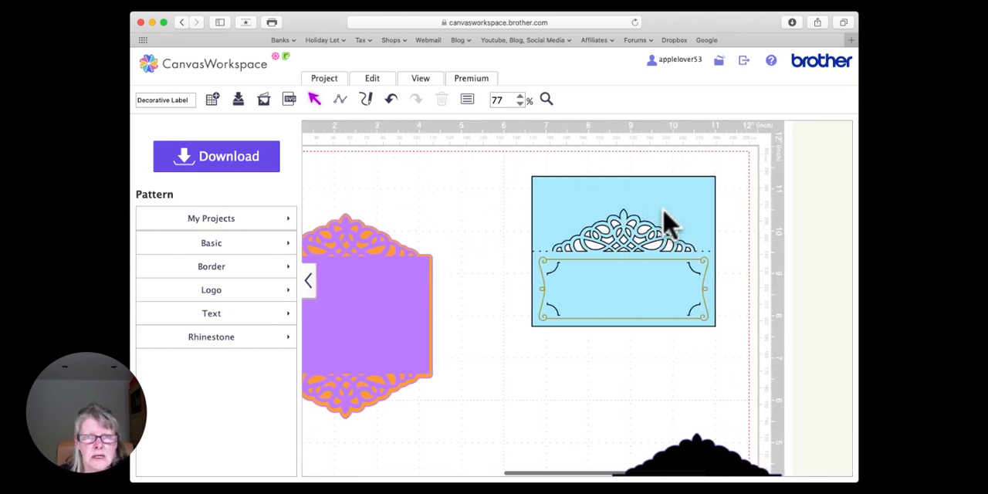
pyautogui.click(520, 104)
pyautogui.click(502, 227)
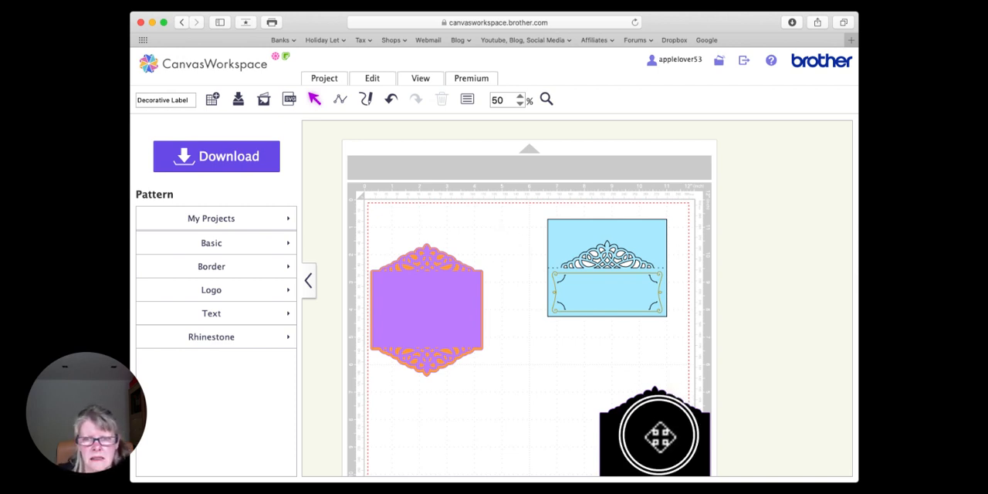
pyautogui.moveTo(656, 440); pyautogui.dragTo(604, 375)
pyautogui.click(509, 230)
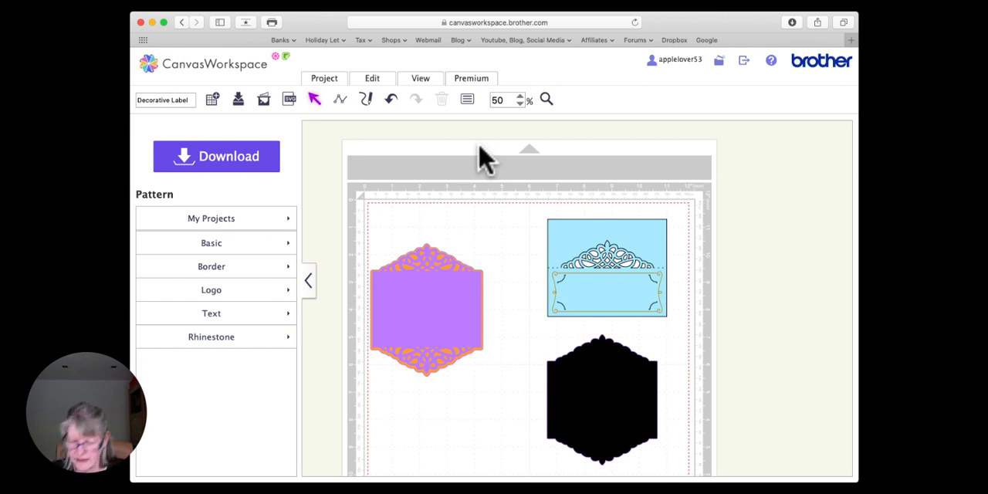
pyautogui.click(713, 2)
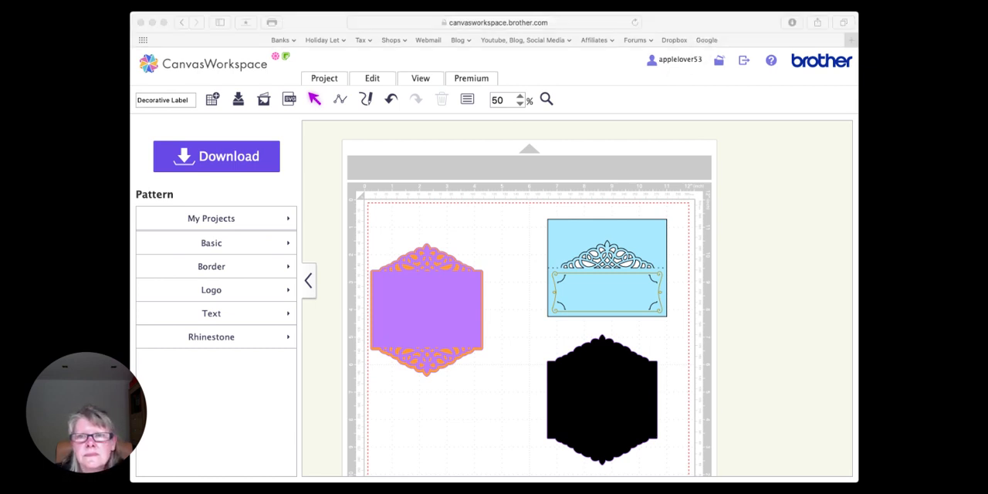